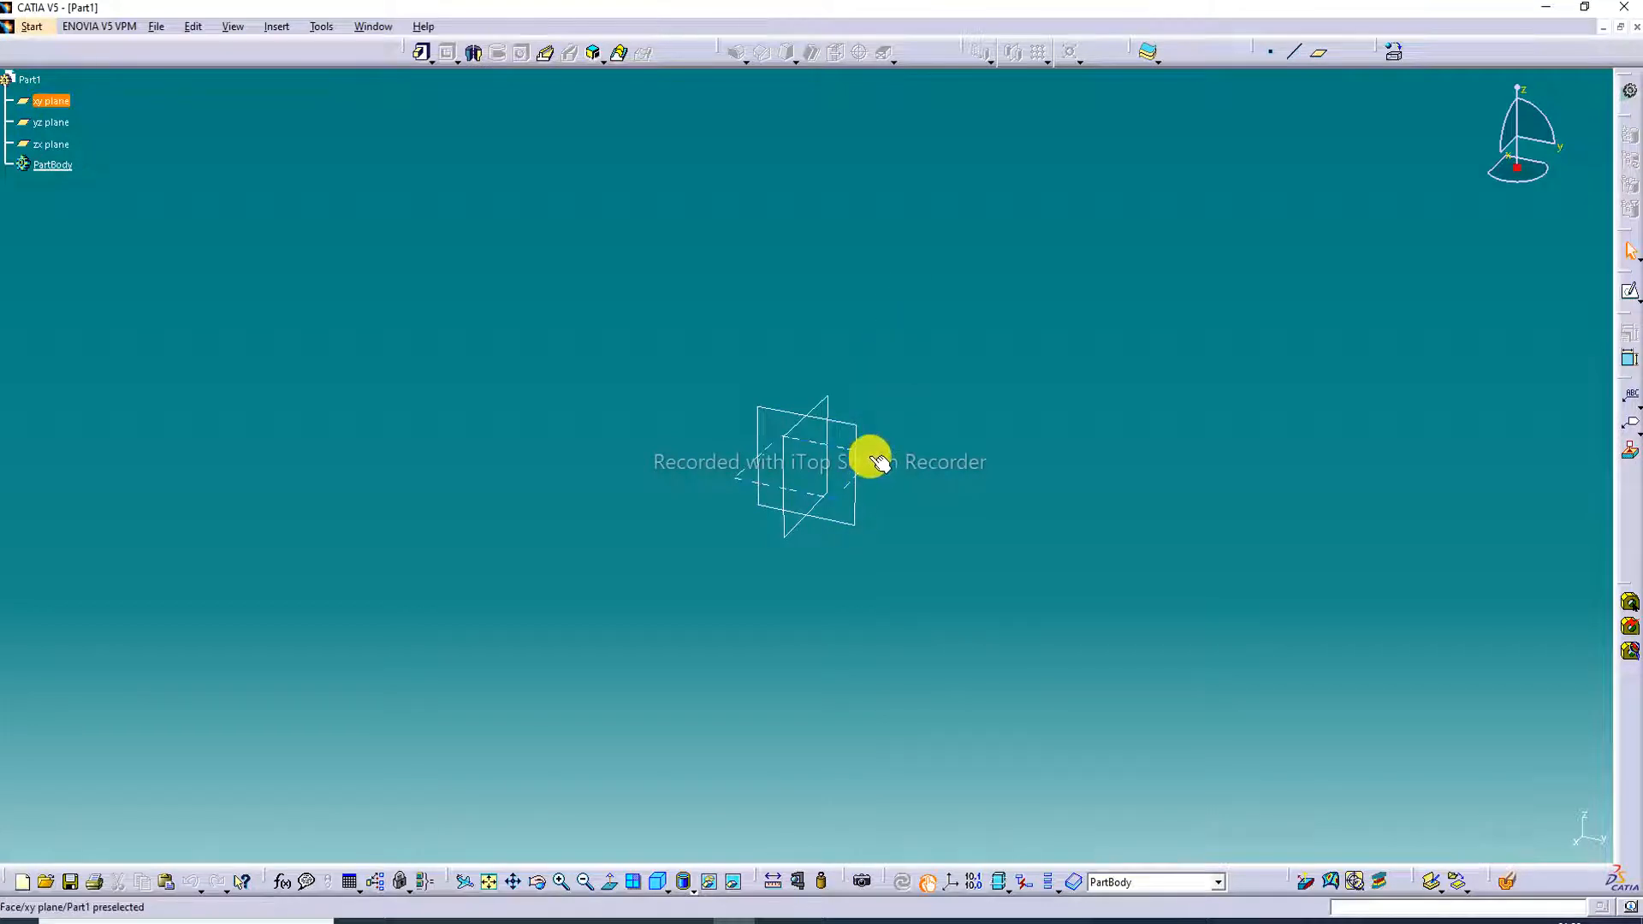
Sketch a rectangle about 86 by 22 mm on the xy plane, with its lower edge on the horizontal axis
click(877, 459)
click(1617, 289)
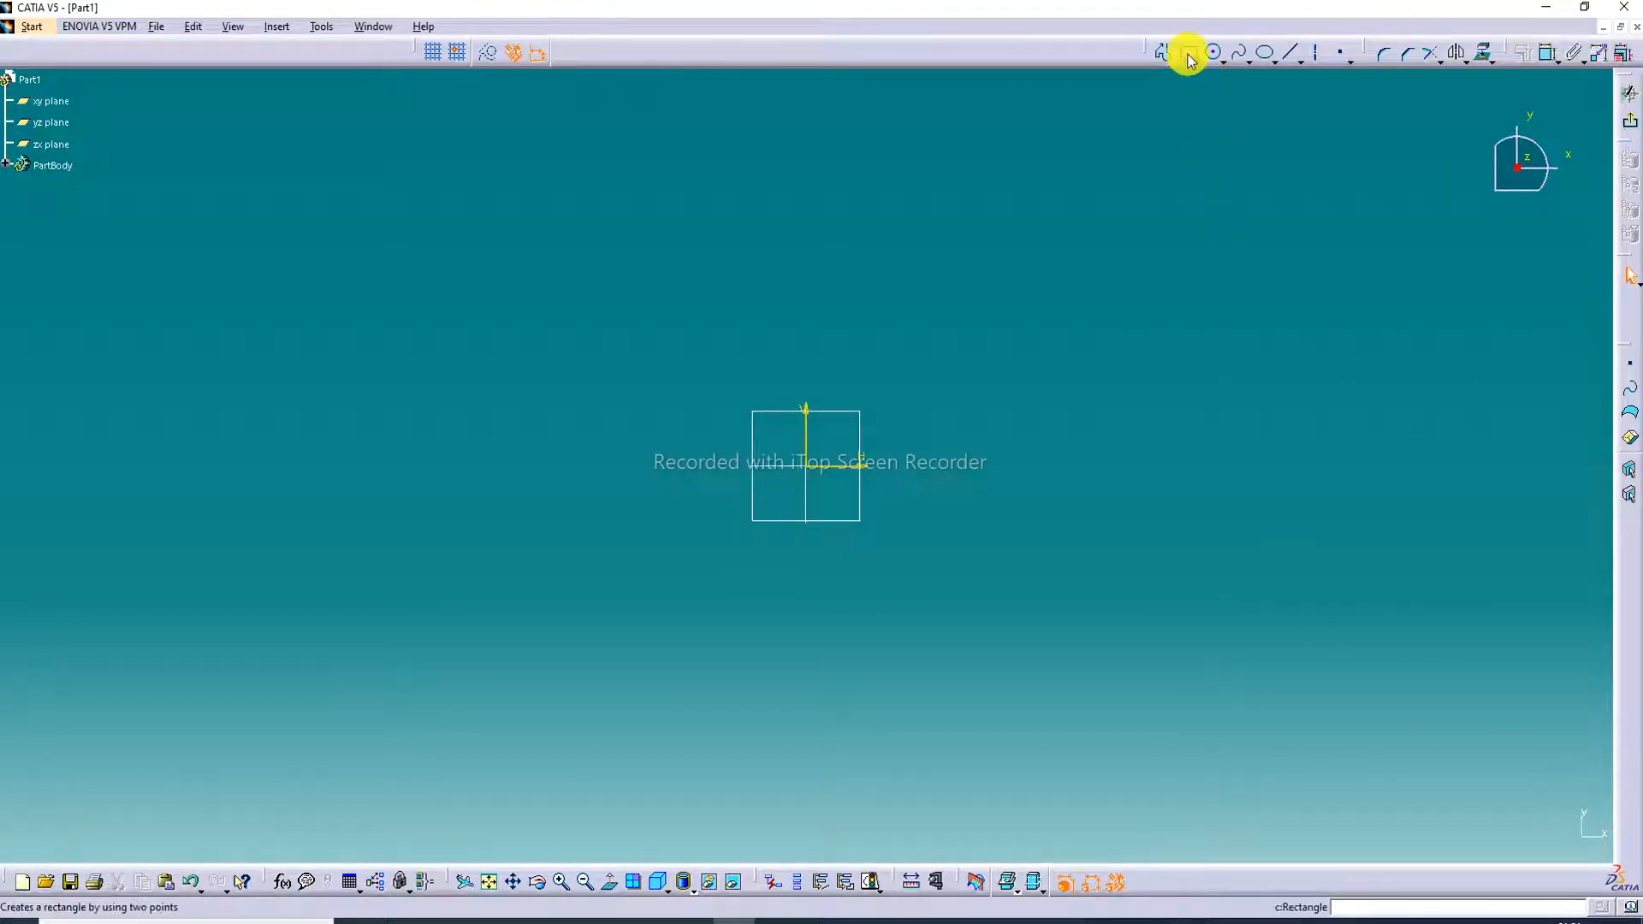
click(1188, 53)
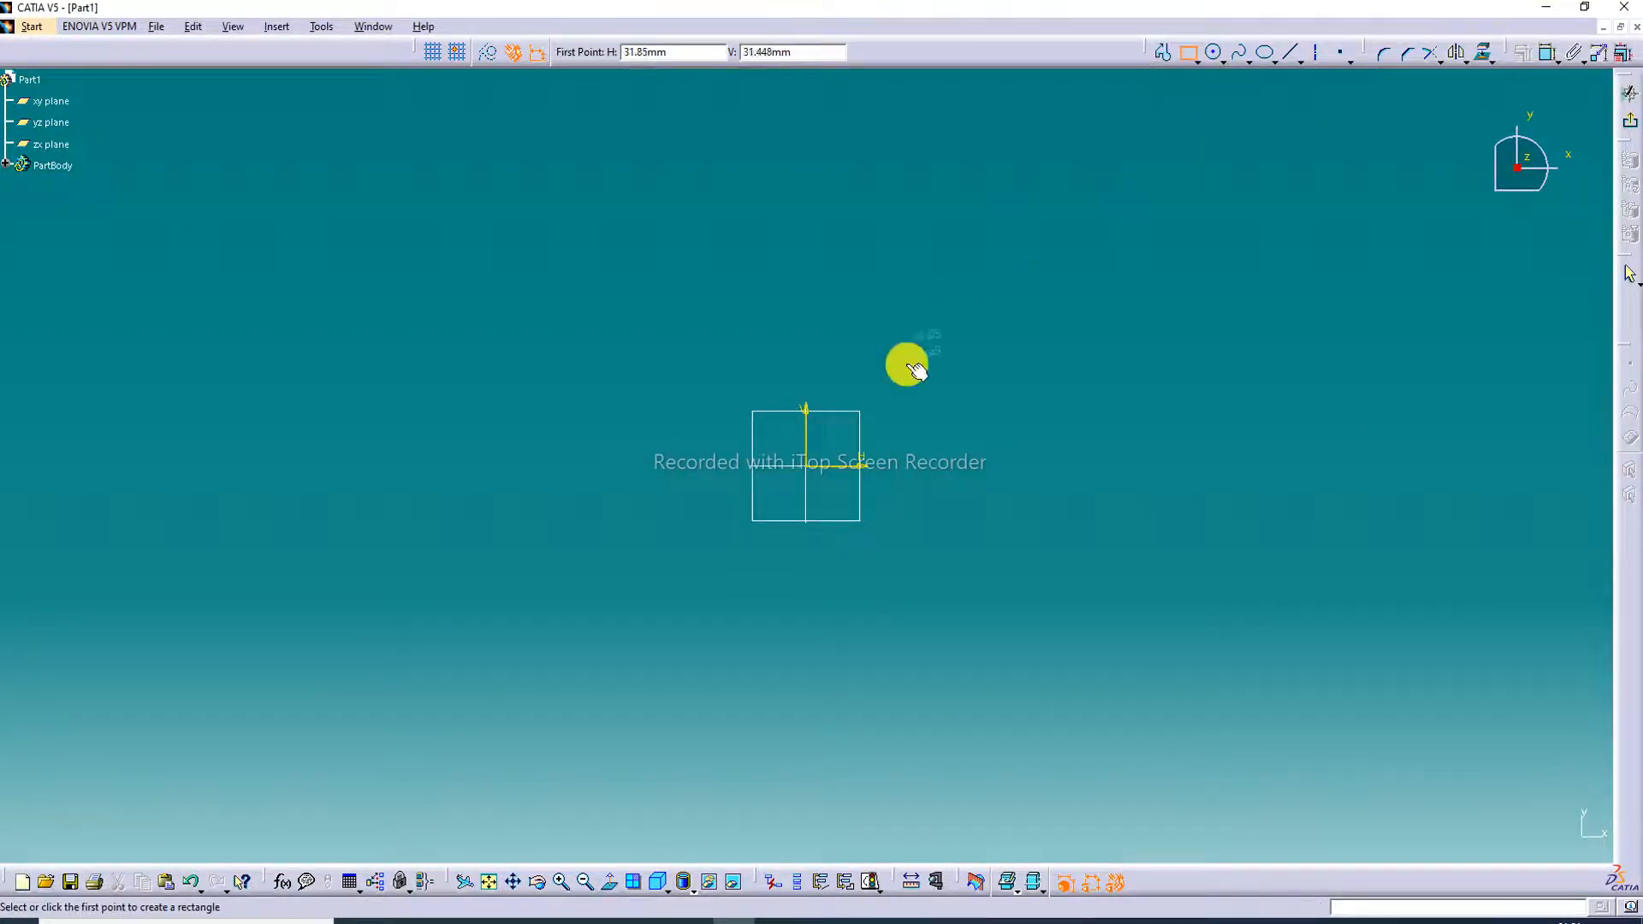
click(658, 467)
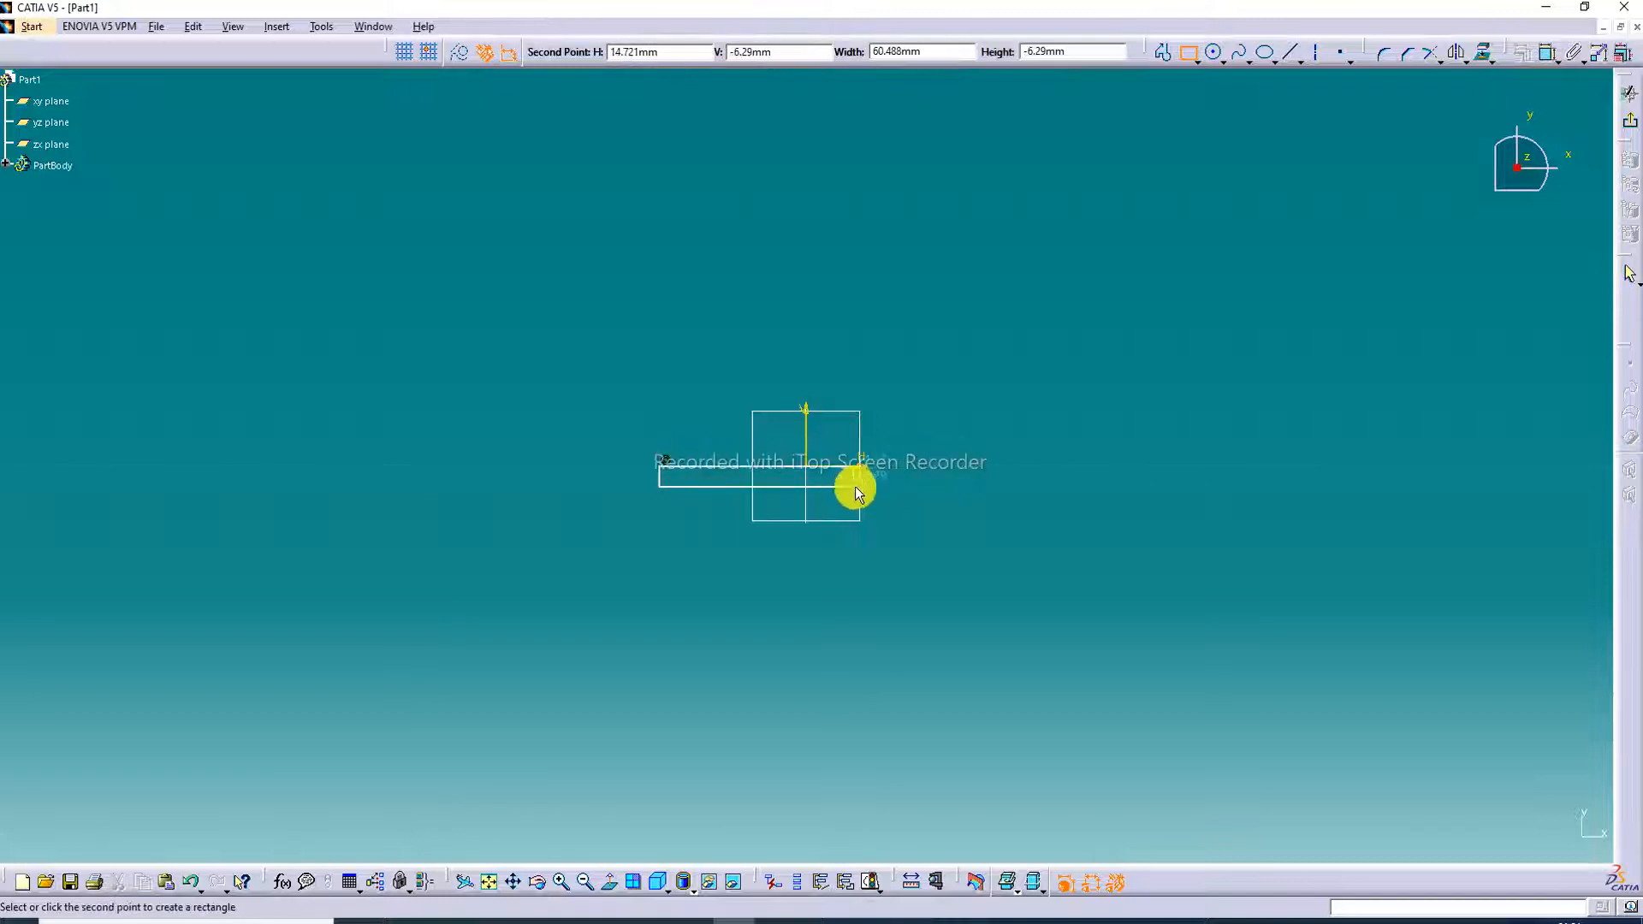
click(935, 393)
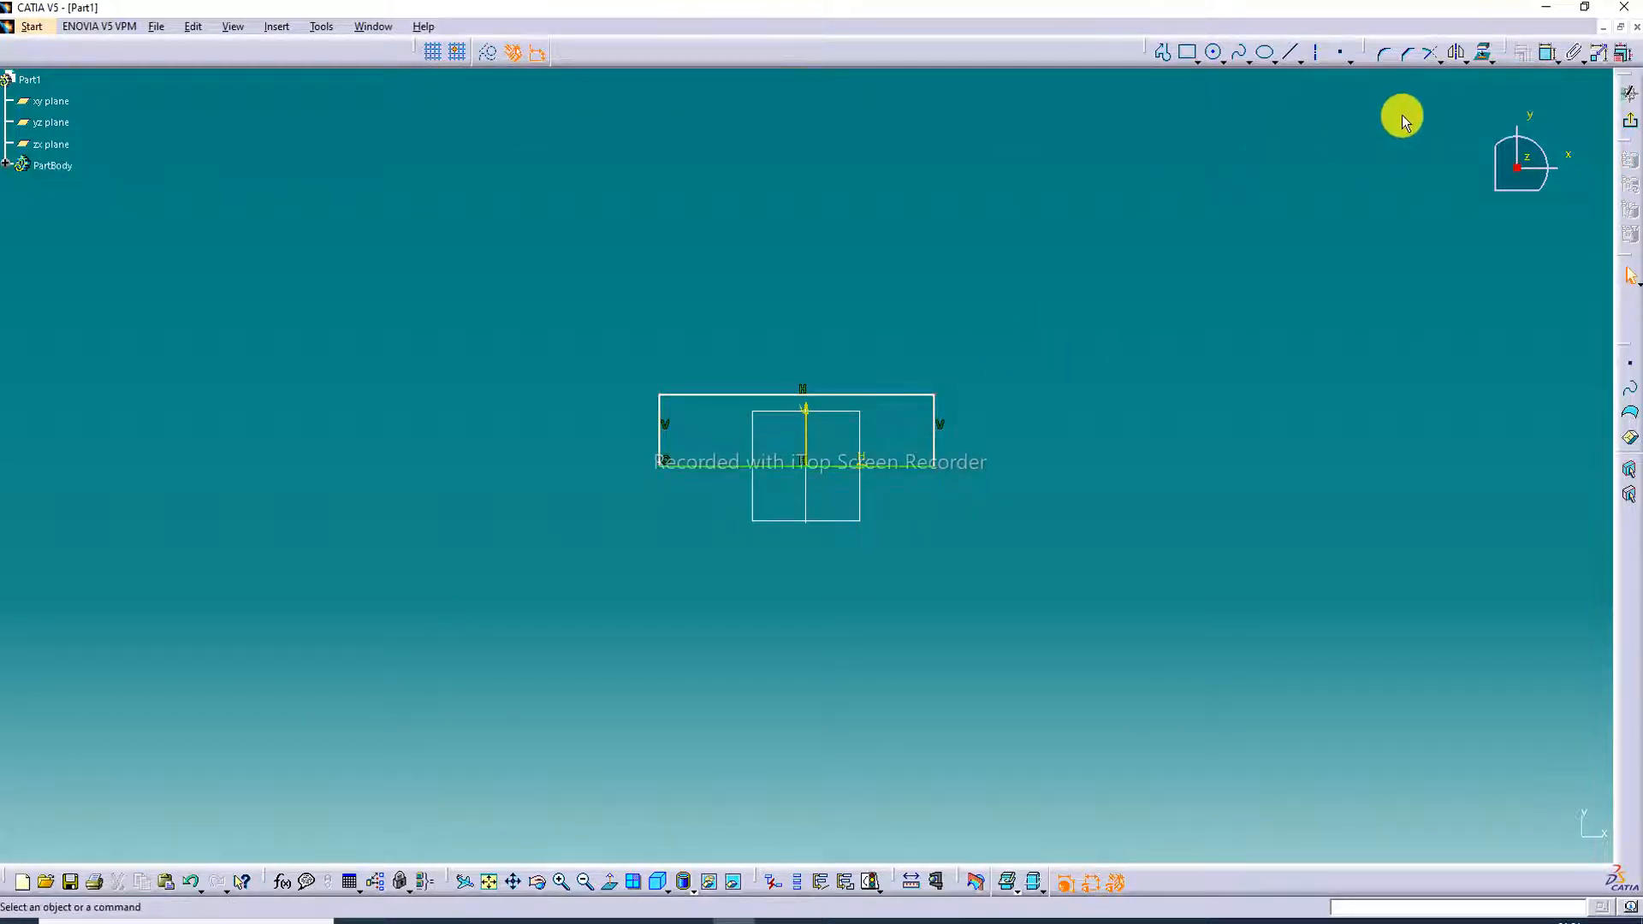
Dimension the rectangle's width along its lower edge and its height along the right-hand side
click(1489, 59)
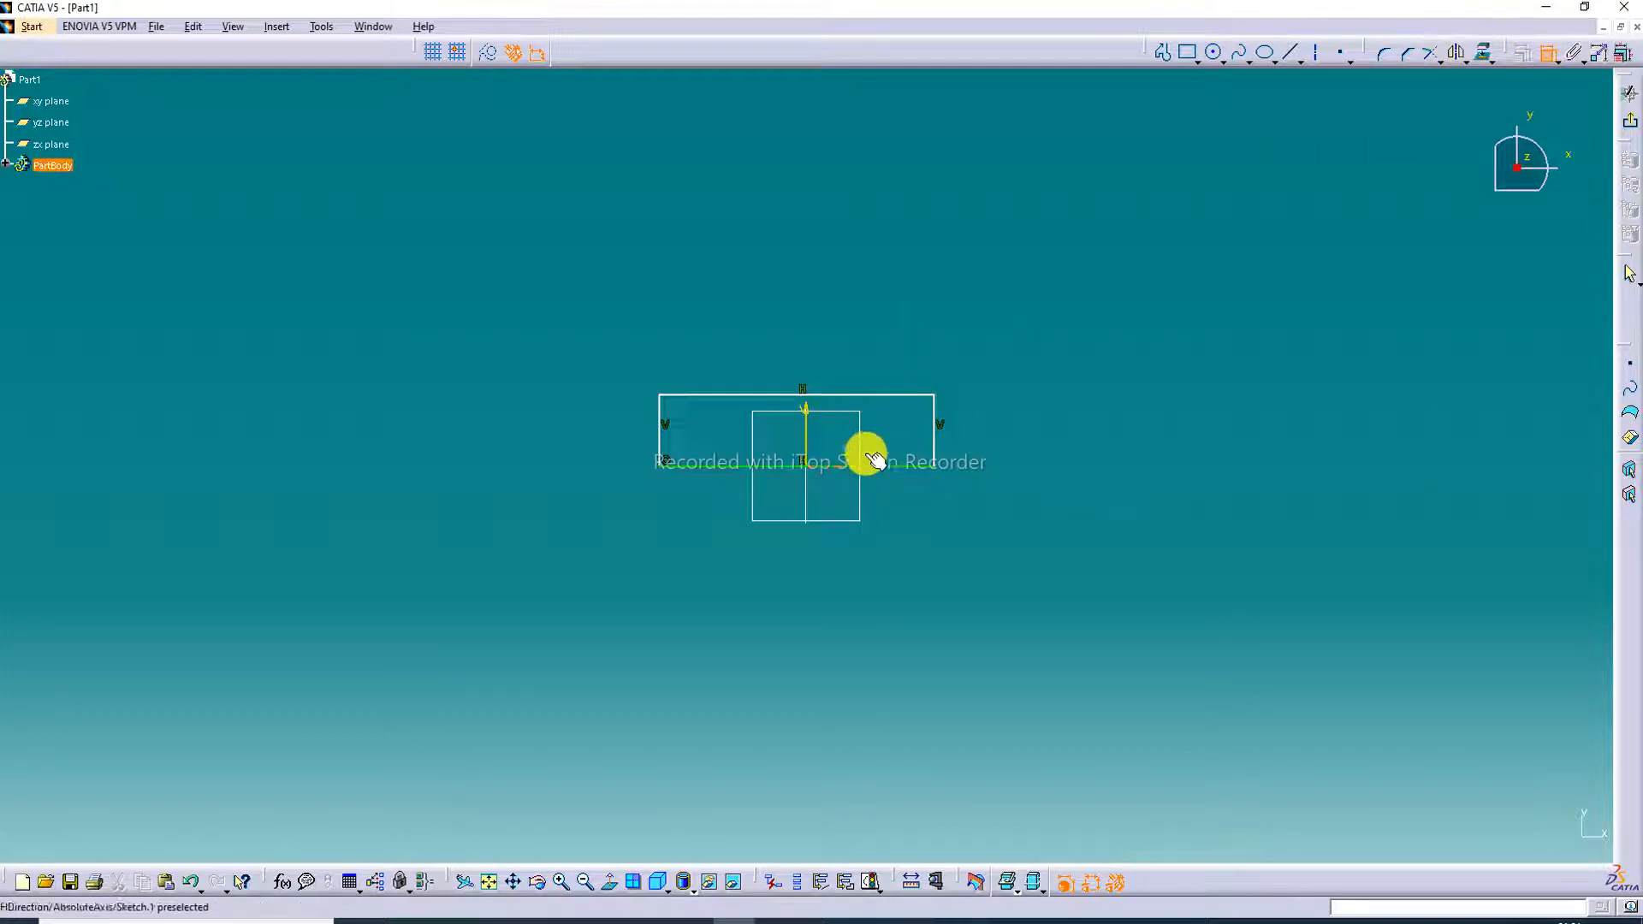
click(883, 468)
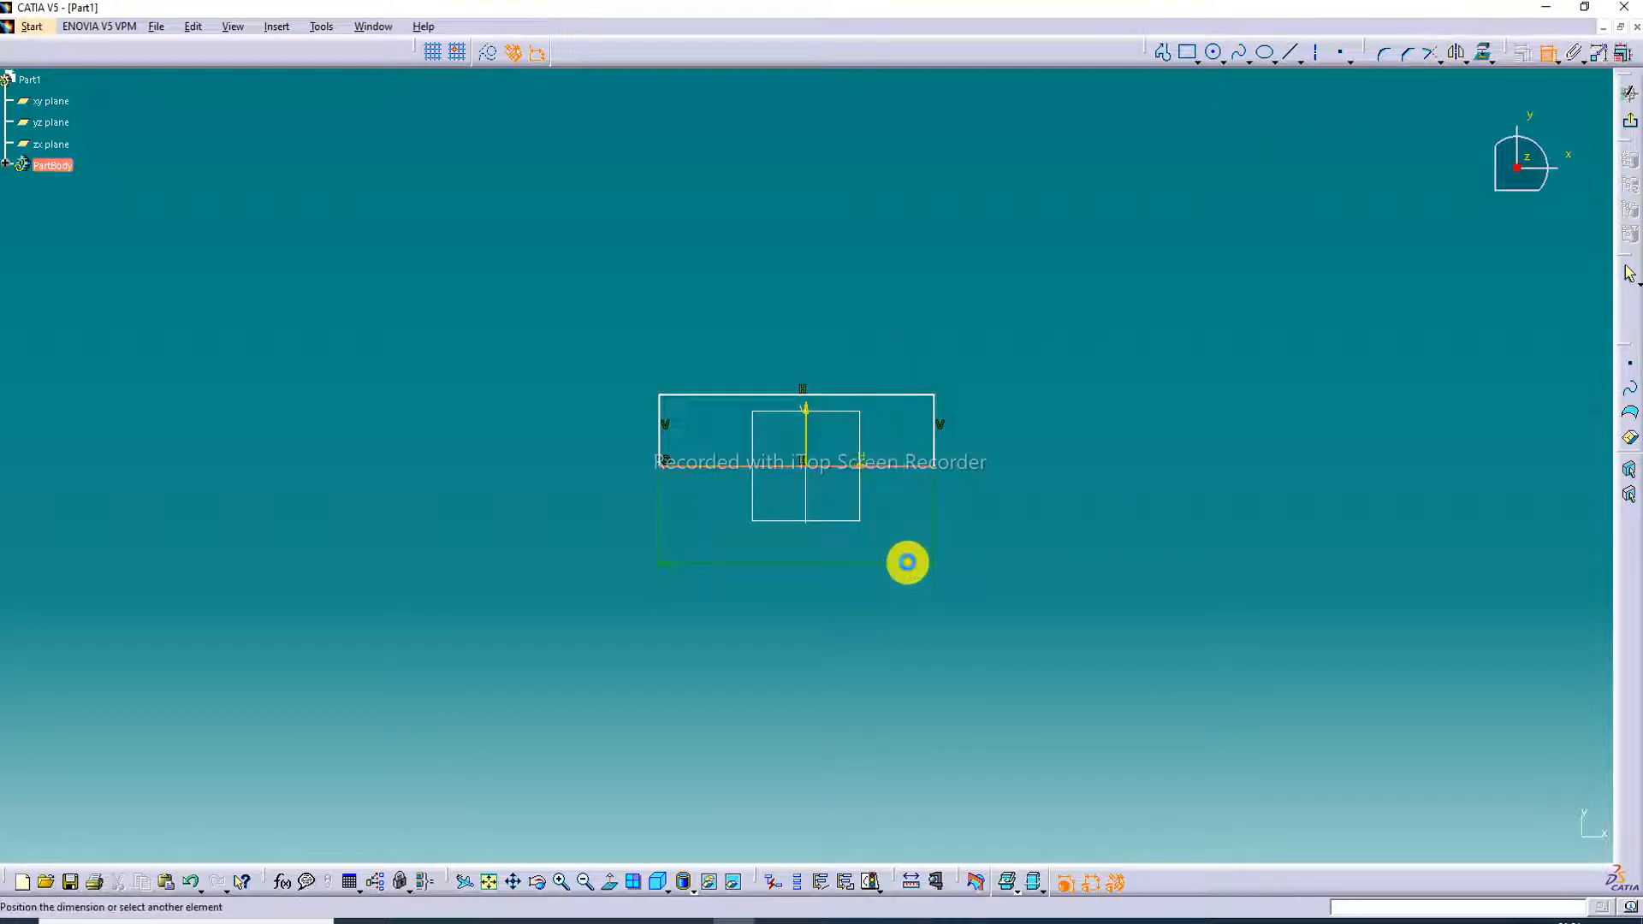
click(905, 562)
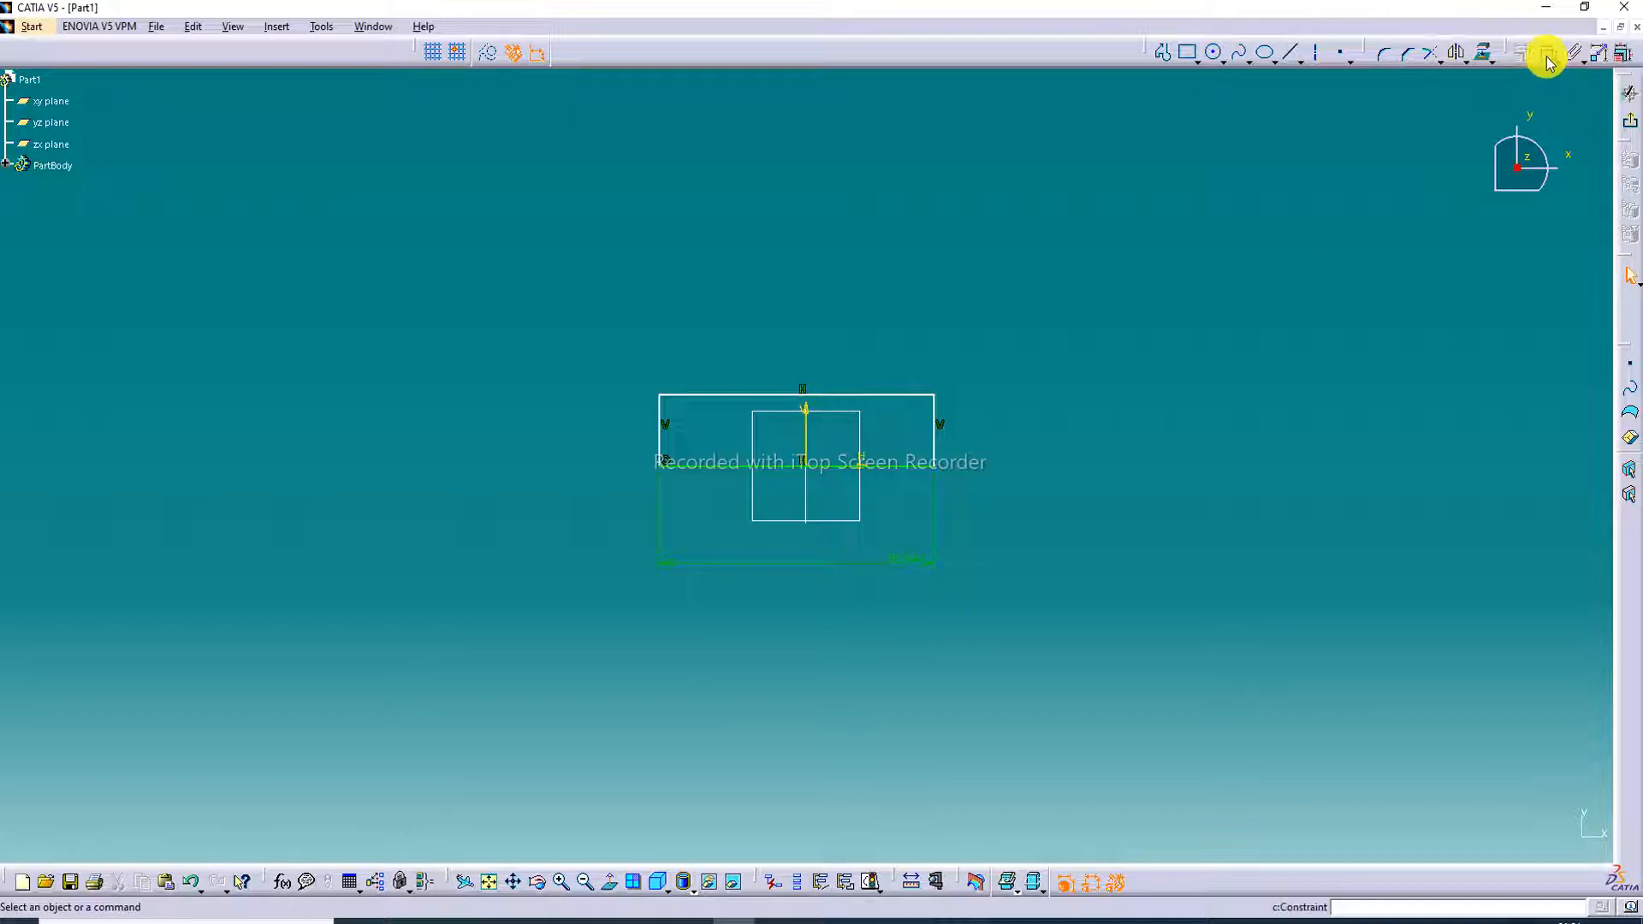
click(1547, 52)
click(934, 419)
click(957, 418)
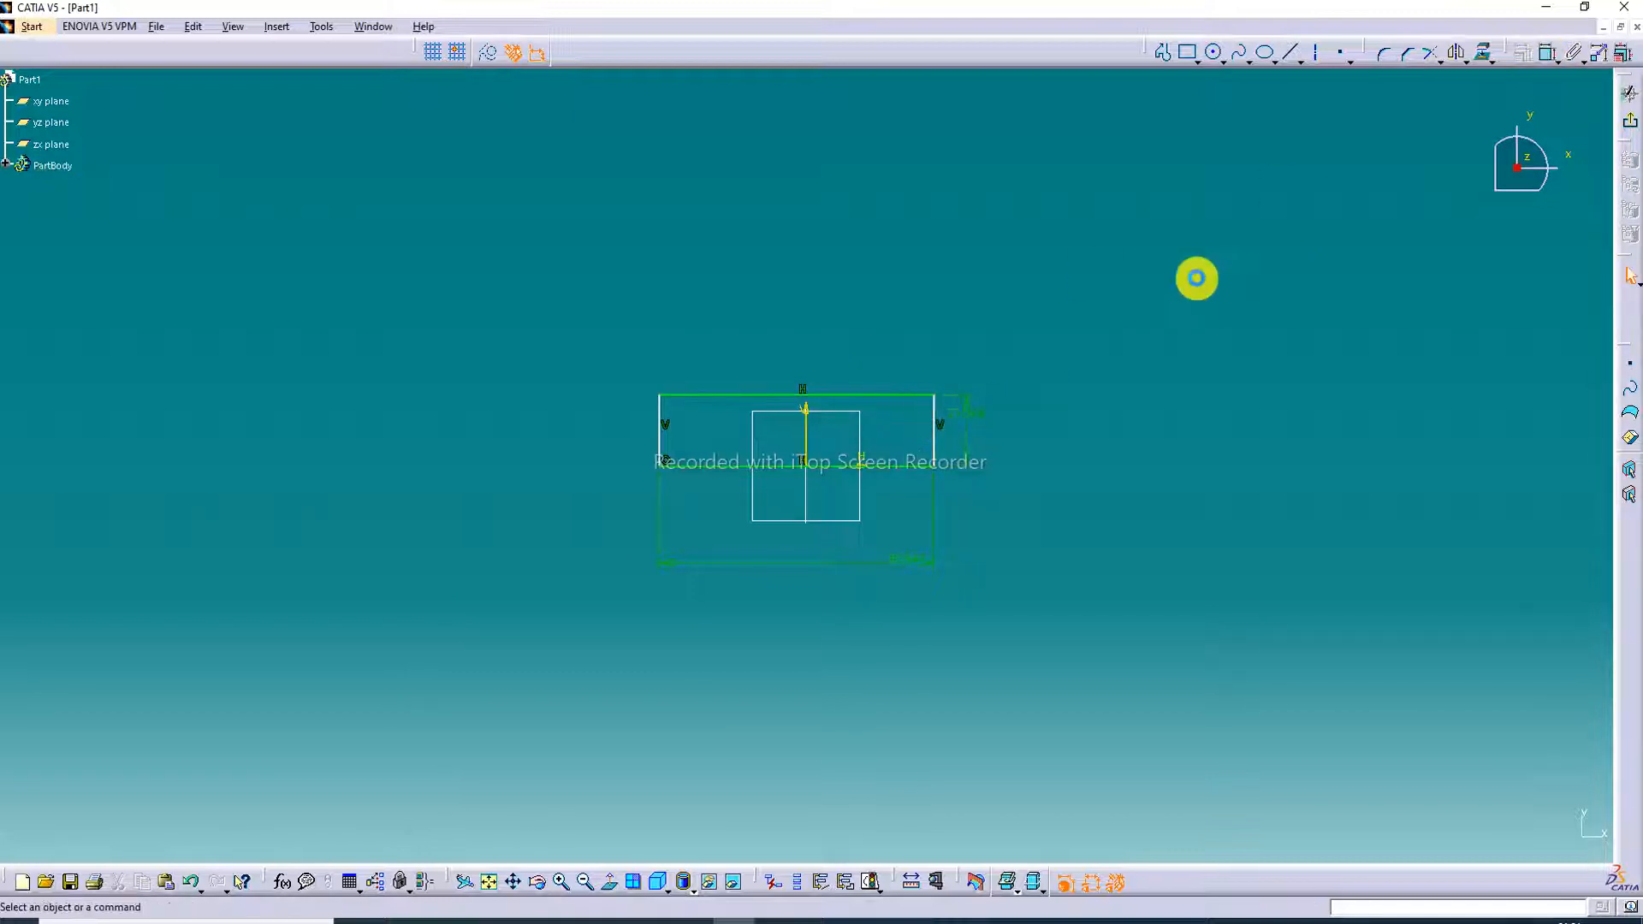
click(1547, 52)
click(839, 395)
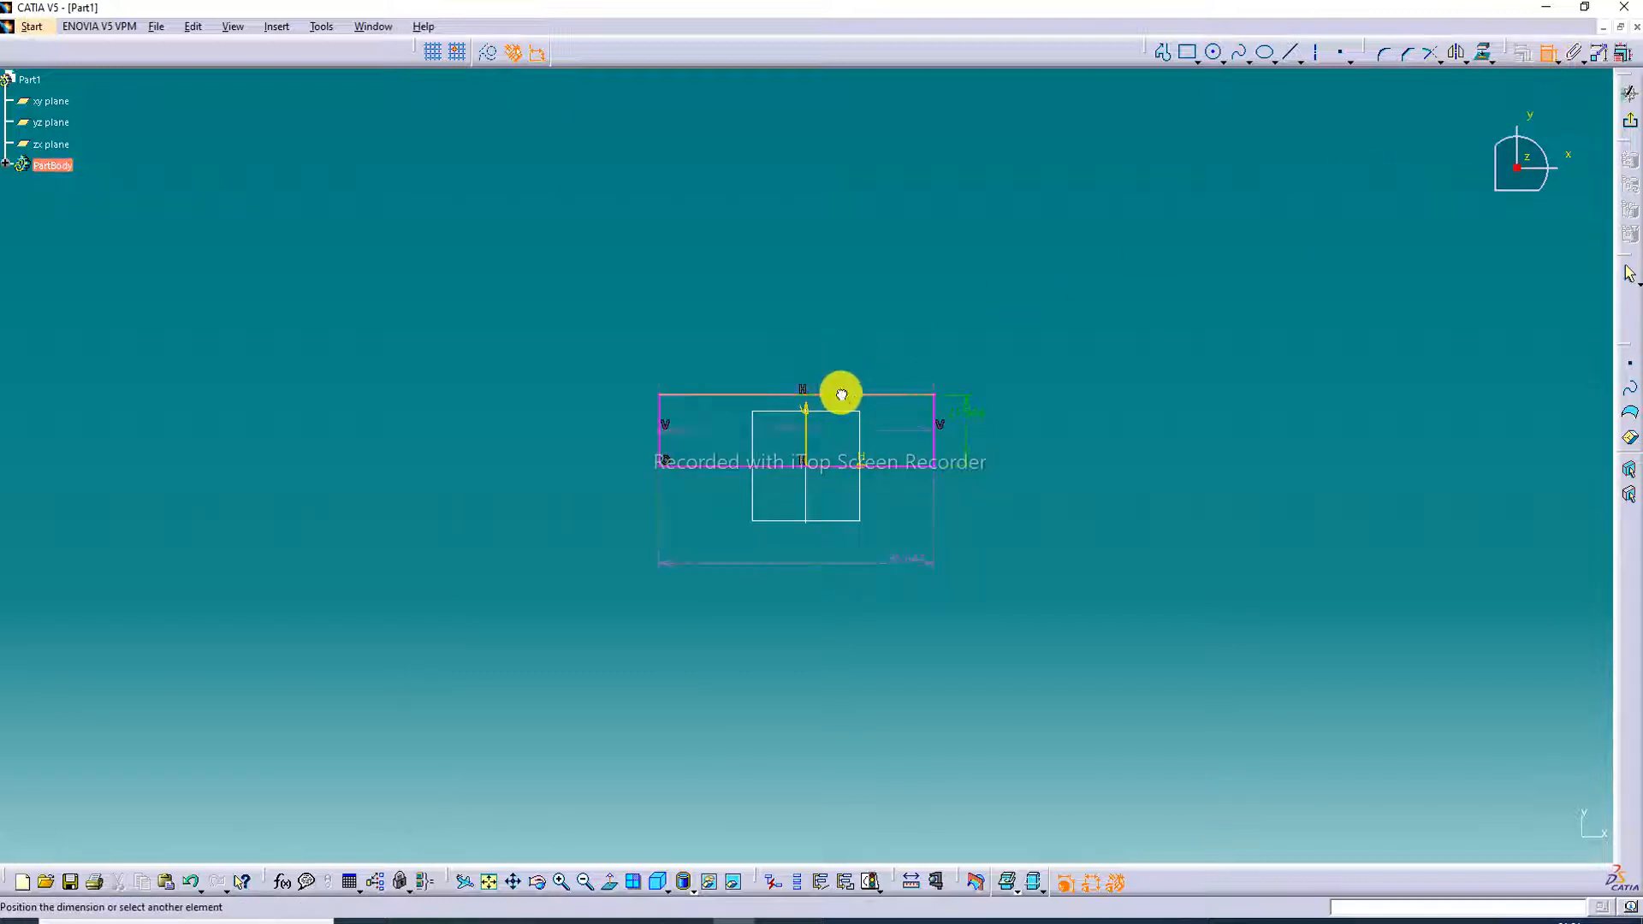
click(851, 353)
click(852, 353)
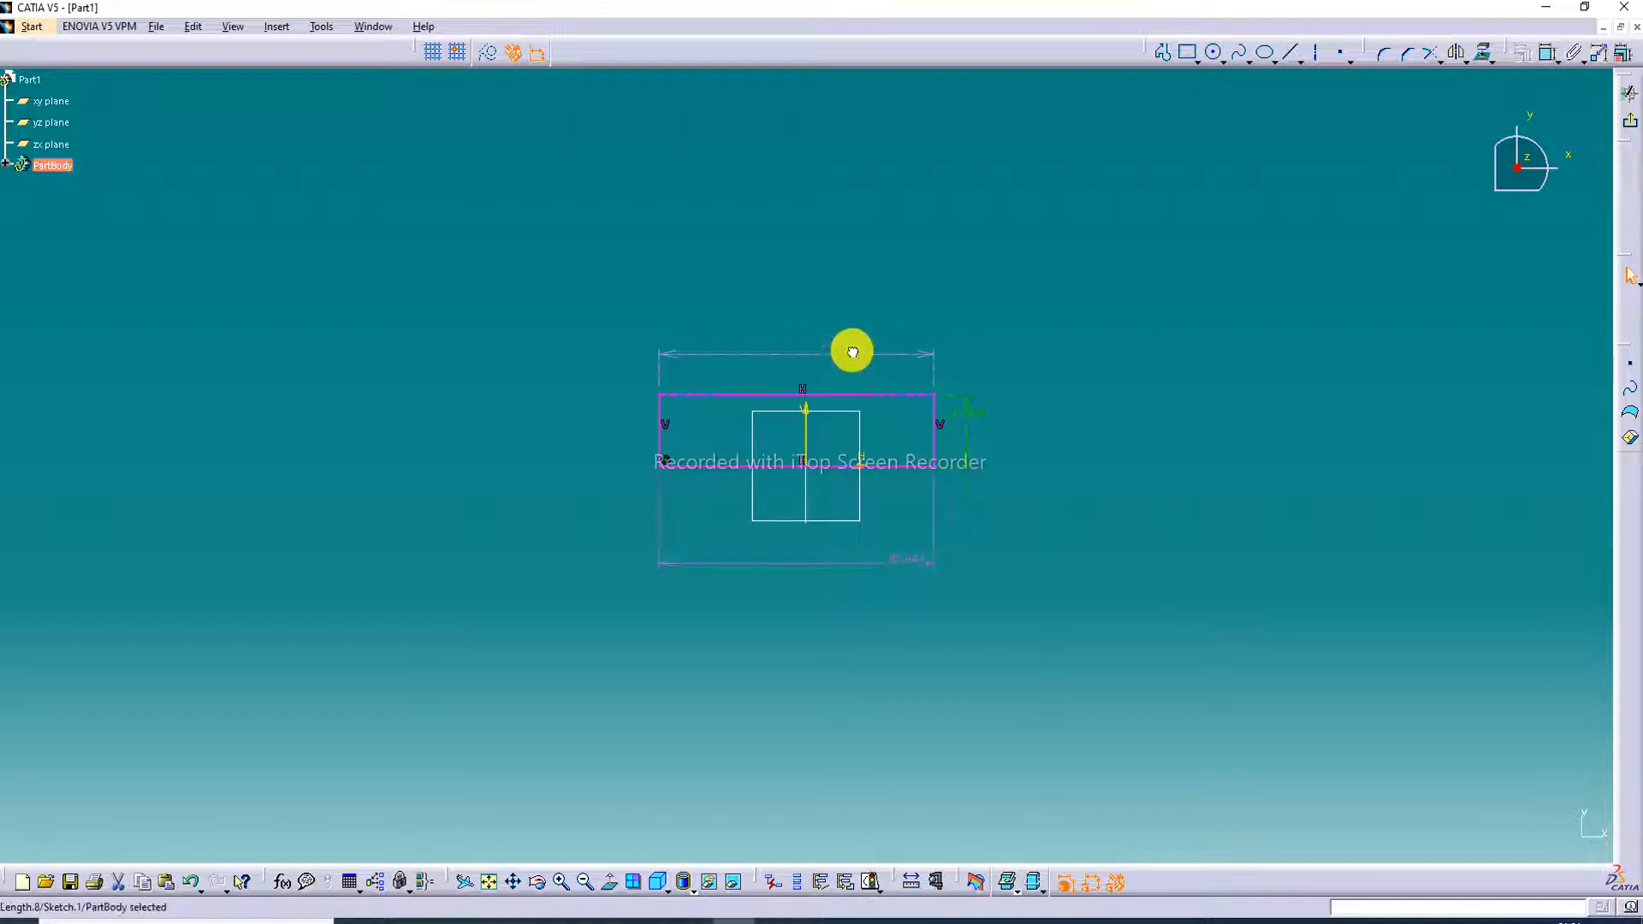
key(Delete)
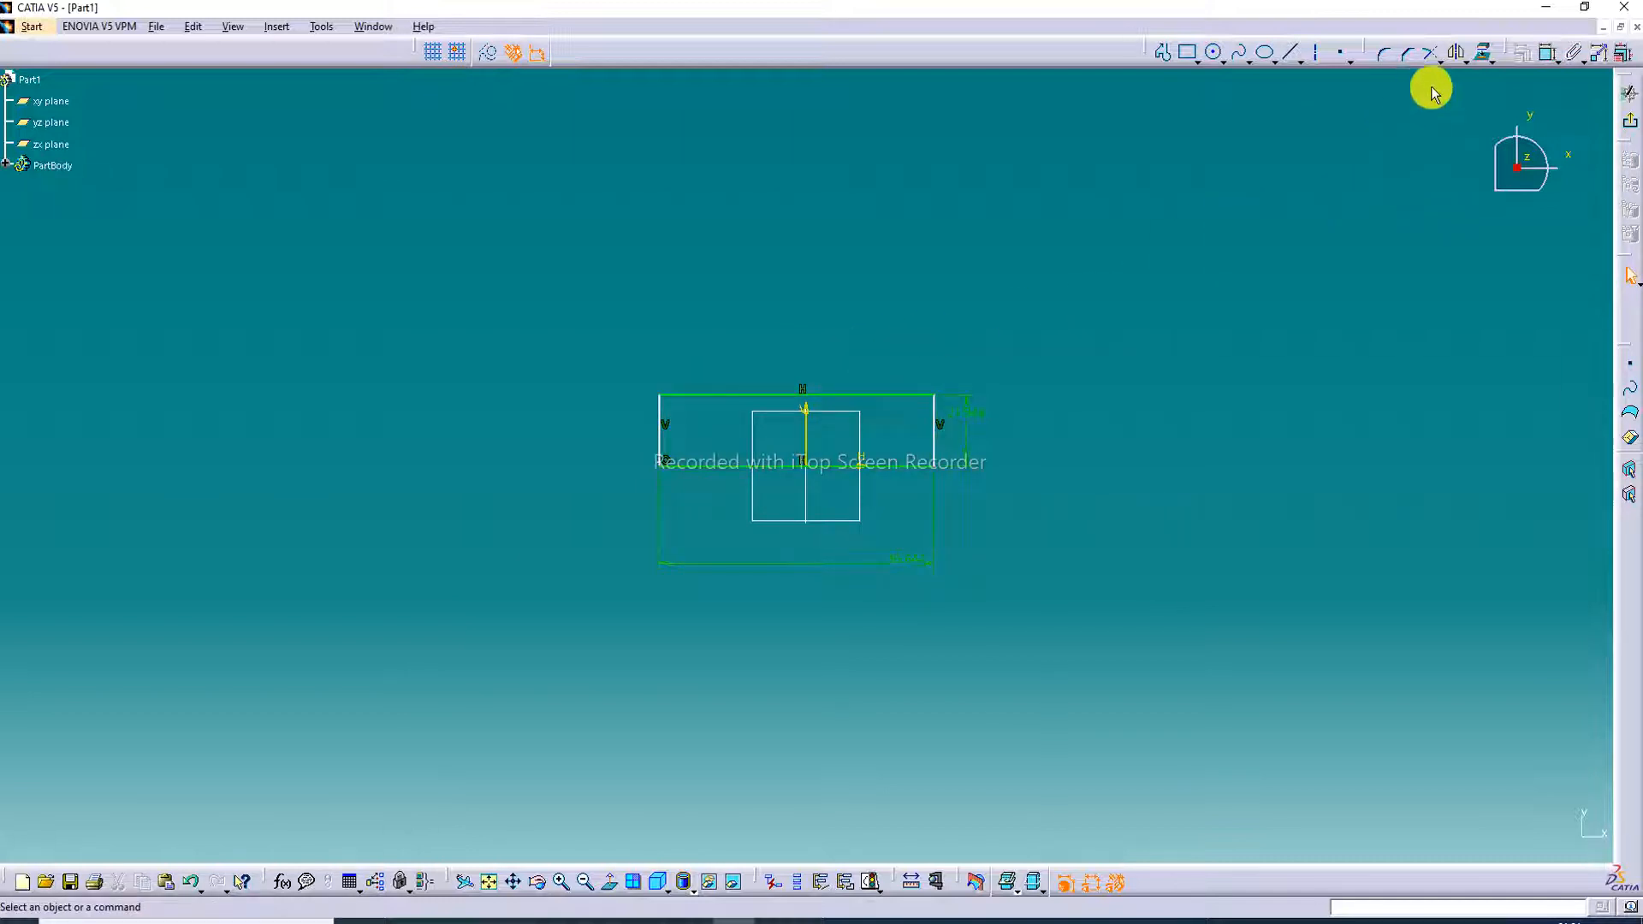
Dimension the horizontal distance between the vertical axis and the rectangle's right-hand side
click(1546, 52)
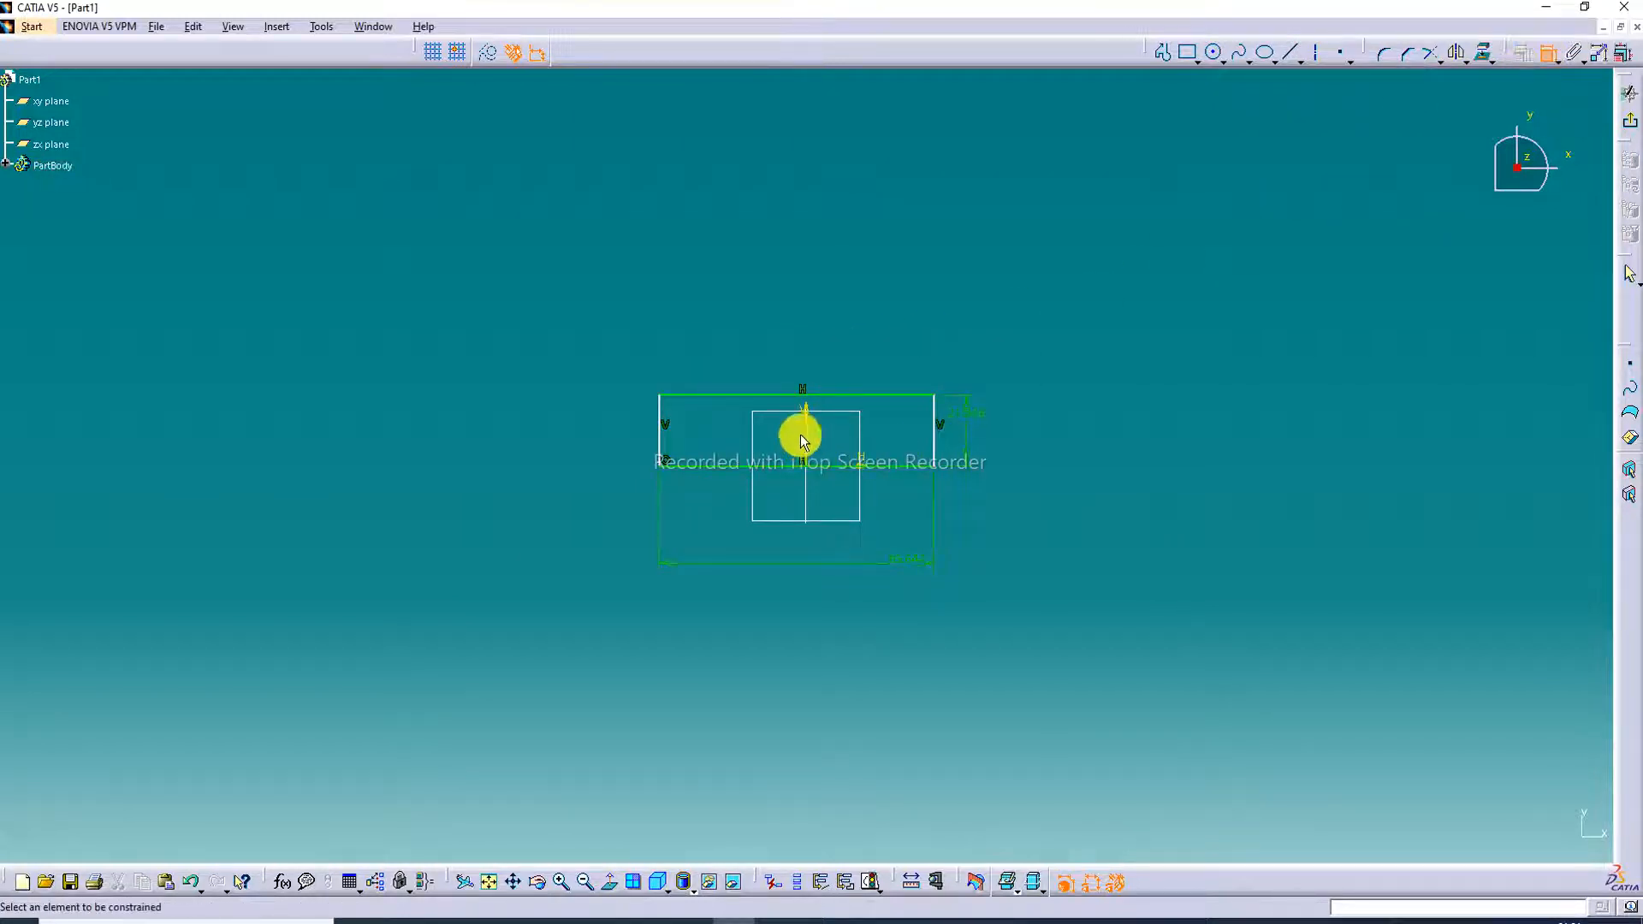
click(805, 432)
click(933, 434)
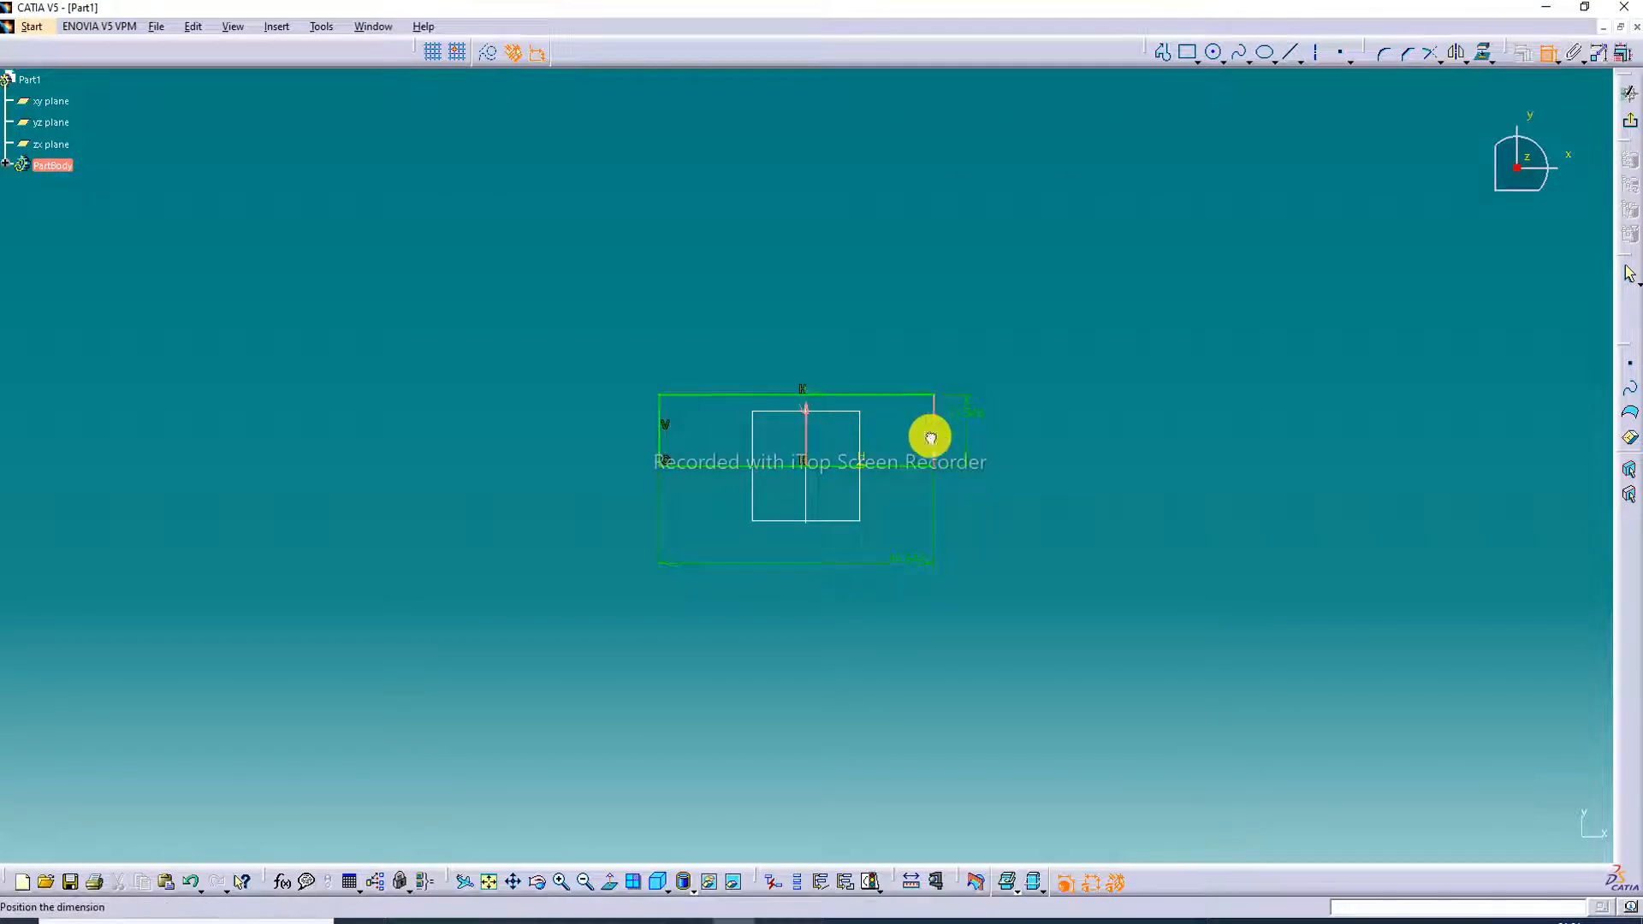
click(898, 510)
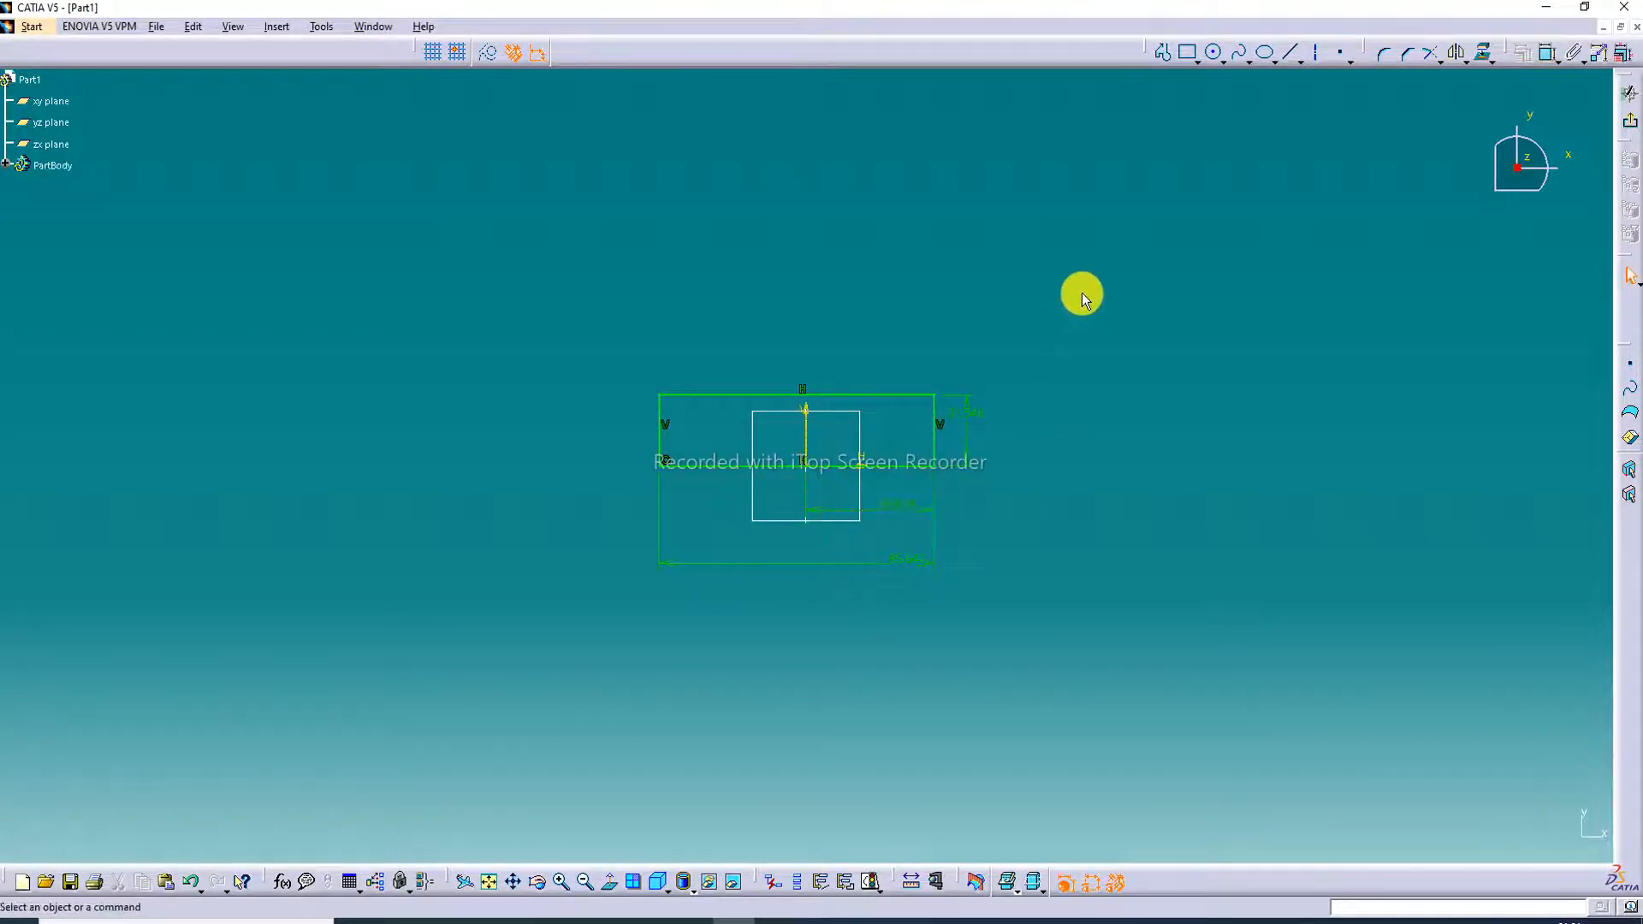
Set the rectangle's overall width to 120 mm
click(909, 556)
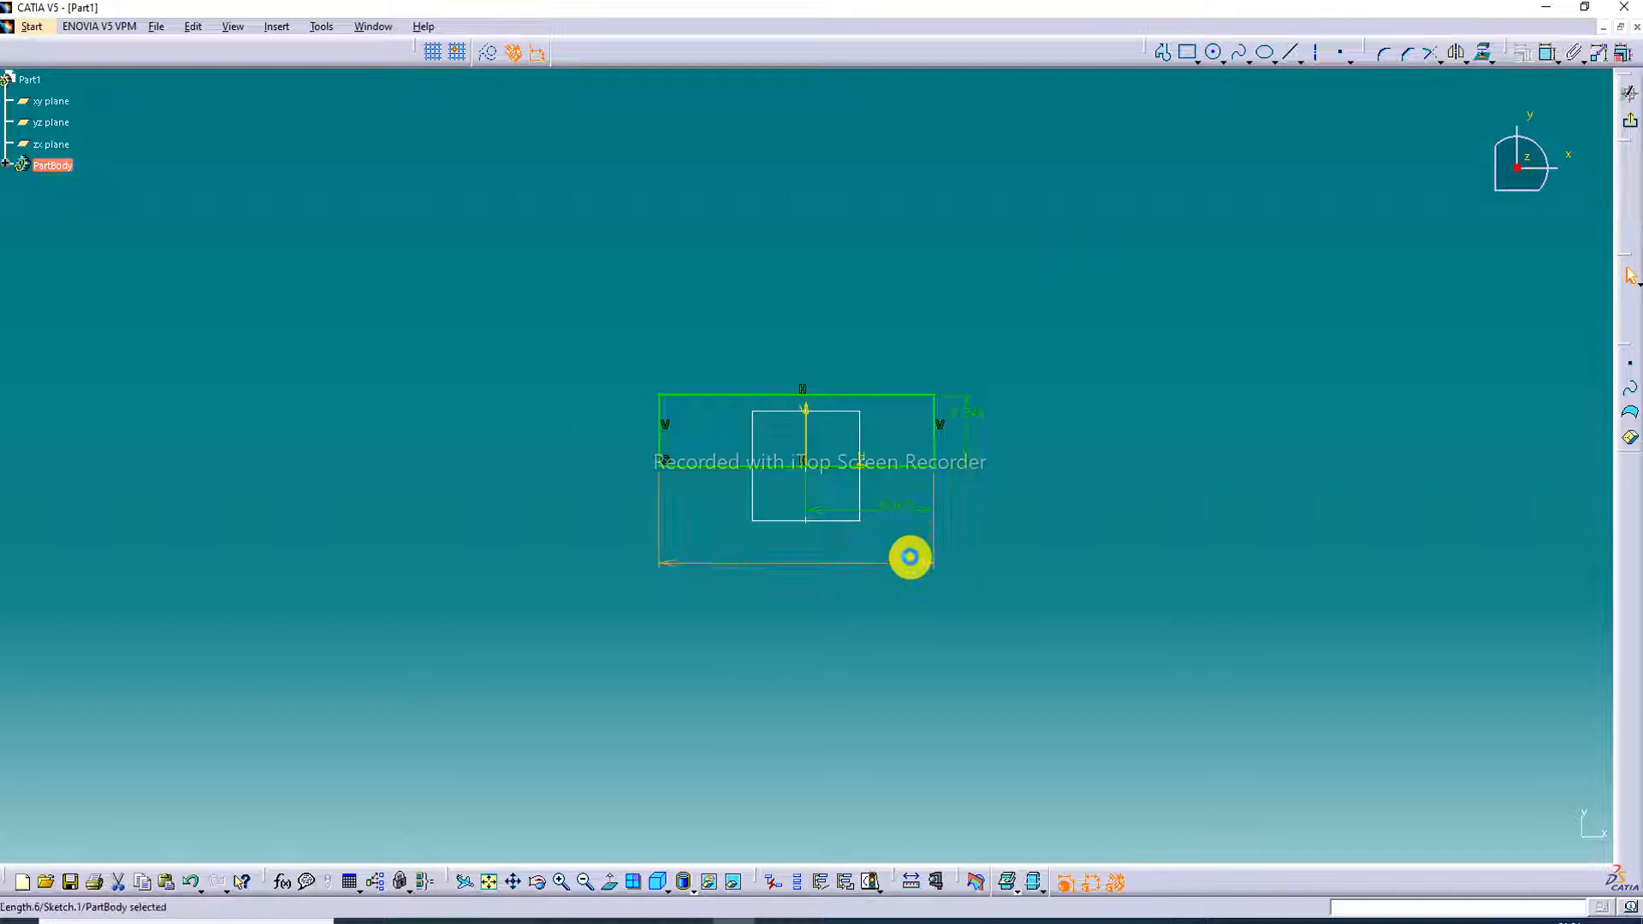
double_click(807, 562)
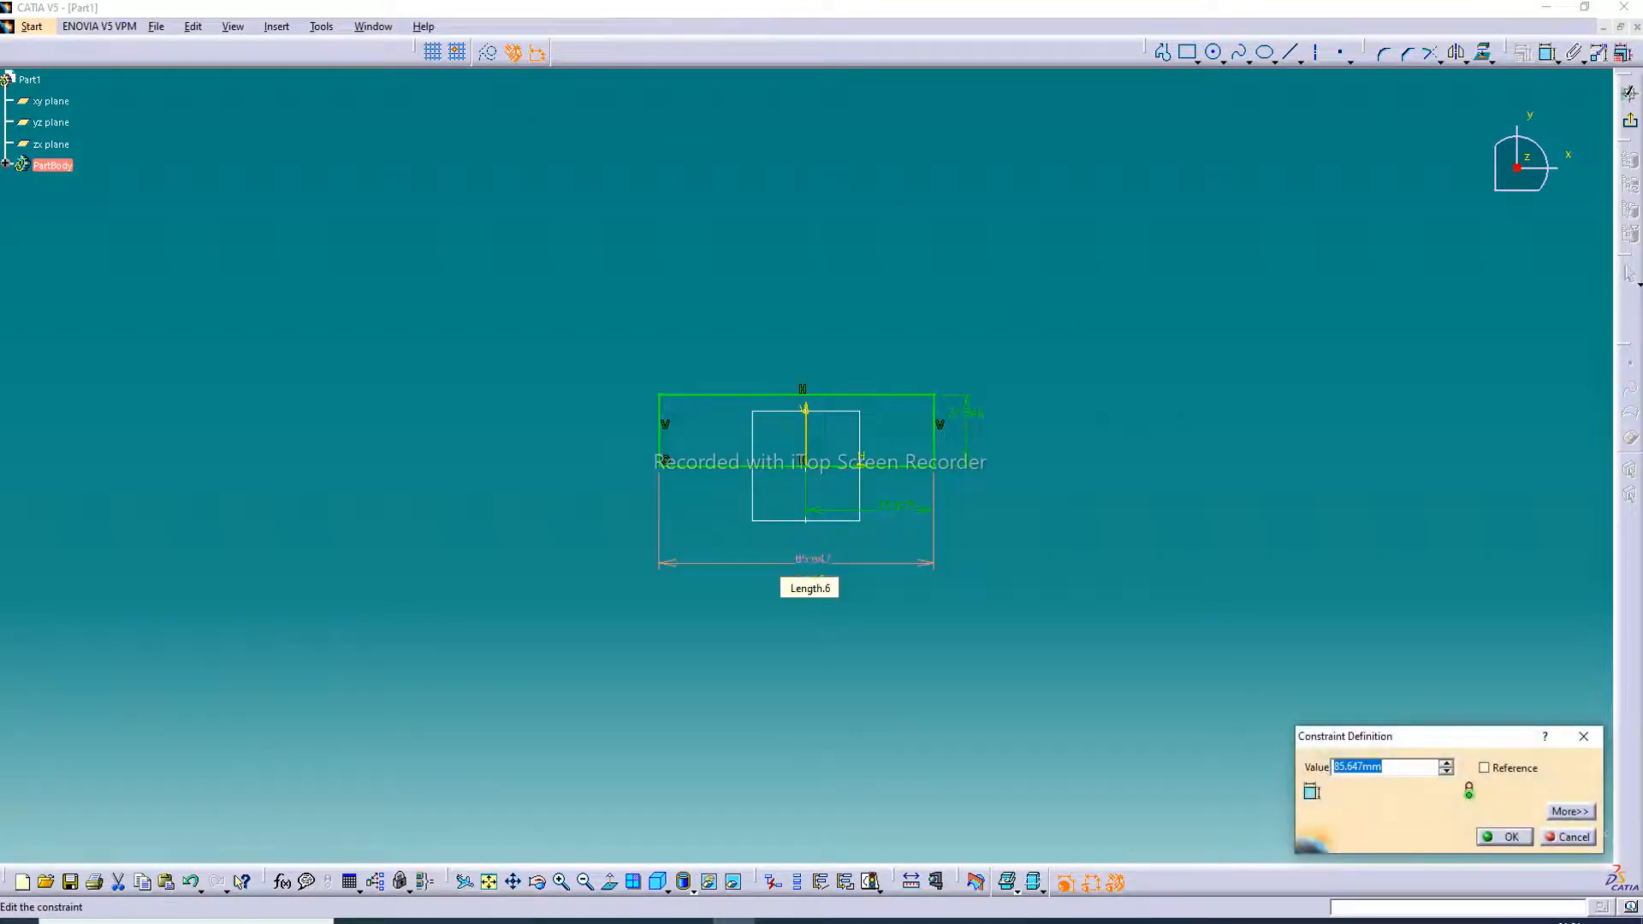
key(Return)
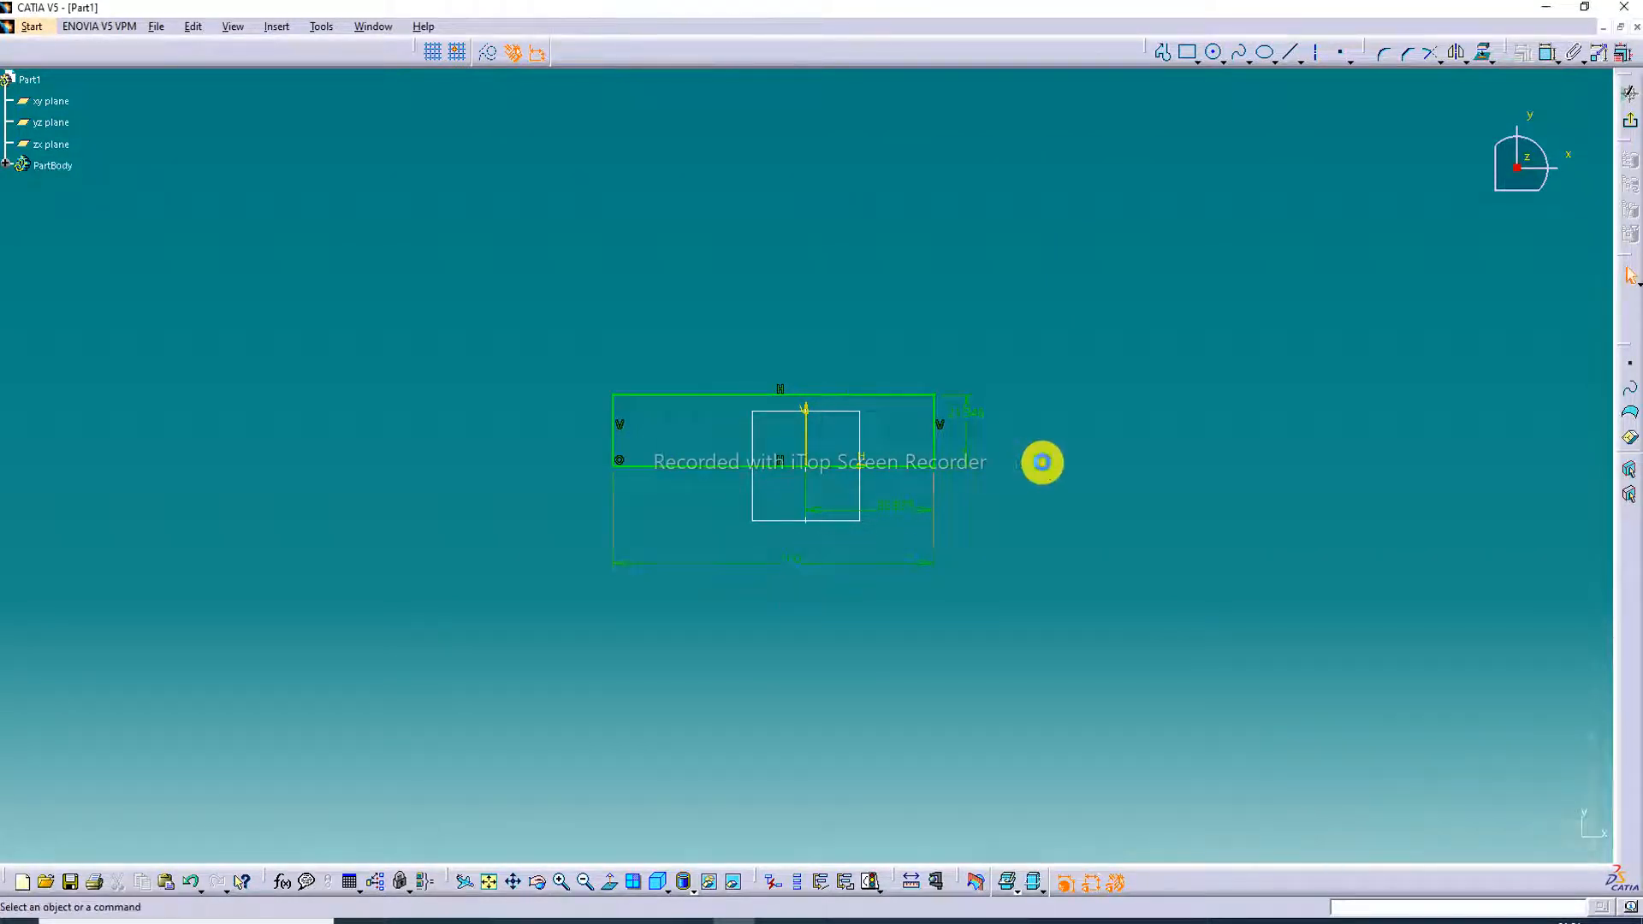
double_click(804, 561)
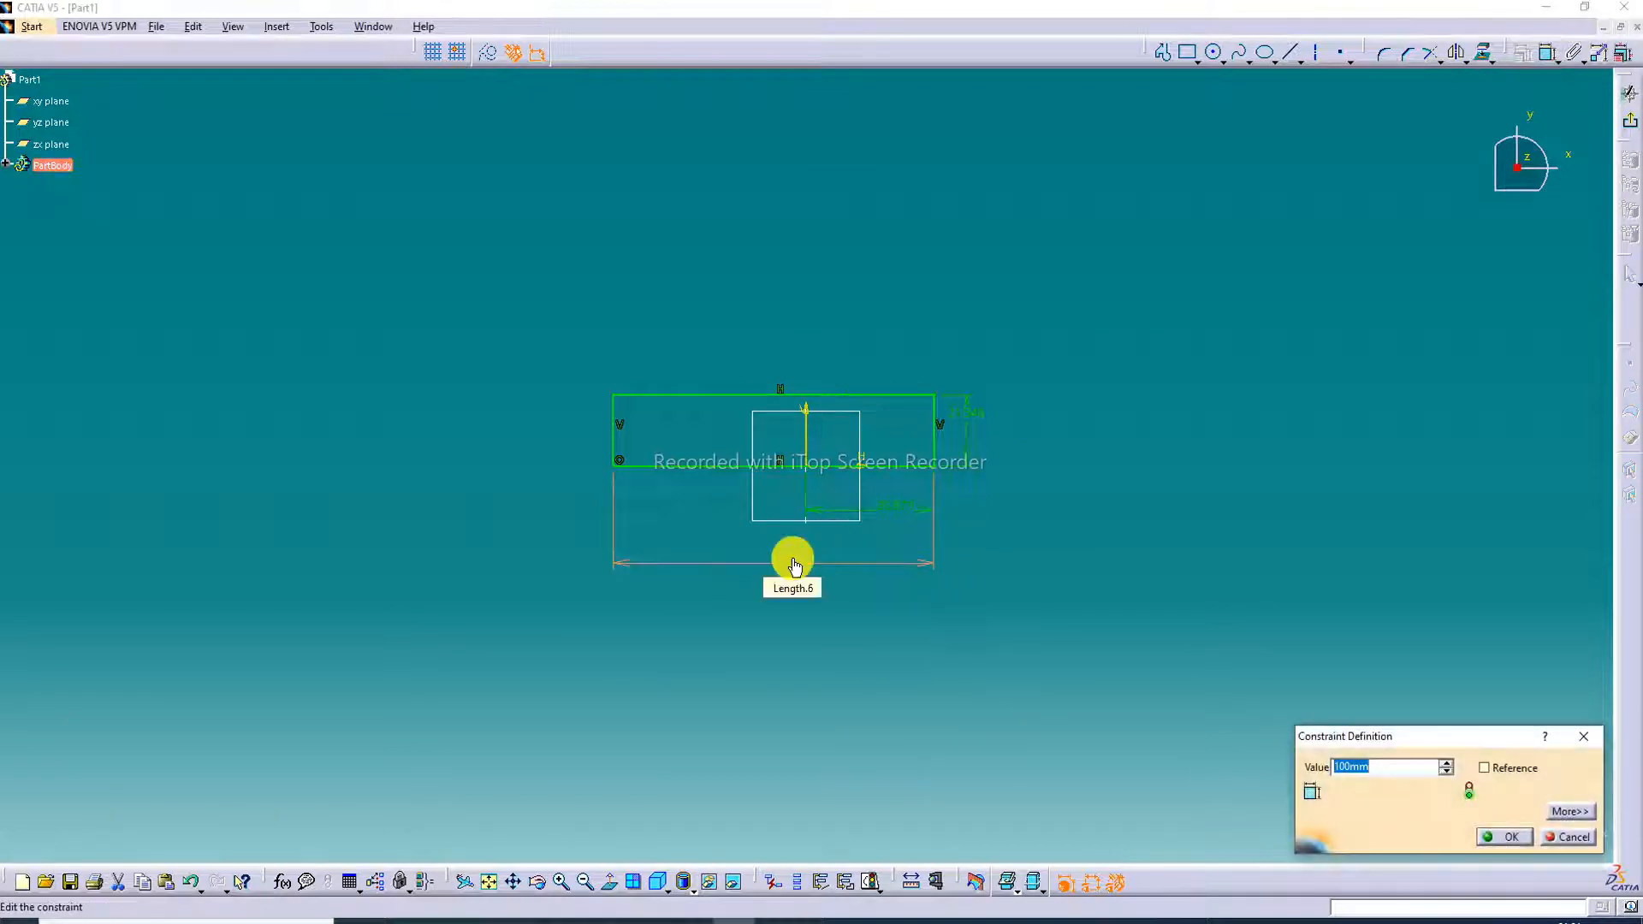
text(120)
key(Return)
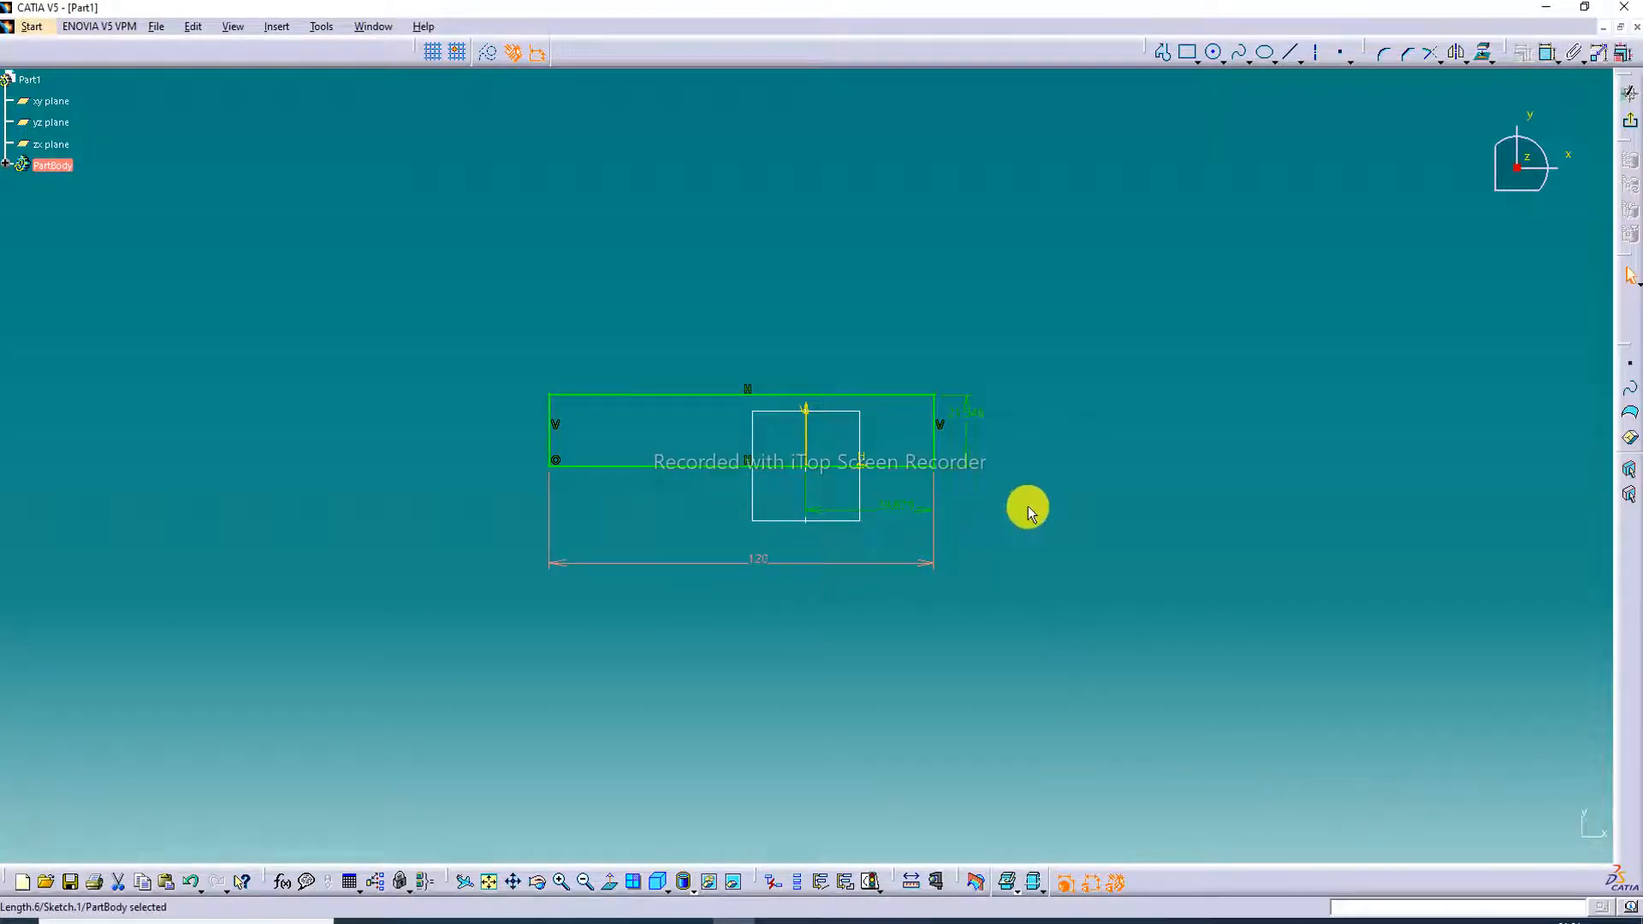
Set the right-hand side's offset from the vertical axis to 60 mm and the rectangle's height to 25 mm
double_click(893, 506)
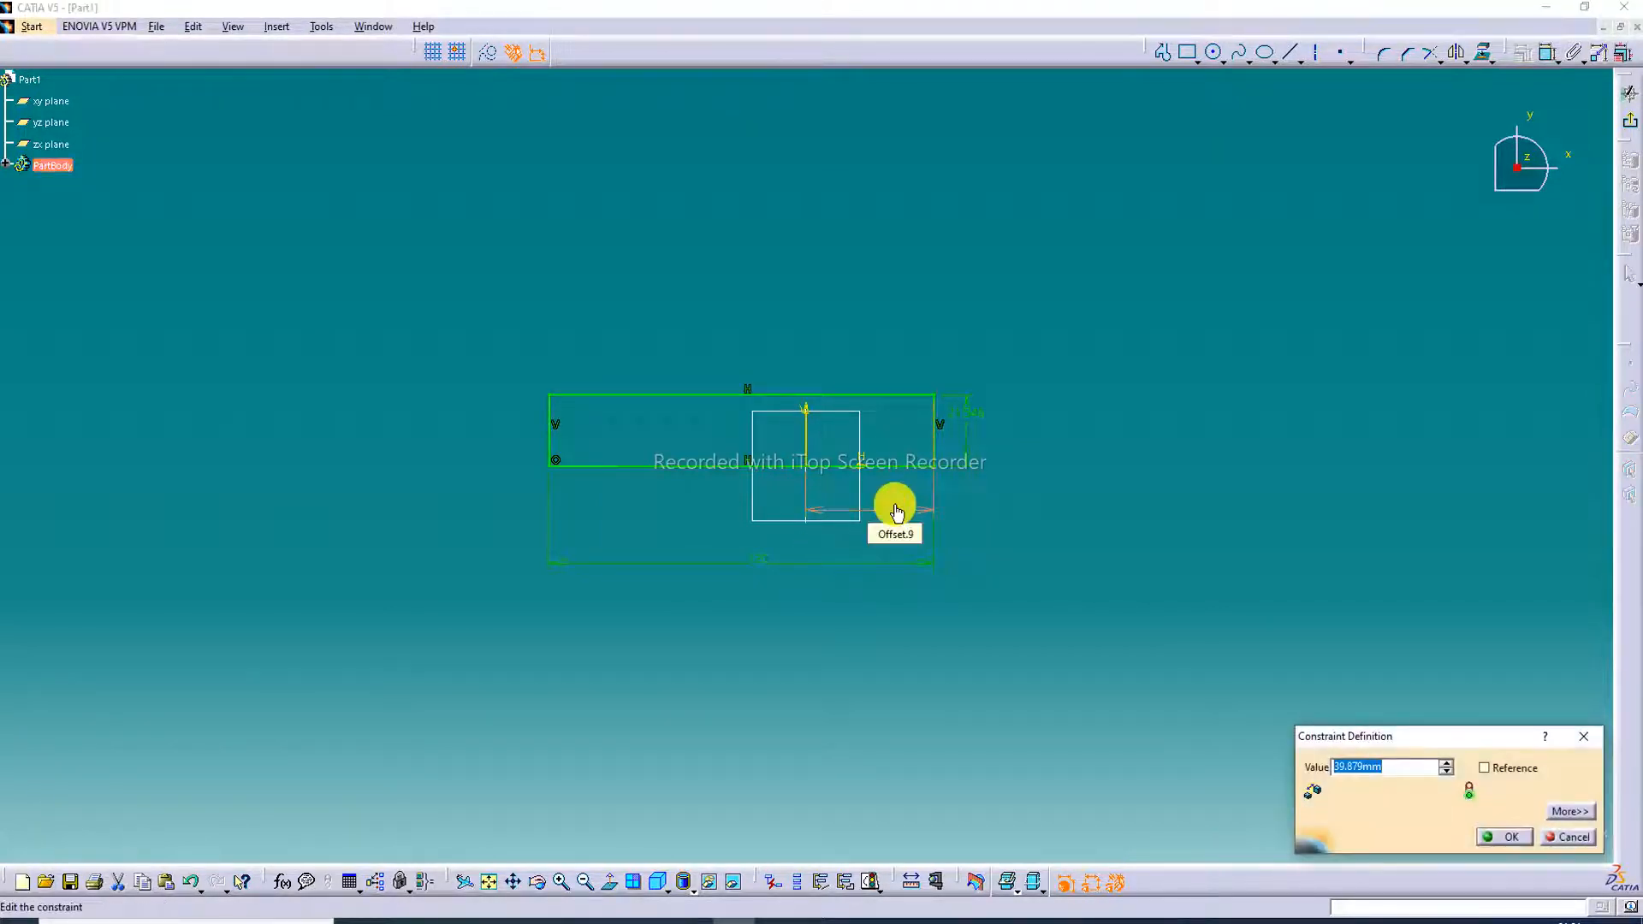
text(60)
key(Return)
double_click(1028, 414)
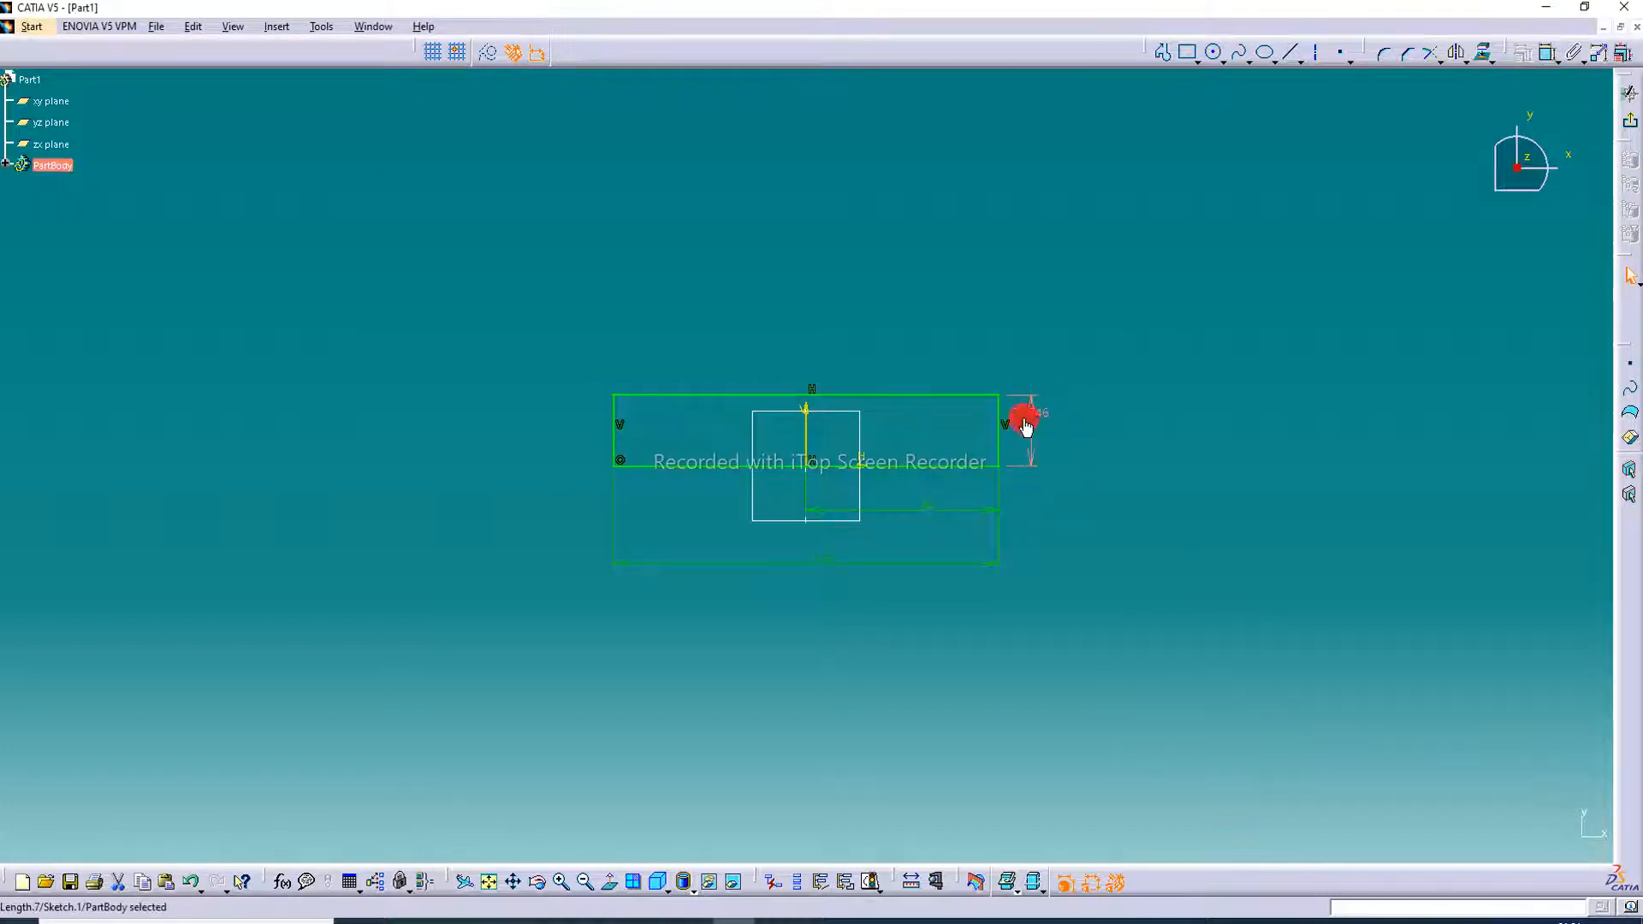
text(25)
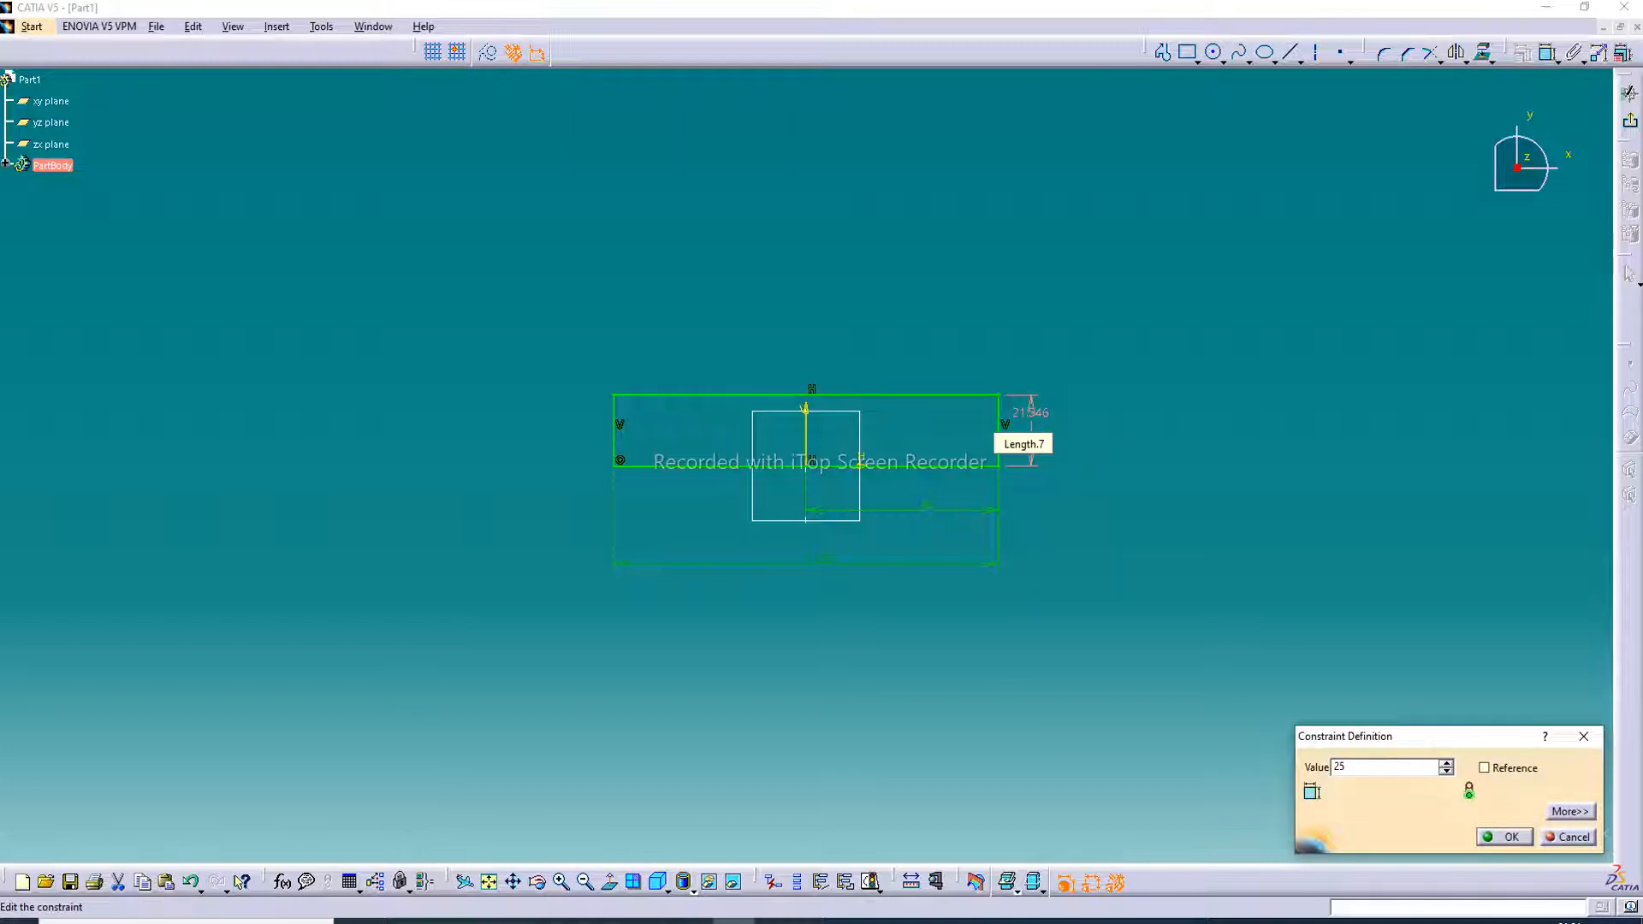
key(Return)
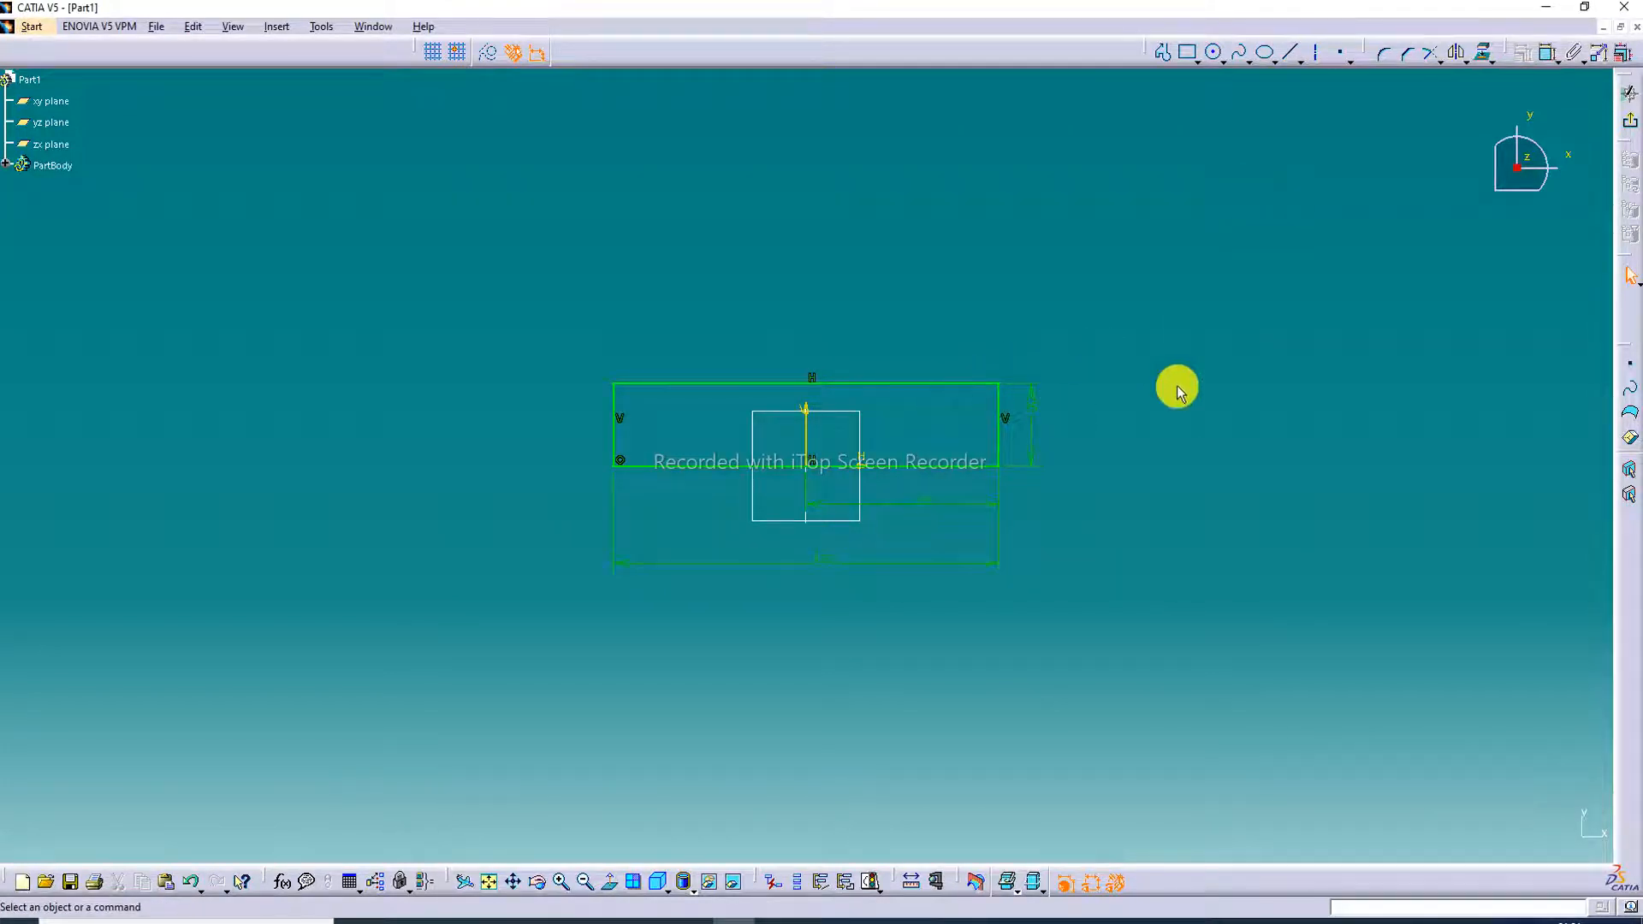
Finish the sketch and pad the rectangle with a 77 mm length and mirrored extent
click(1631, 126)
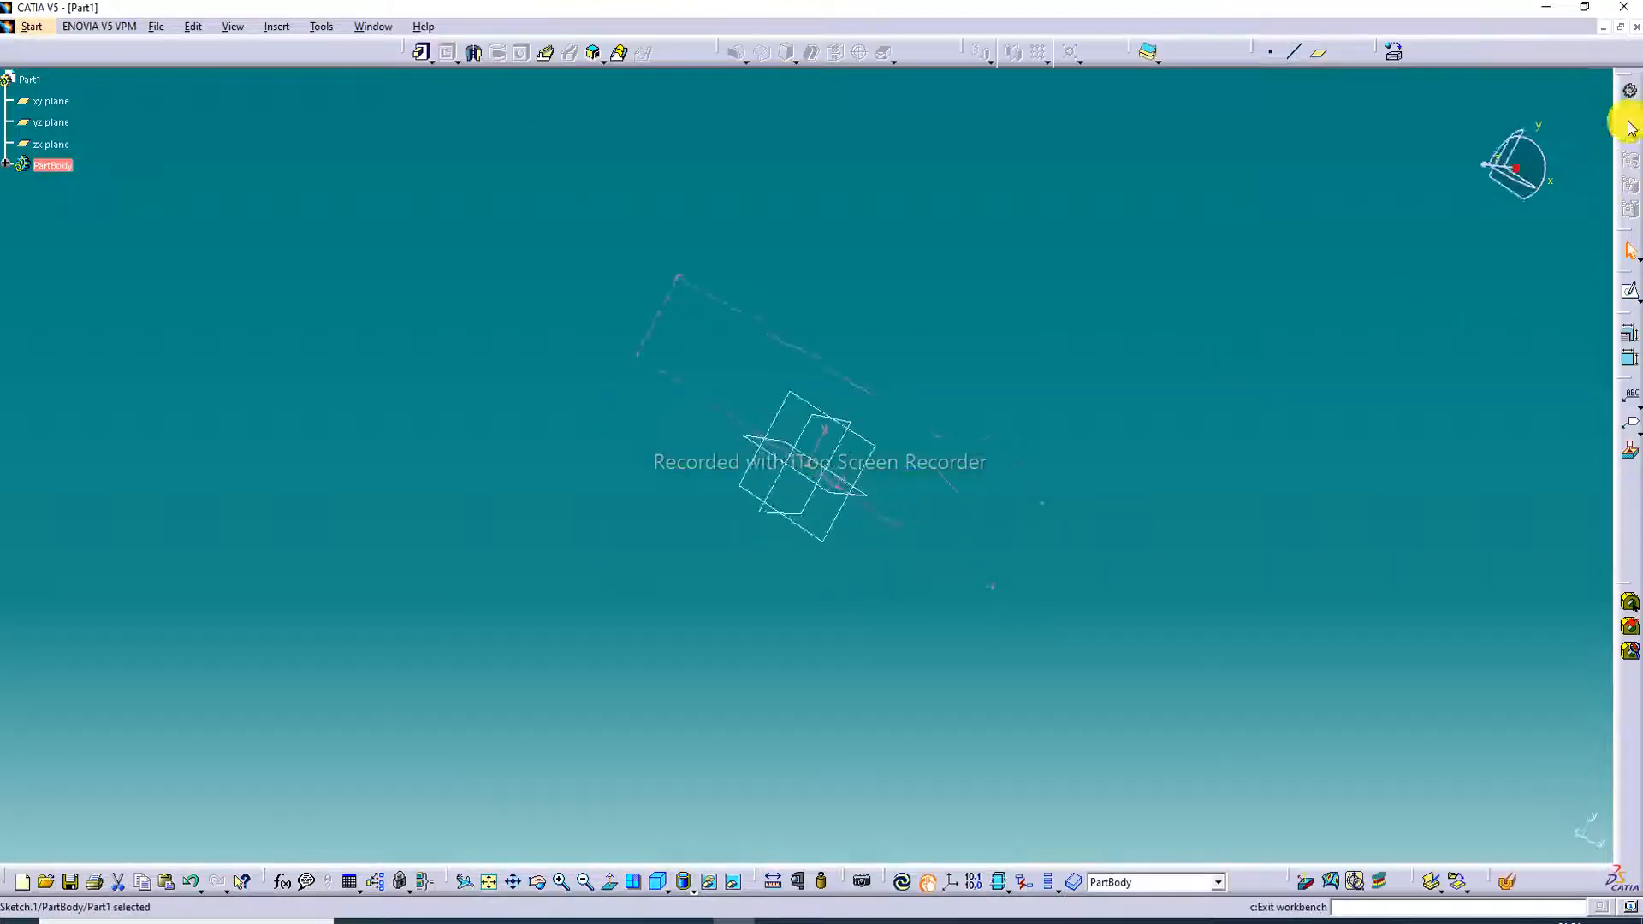
click(423, 54)
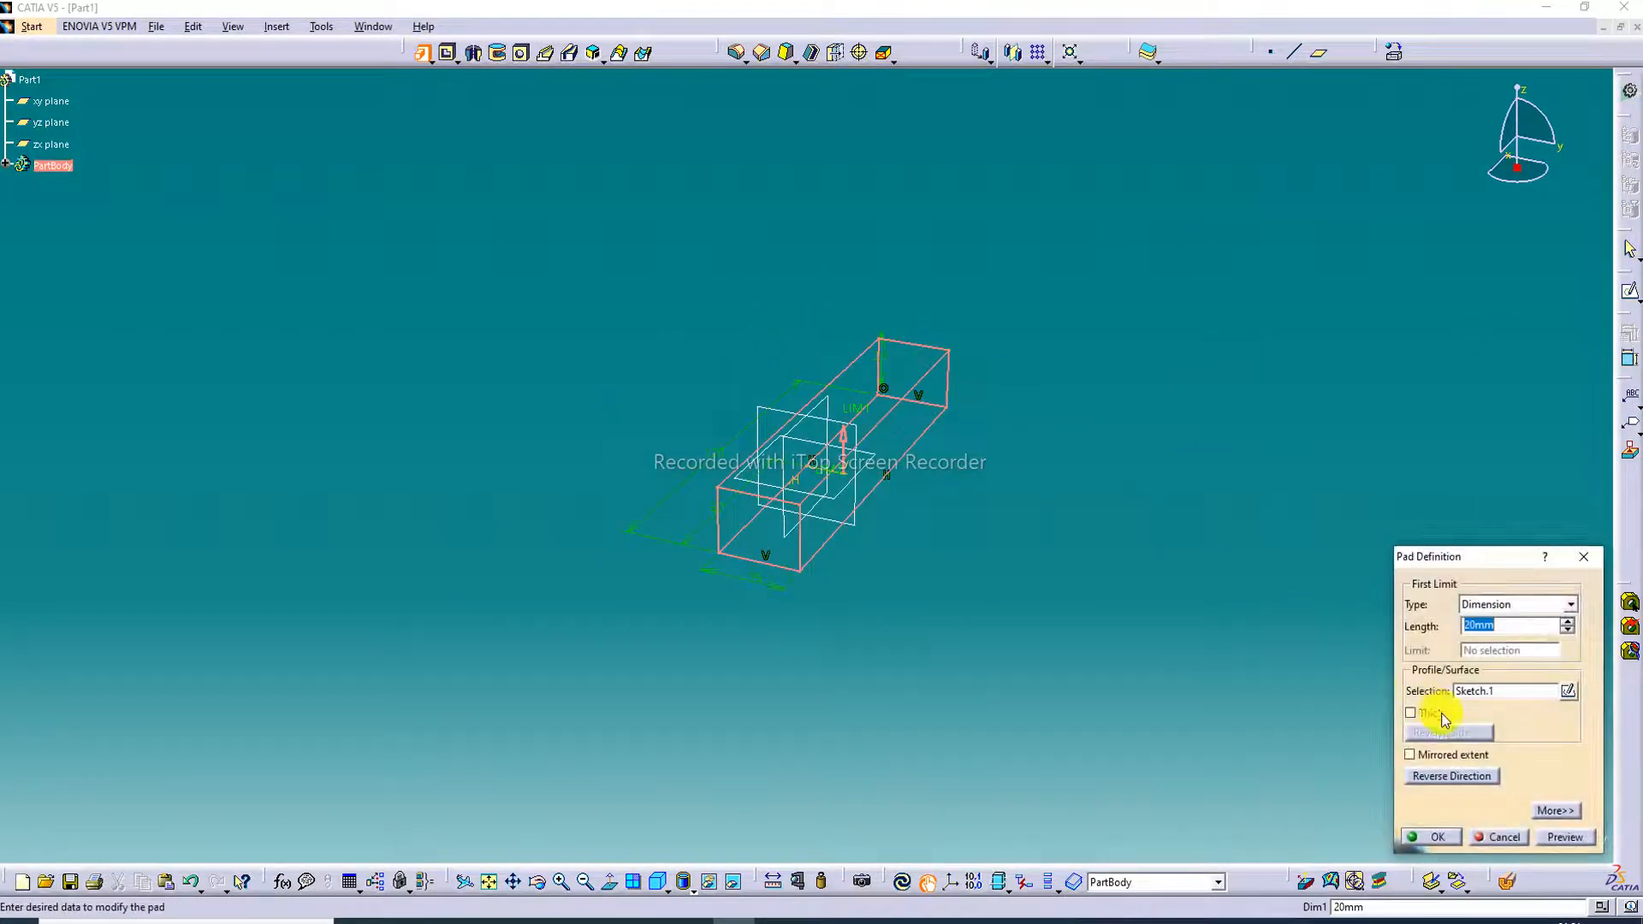
click(1450, 757)
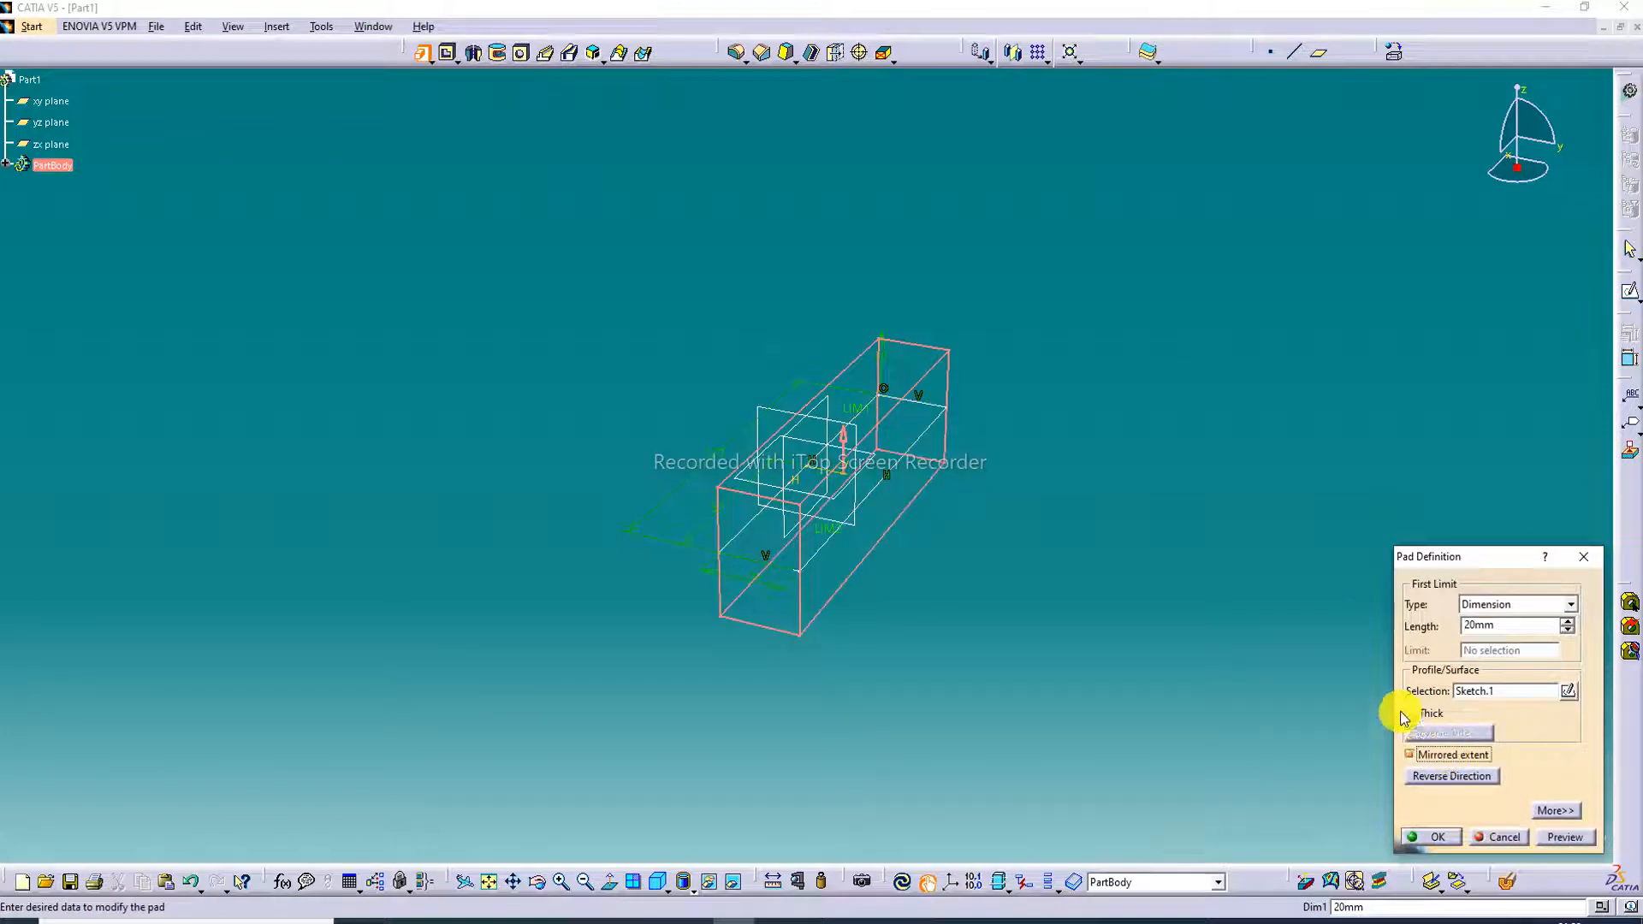
click(854, 409)
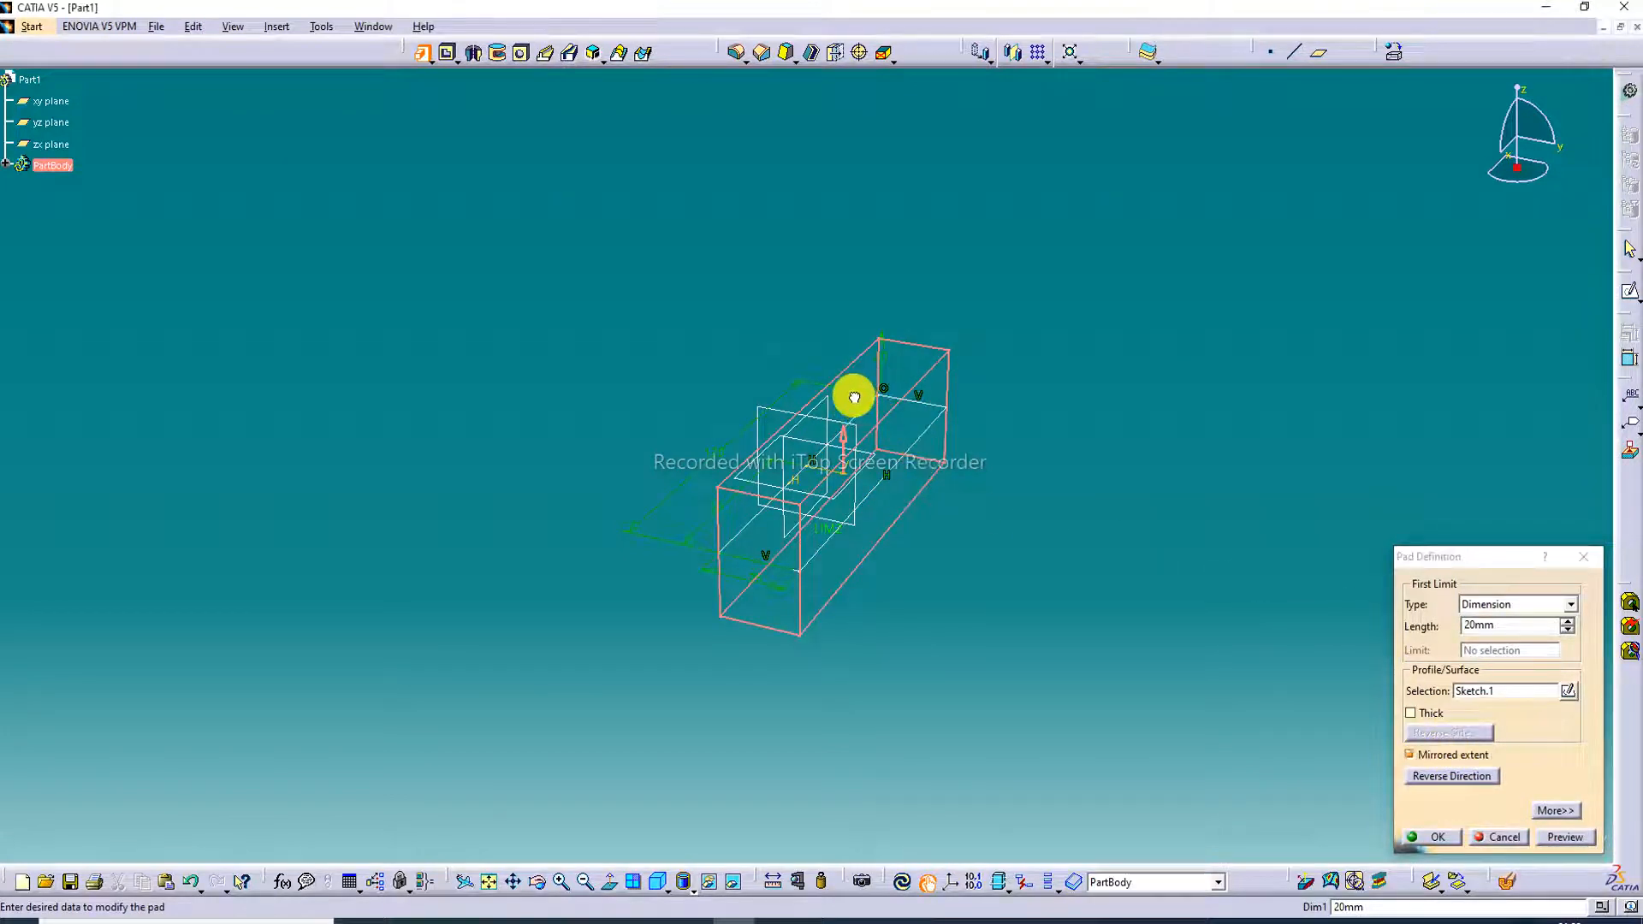
drag(846, 409, 822, 227)
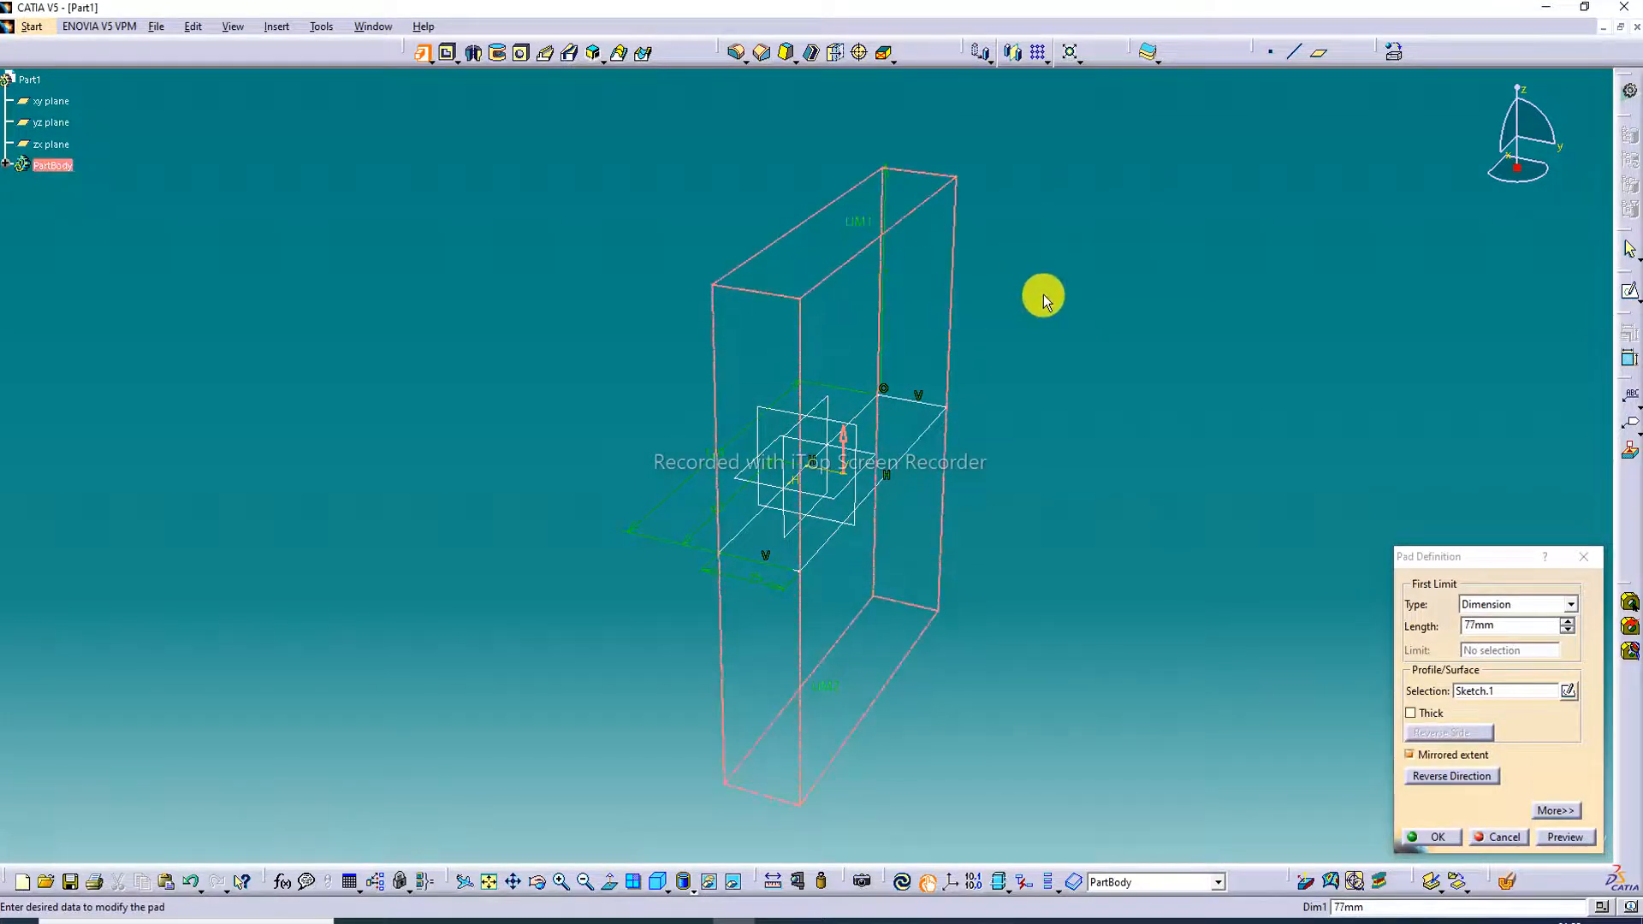
click(1555, 837)
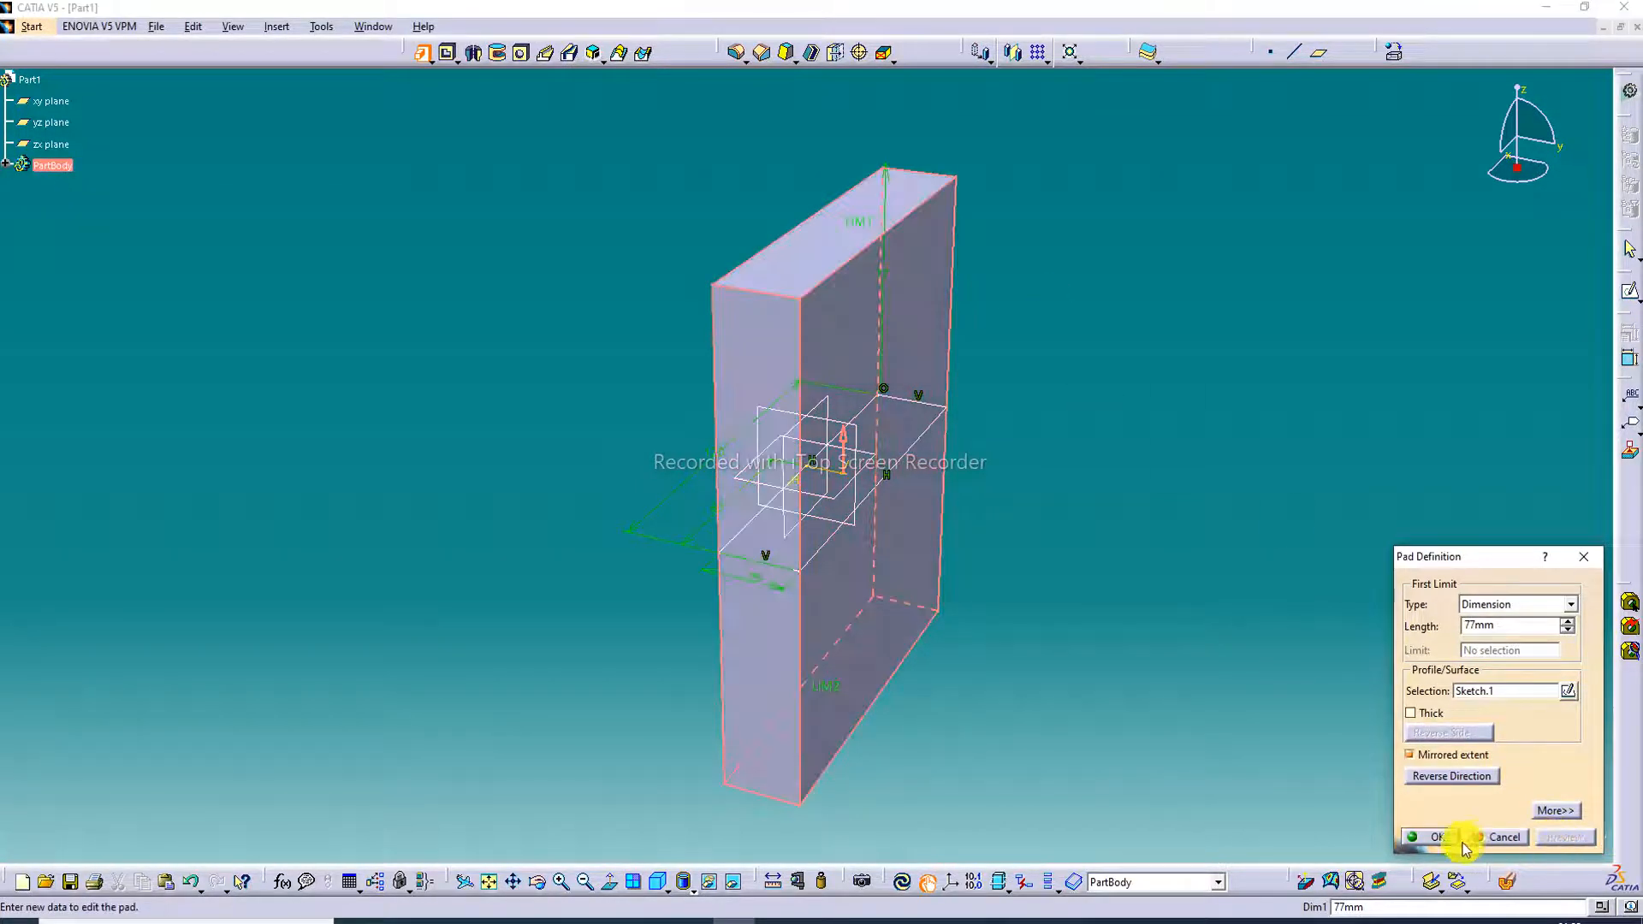
click(1432, 837)
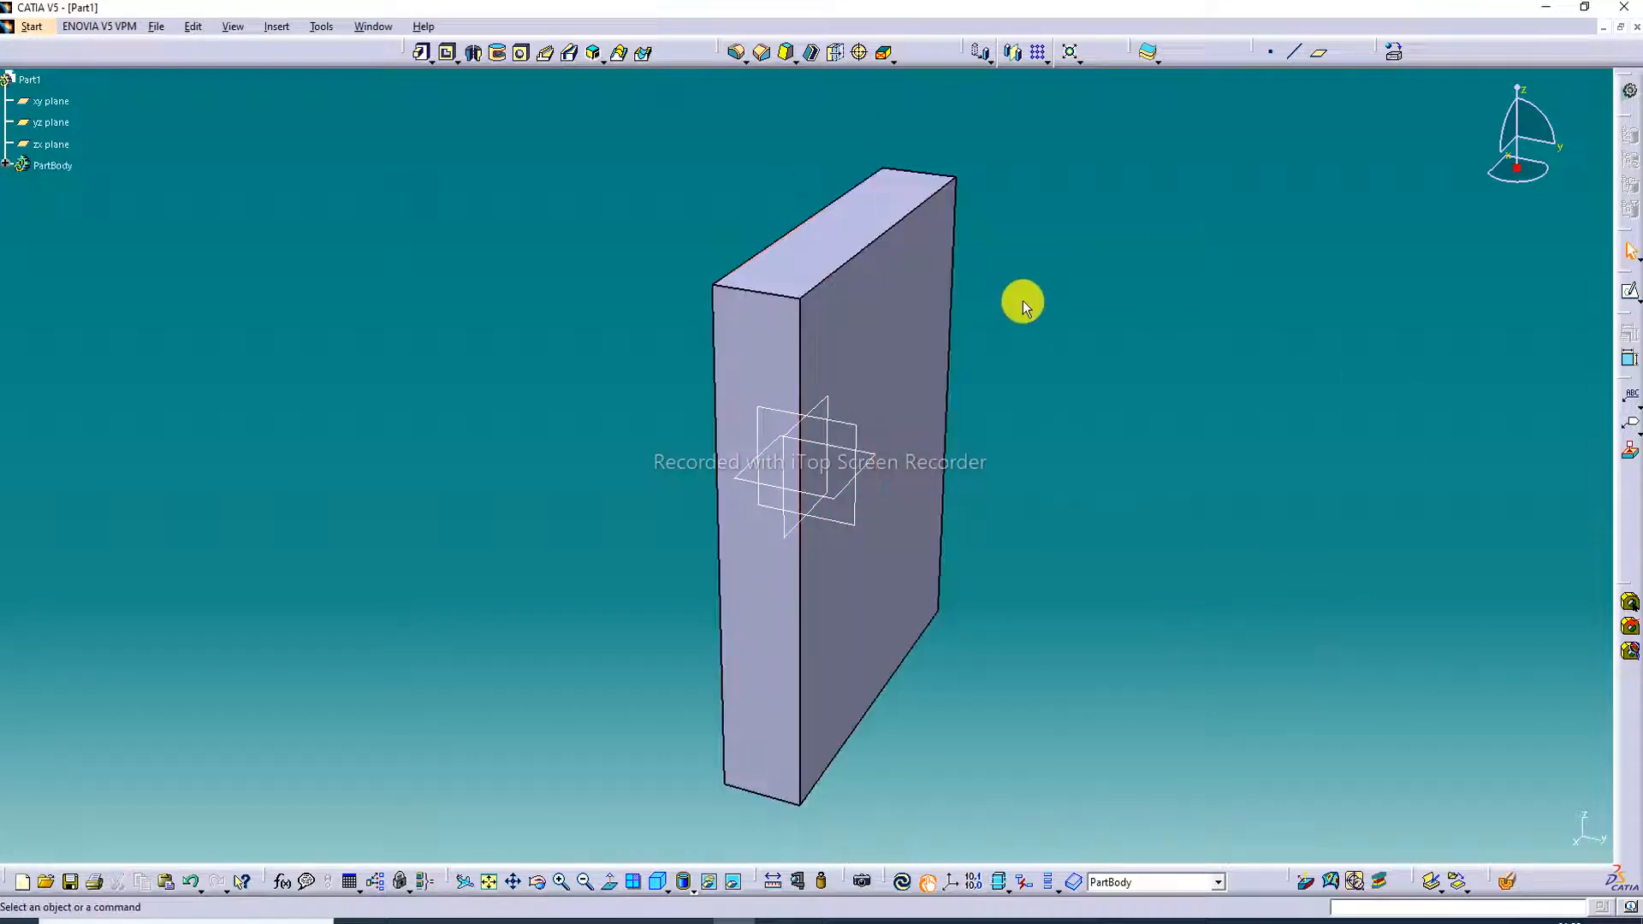
middle_drag(1018, 300, 704, 48)
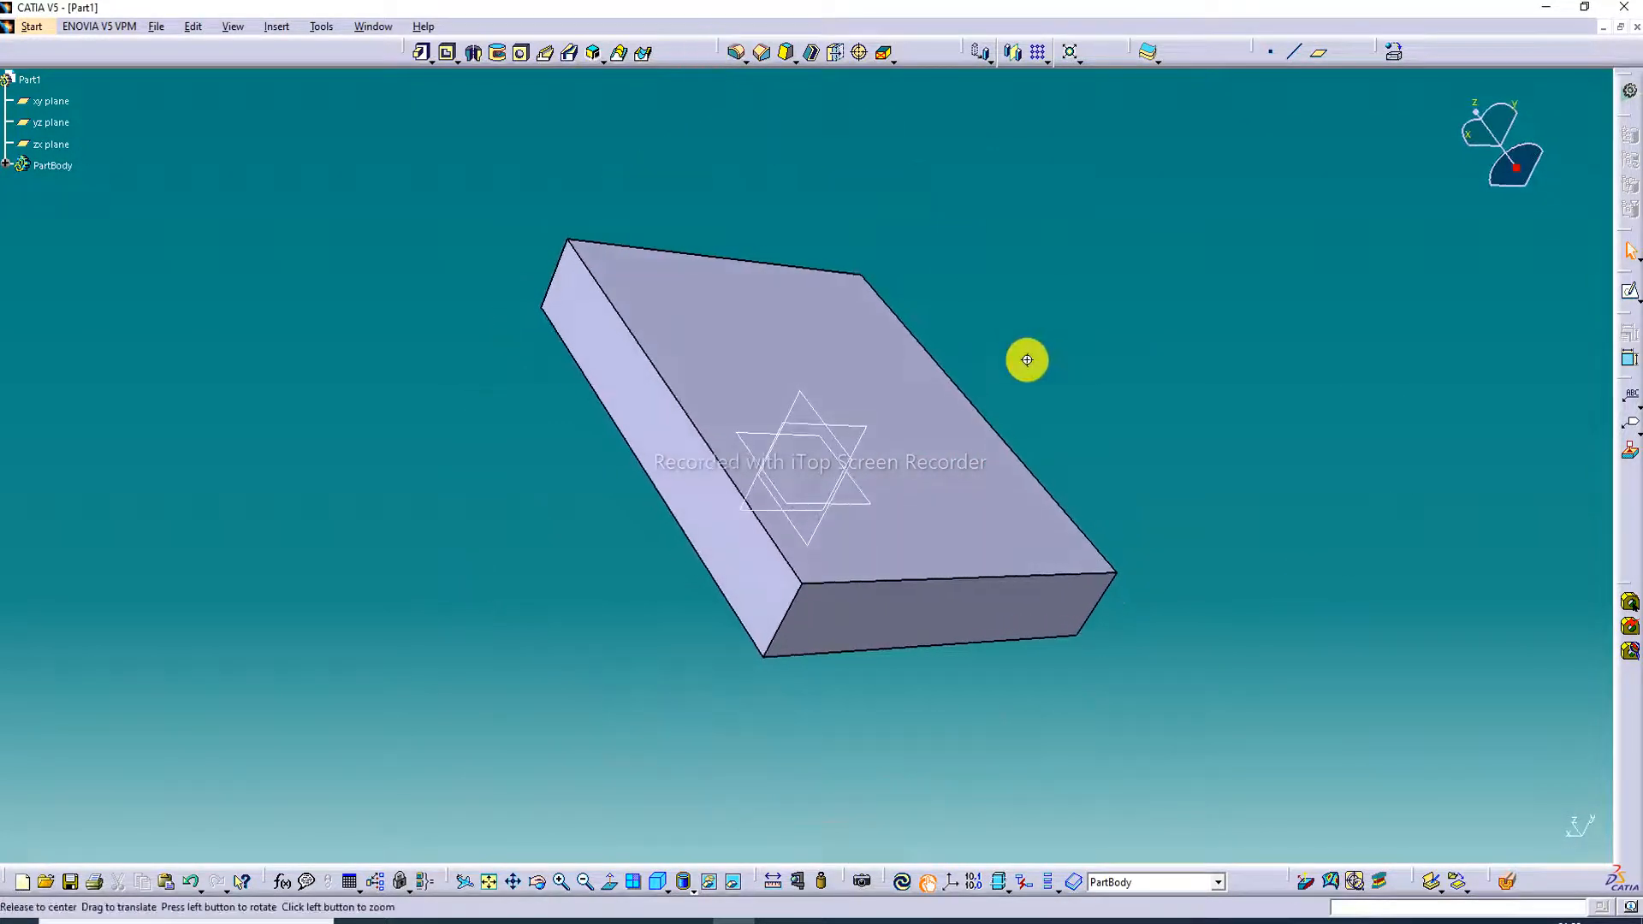
middle_drag(1030, 358, 903, 252)
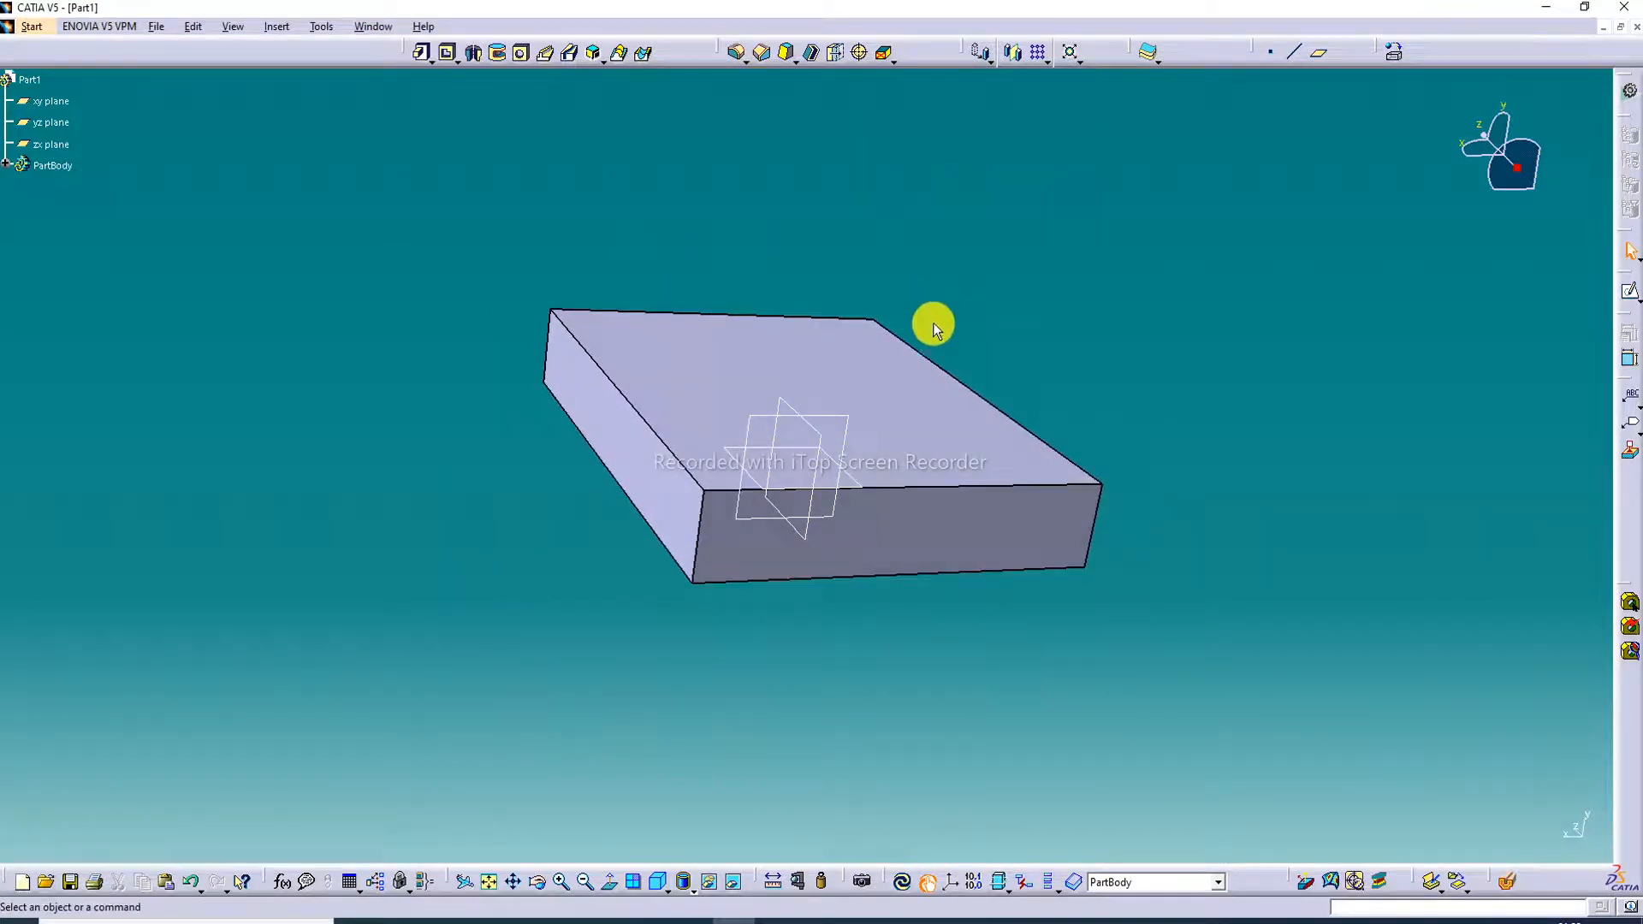
middle_drag(896, 391, 676, 398)
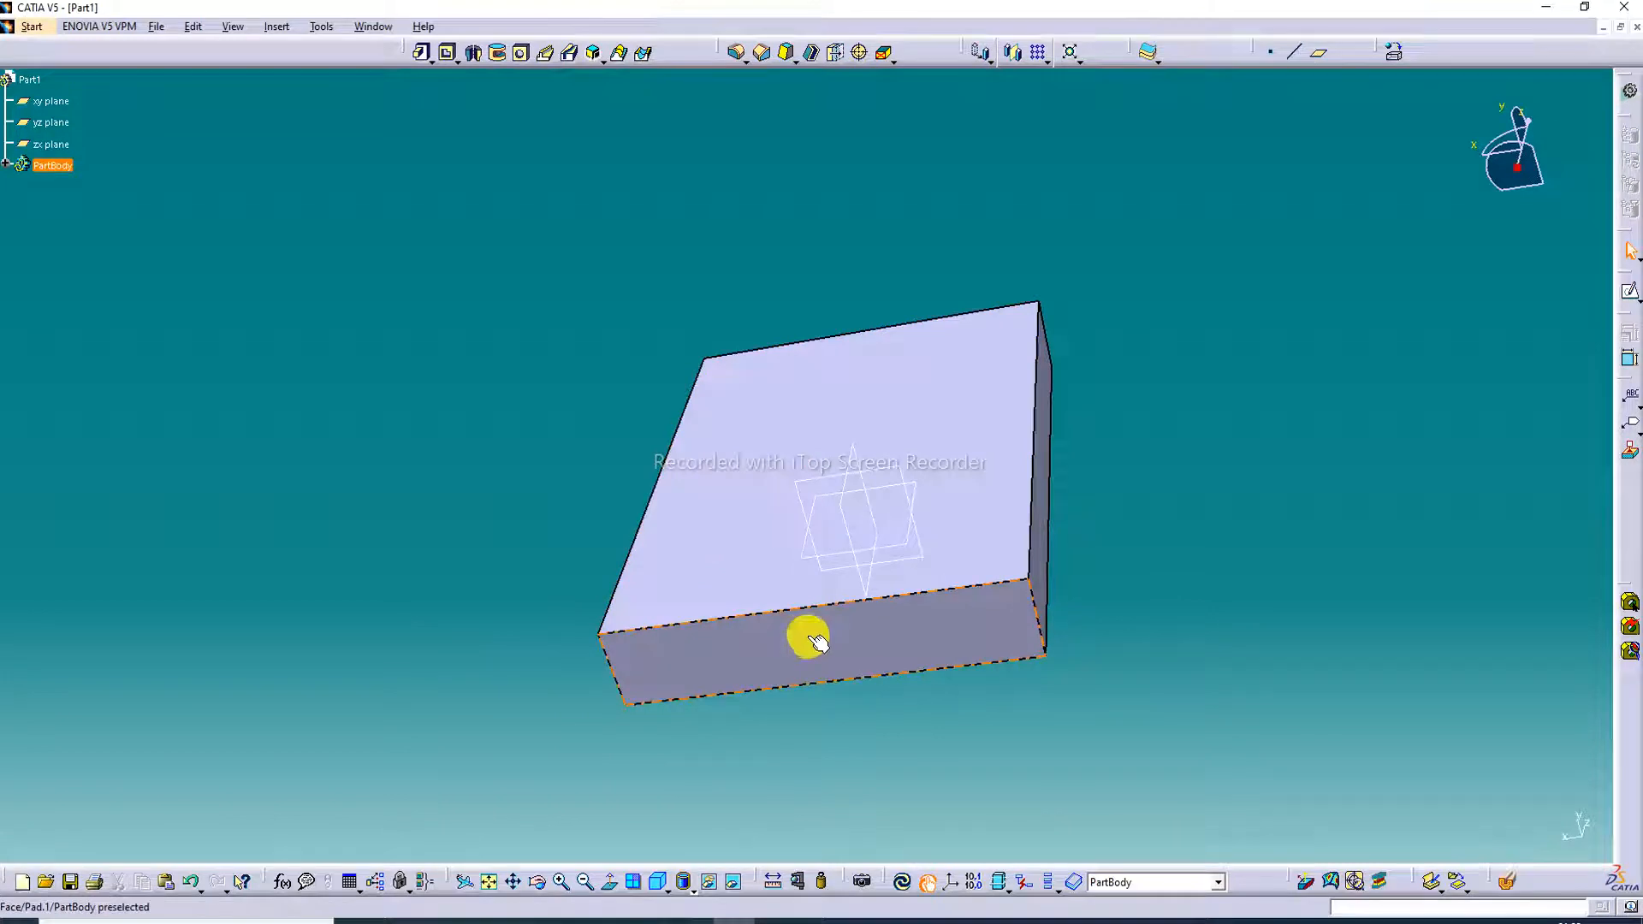
middle_drag(985, 390, 880, 613)
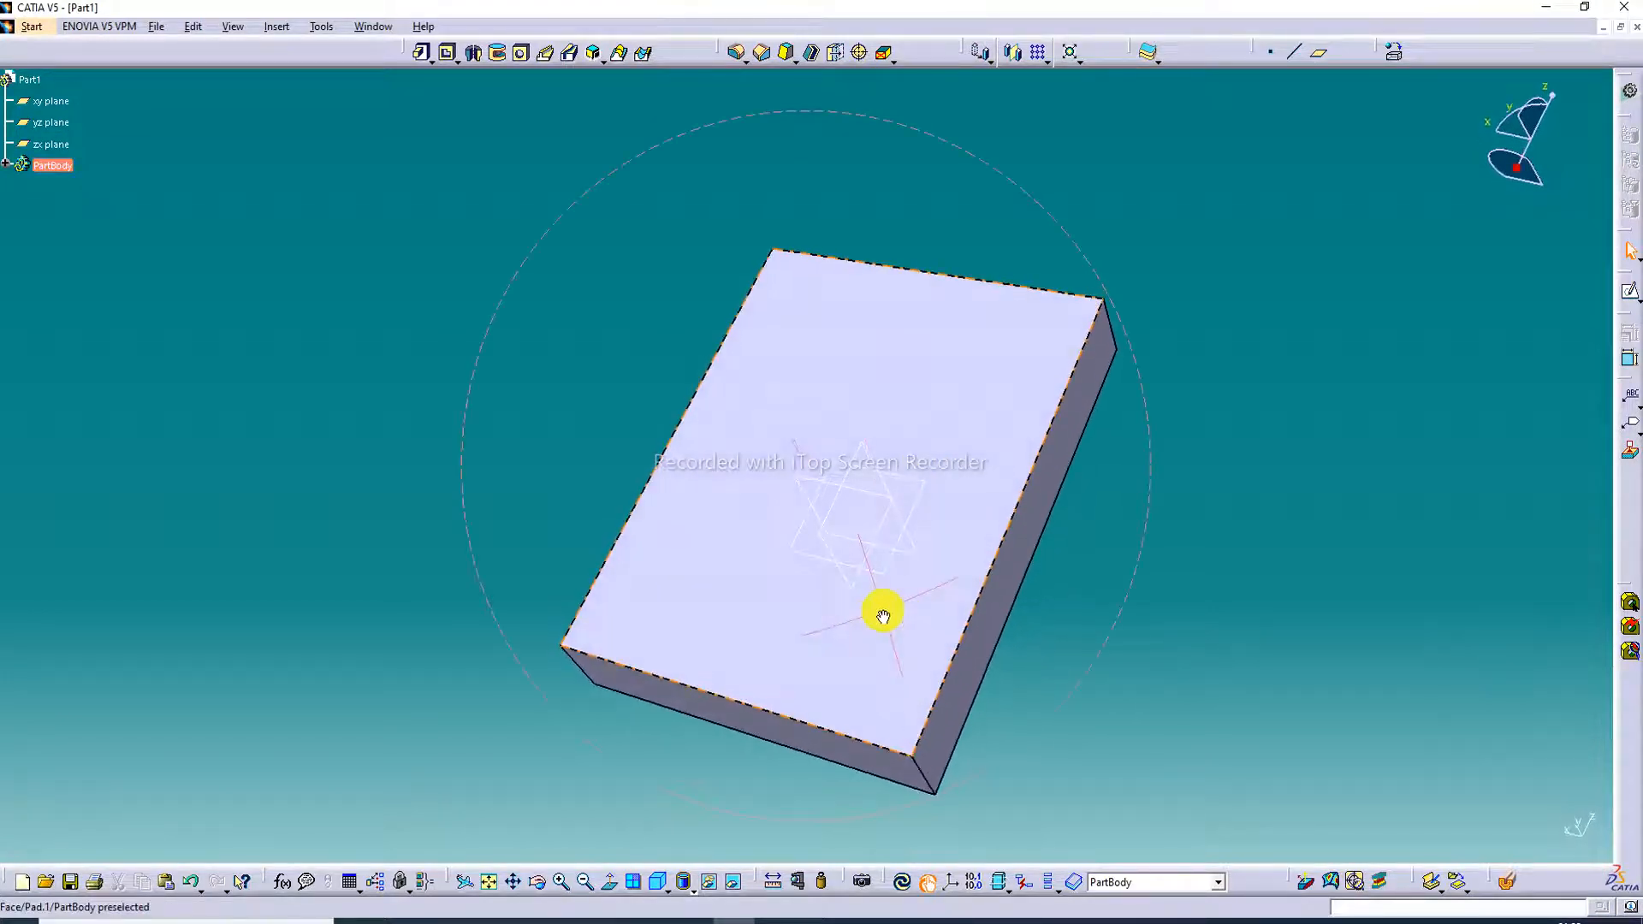
middle_drag(1013, 295, 804, 535)
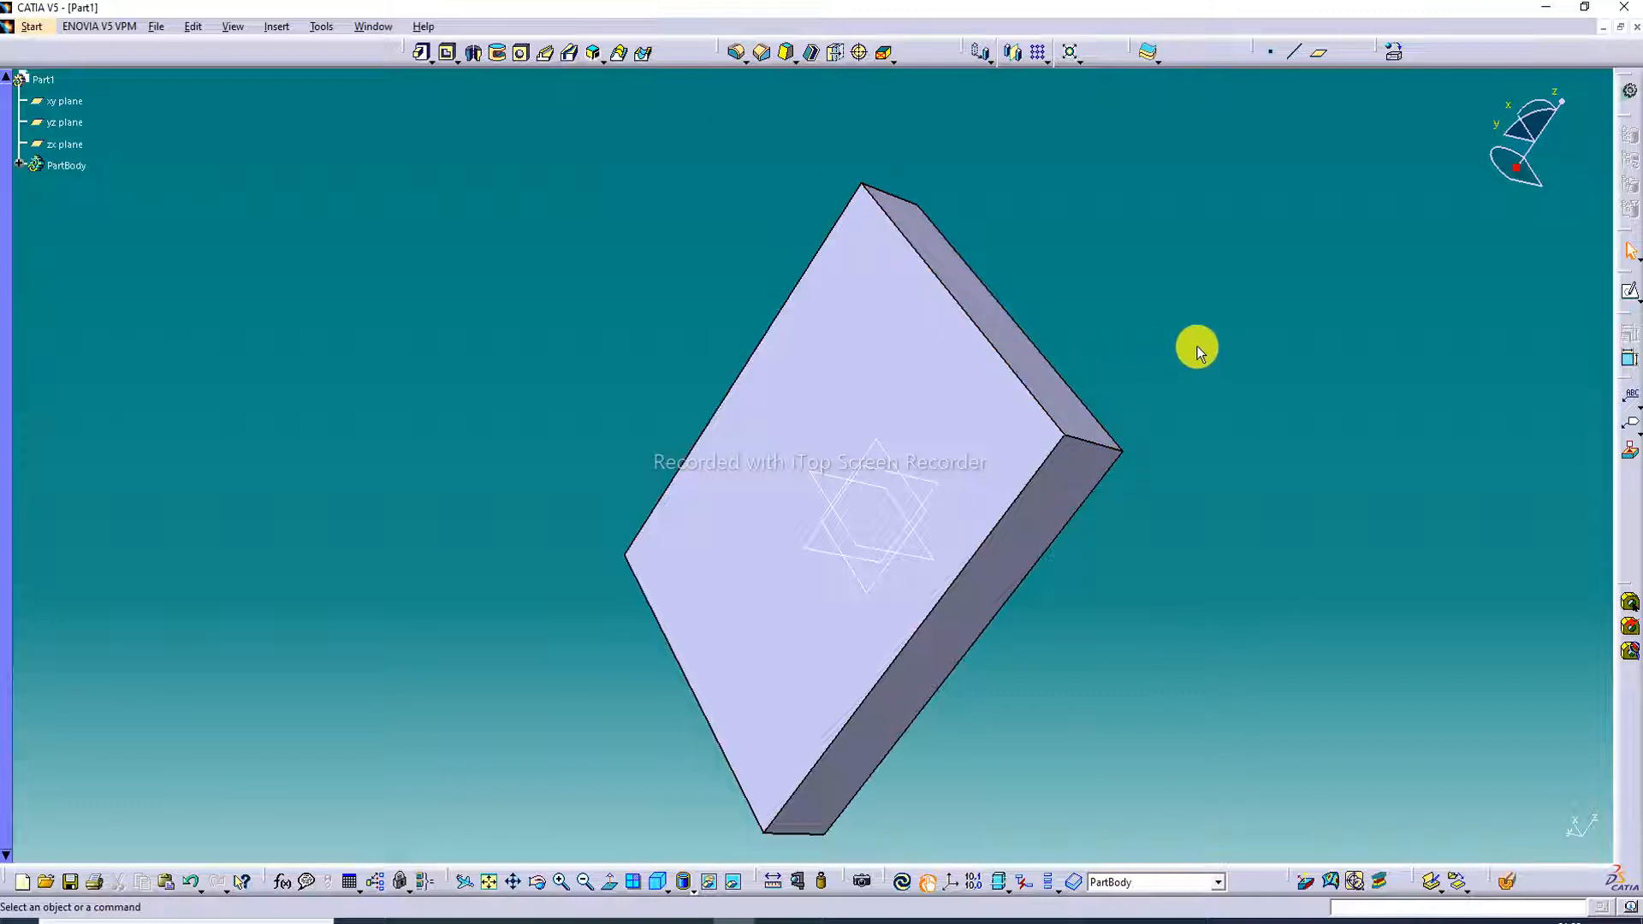
Start a sketch on the block's narrow end face with its long edge along the horizontal axis
middle_drag(1082, 391, 780, 214)
middle_drag(1024, 331, 724, 230)
scroll(1016, 333, down, 1)
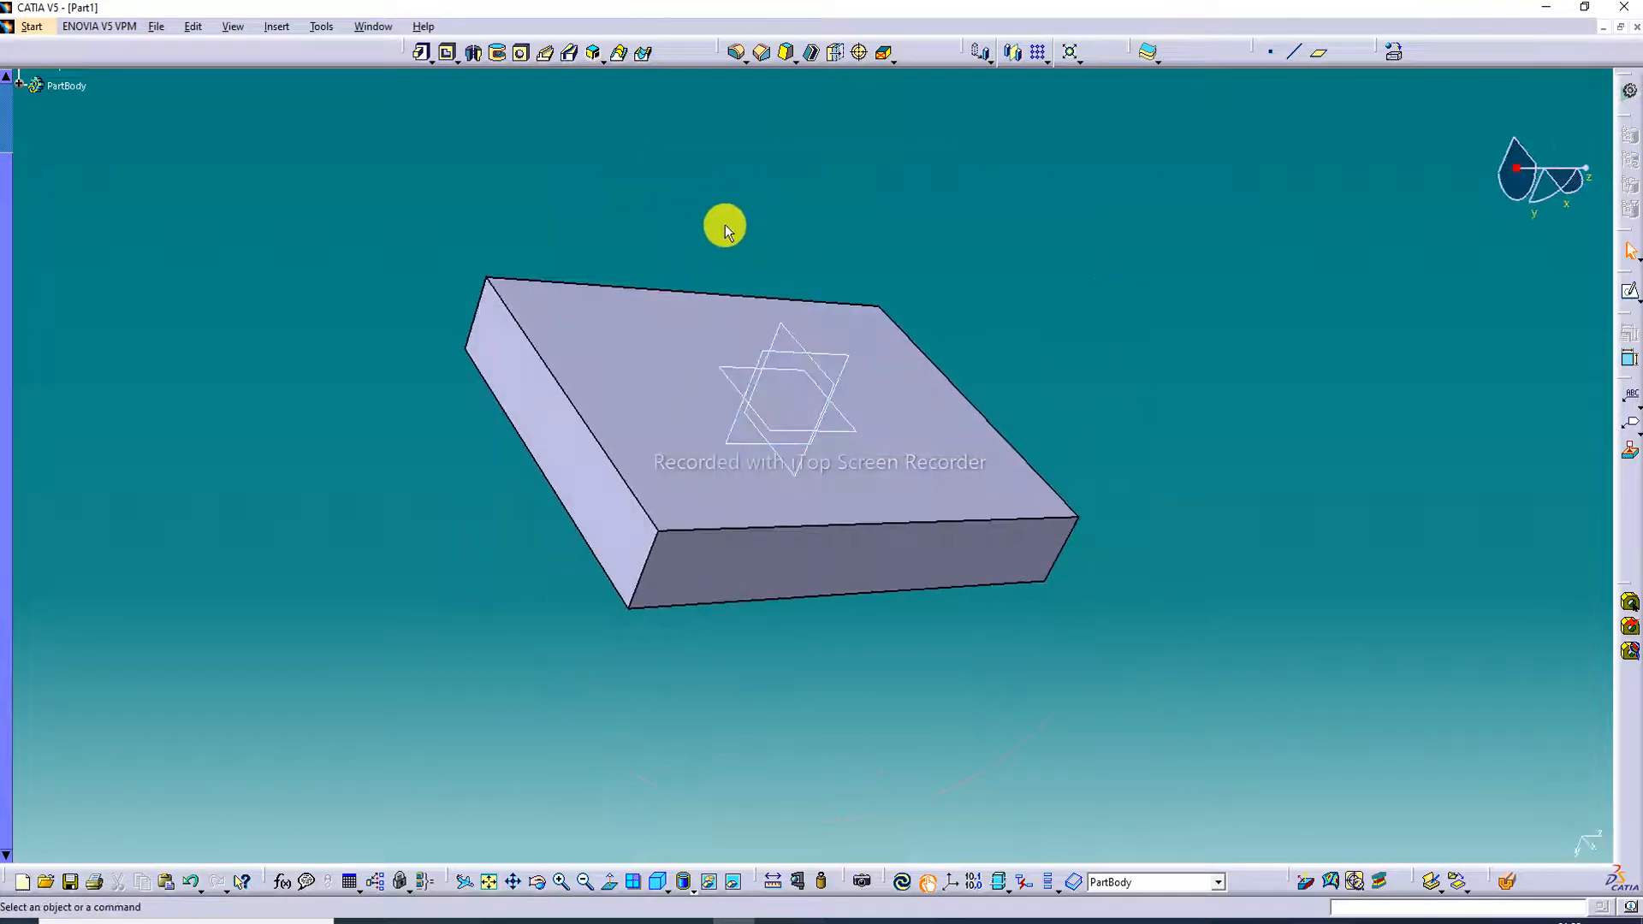
click(573, 434)
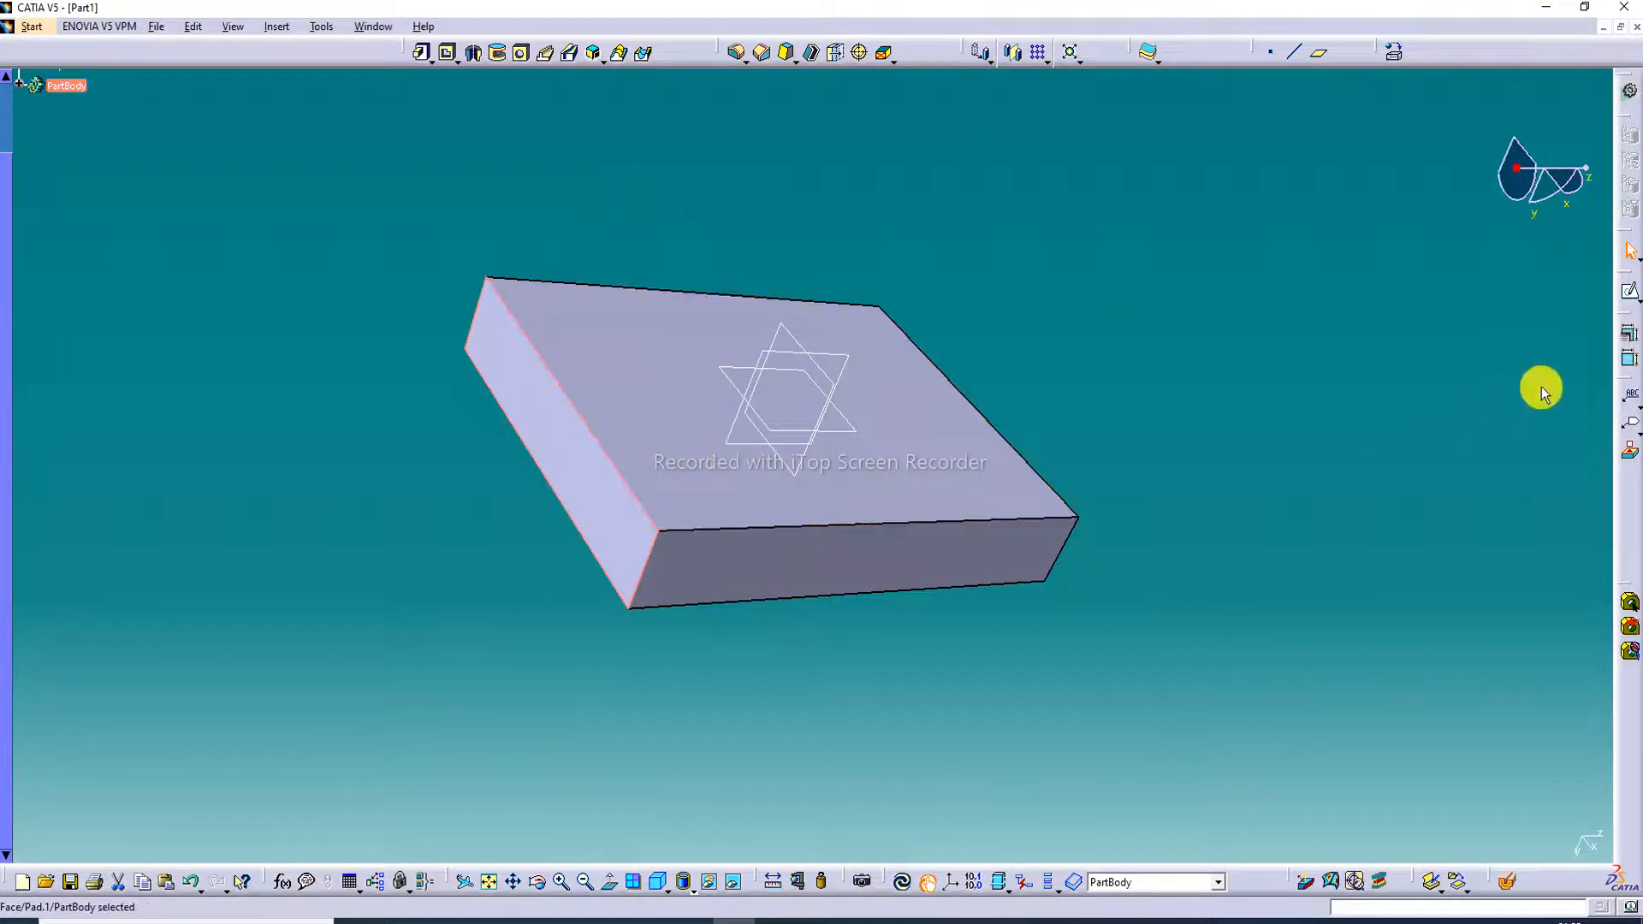
click(1630, 292)
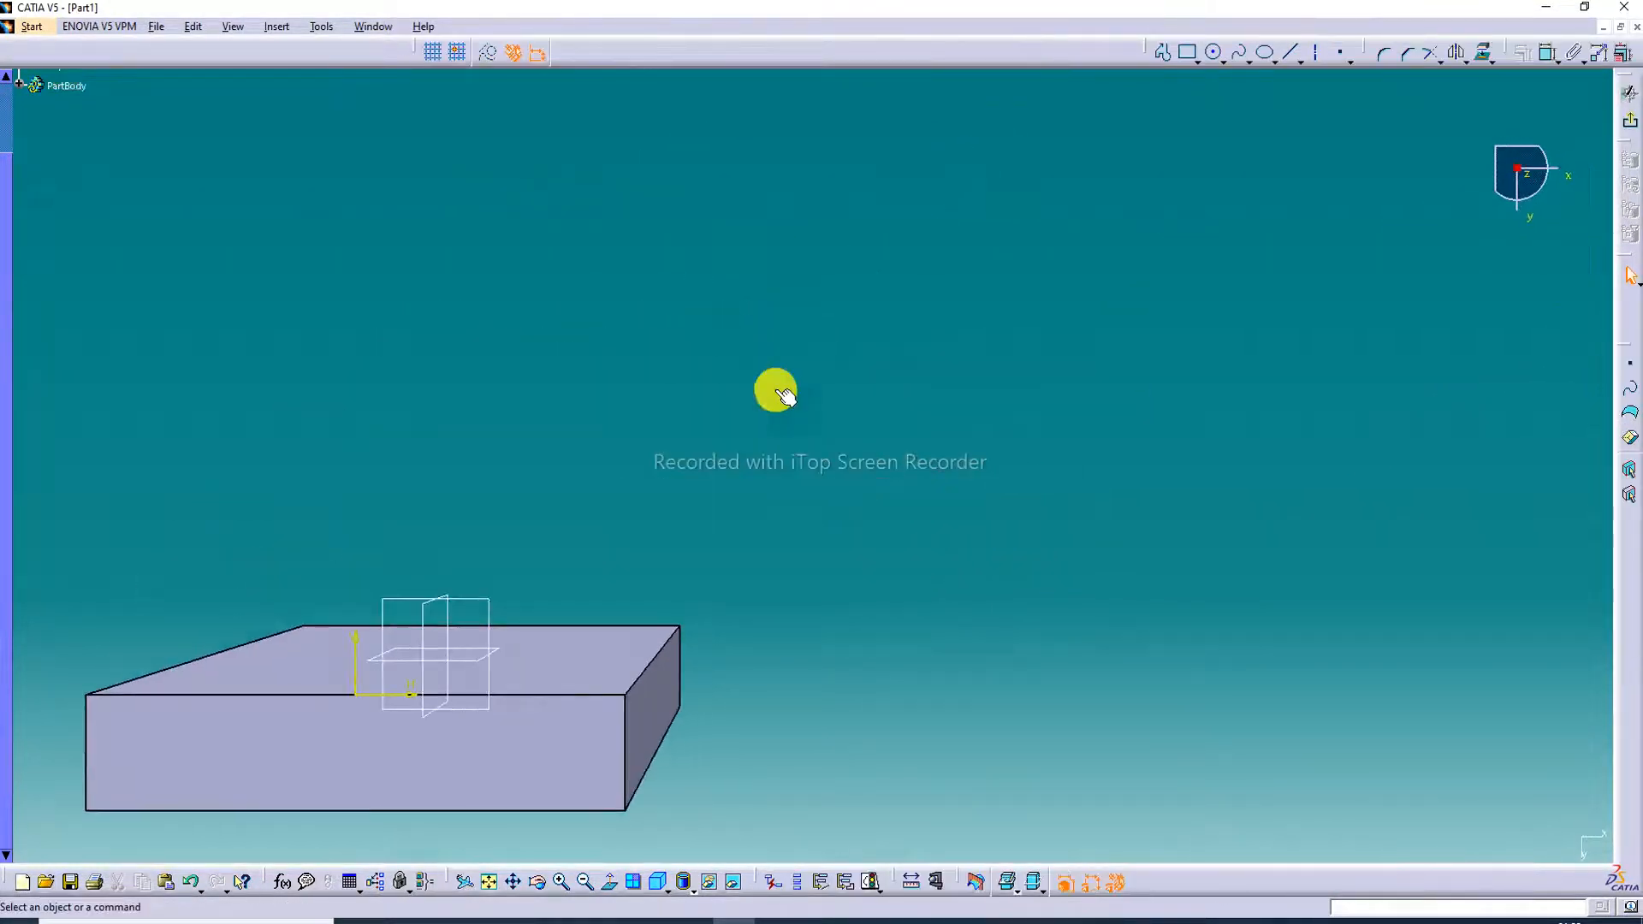
click(490, 883)
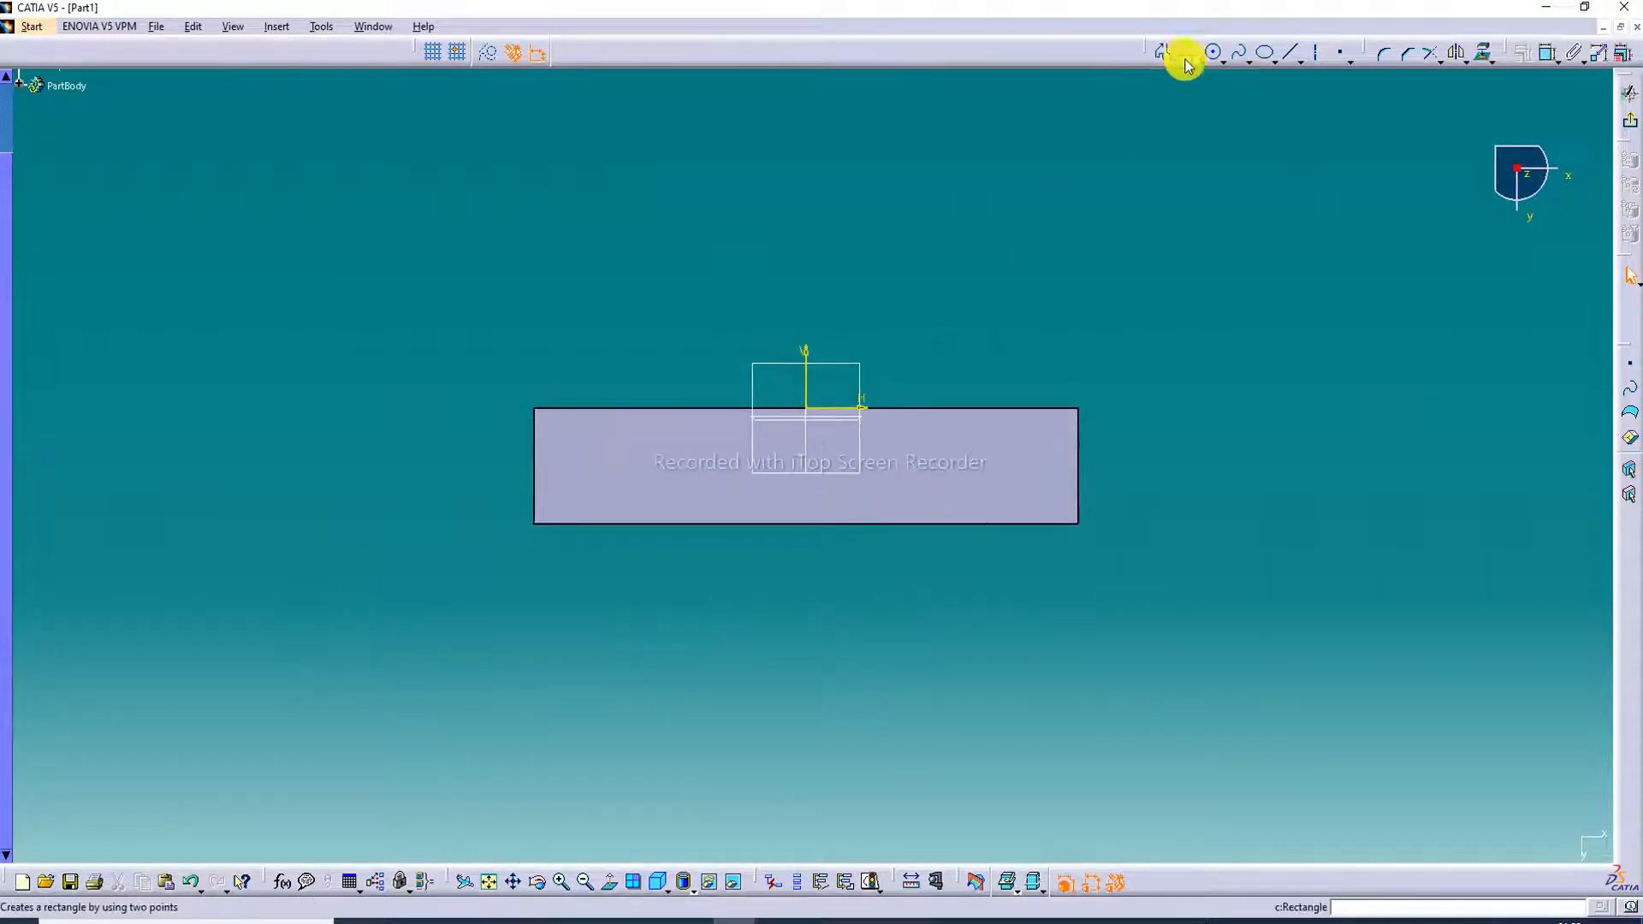
Draw a rectangle about 64 mm by 24 mm above the block and make its lower side coincident with the block's upper edge
click(1189, 53)
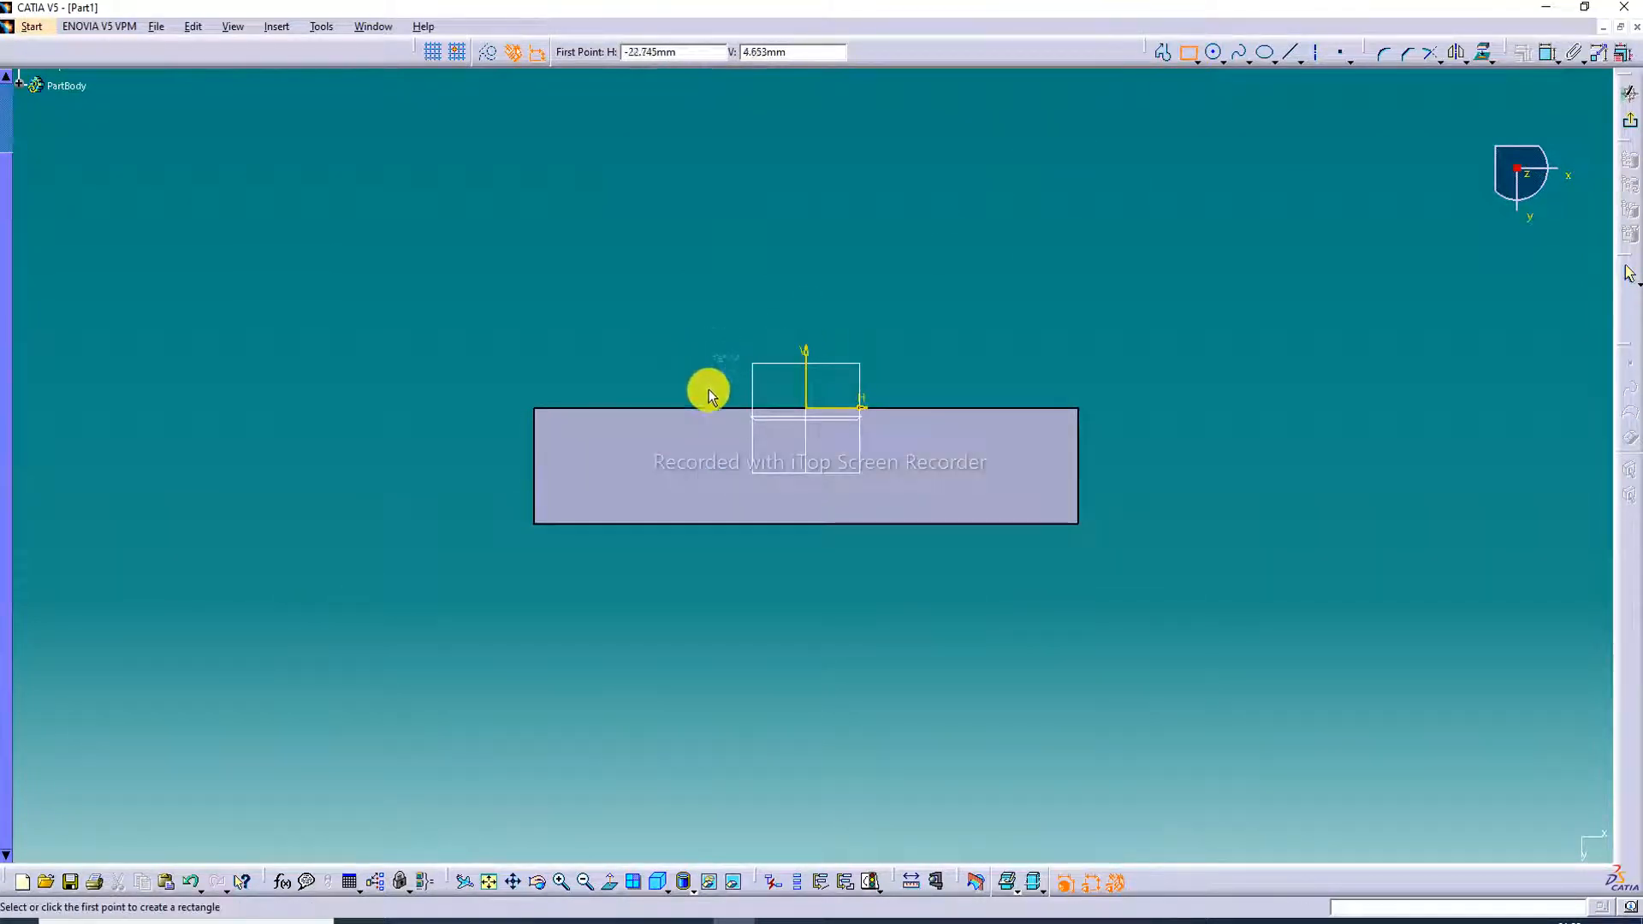
click(704, 354)
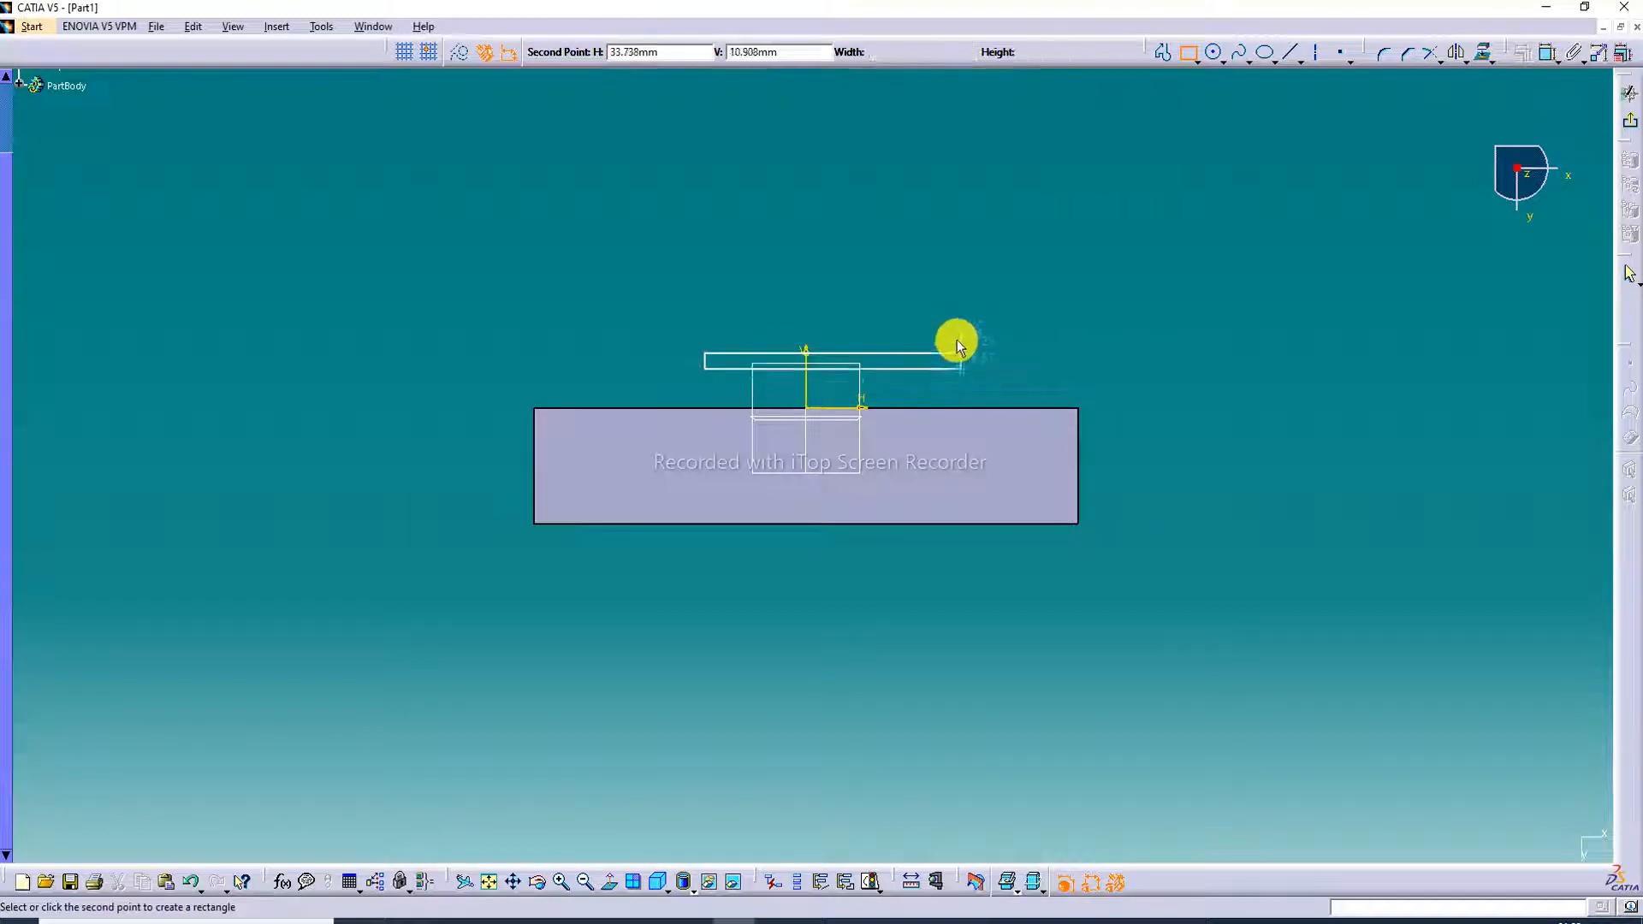
click(993, 242)
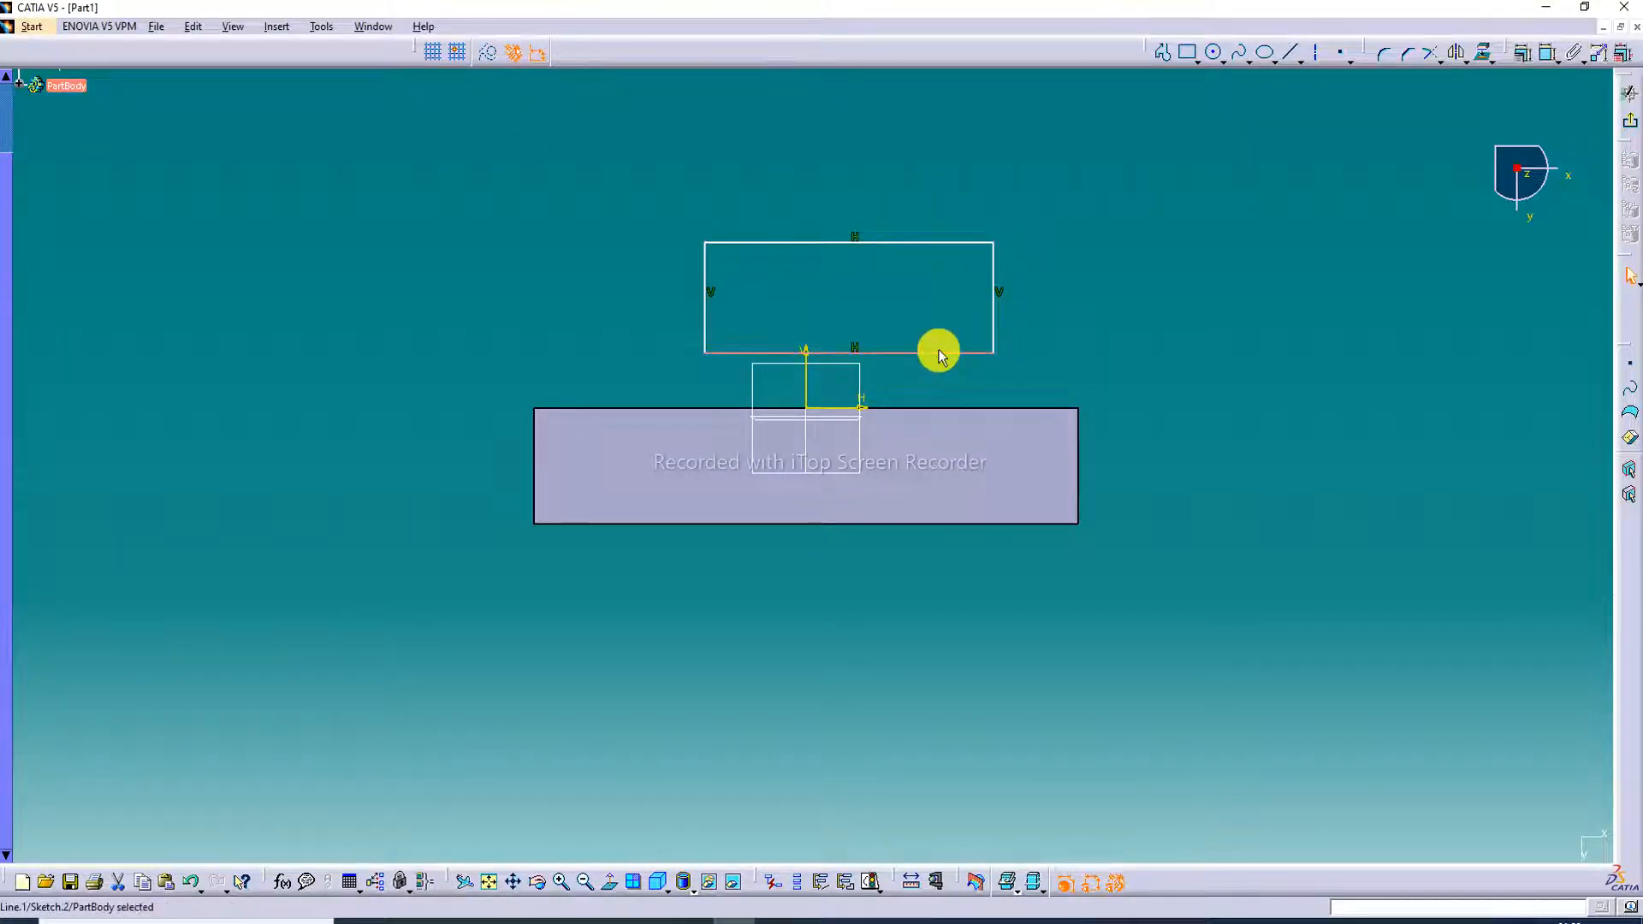
ctrl+click(938, 414)
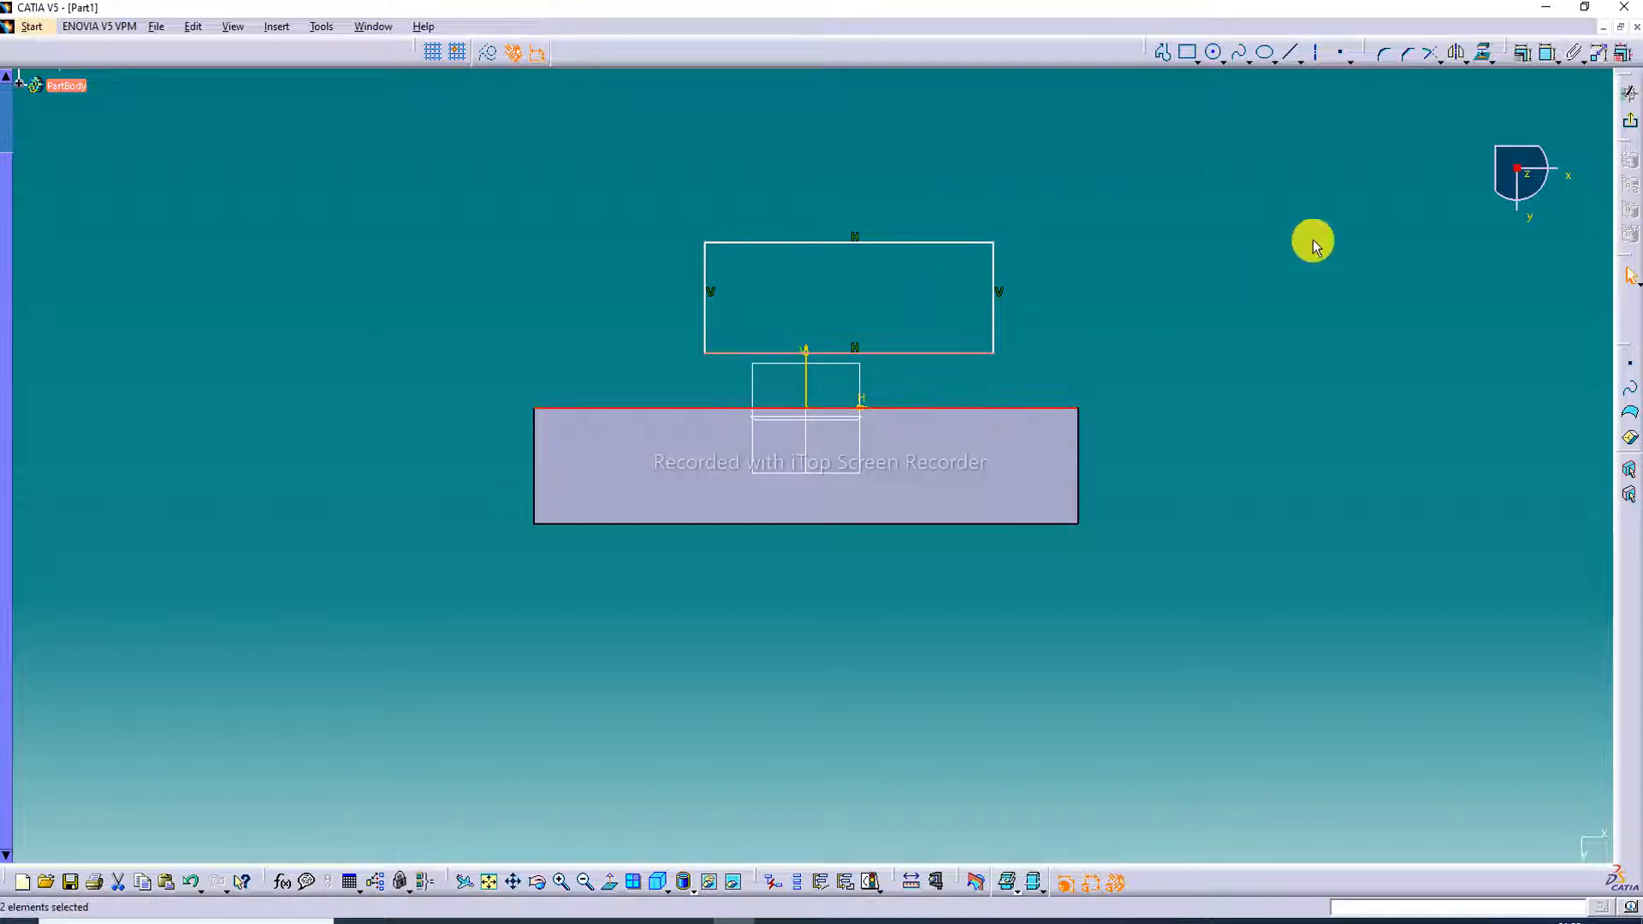
click(1522, 53)
click(1538, 666)
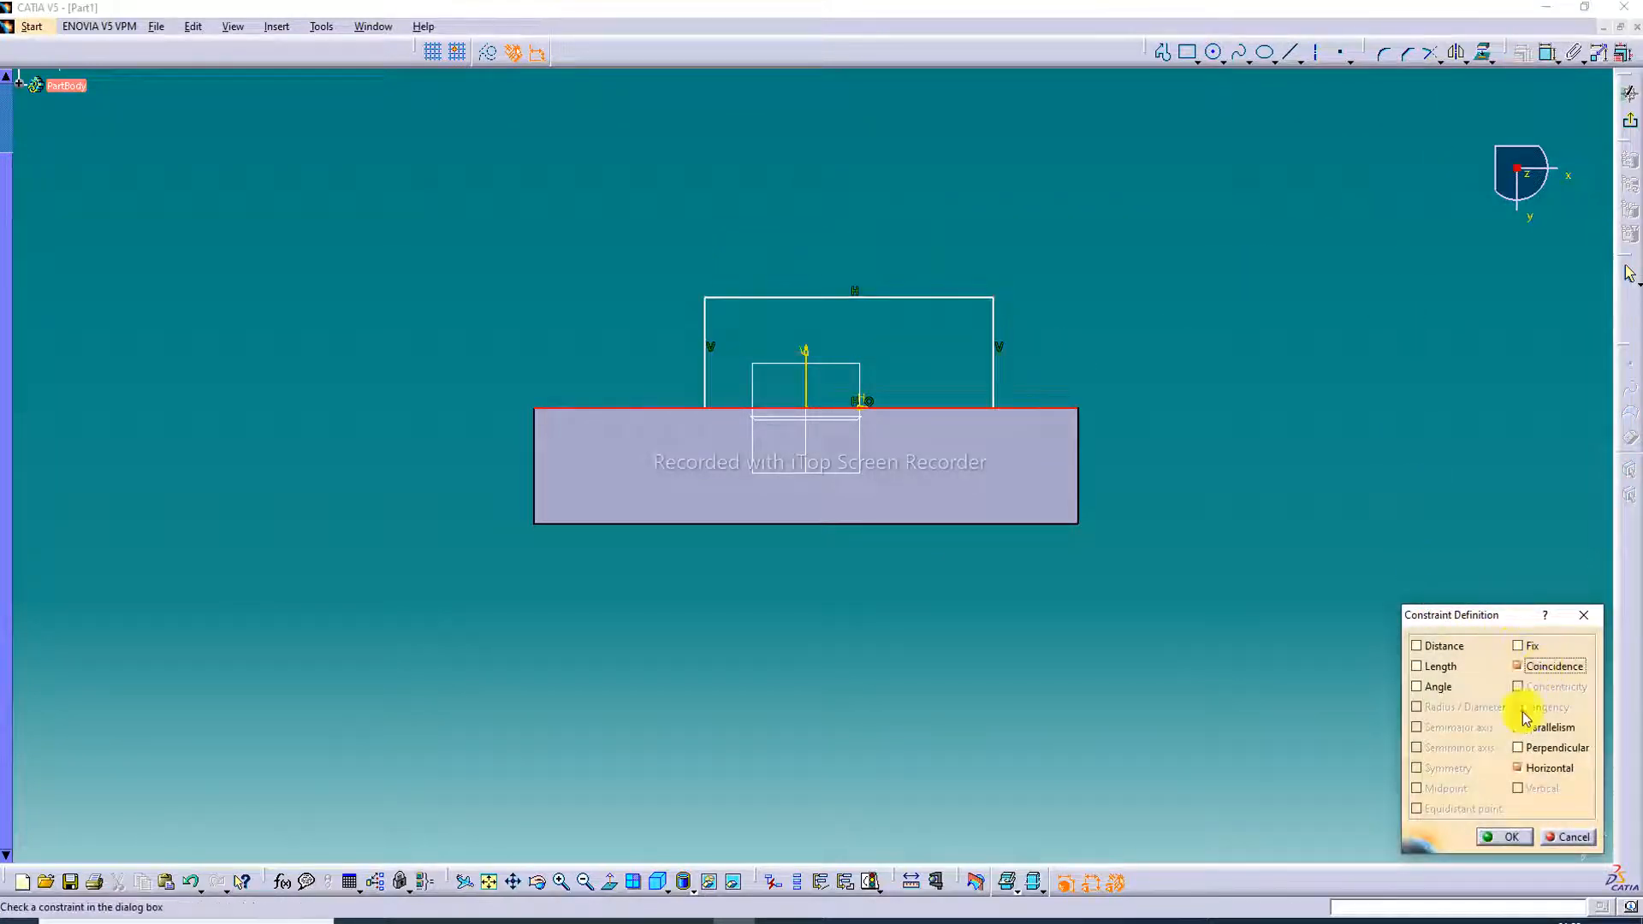
click(1507, 838)
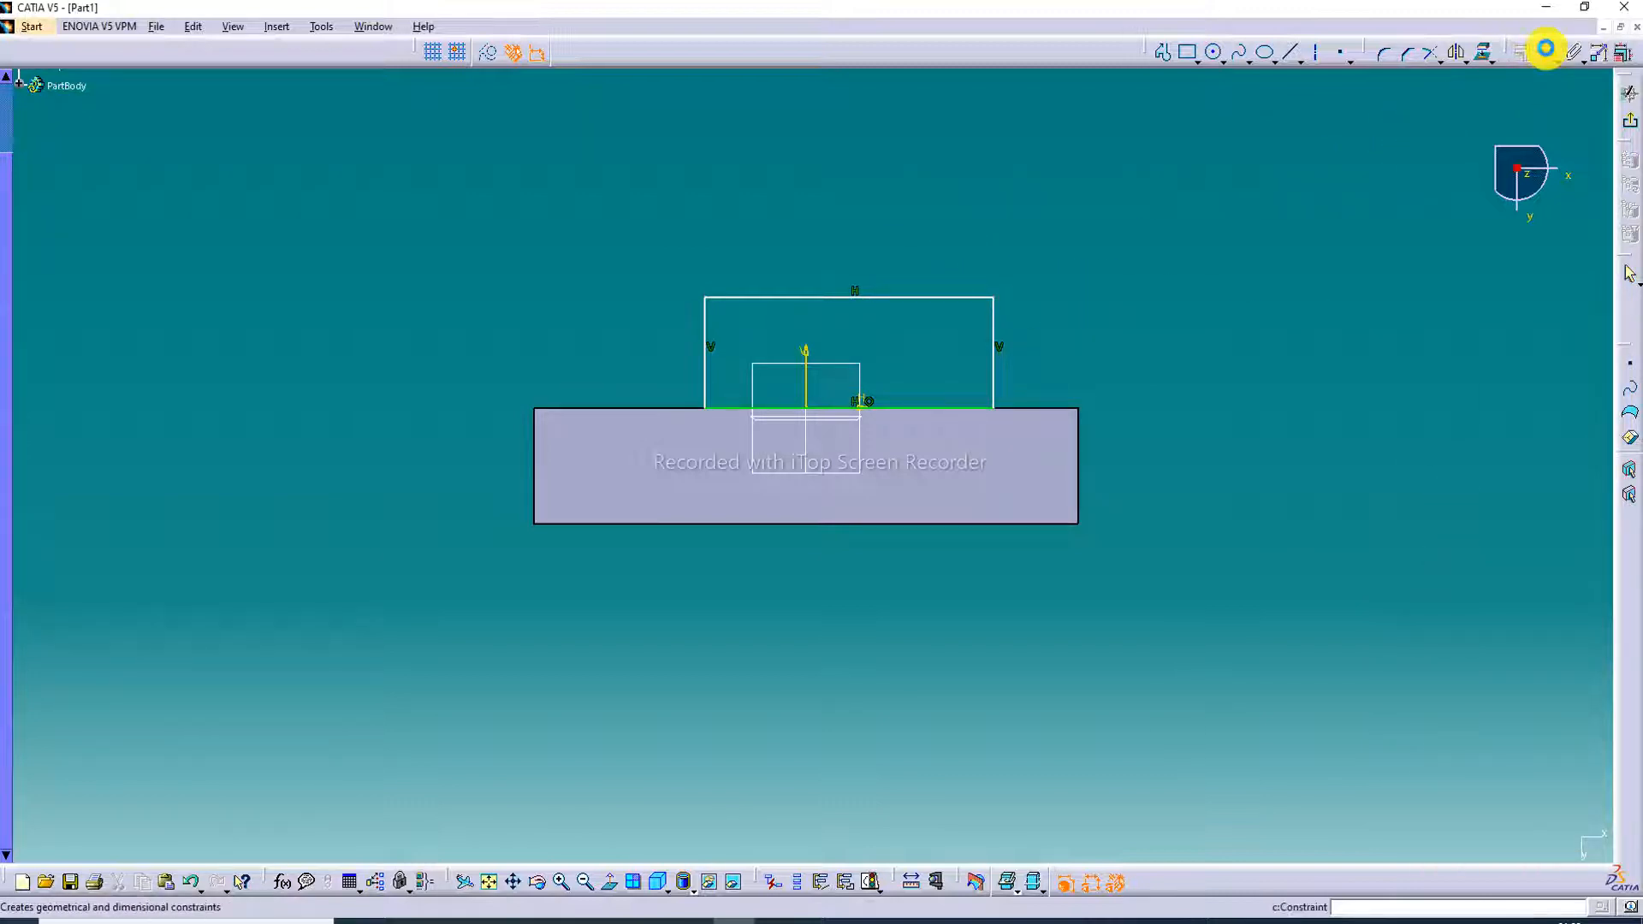
Dimension the width and height of the new rectangle
click(1545, 49)
click(931, 297)
click(929, 240)
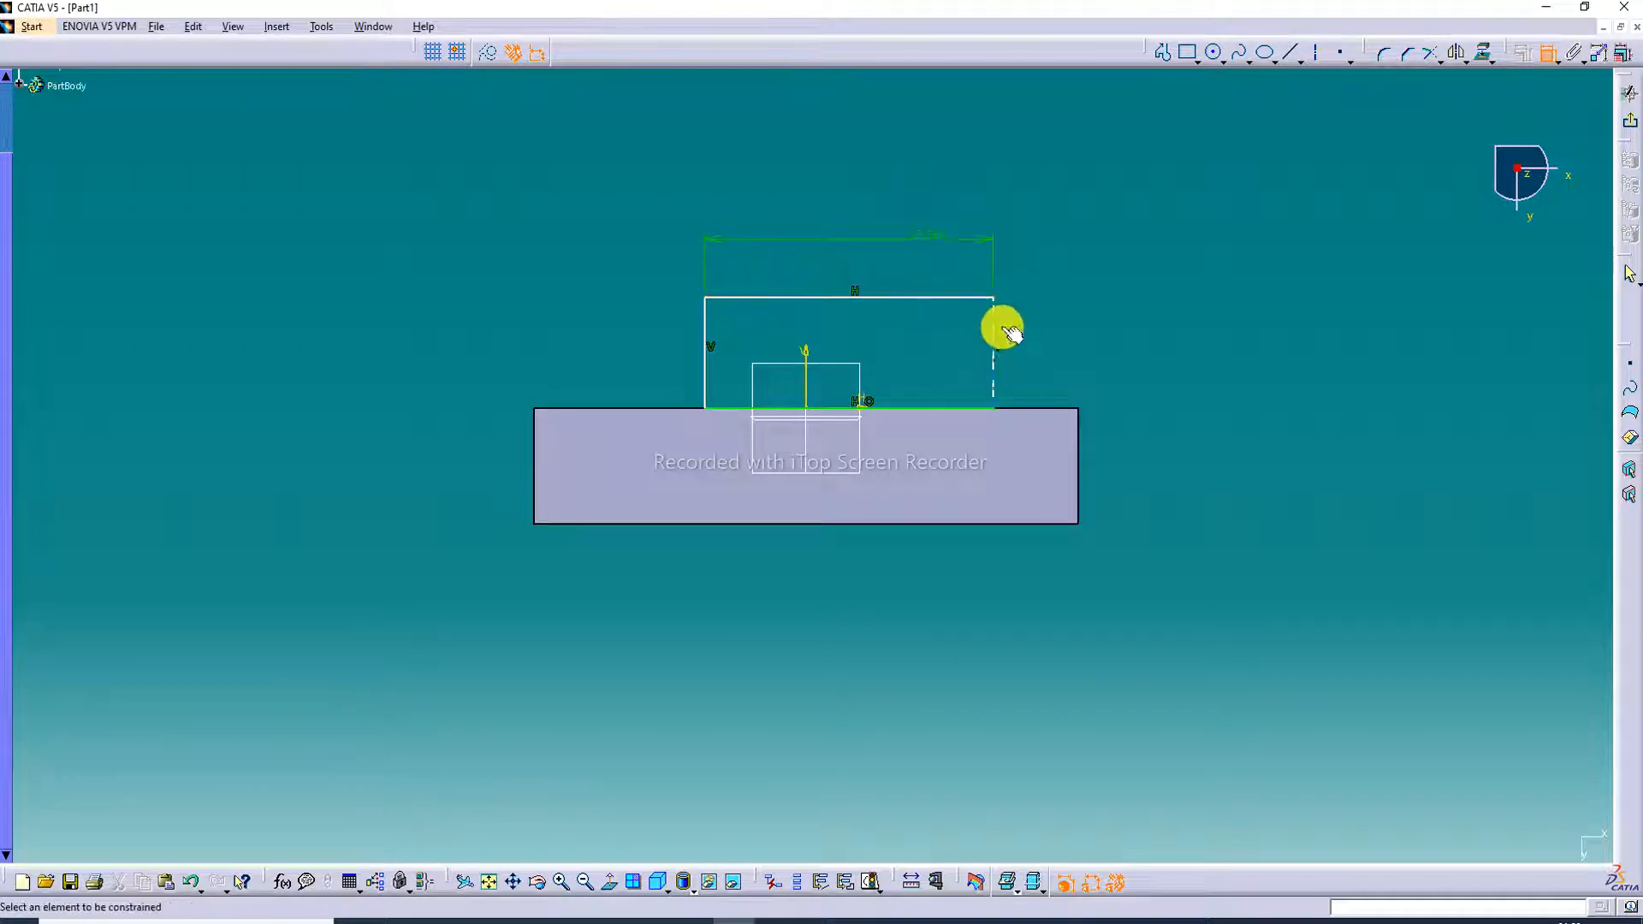
click(993, 335)
click(1041, 319)
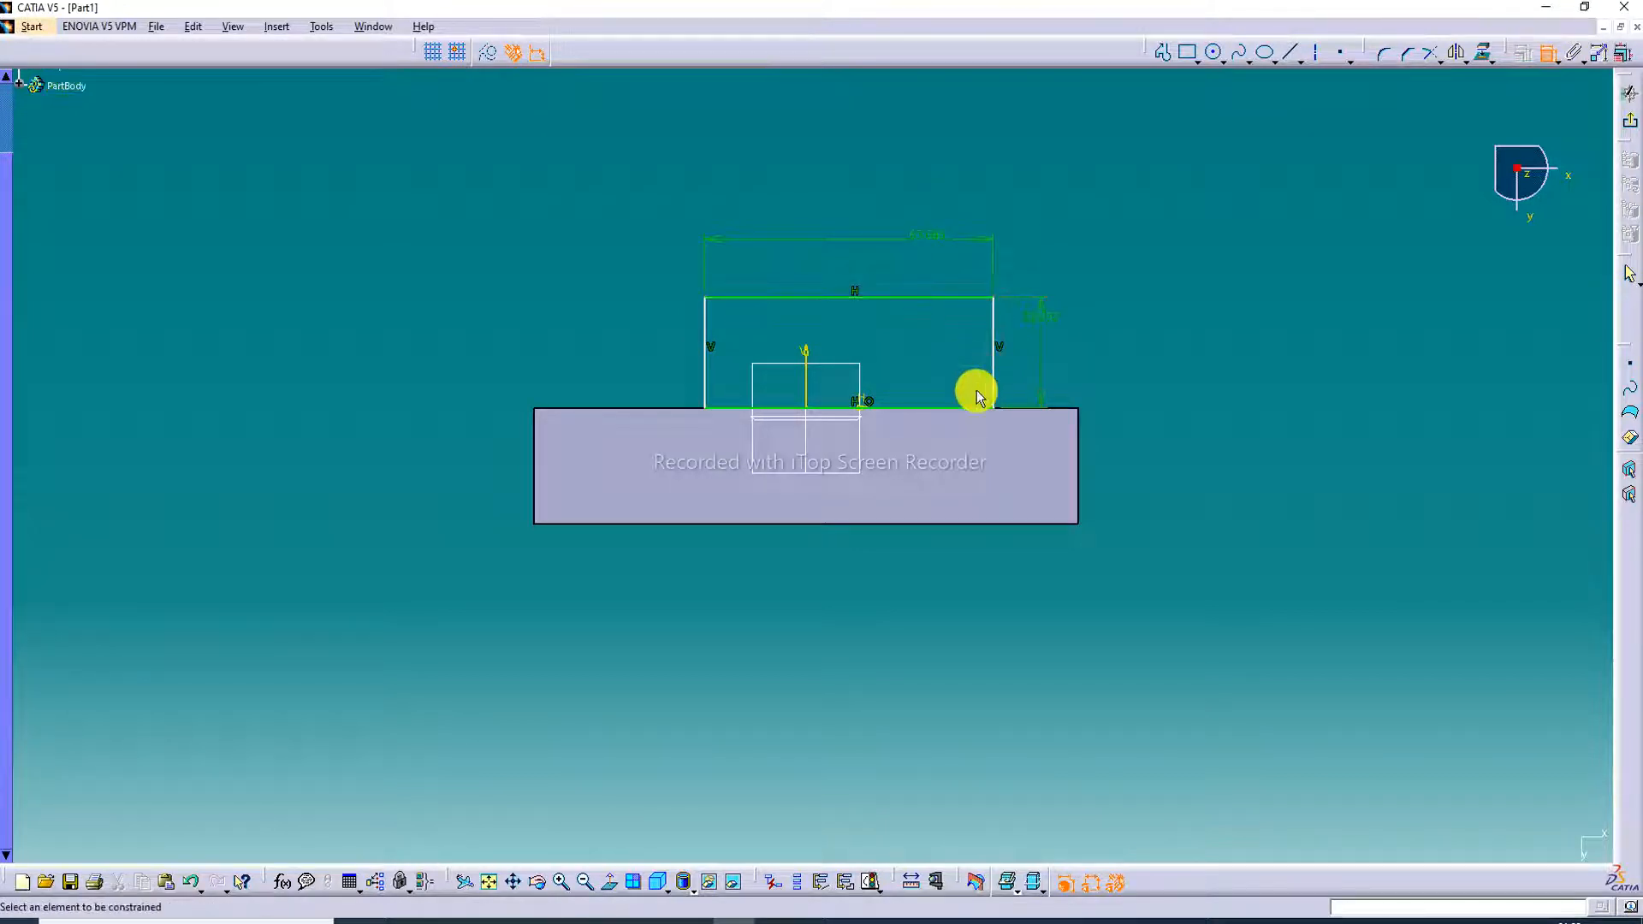
click(991, 388)
click(1081, 443)
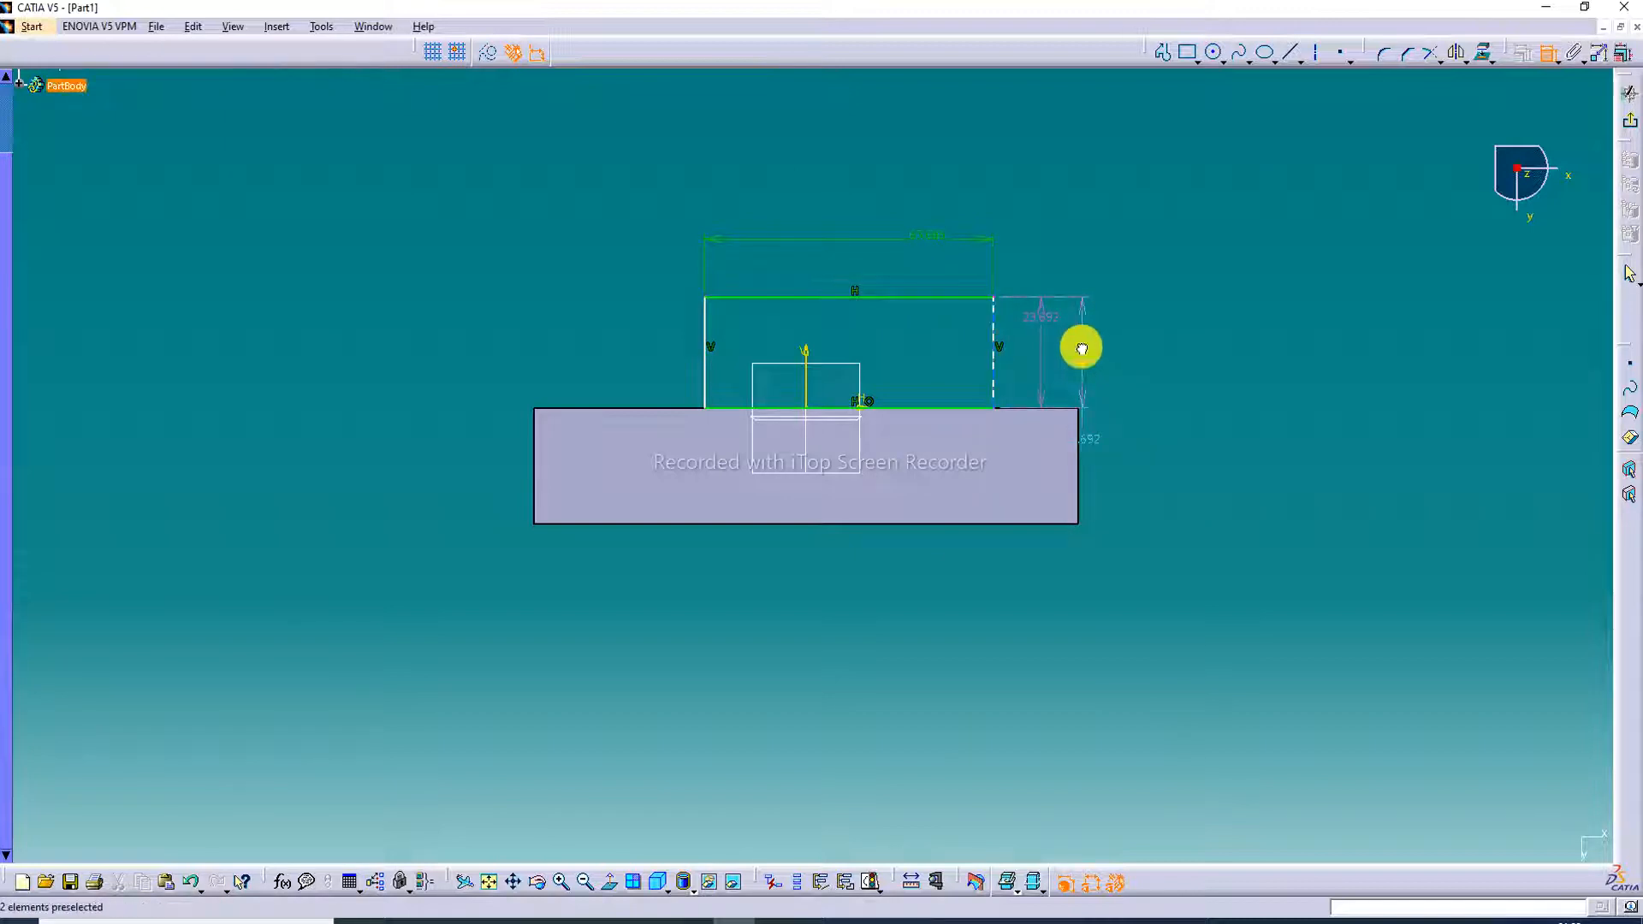
click(1547, 55)
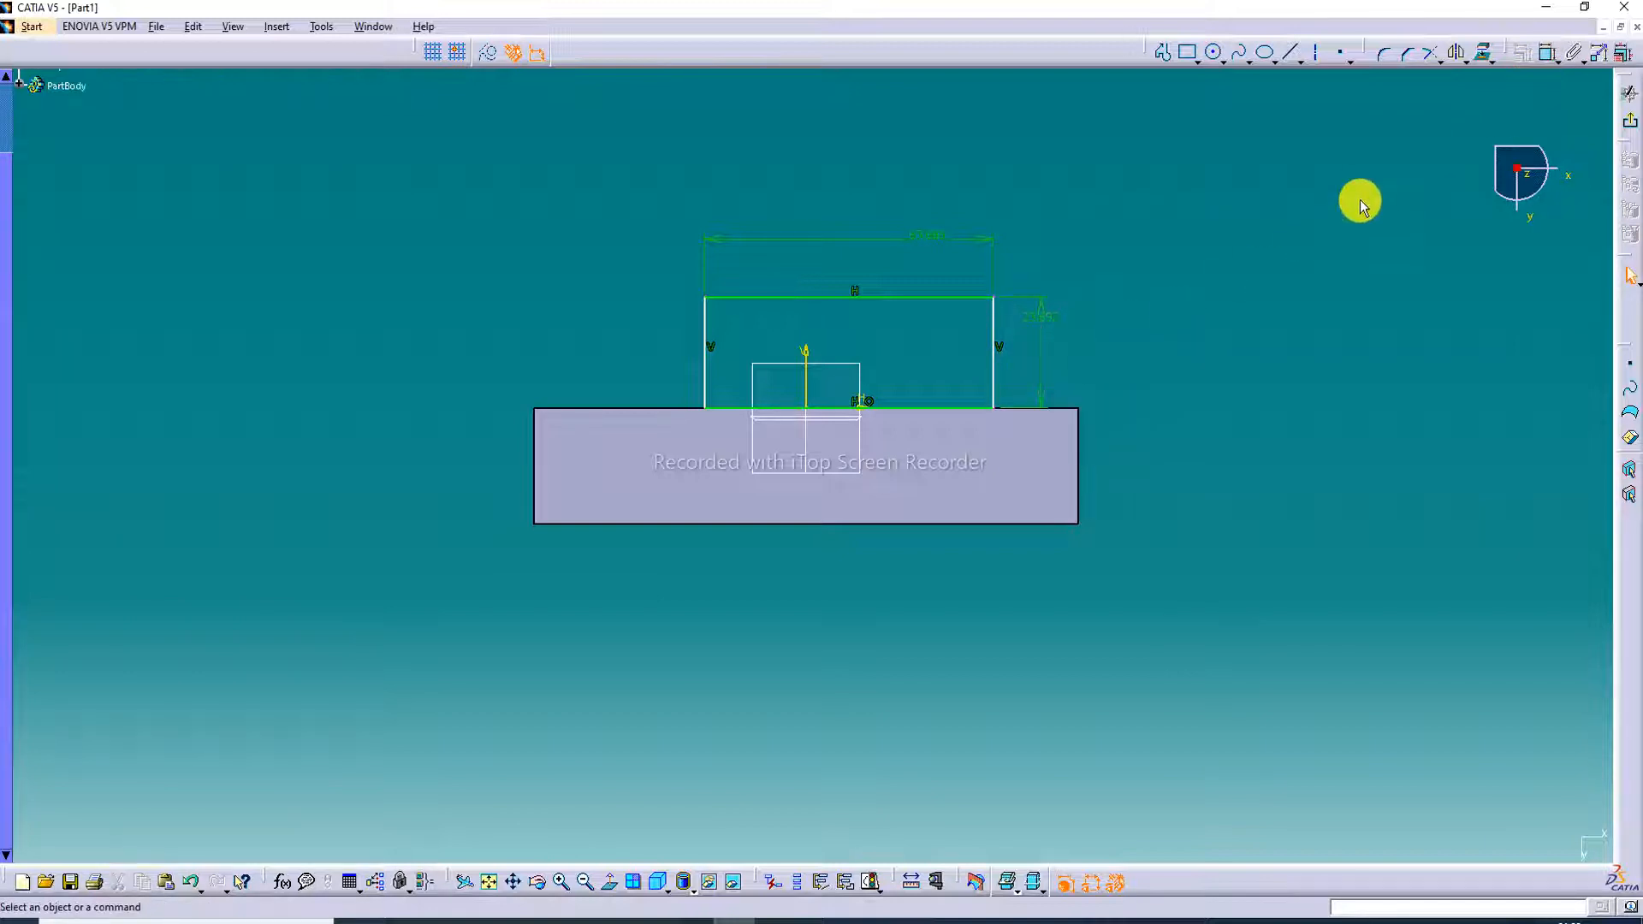
Dimension the horizontal distance between the rectangle's right-hand side and the block's right-hand edge
click(1546, 53)
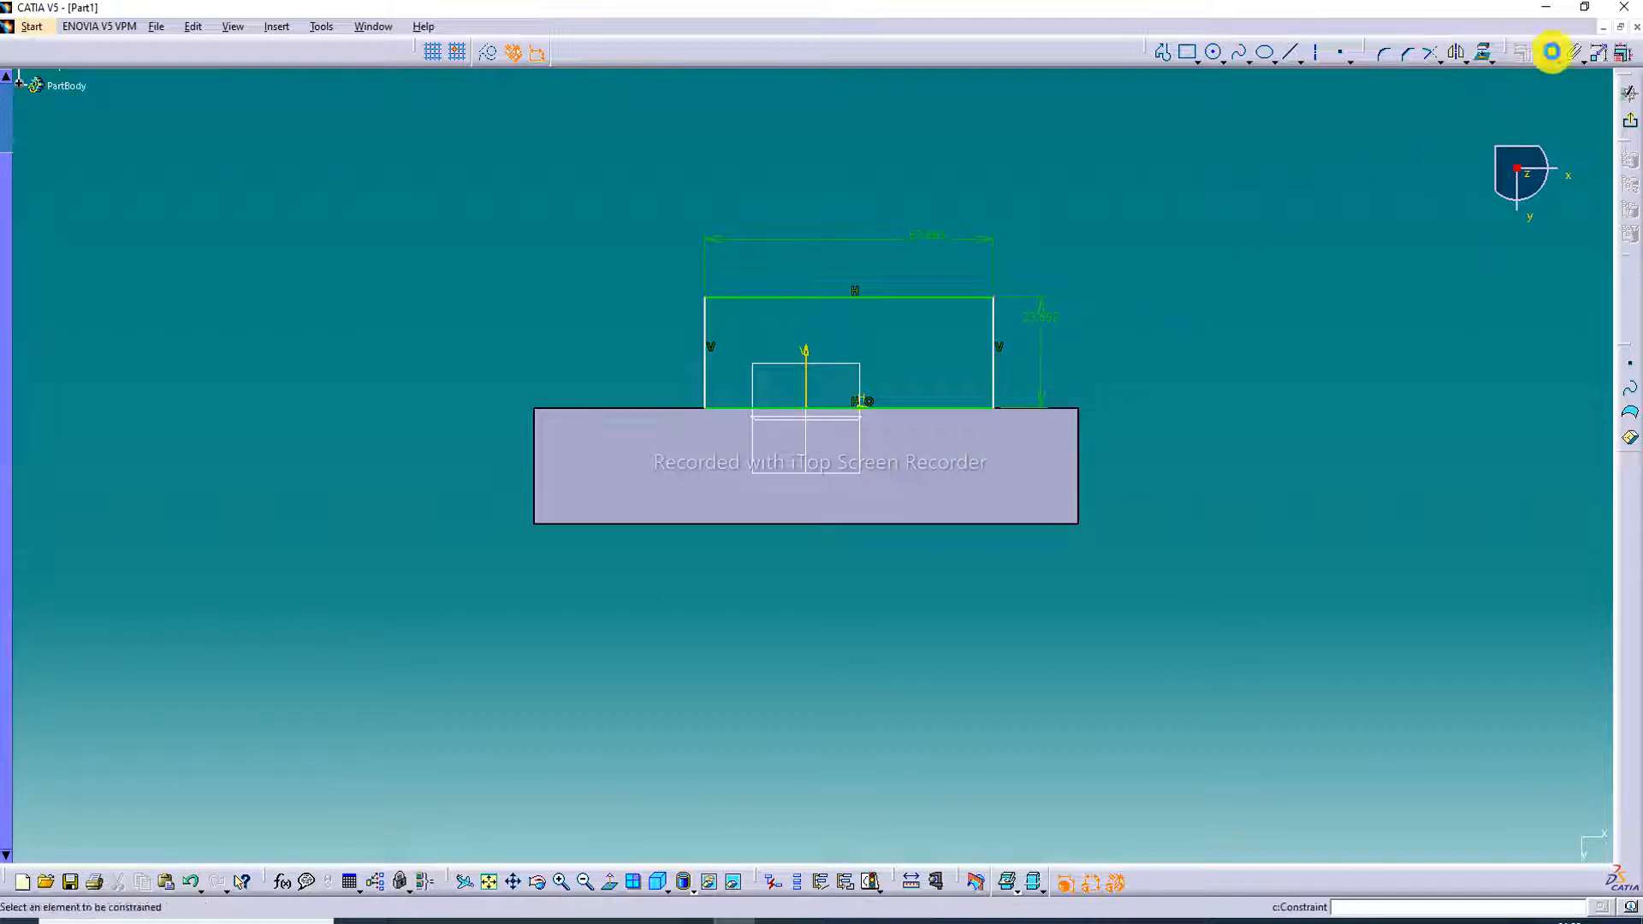
click(990, 359)
click(989, 358)
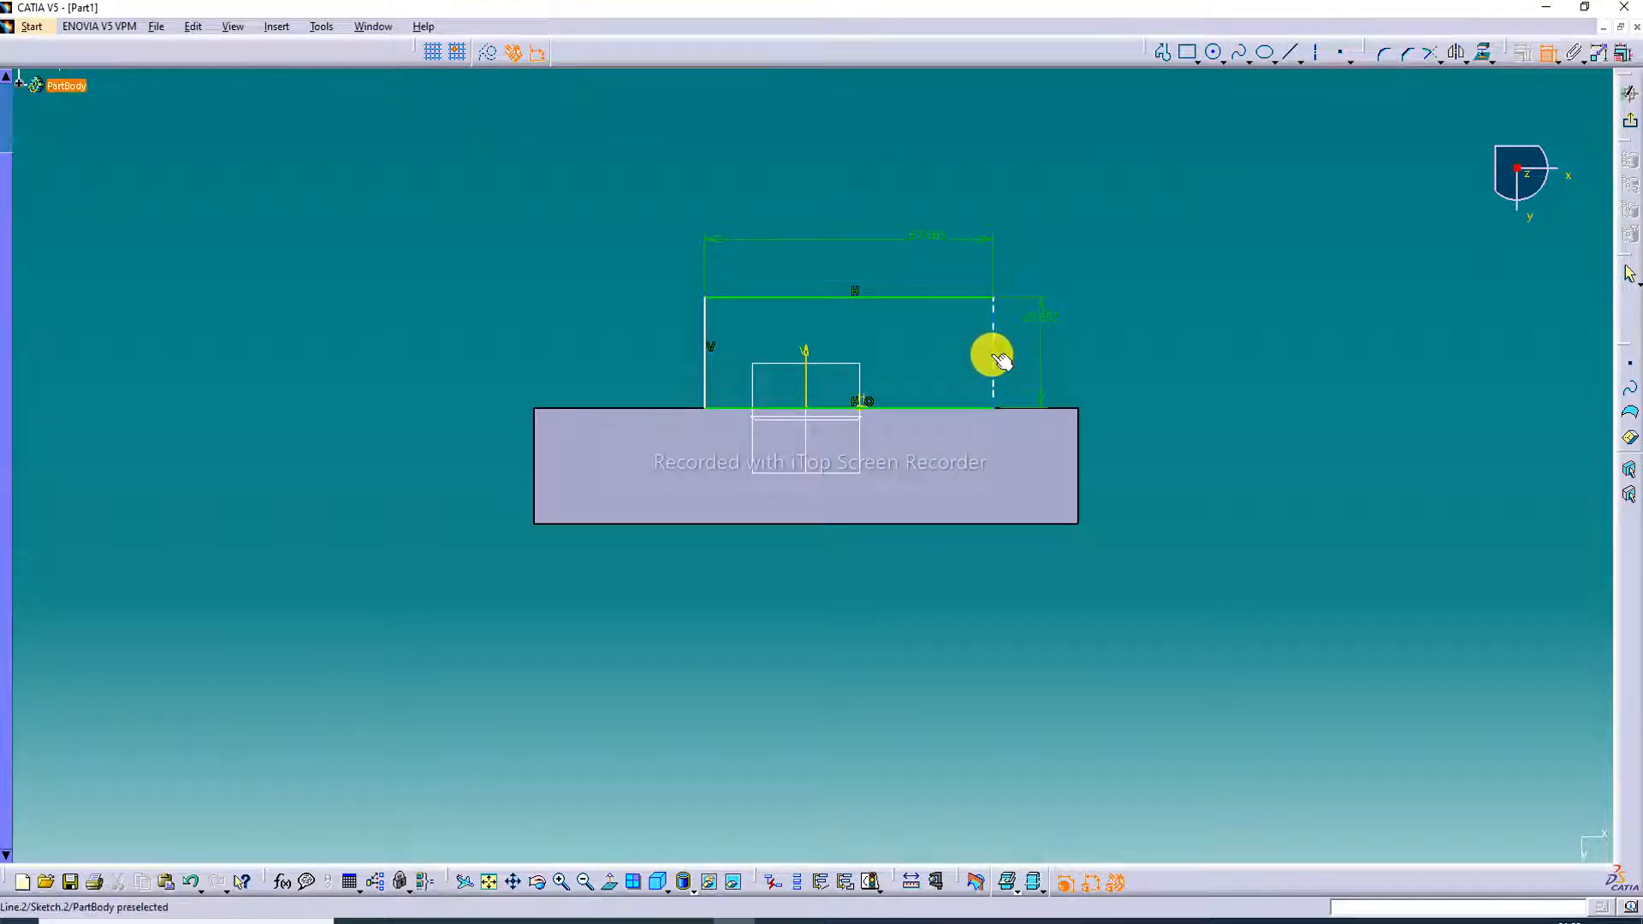
click(1081, 430)
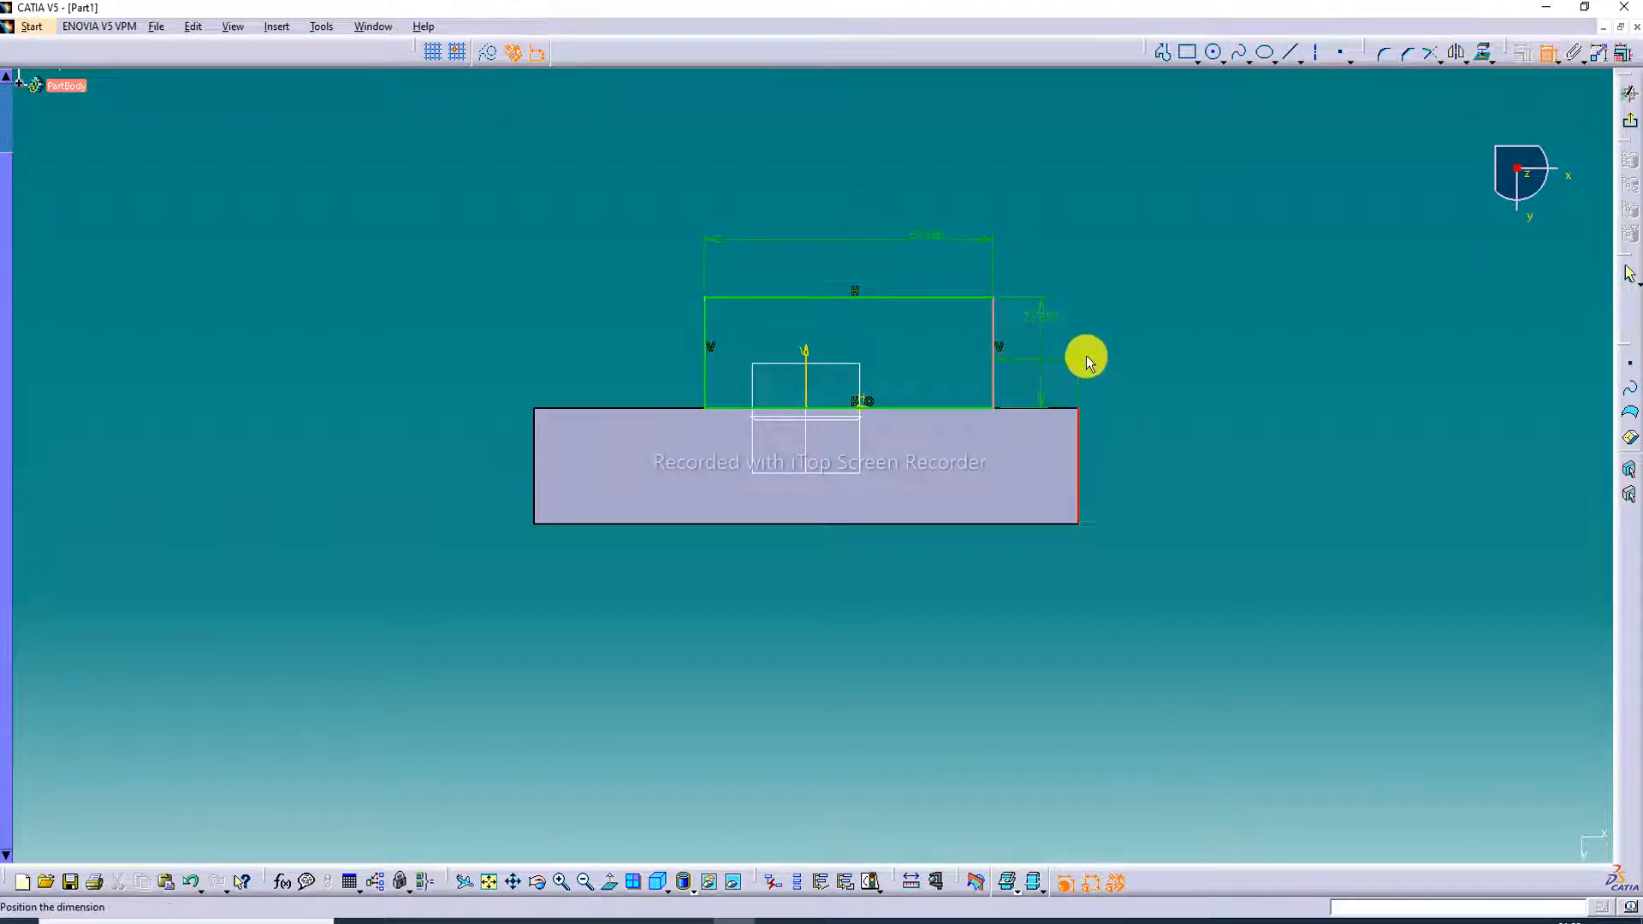
click(1074, 363)
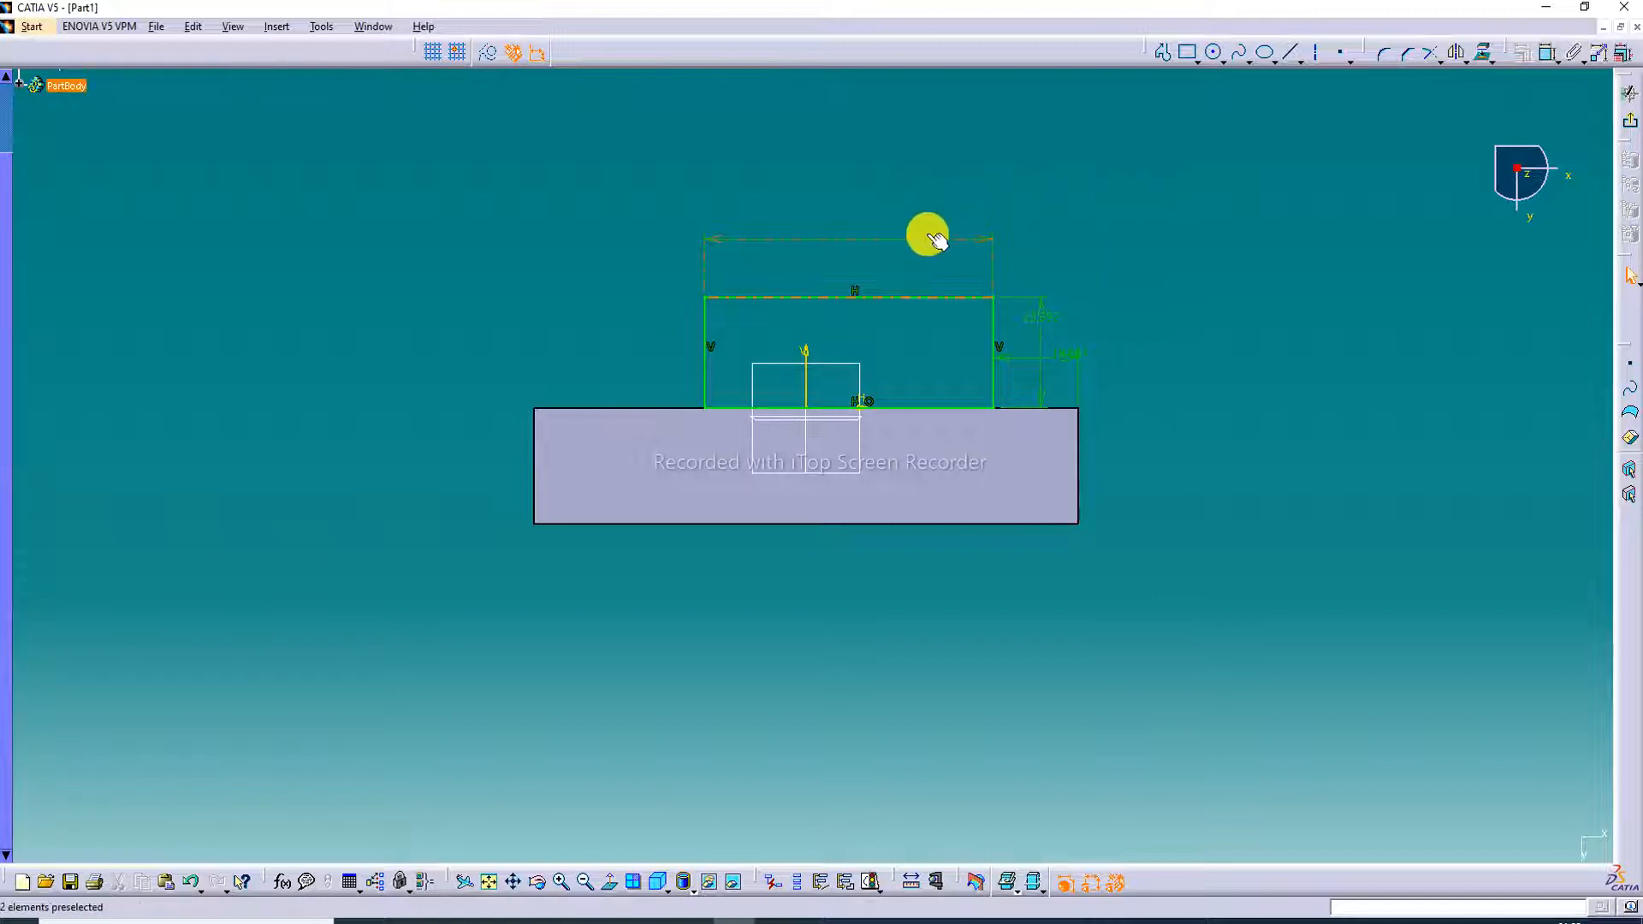
Set the rectangle's width to 70 mm and its right-hand side's offset from the block's right-hand edge to 20 mm
click(874, 241)
double_click(870, 240)
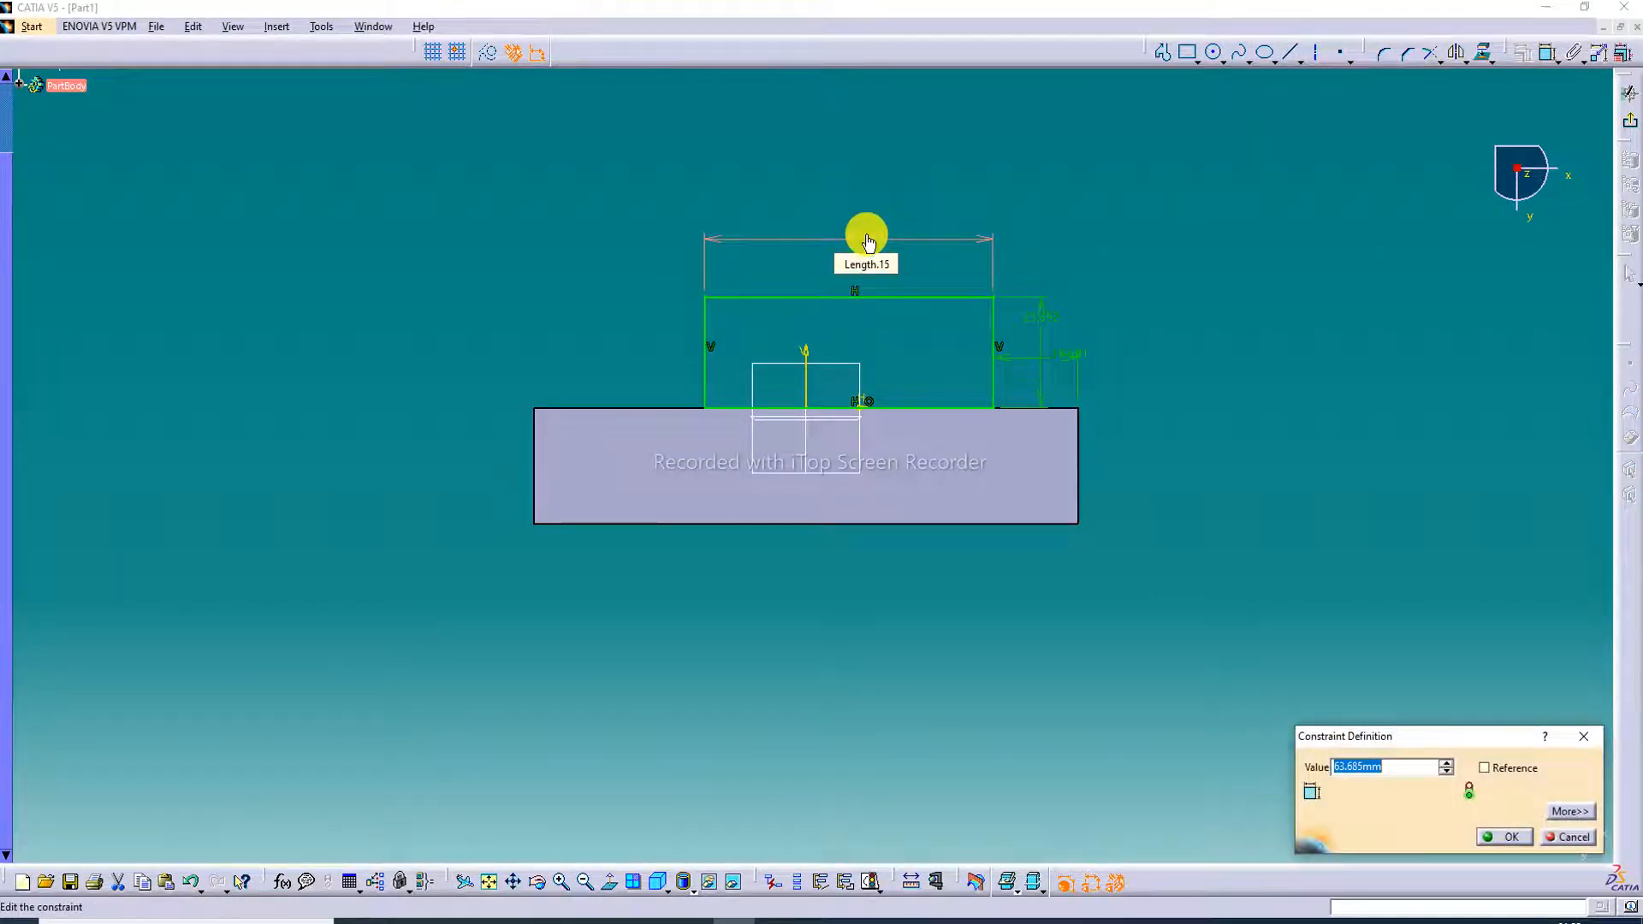
text(70)
key(Return)
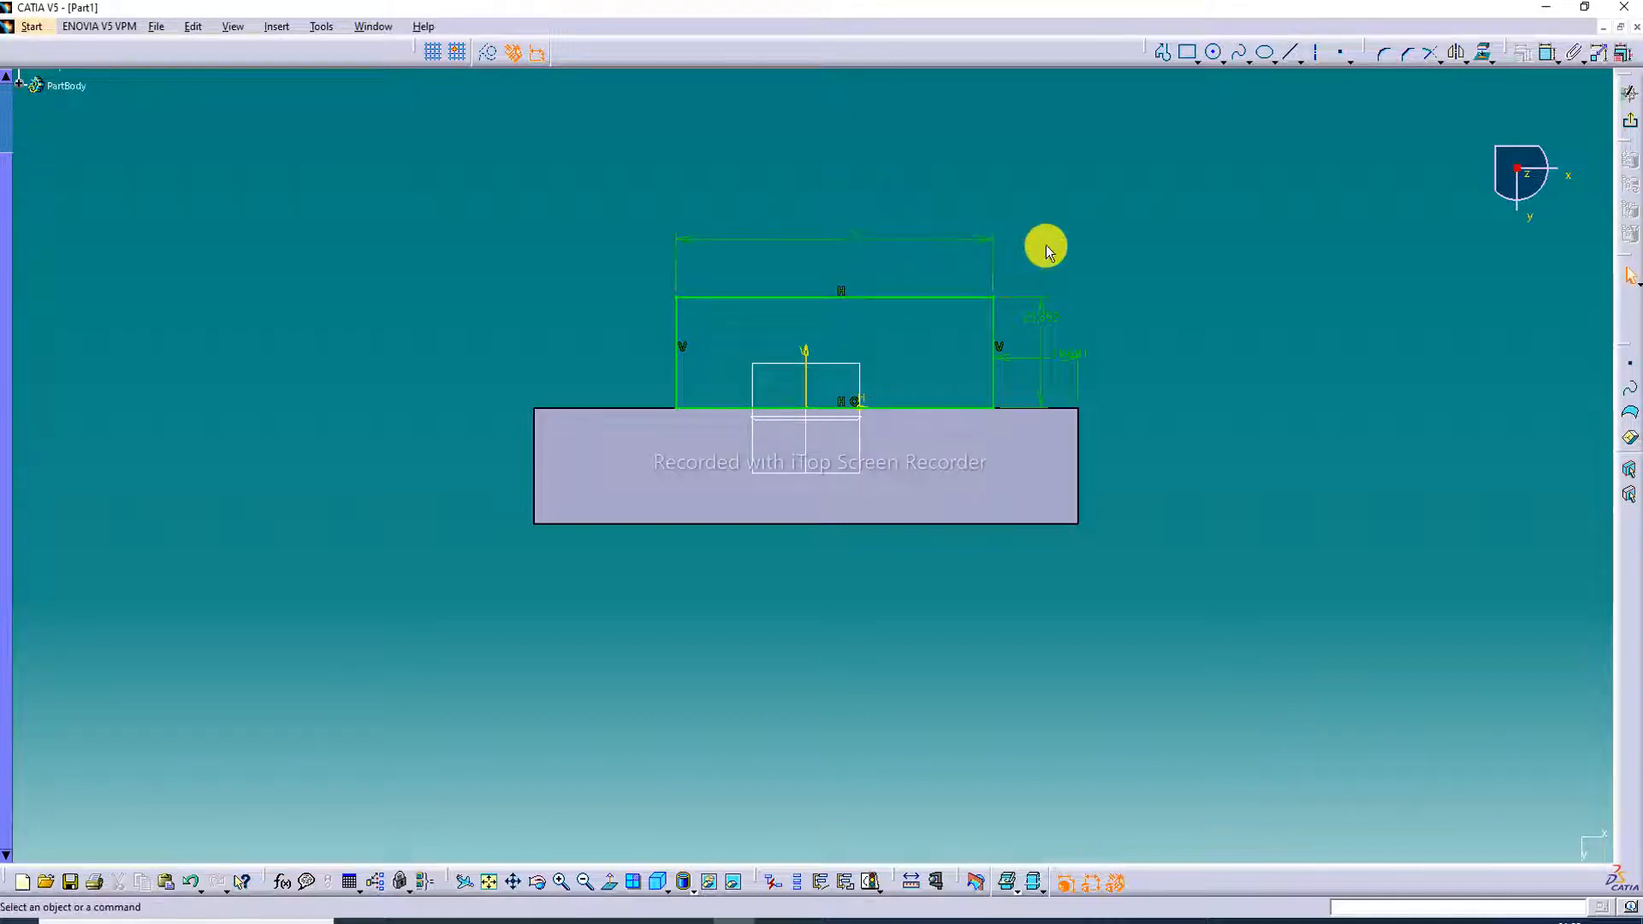
click(1045, 362)
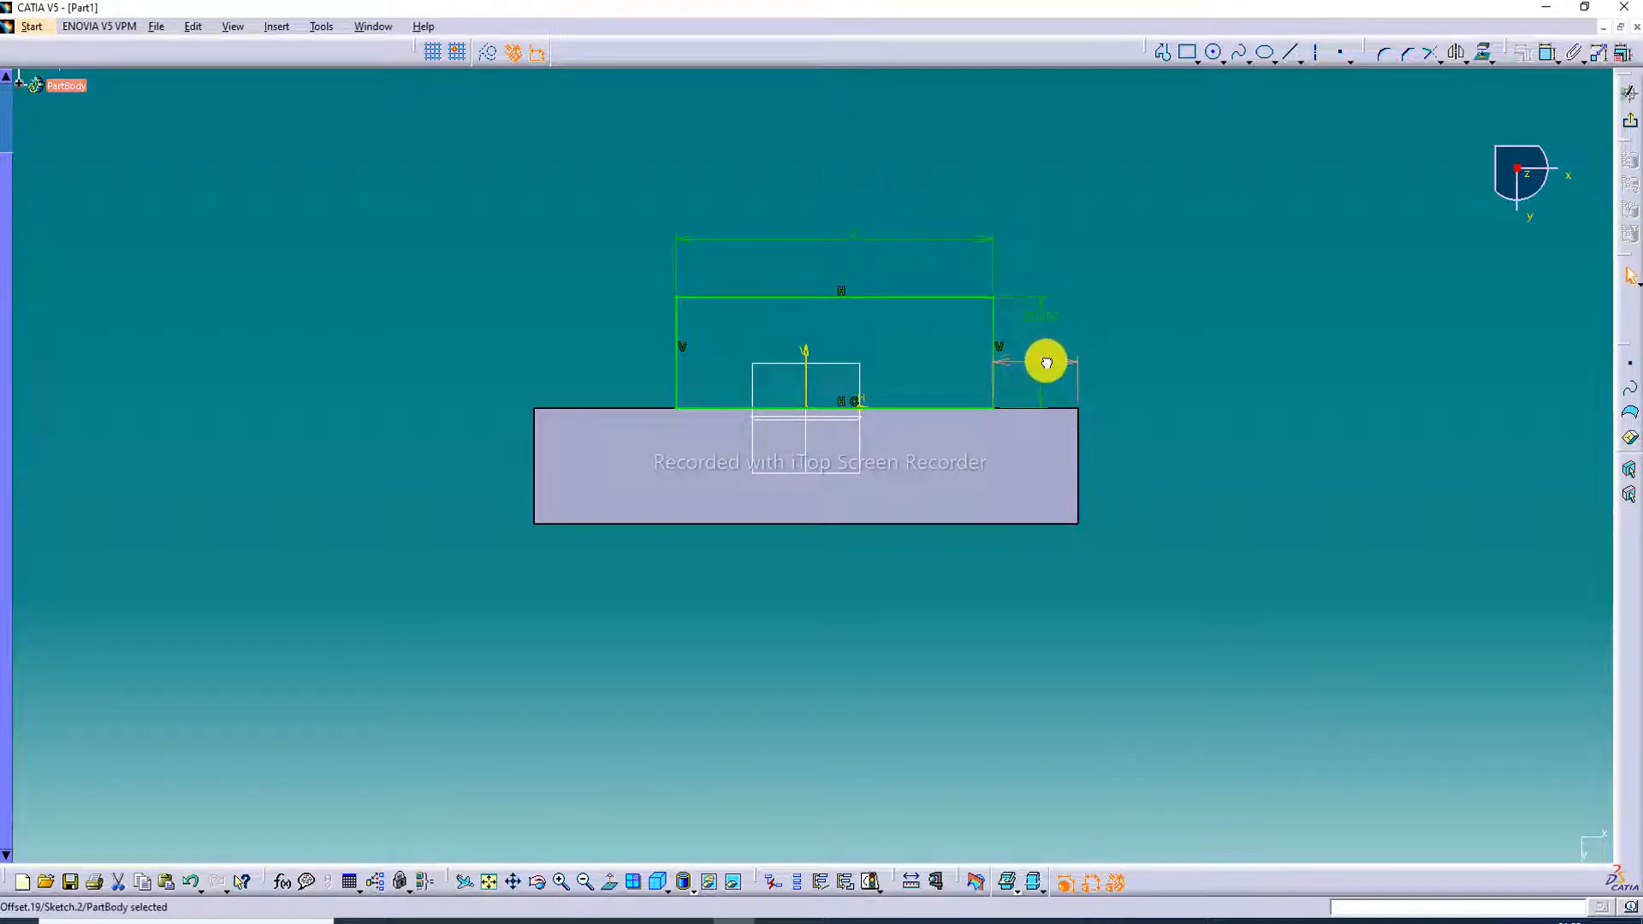
double_click(1046, 363)
text(2)
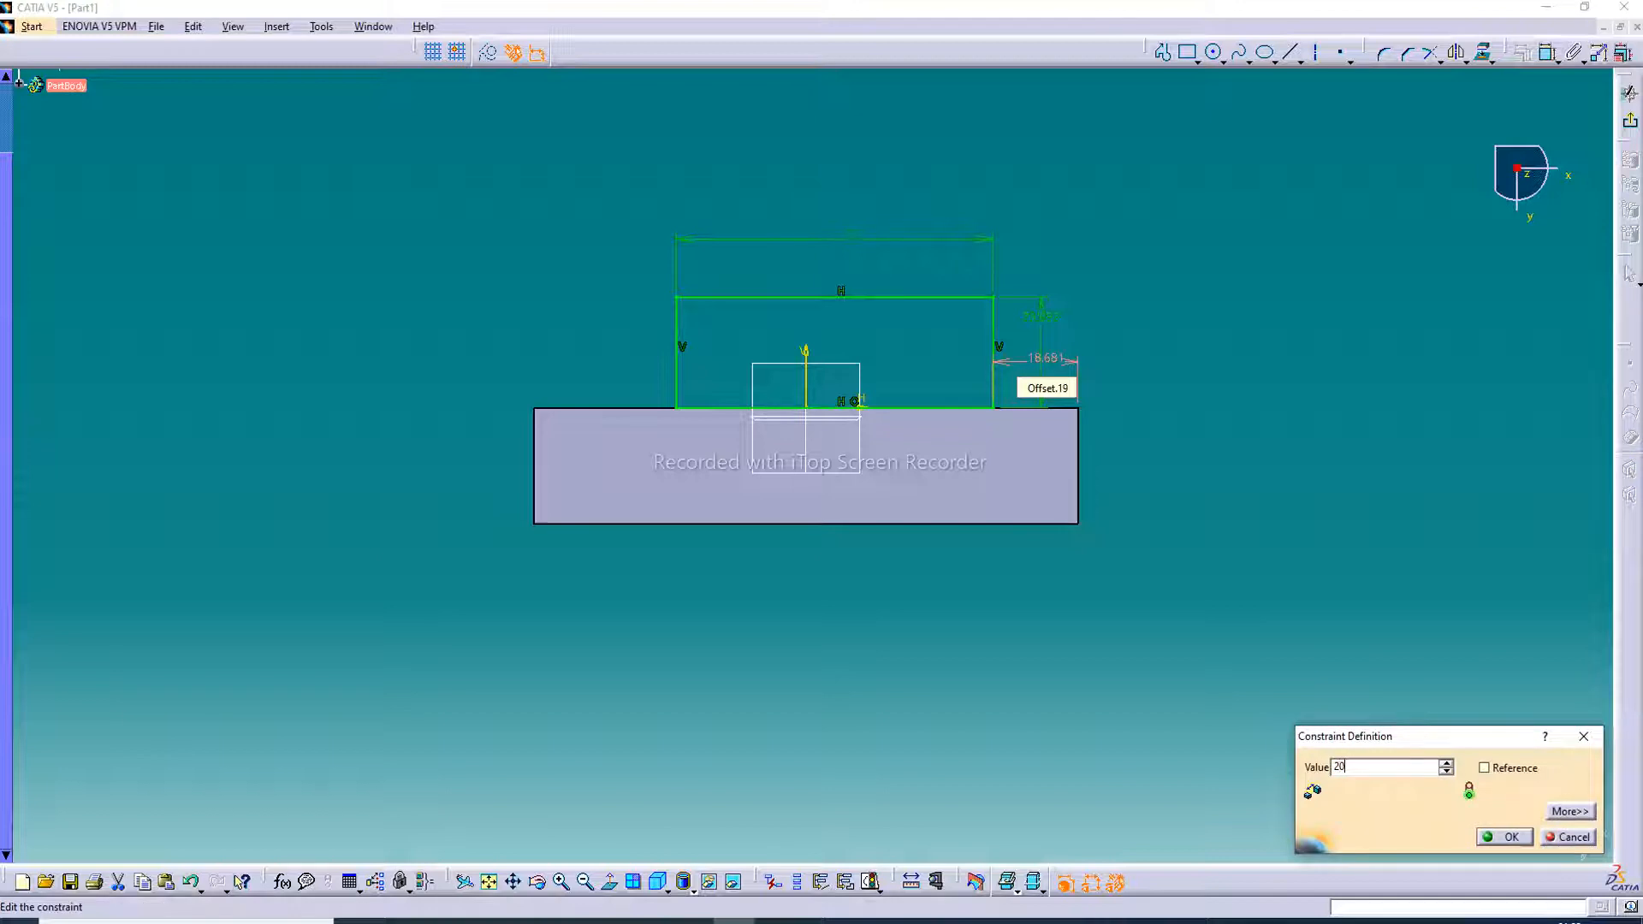
text(0)
key(Return)
Increase the rectangle's height dimension and exit the sketch
double_click(1033, 323)
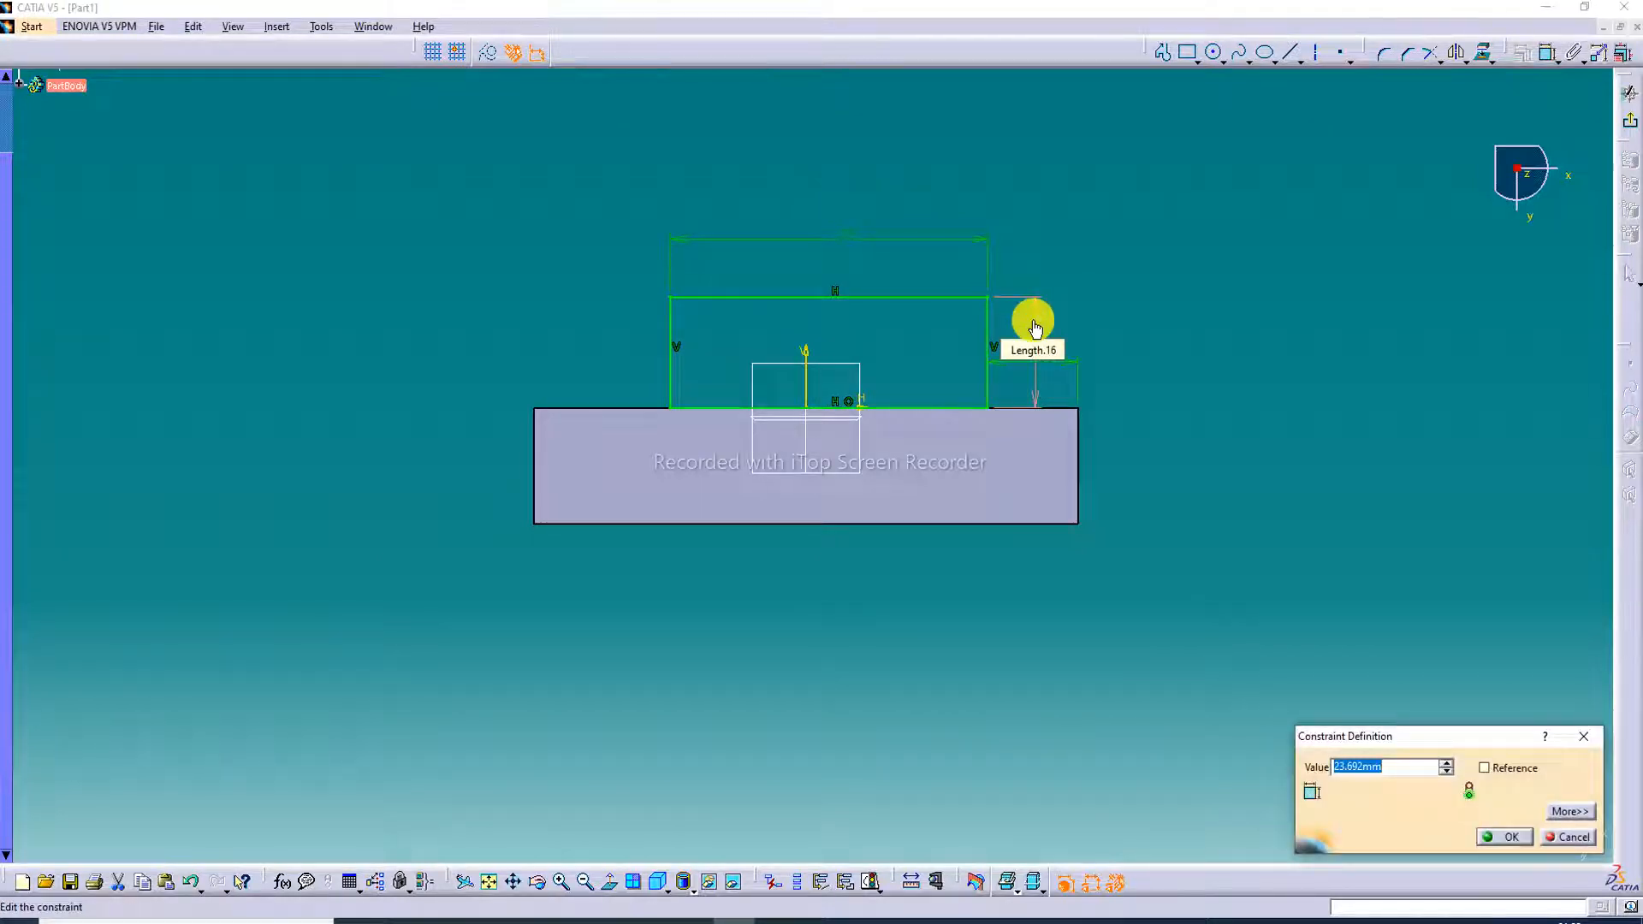
text(3)
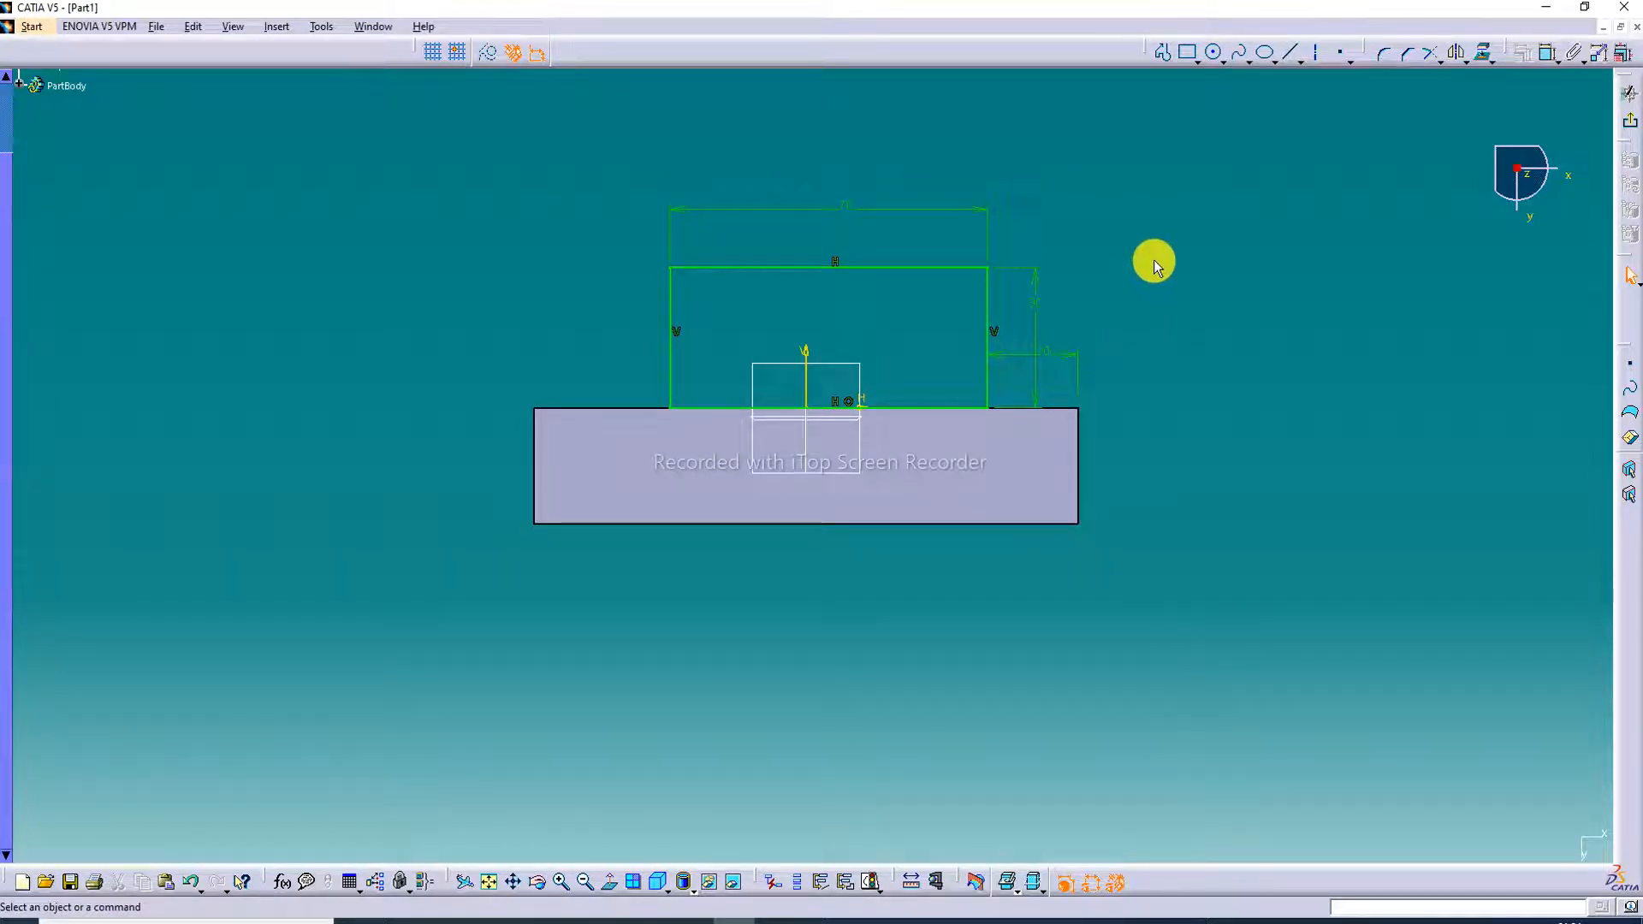
click(1631, 126)
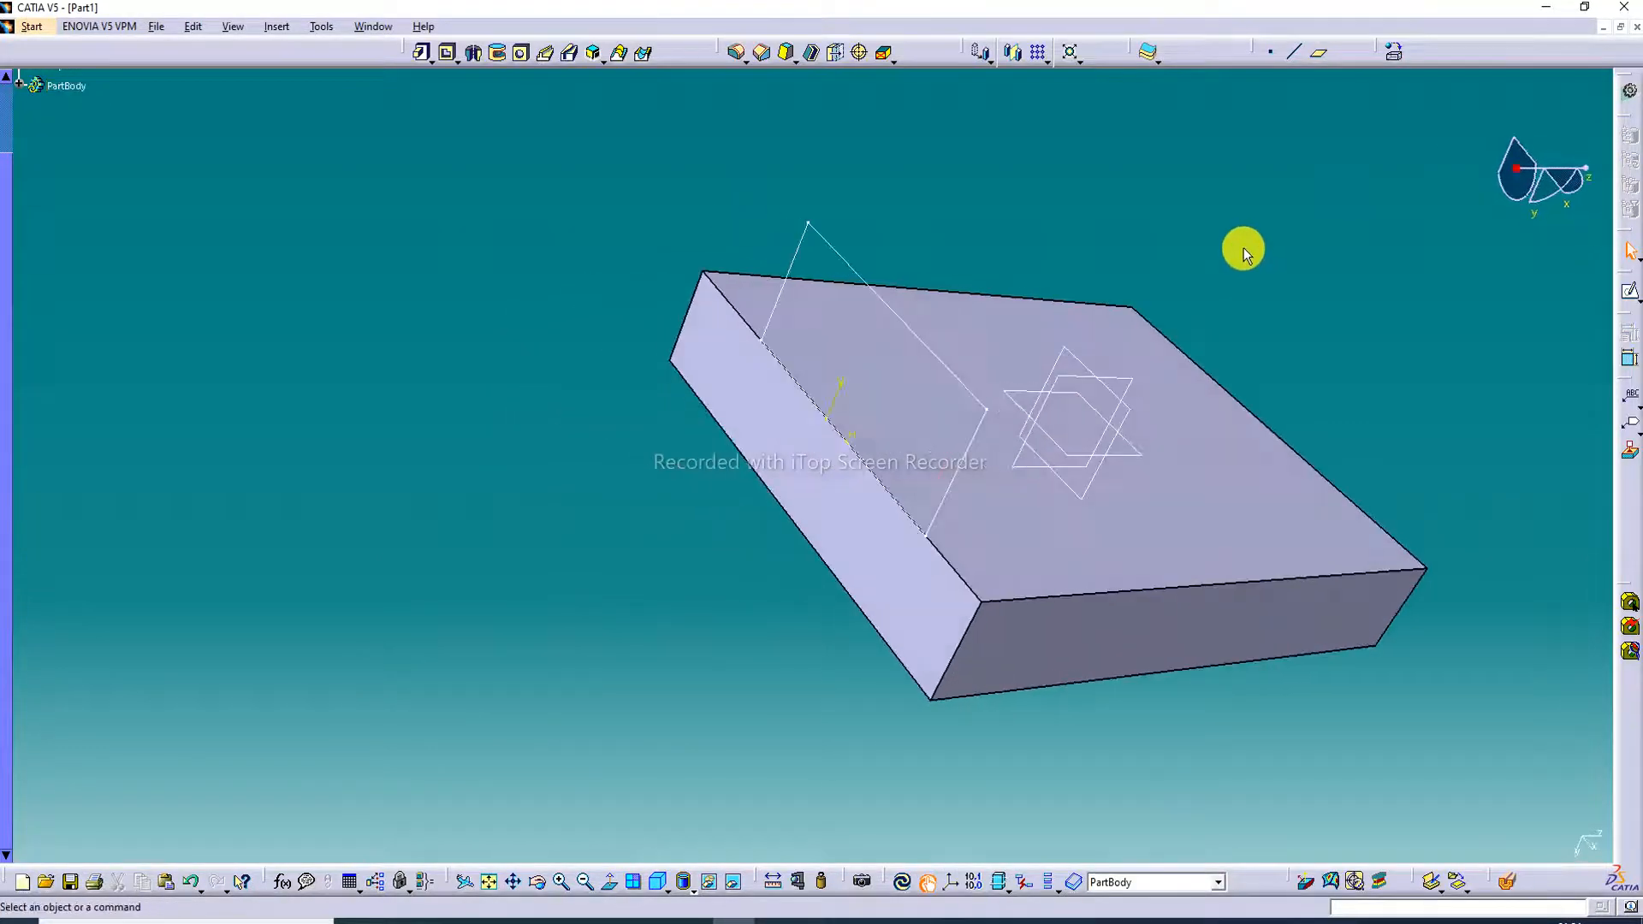
Start a sketch on the xy plane through the block and draw a rectangle extending below the block's lower edge
middle_drag(1131, 394, 1060, 381)
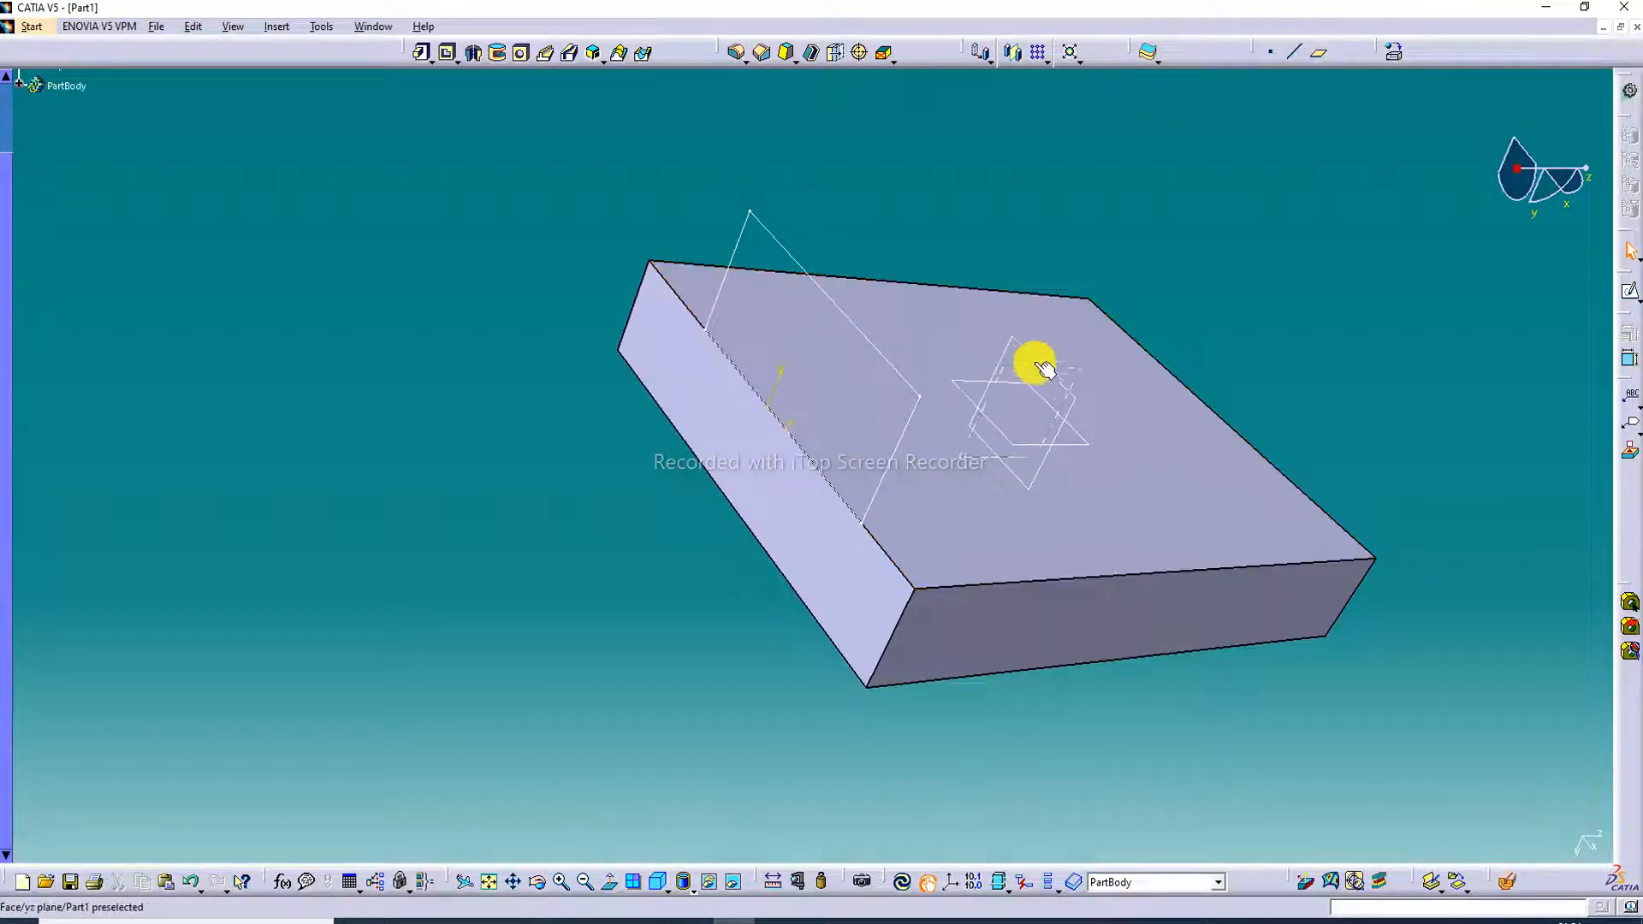
click(1037, 355)
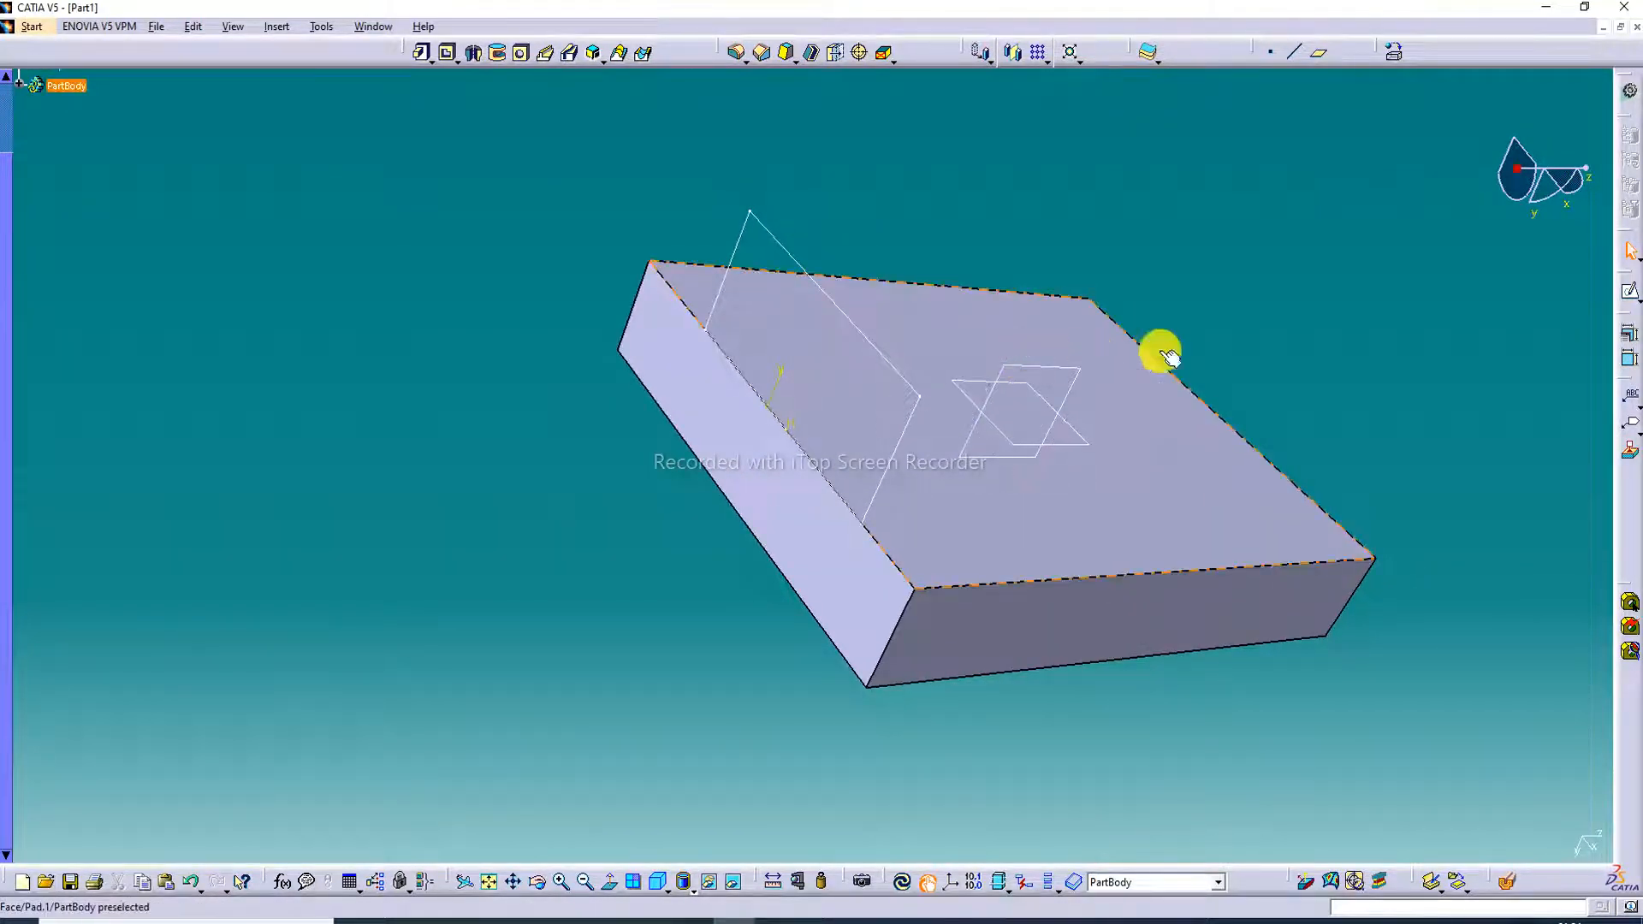
click(1628, 291)
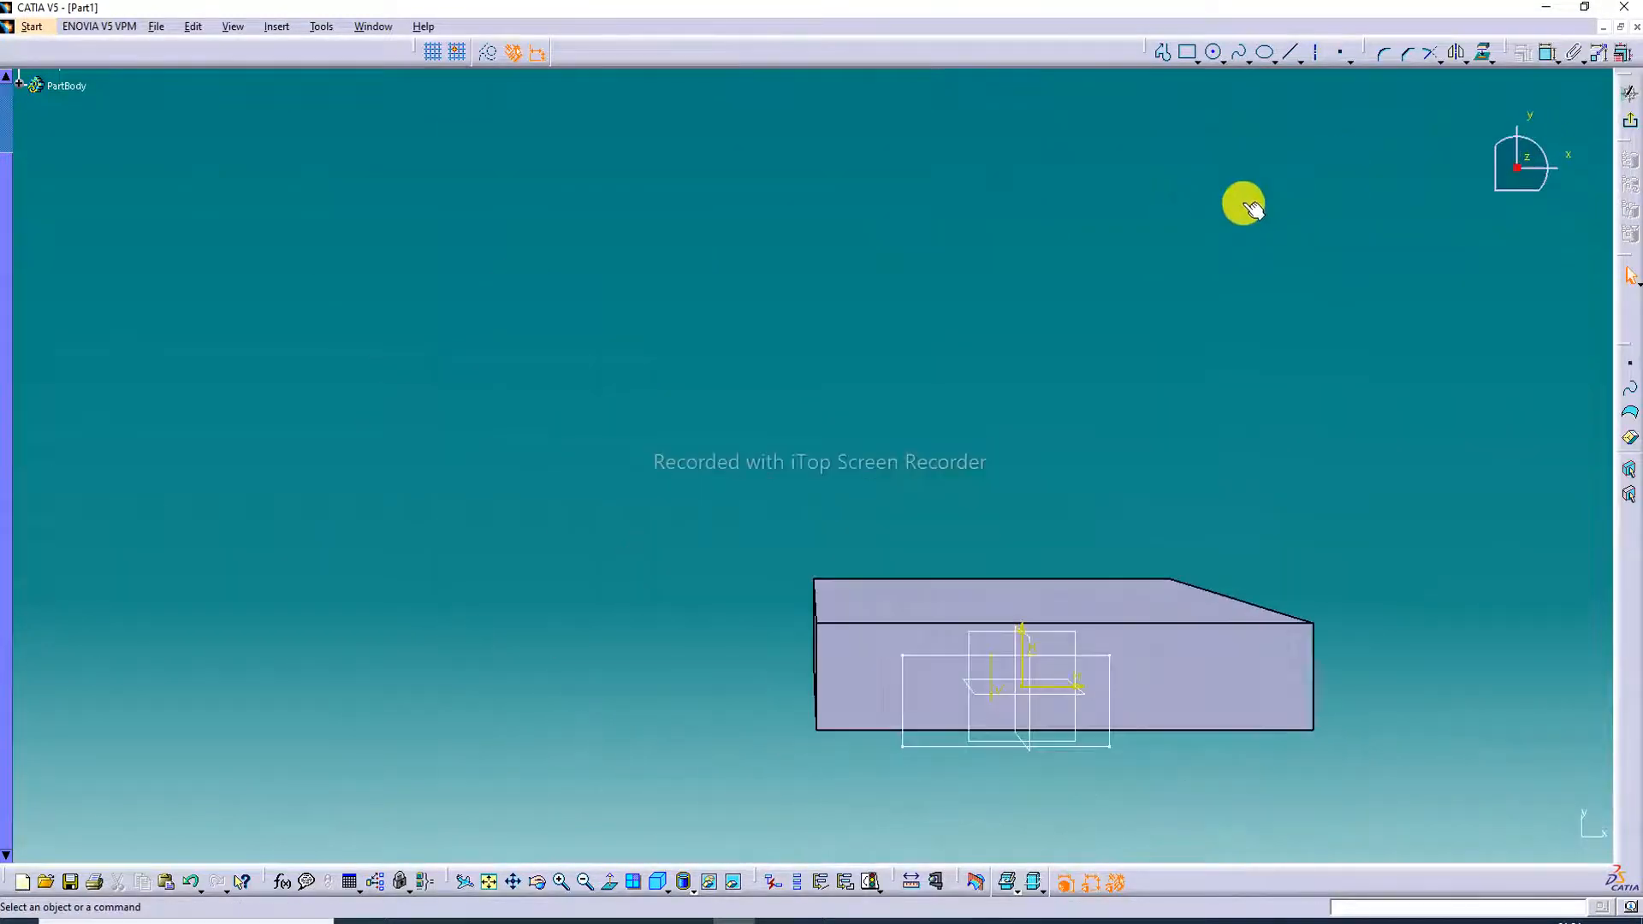
click(1191, 53)
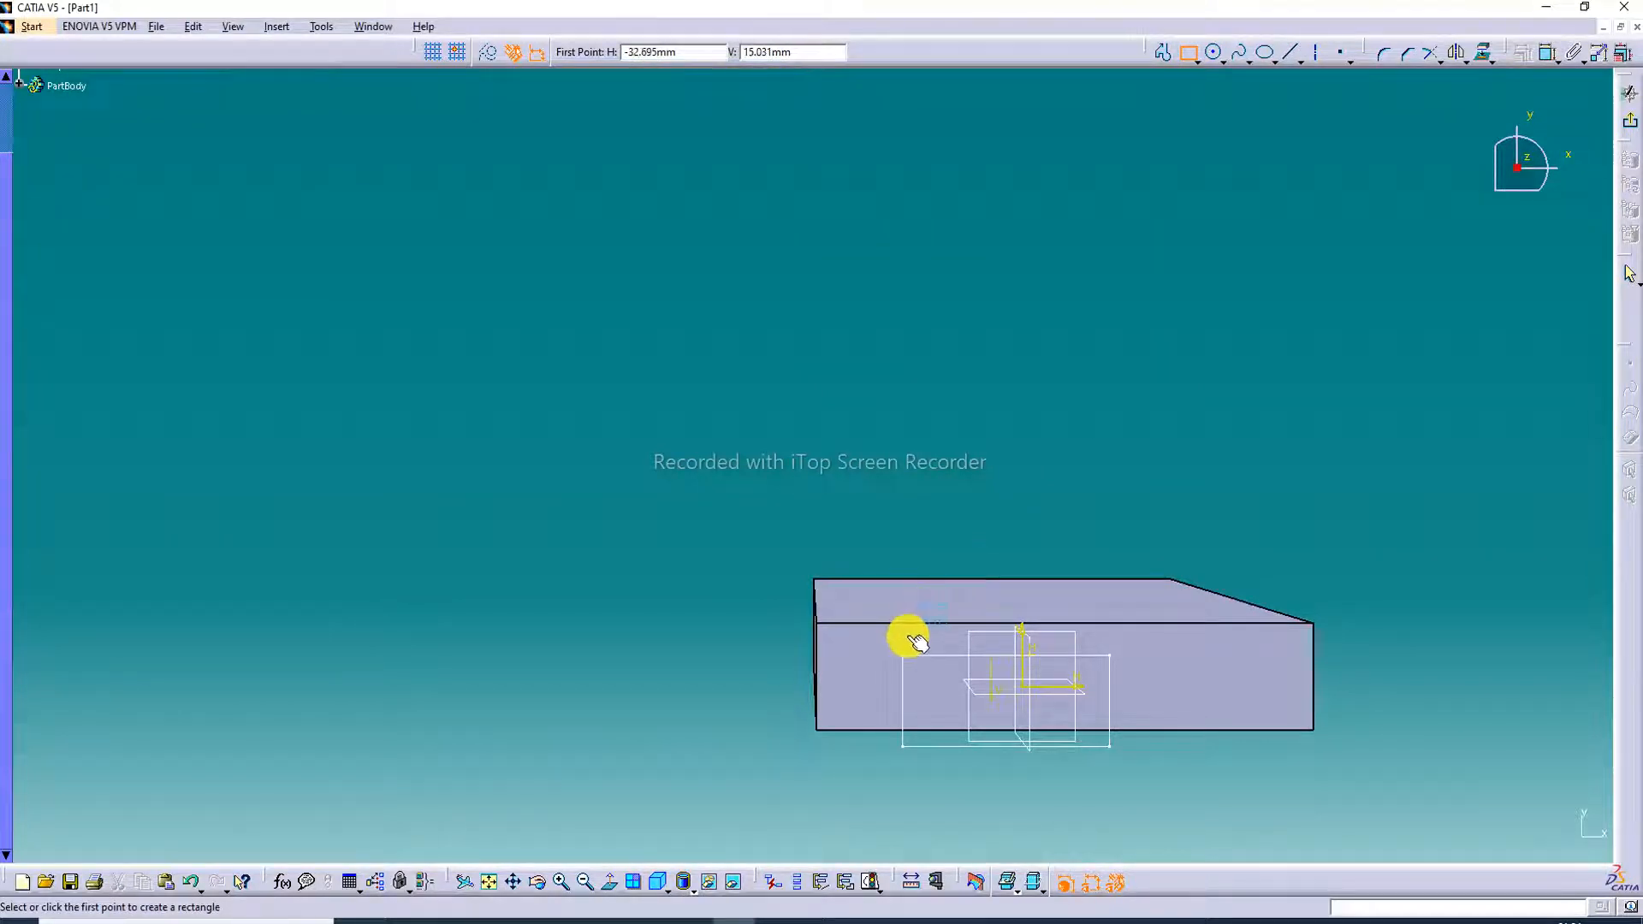
click(917, 674)
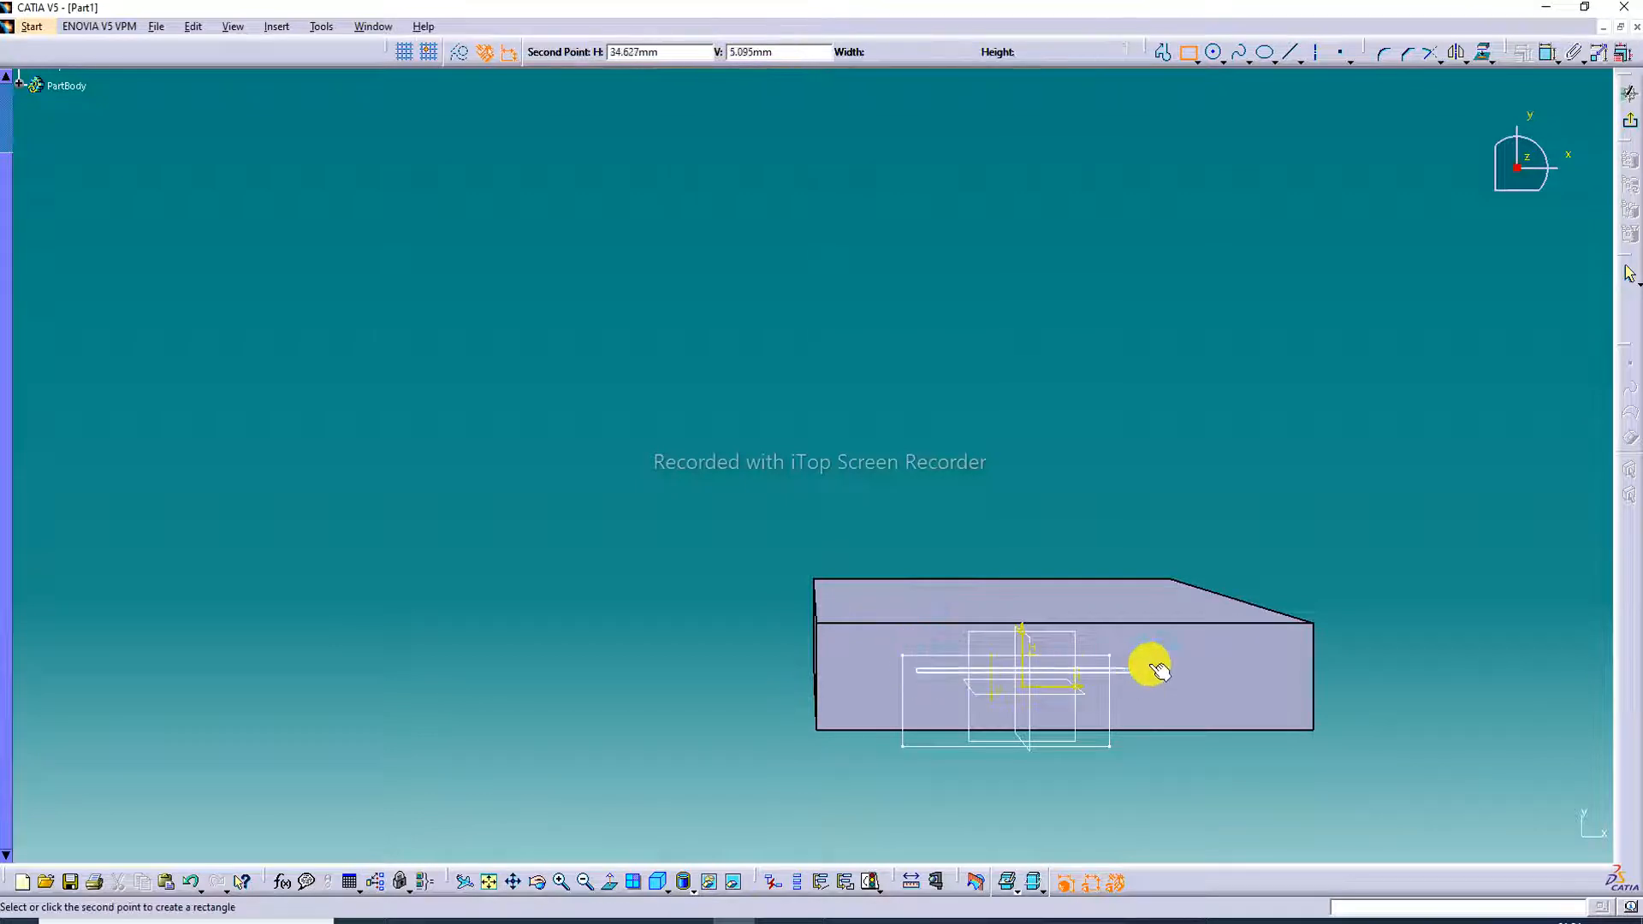
click(1153, 801)
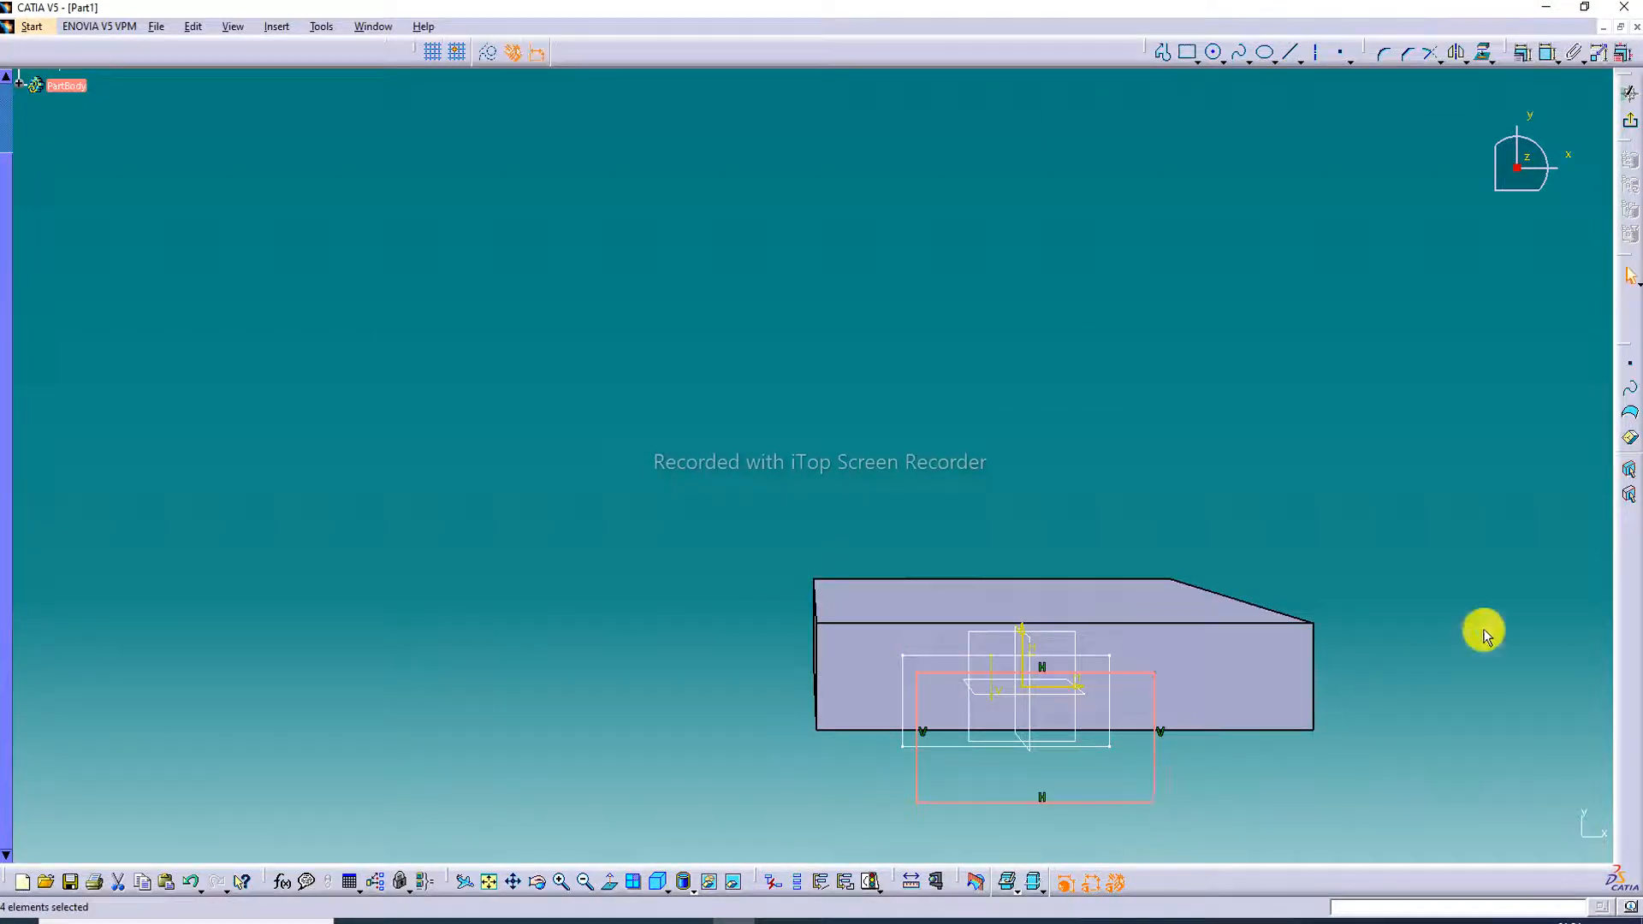
Dimension the distance from the rectangle's upper side to the block's upper edge and move its lower side slightly downward
click(1545, 52)
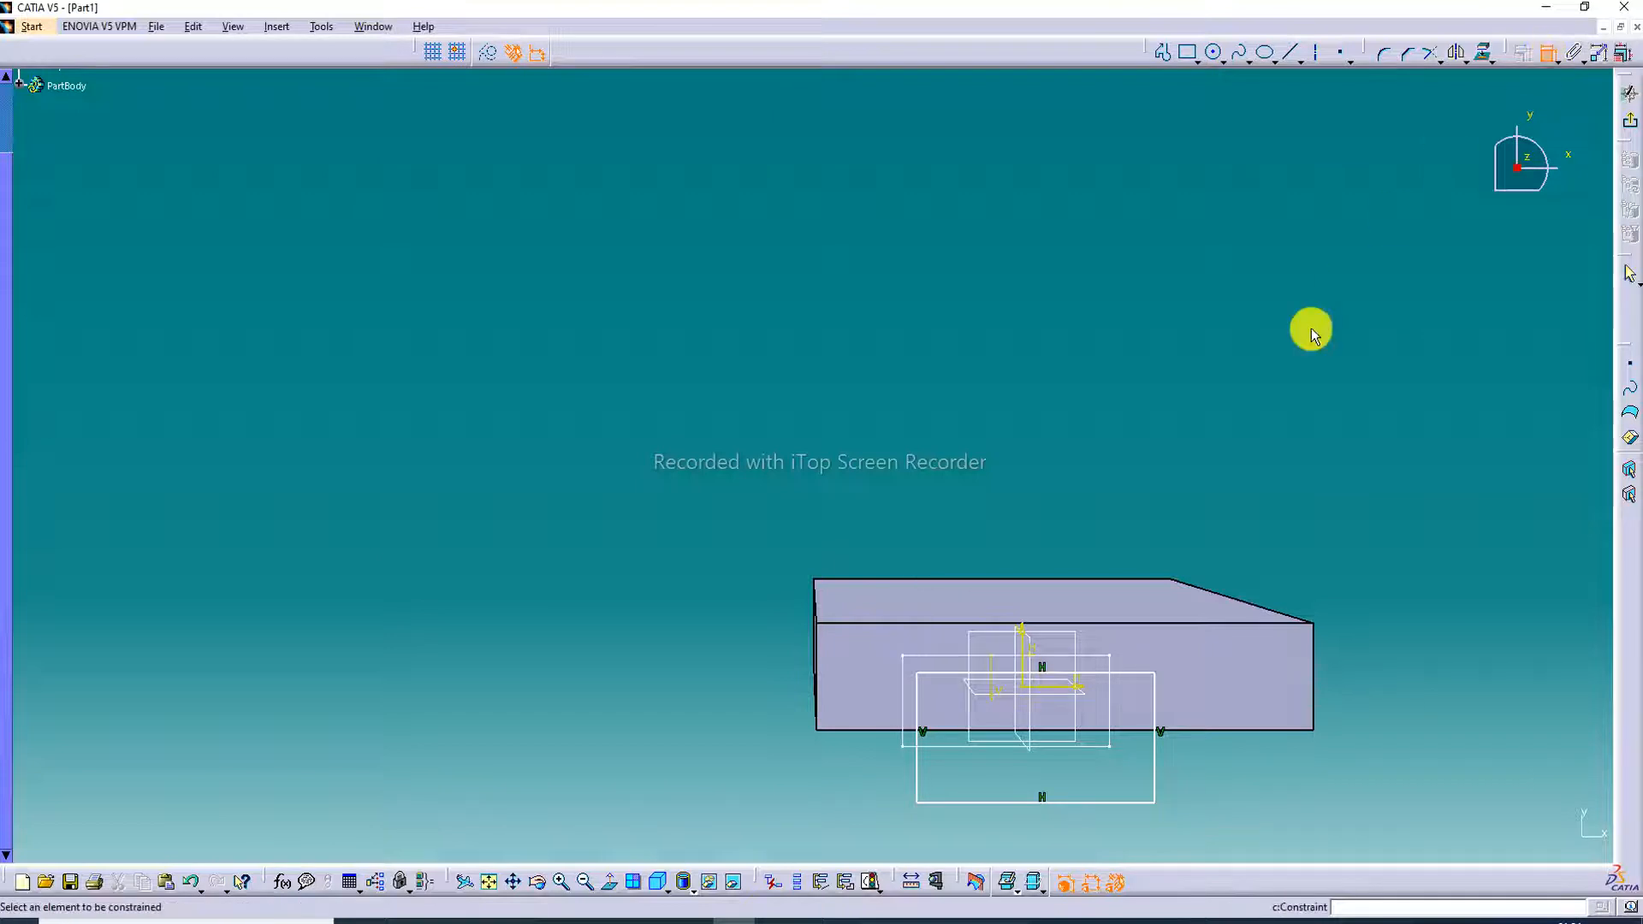
click(1094, 675)
click(1093, 624)
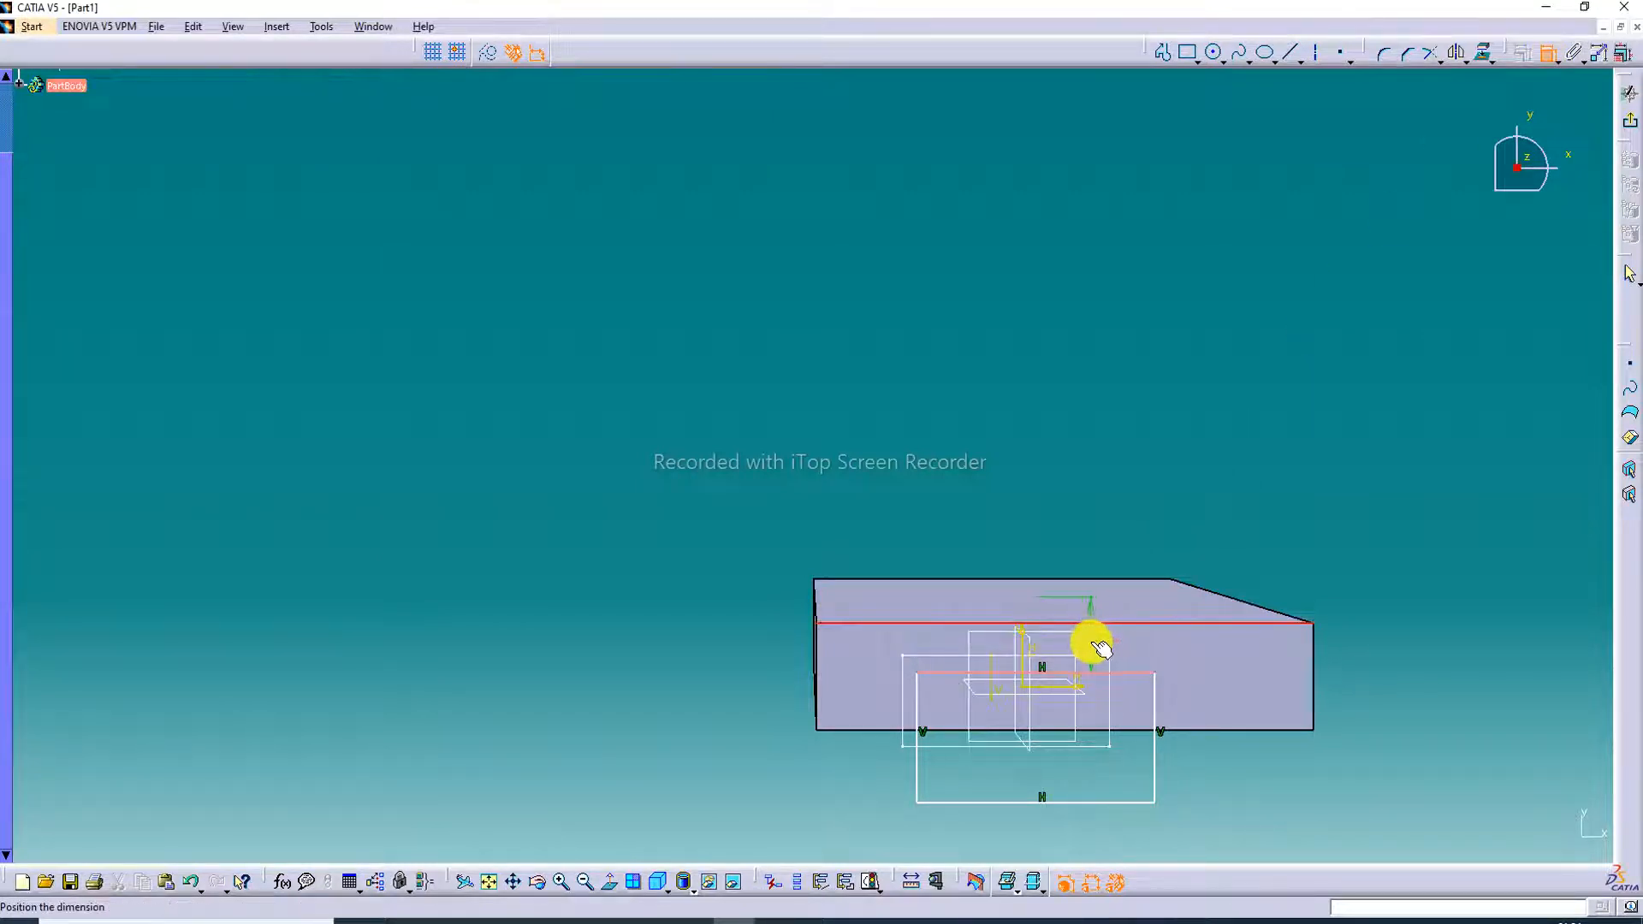
click(1102, 649)
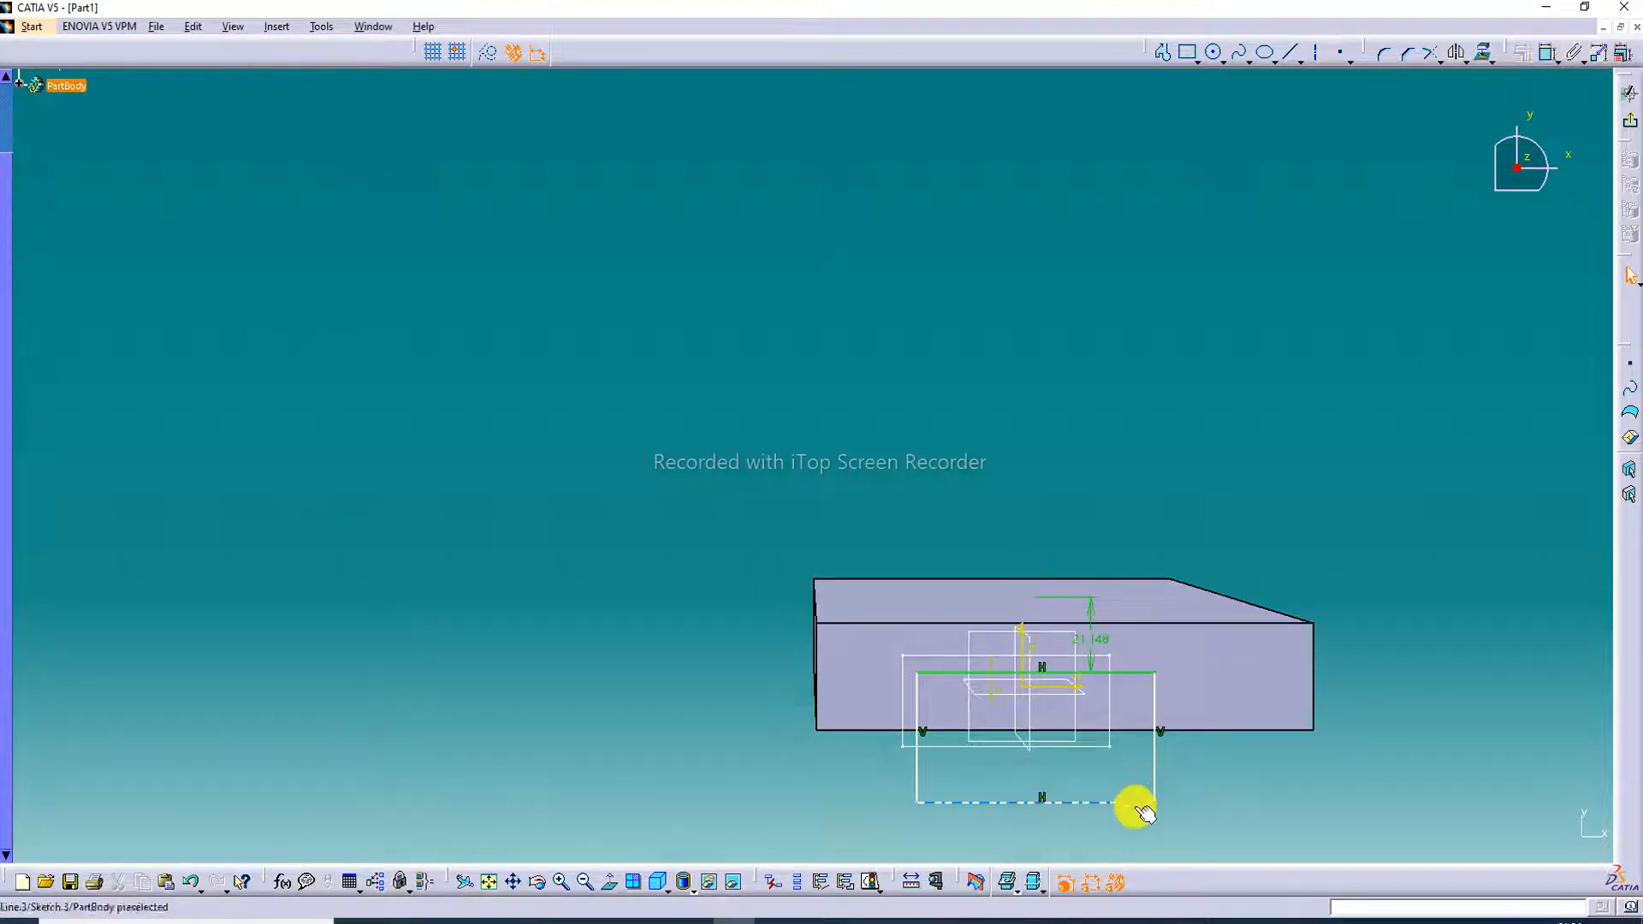
drag(1114, 803, 1111, 808)
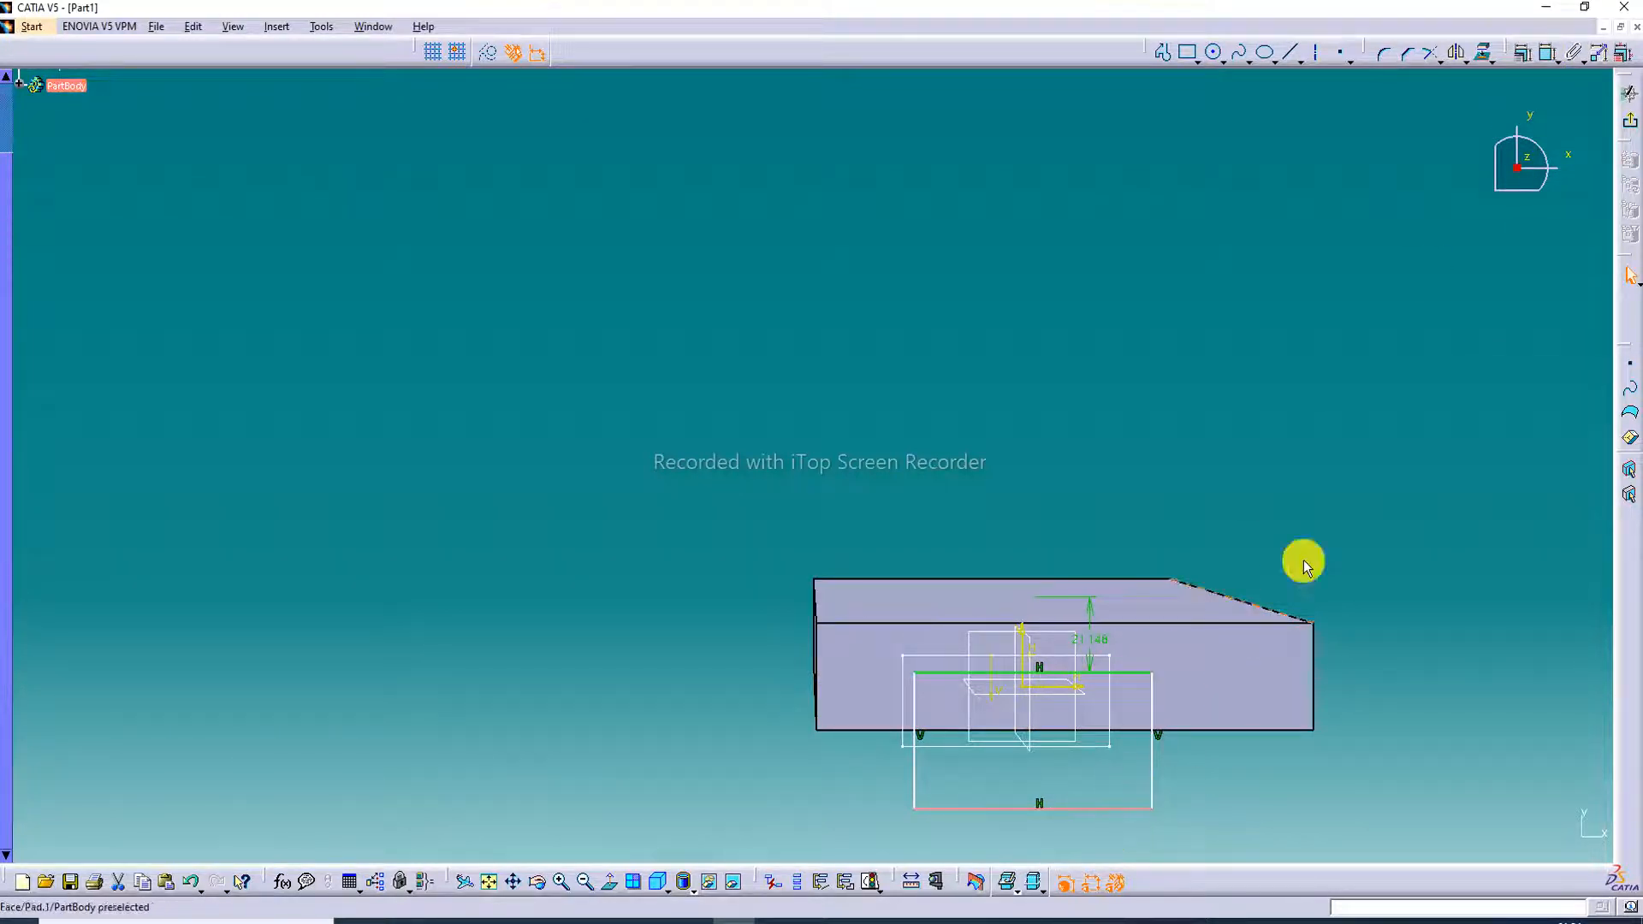
Dimension the rectangle's width below its lower side and its height beside its right-hand side
click(1546, 54)
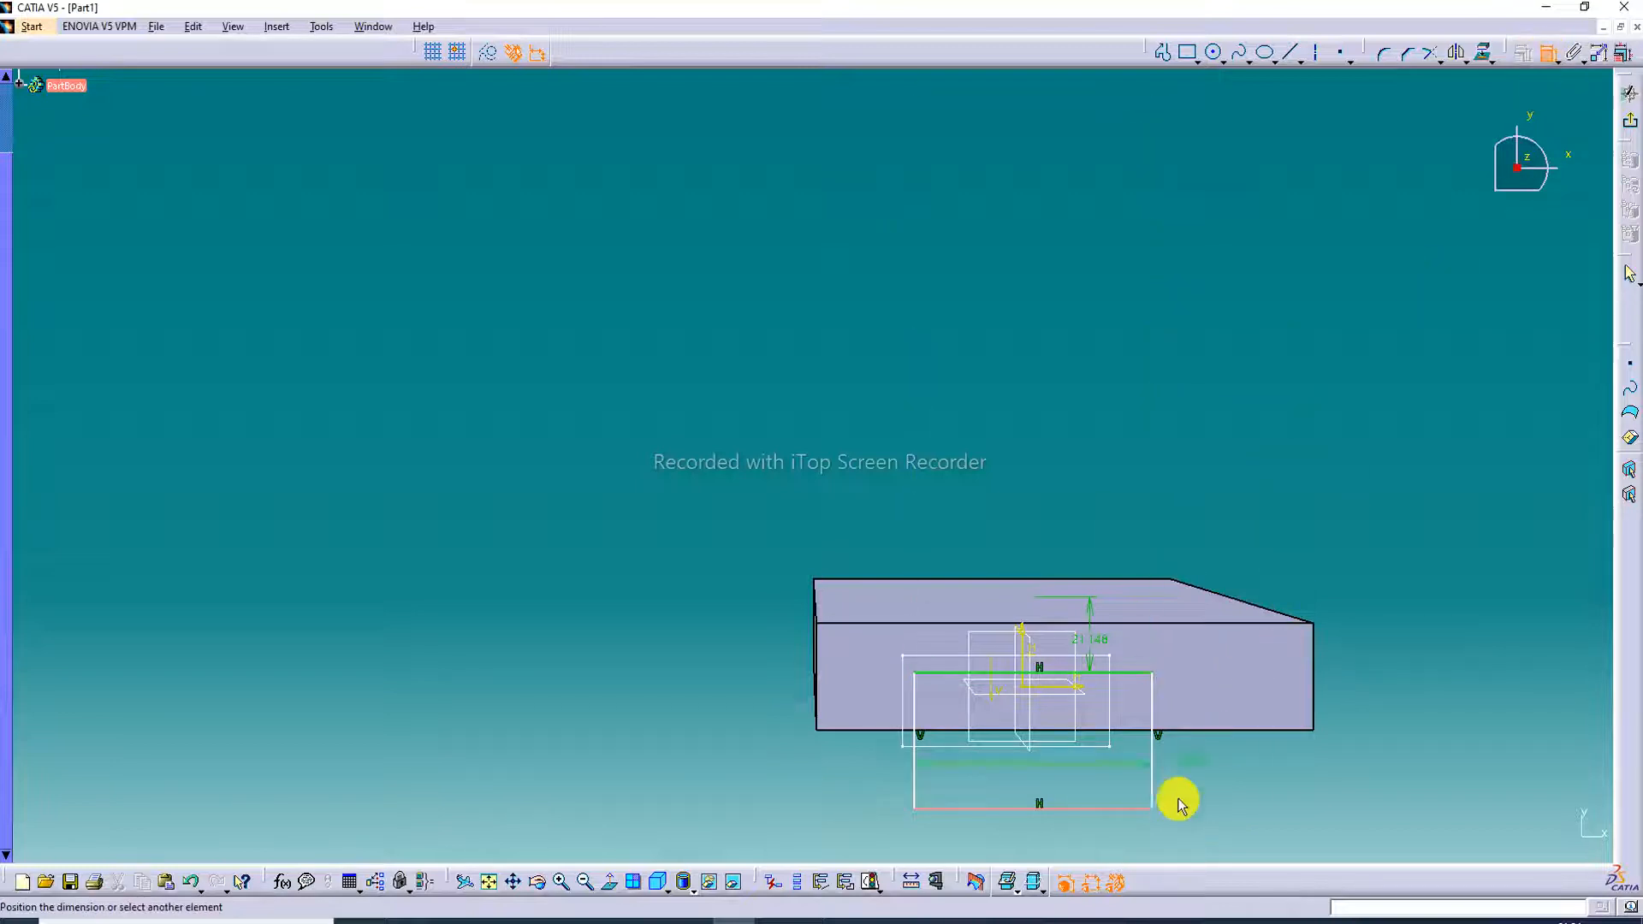
click(1089, 829)
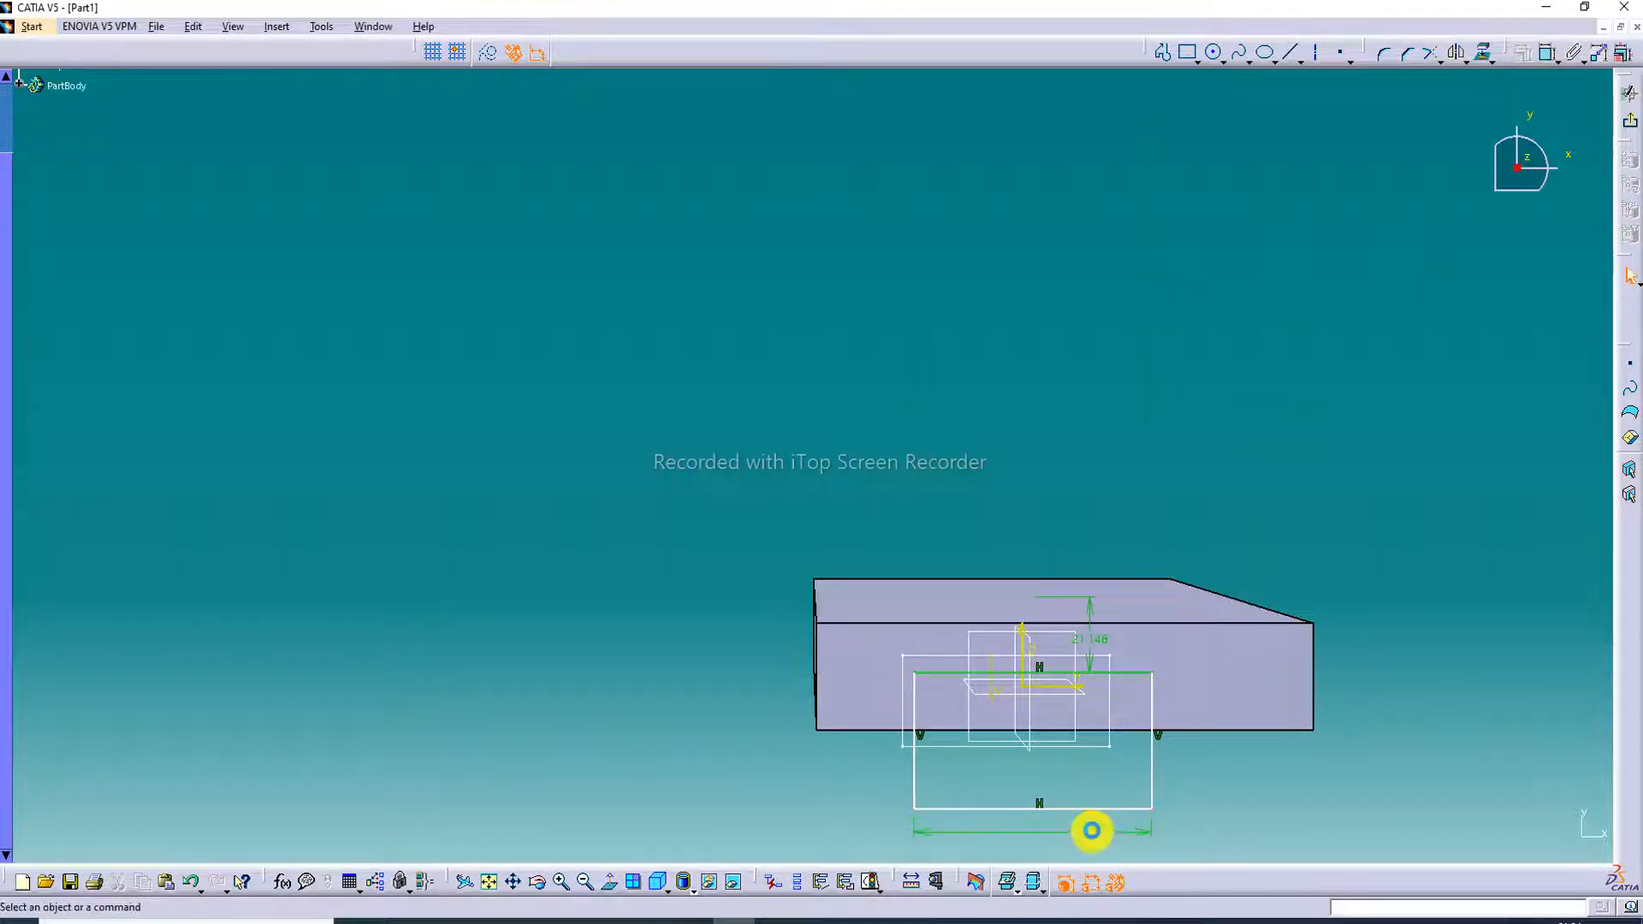
click(1545, 53)
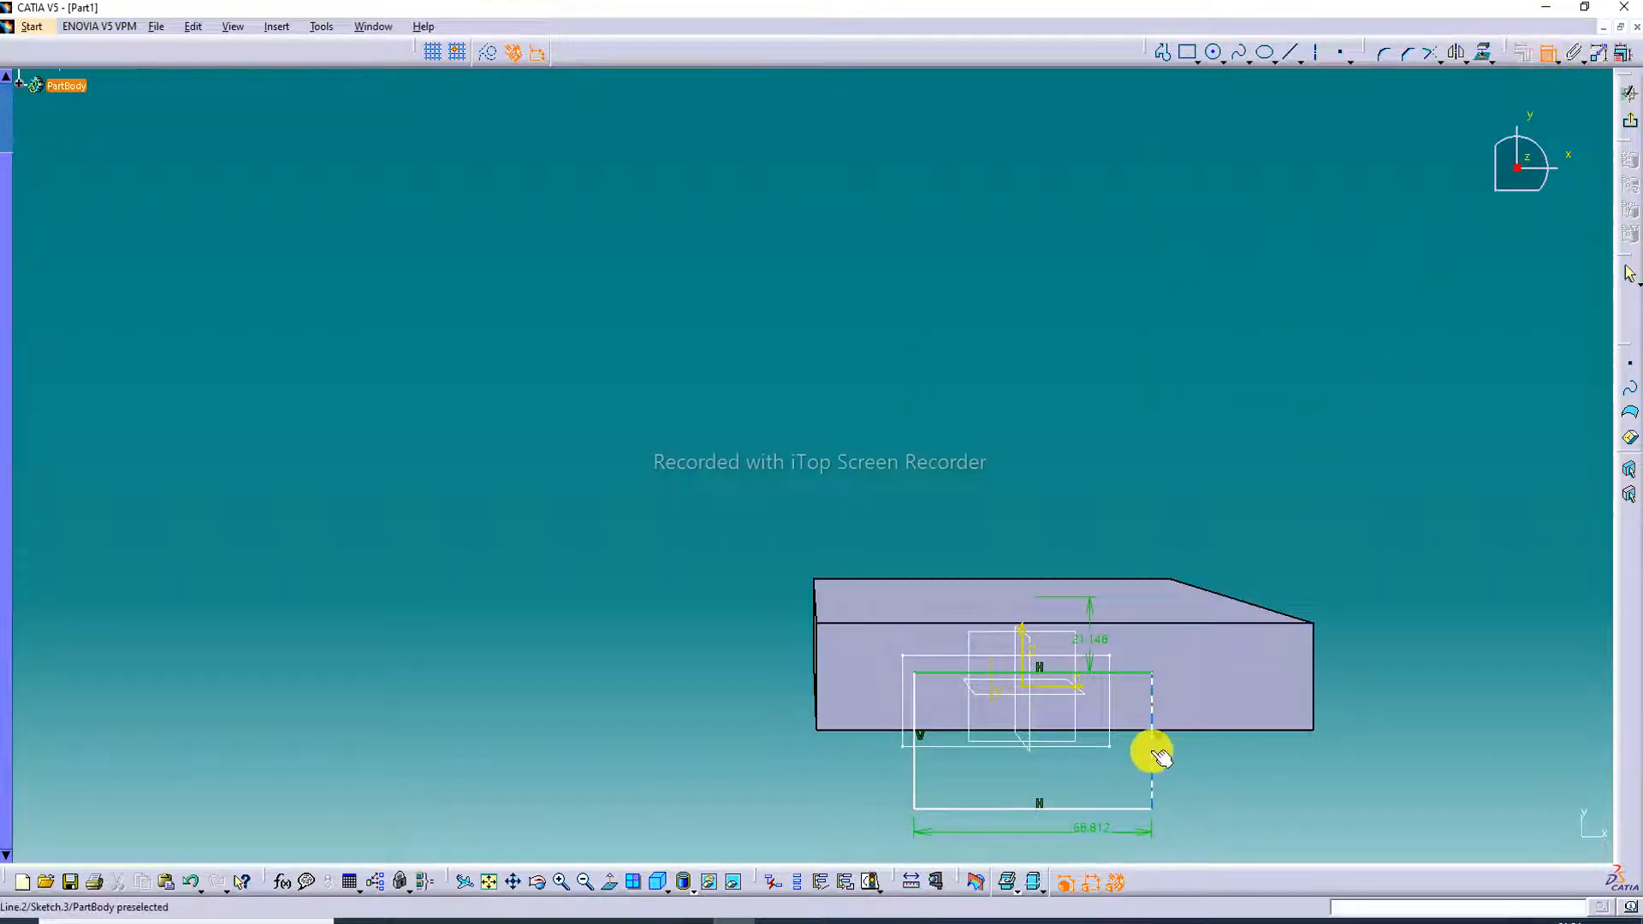
click(1154, 753)
click(1206, 750)
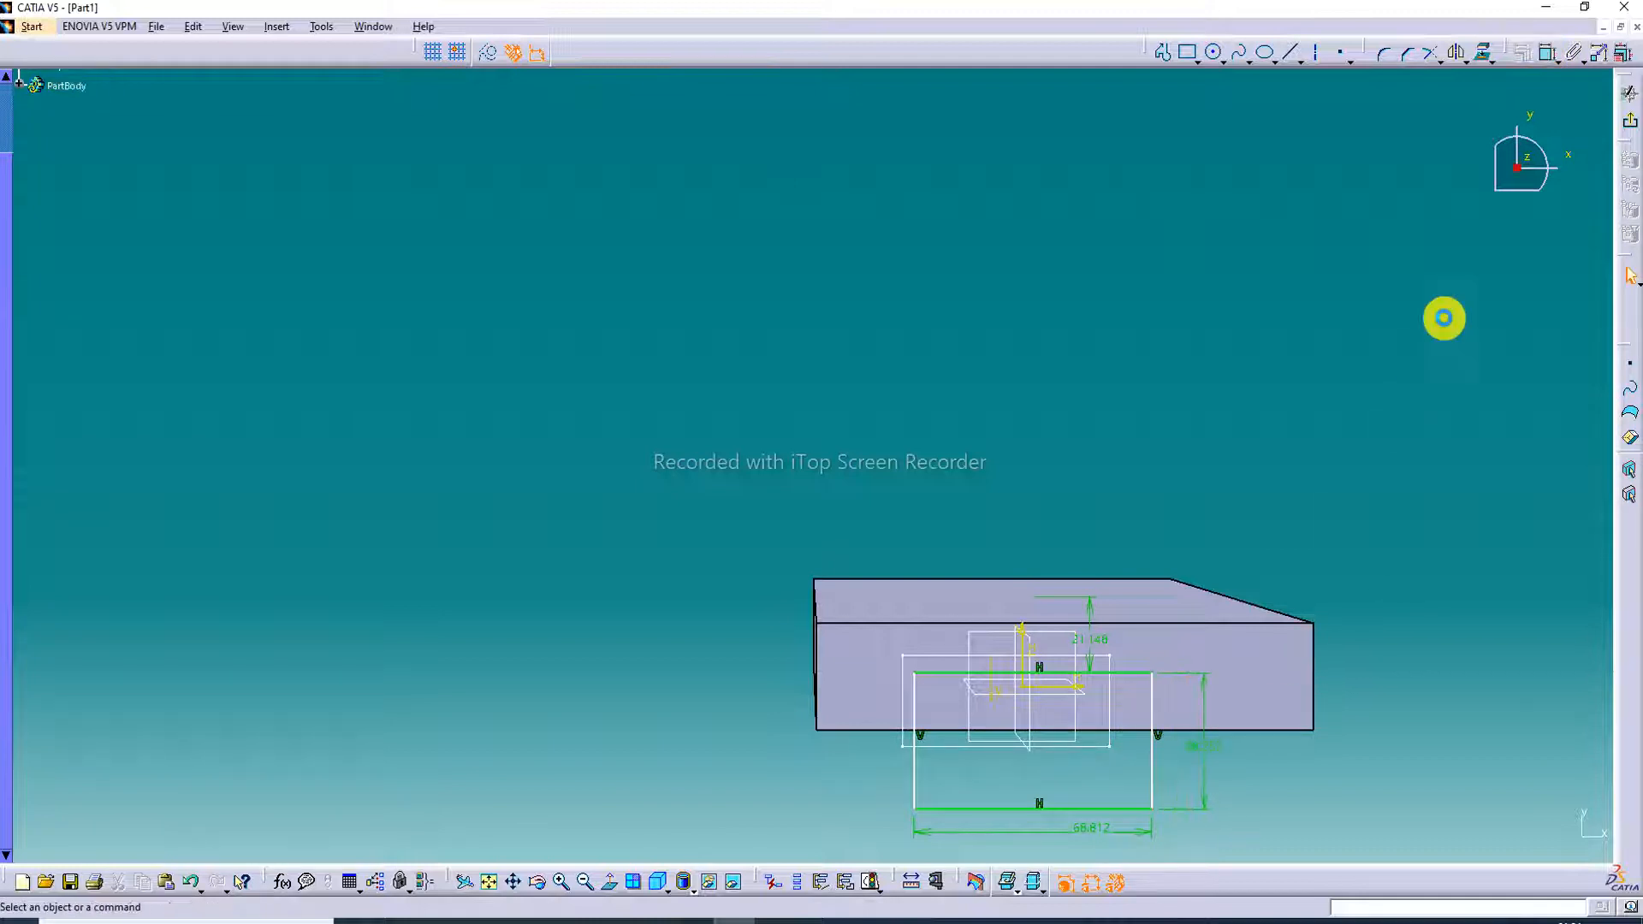
Dimension the horizontal distance from the rectangle's right-hand side to the block's right-hand edge
click(1545, 54)
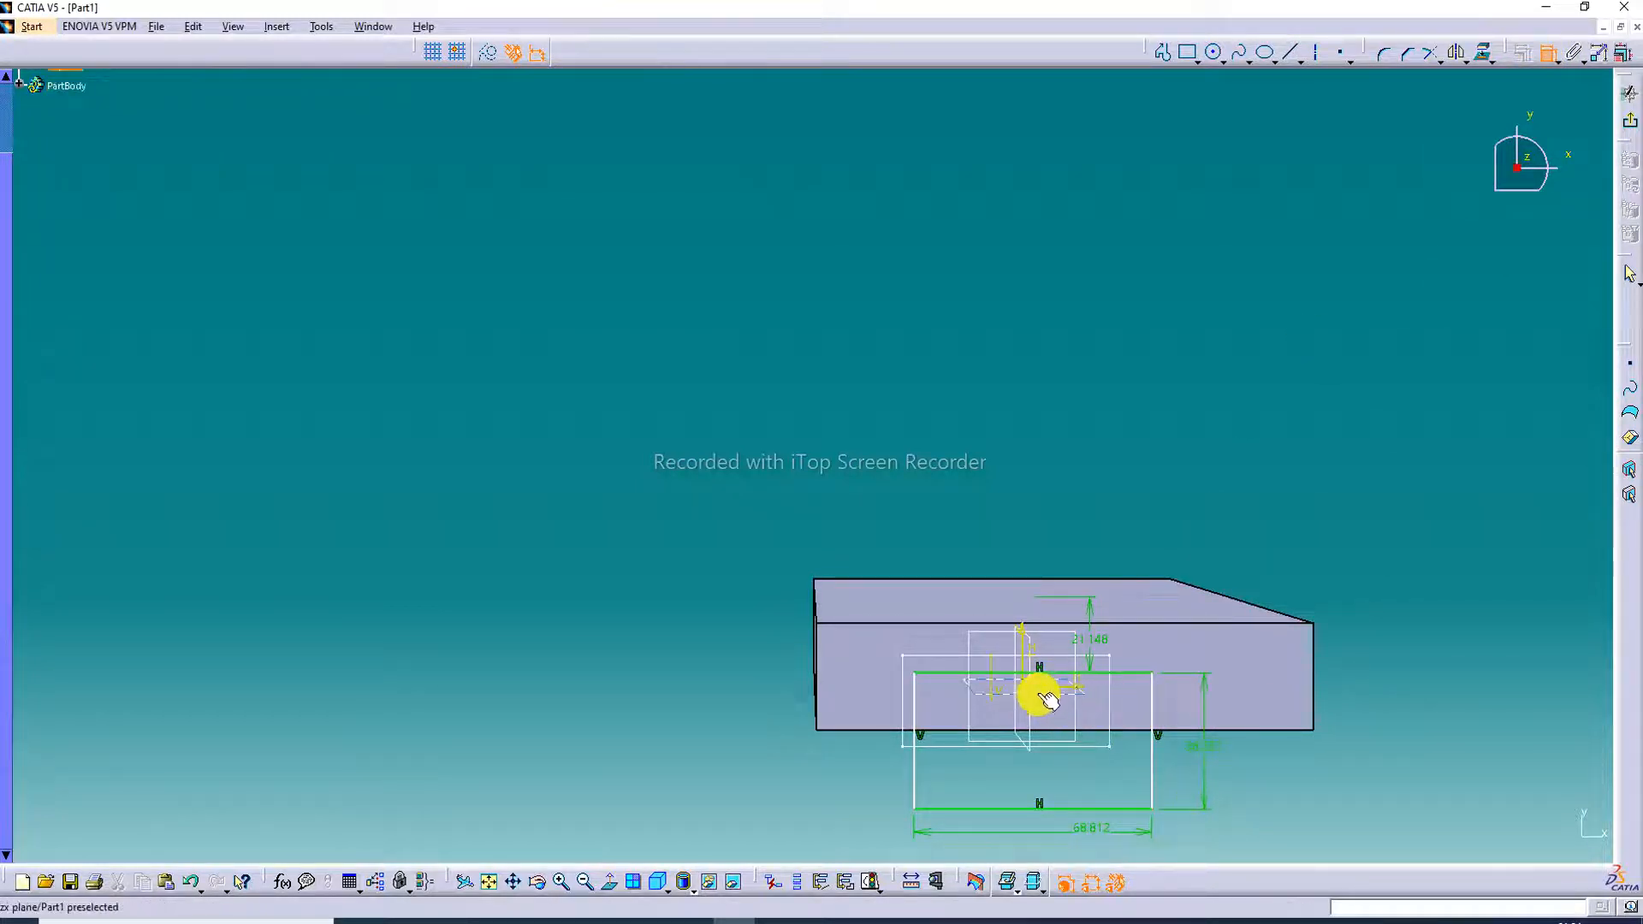
click(1160, 708)
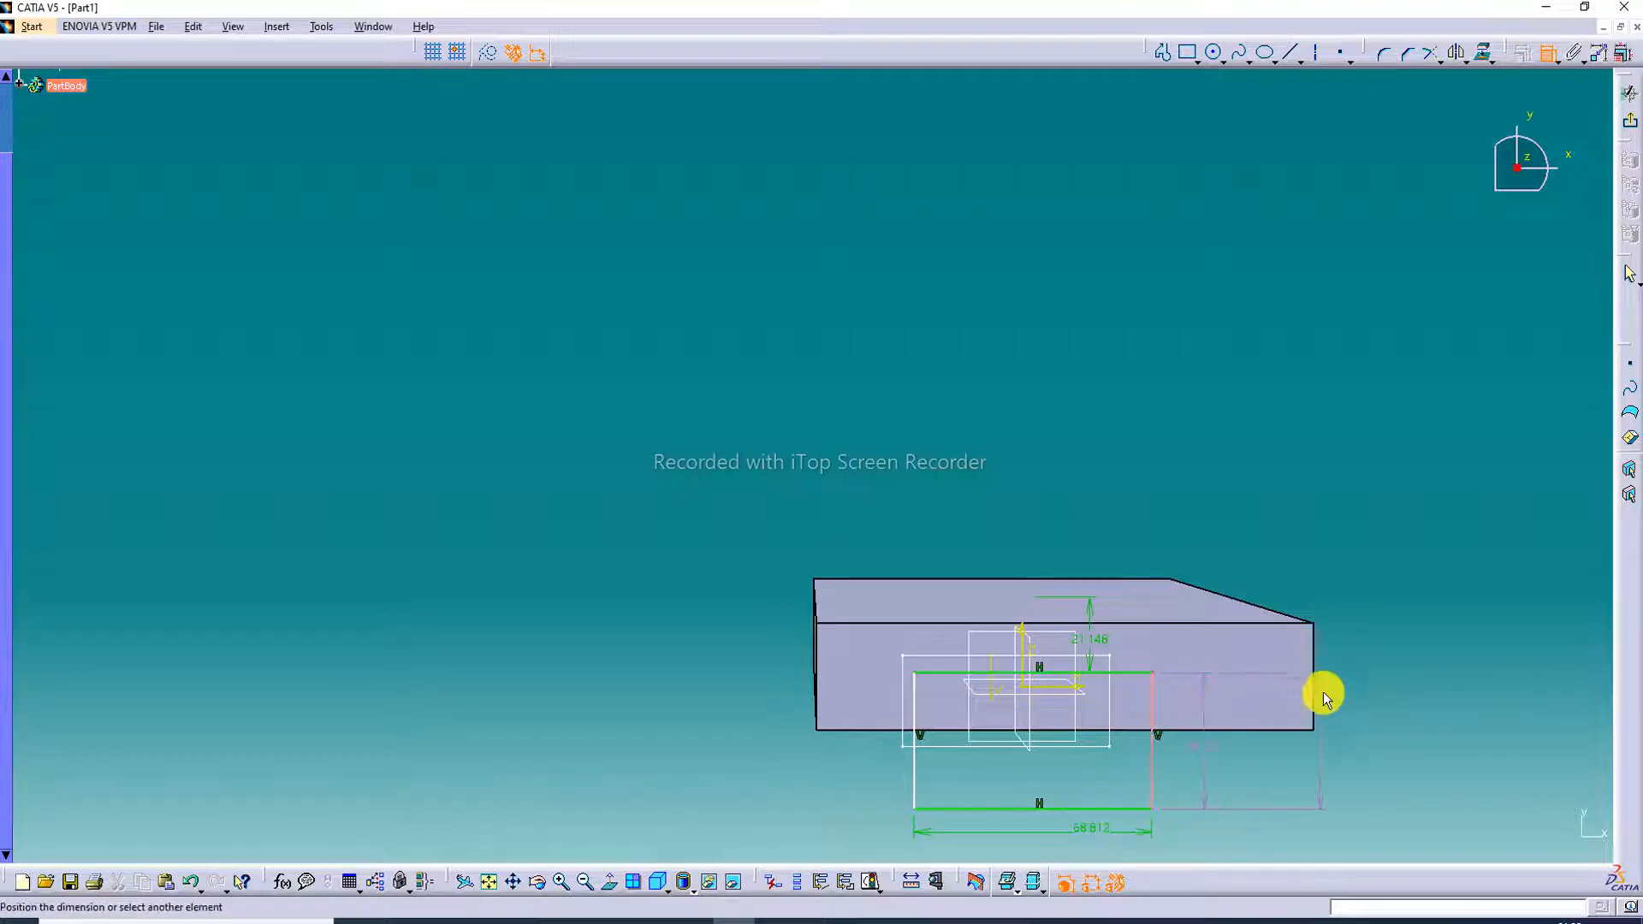
click(1315, 683)
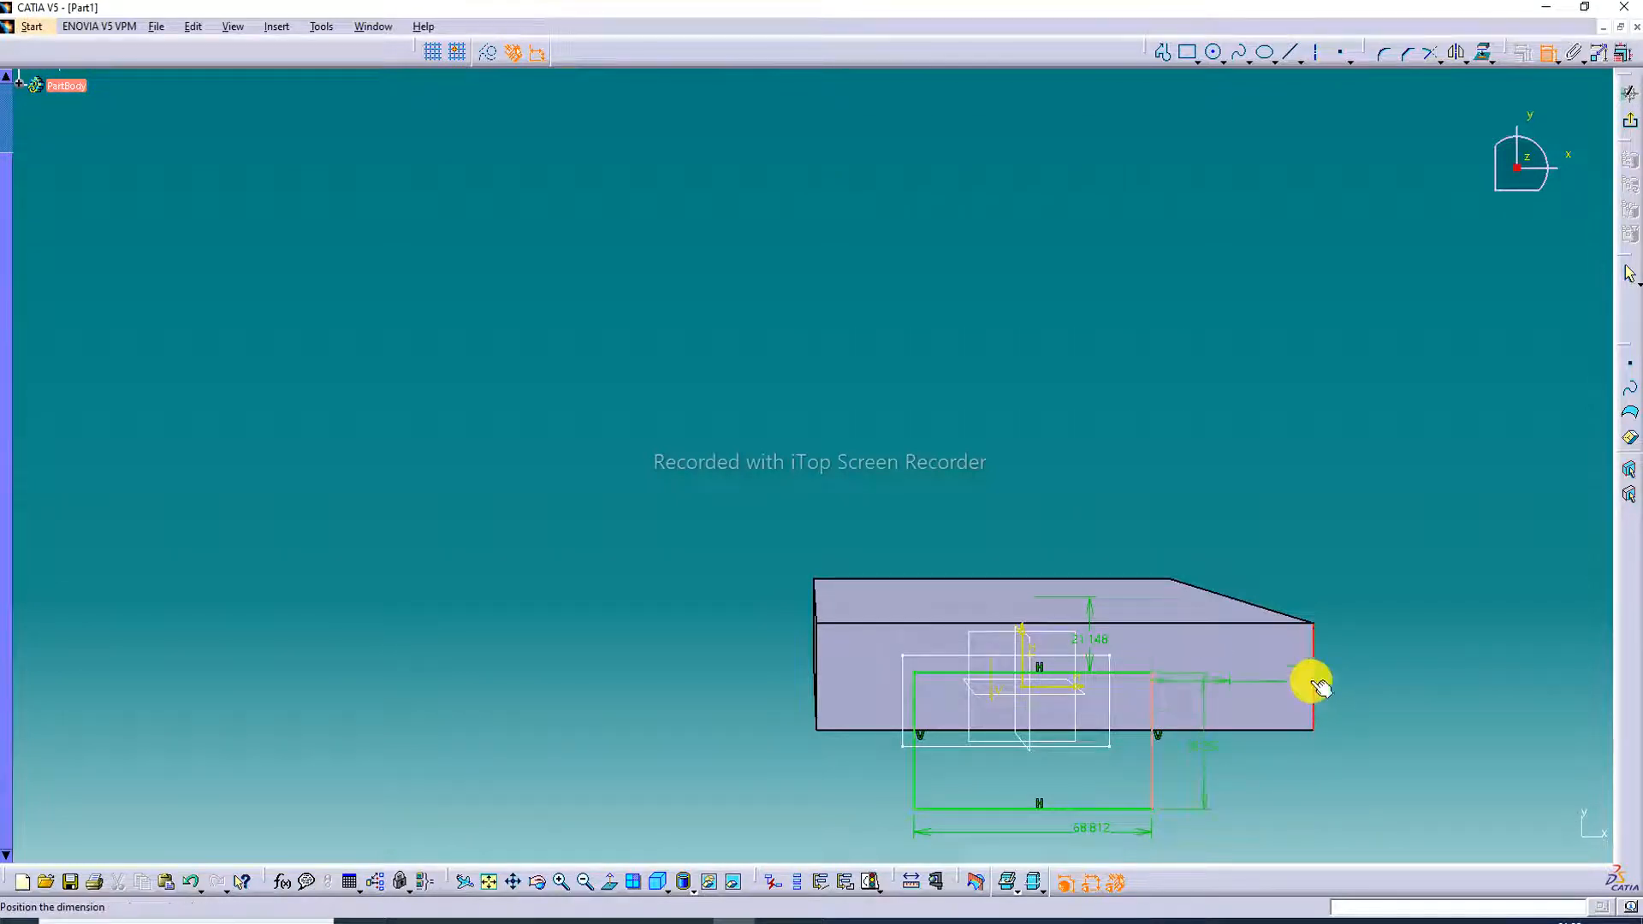
click(1262, 763)
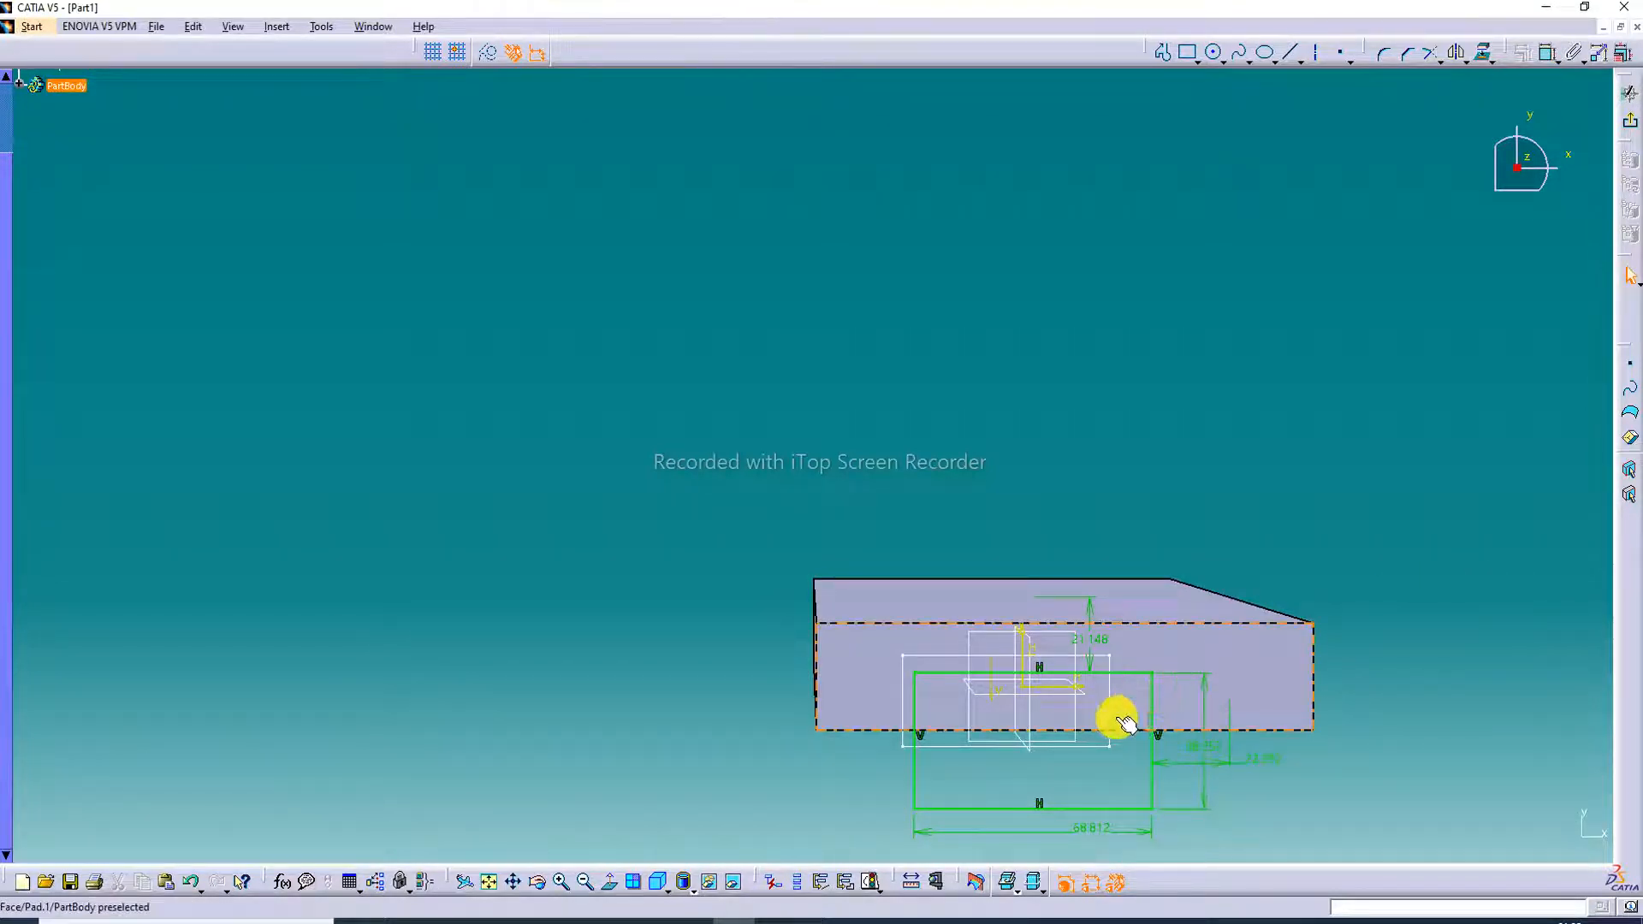
Set the distance from the rectangle's upper side to the block's upper edge to 25 mm and change it to 20 mm
double_click(1086, 640)
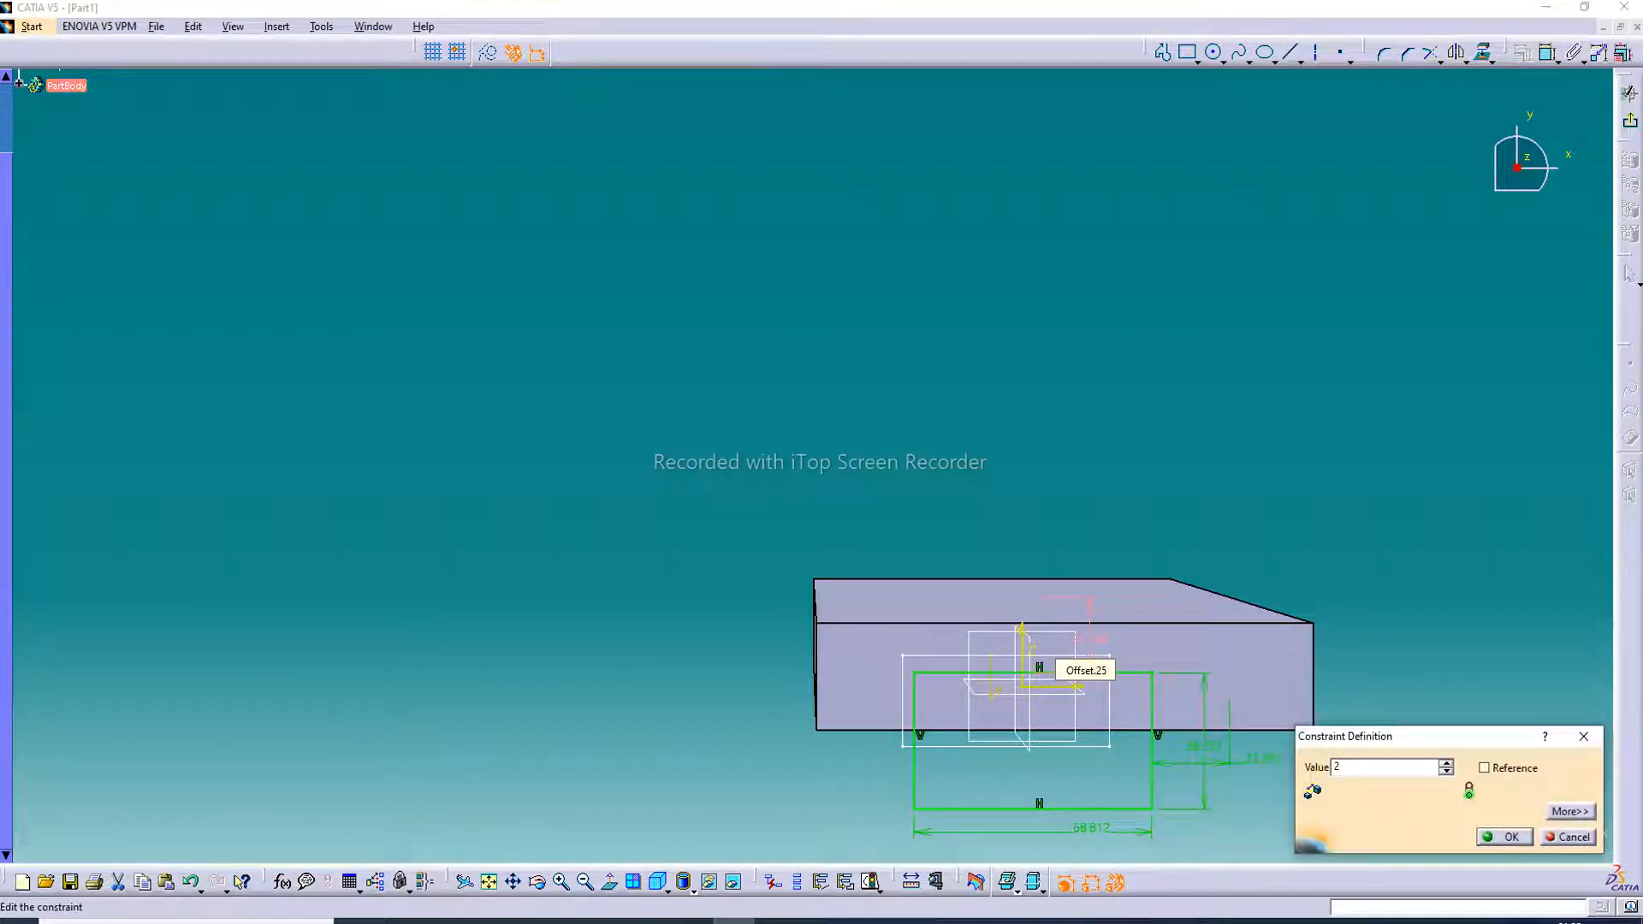
text(25mm)
key(Return)
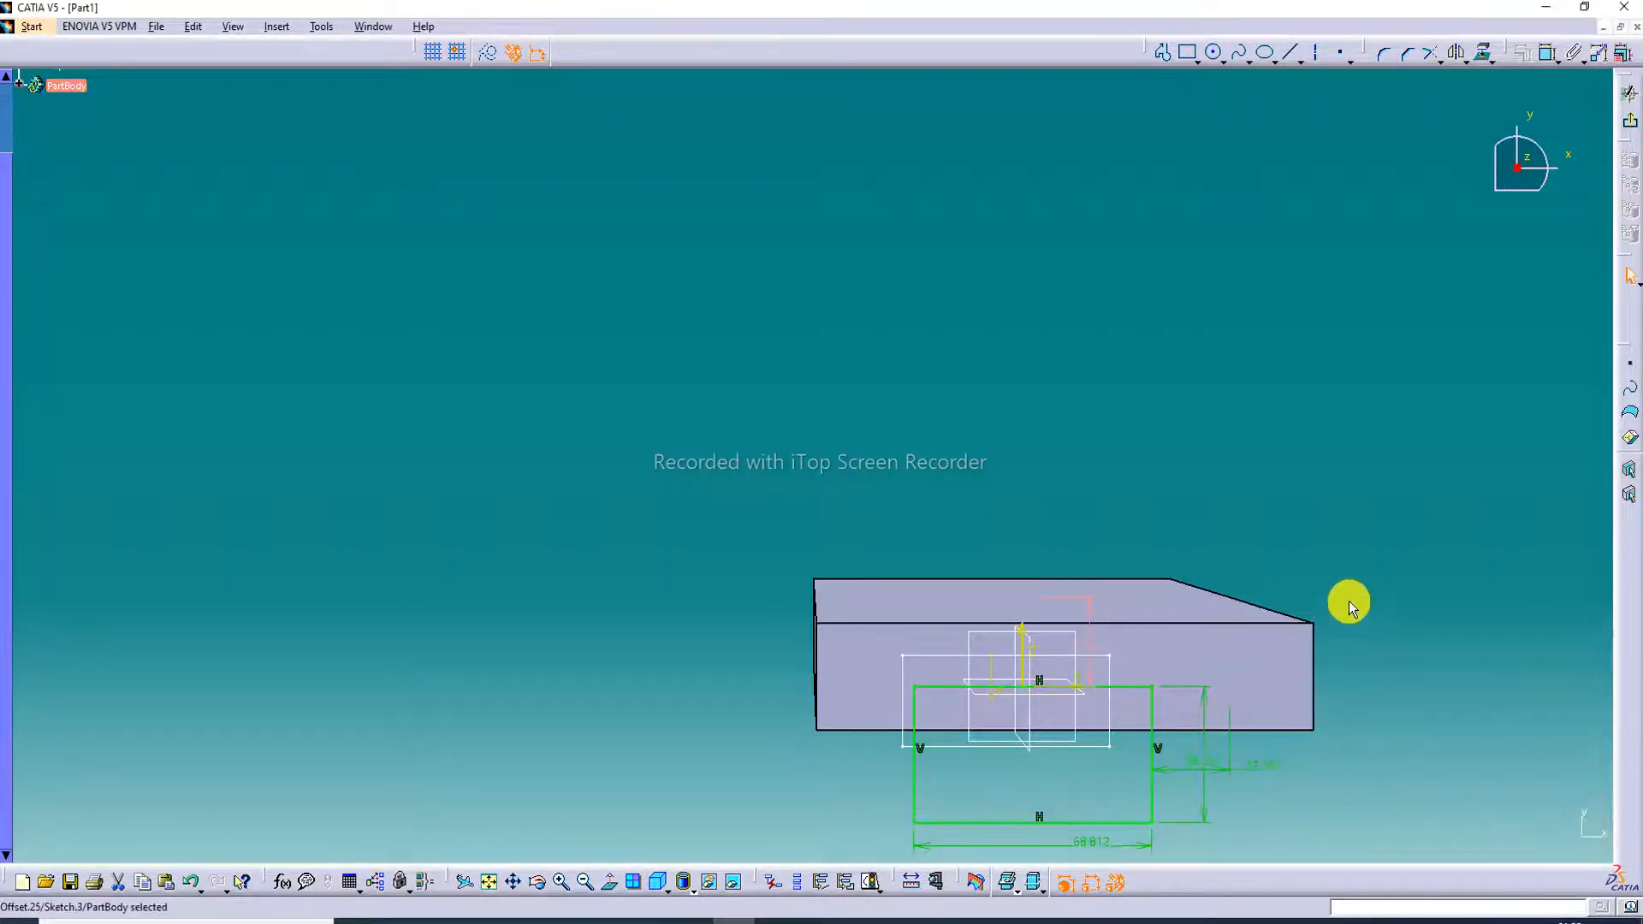
double_click(1091, 649)
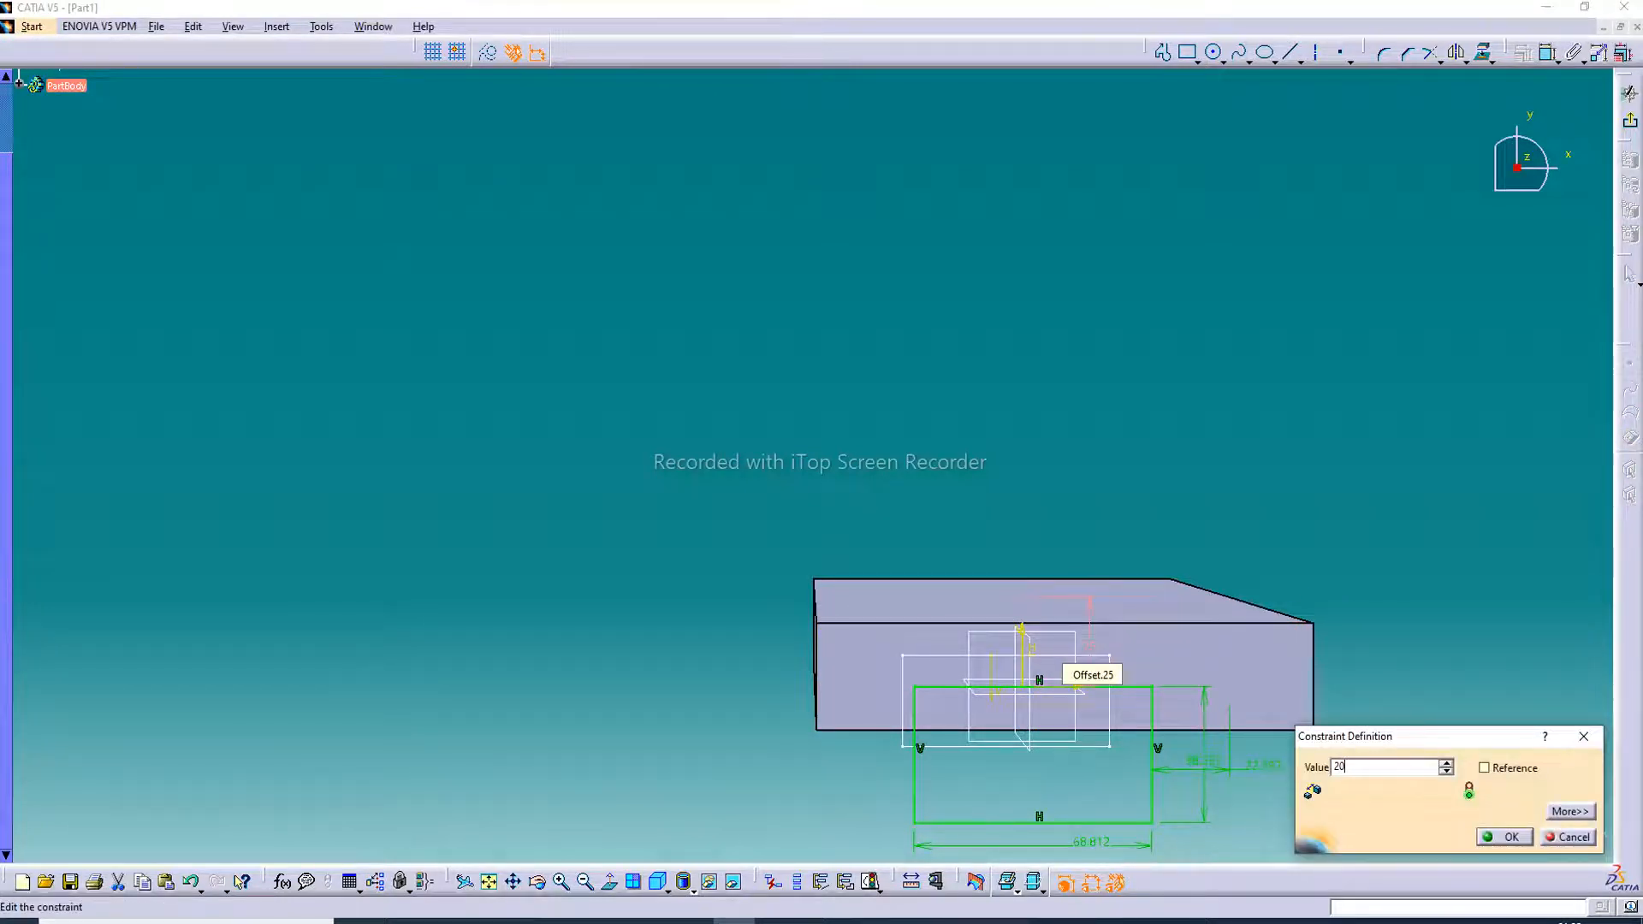
text(20)
key(Return)
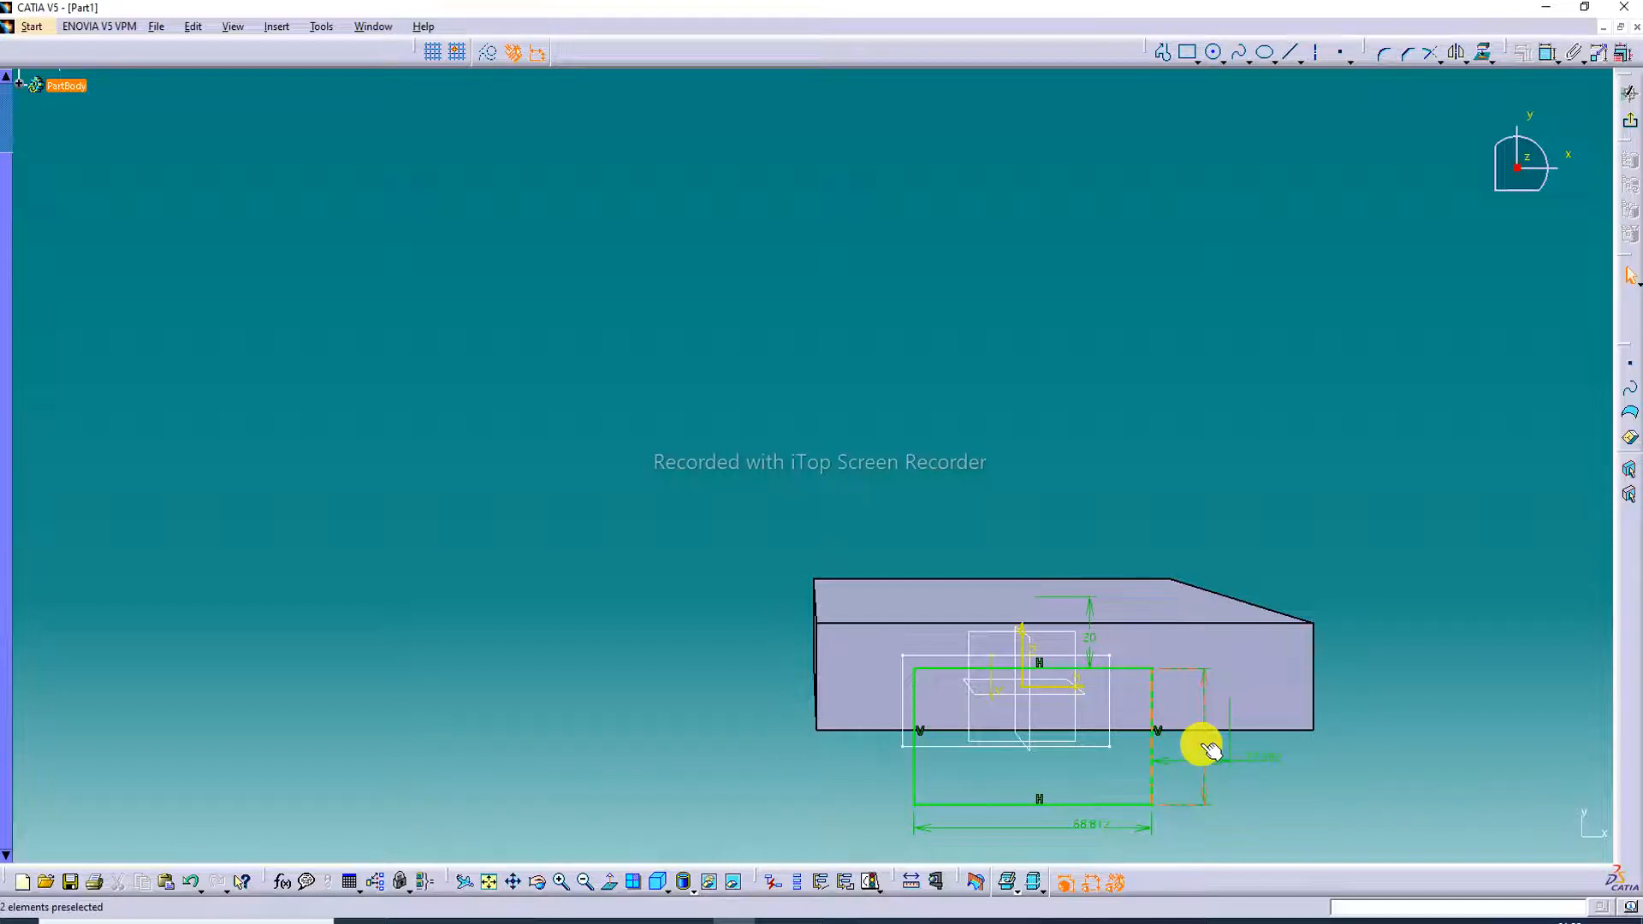
Set the rectangle's height to 45 mm and its offset from the block's right-hand edge to 25 mm
double_click(1203, 749)
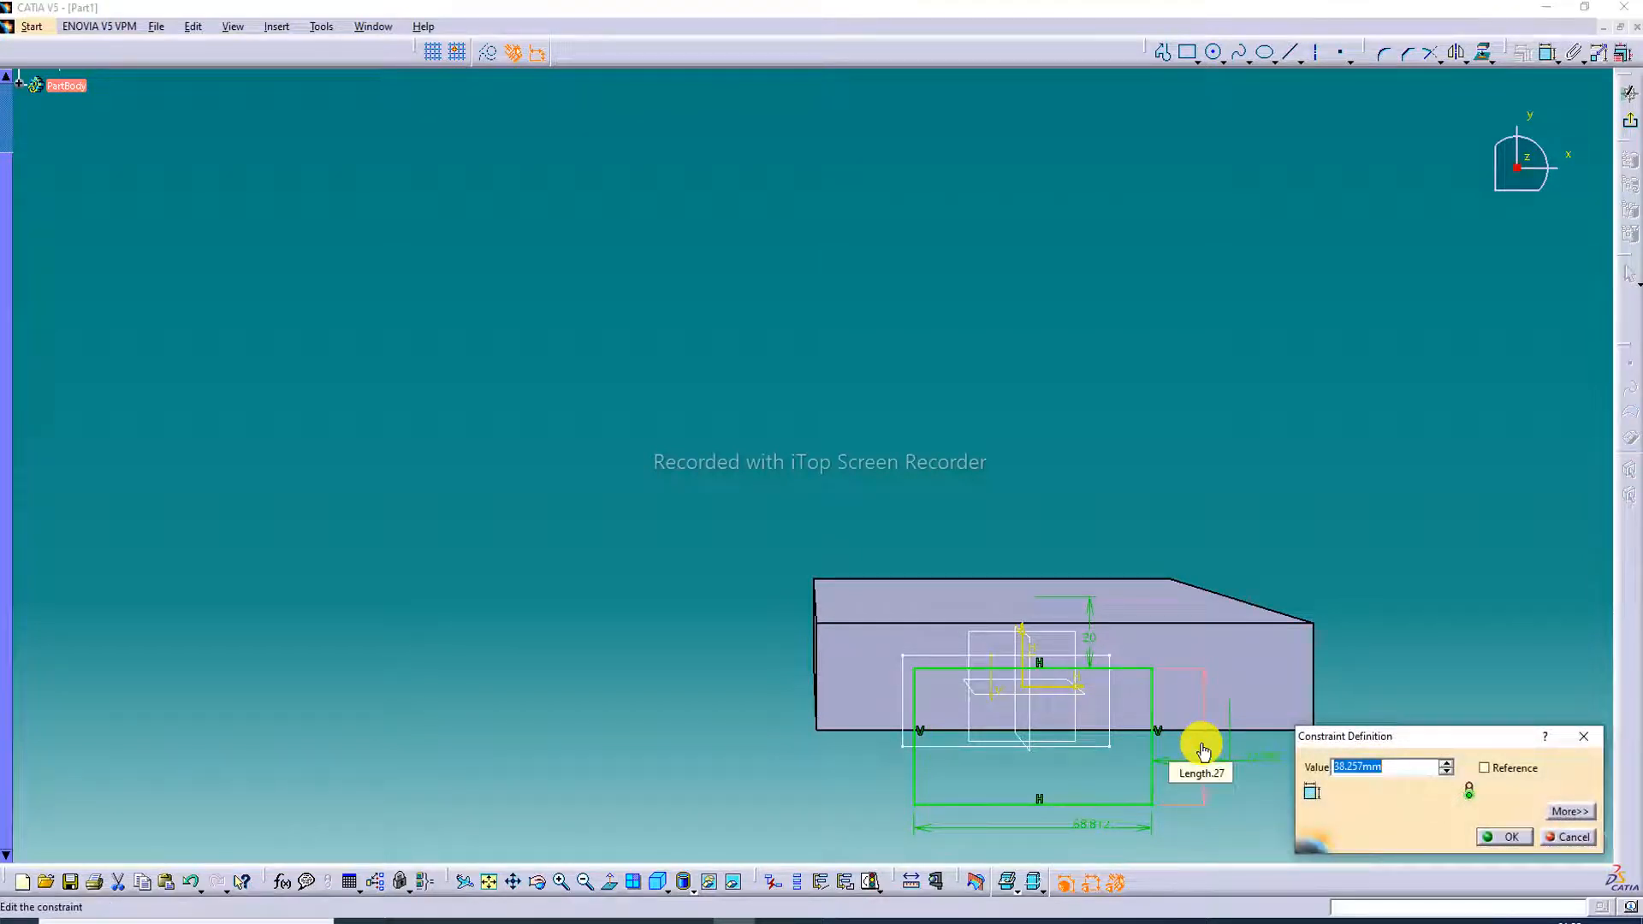
key(Return)
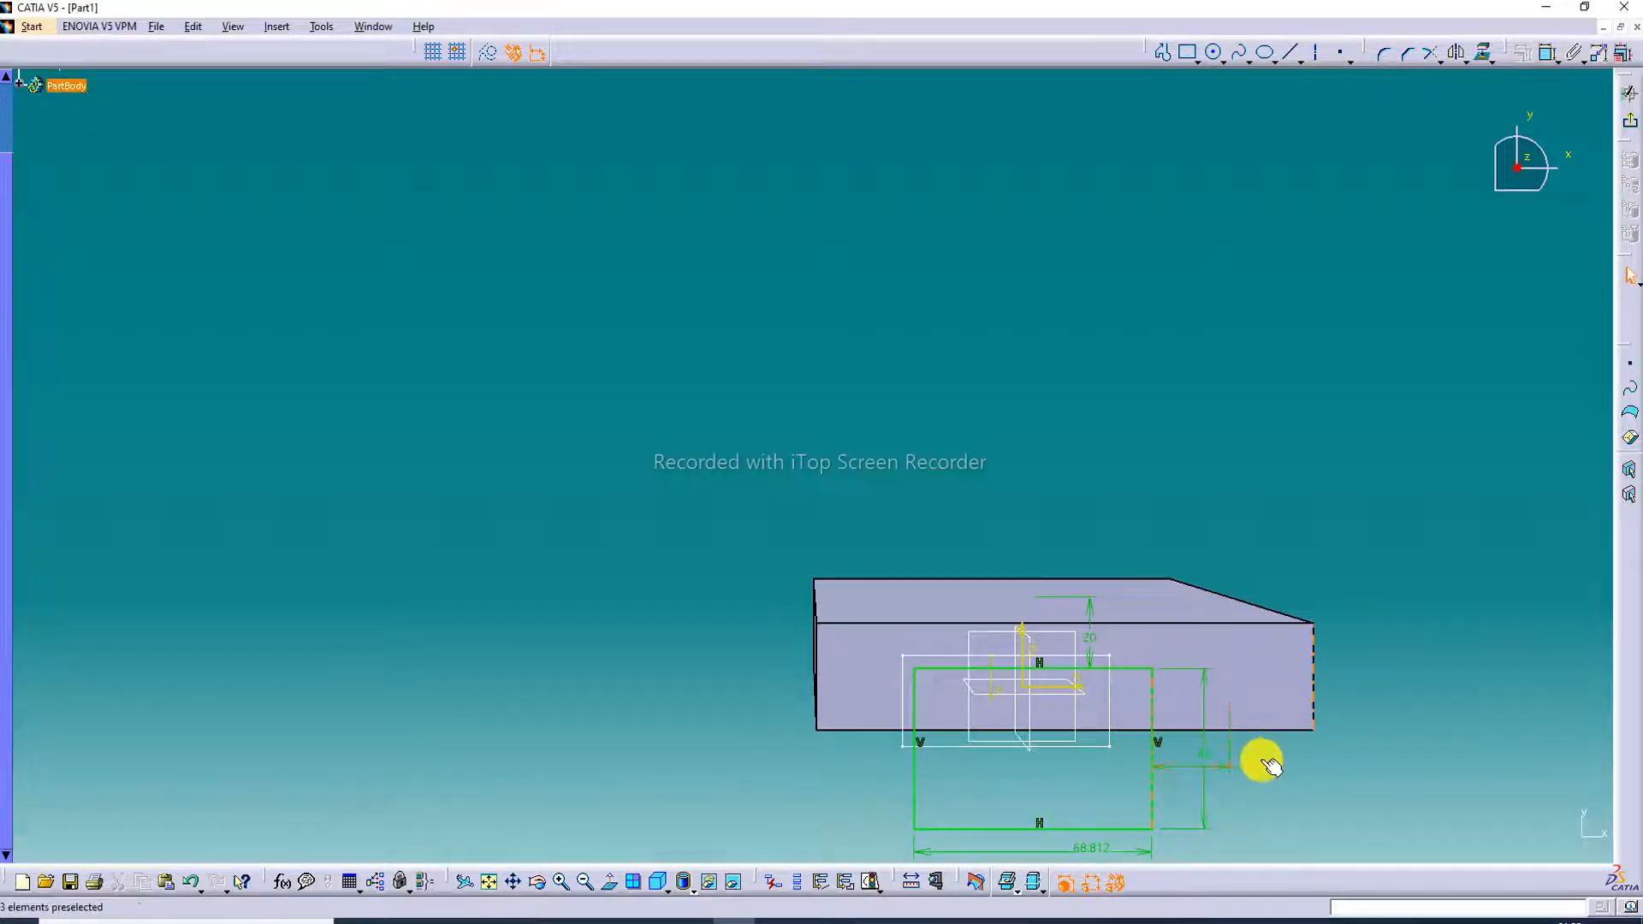
double_click(1257, 765)
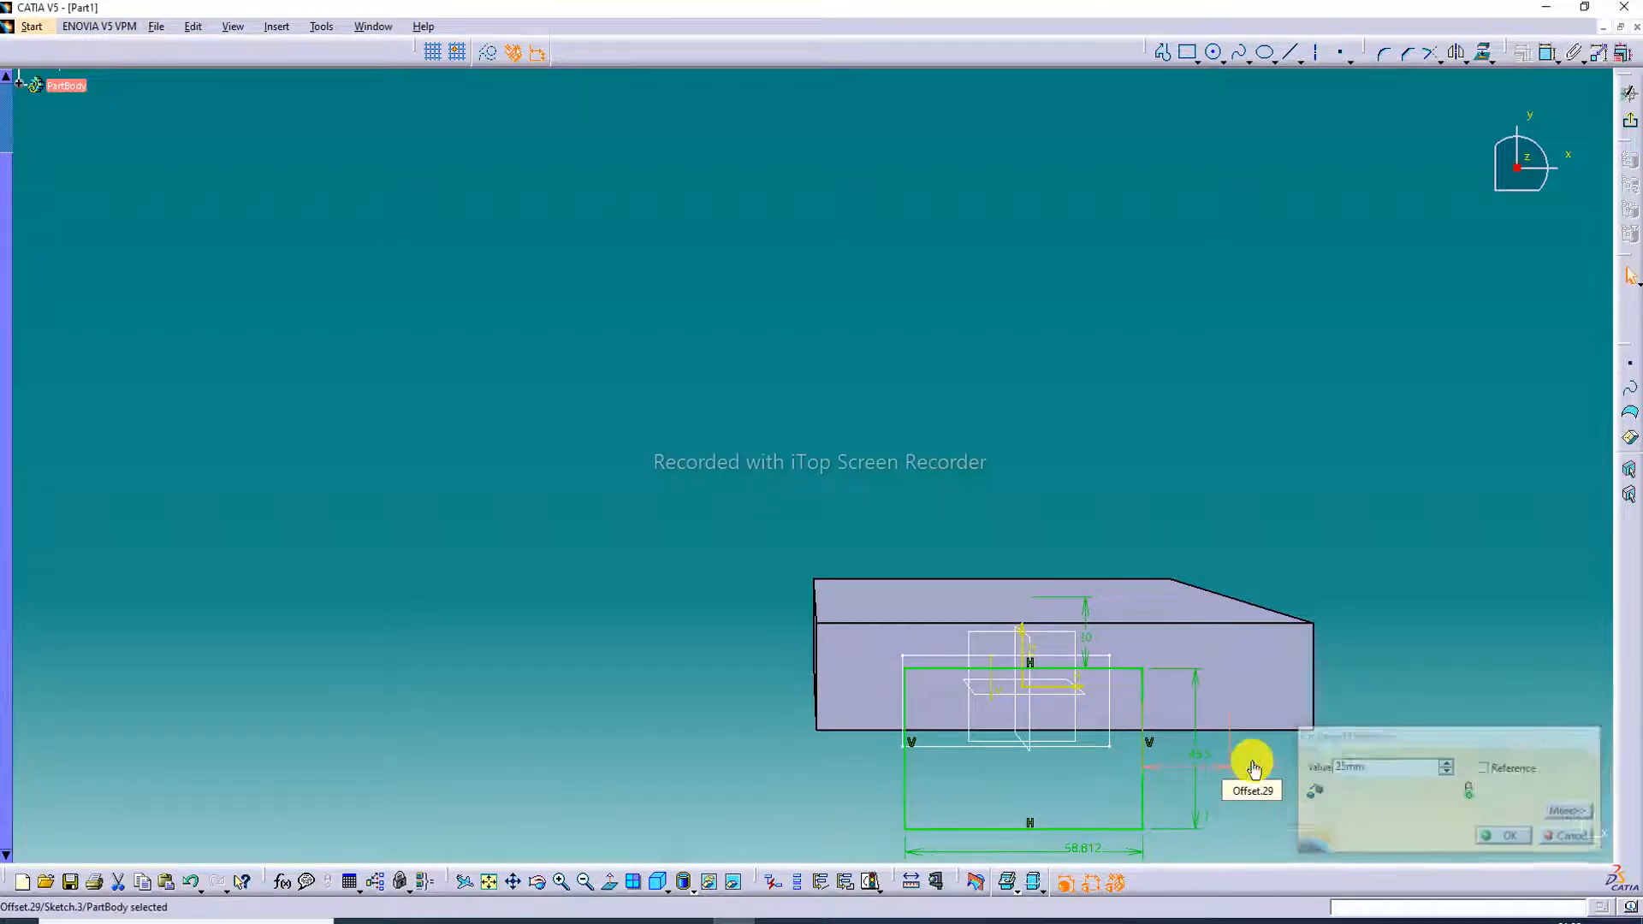
key(Return)
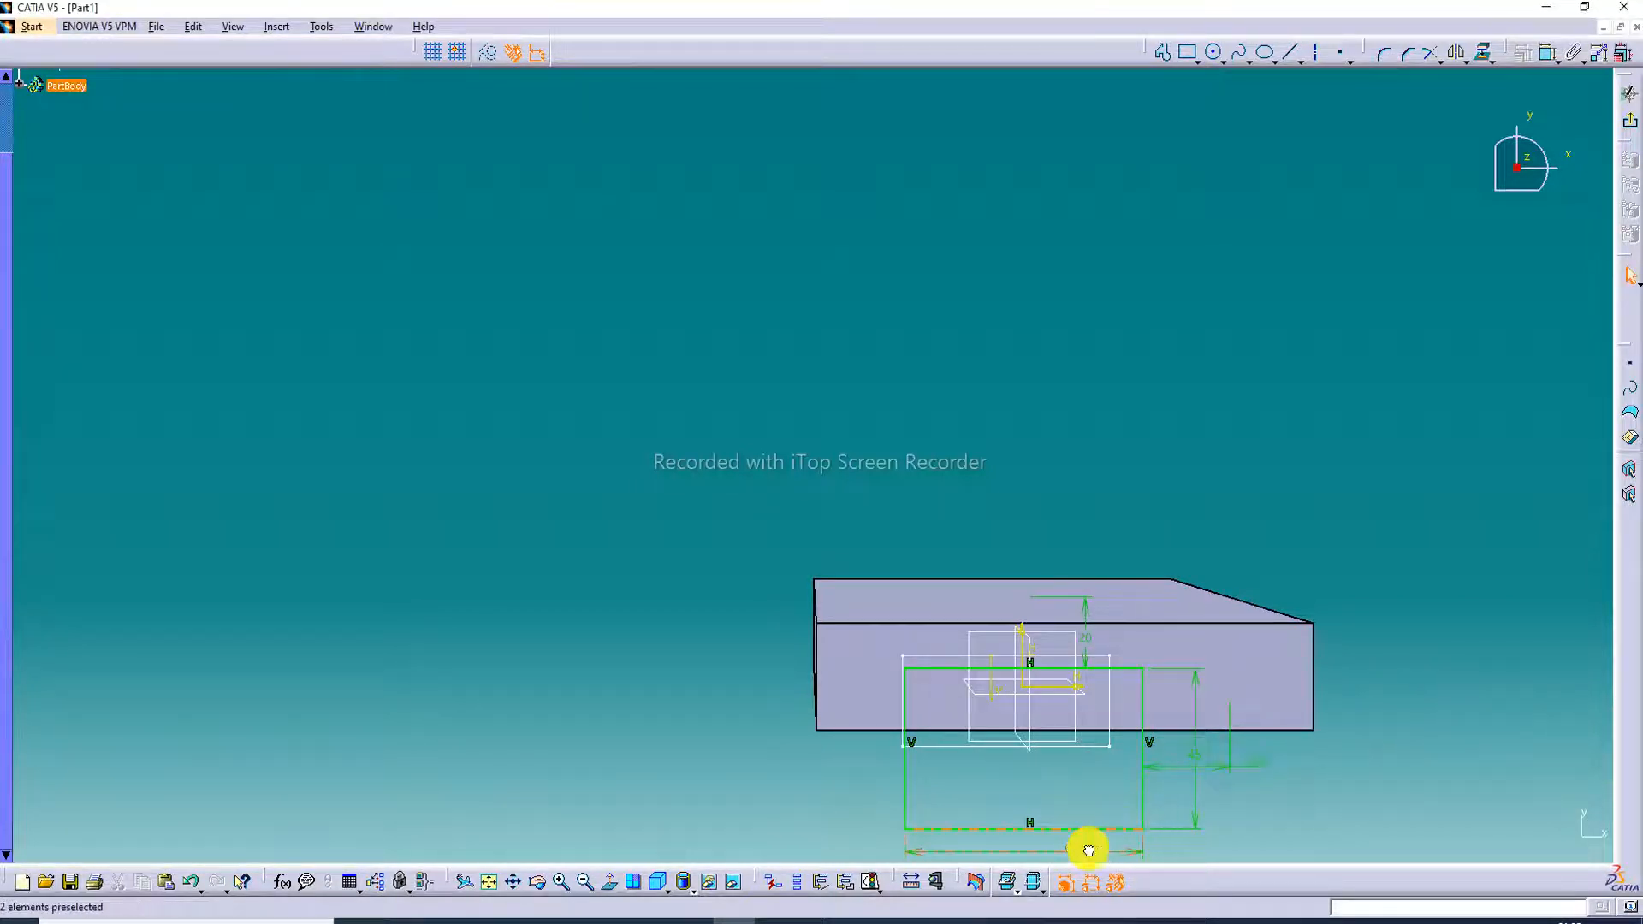
Set the rectangle's width to 80 mm
click(1088, 850)
double_click(1019, 846)
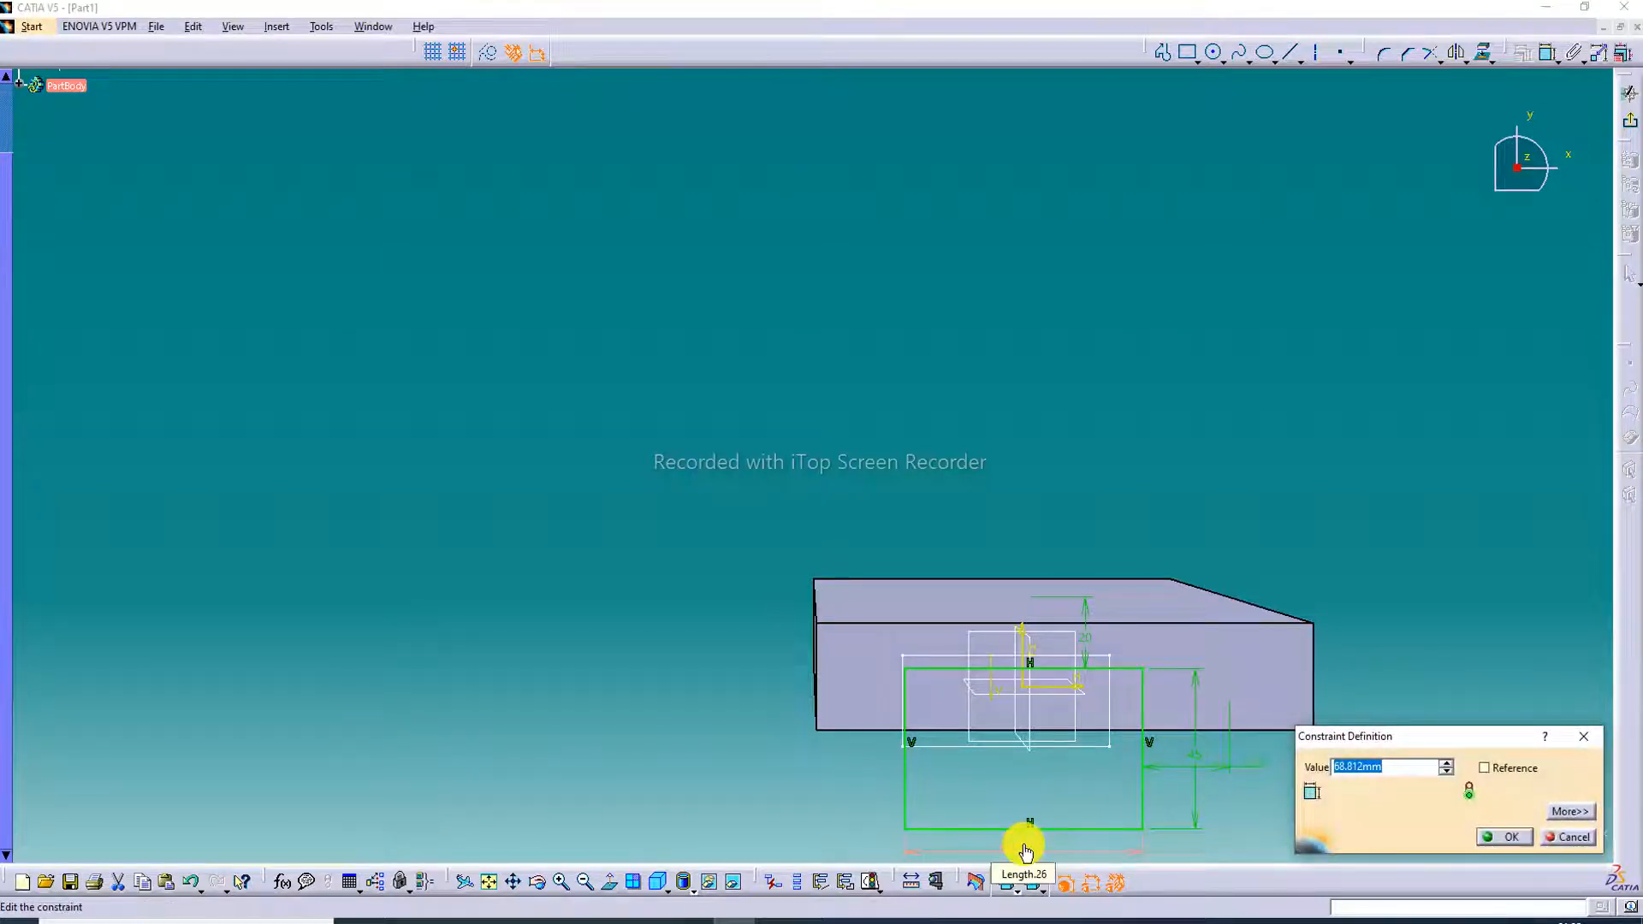
key(Return)
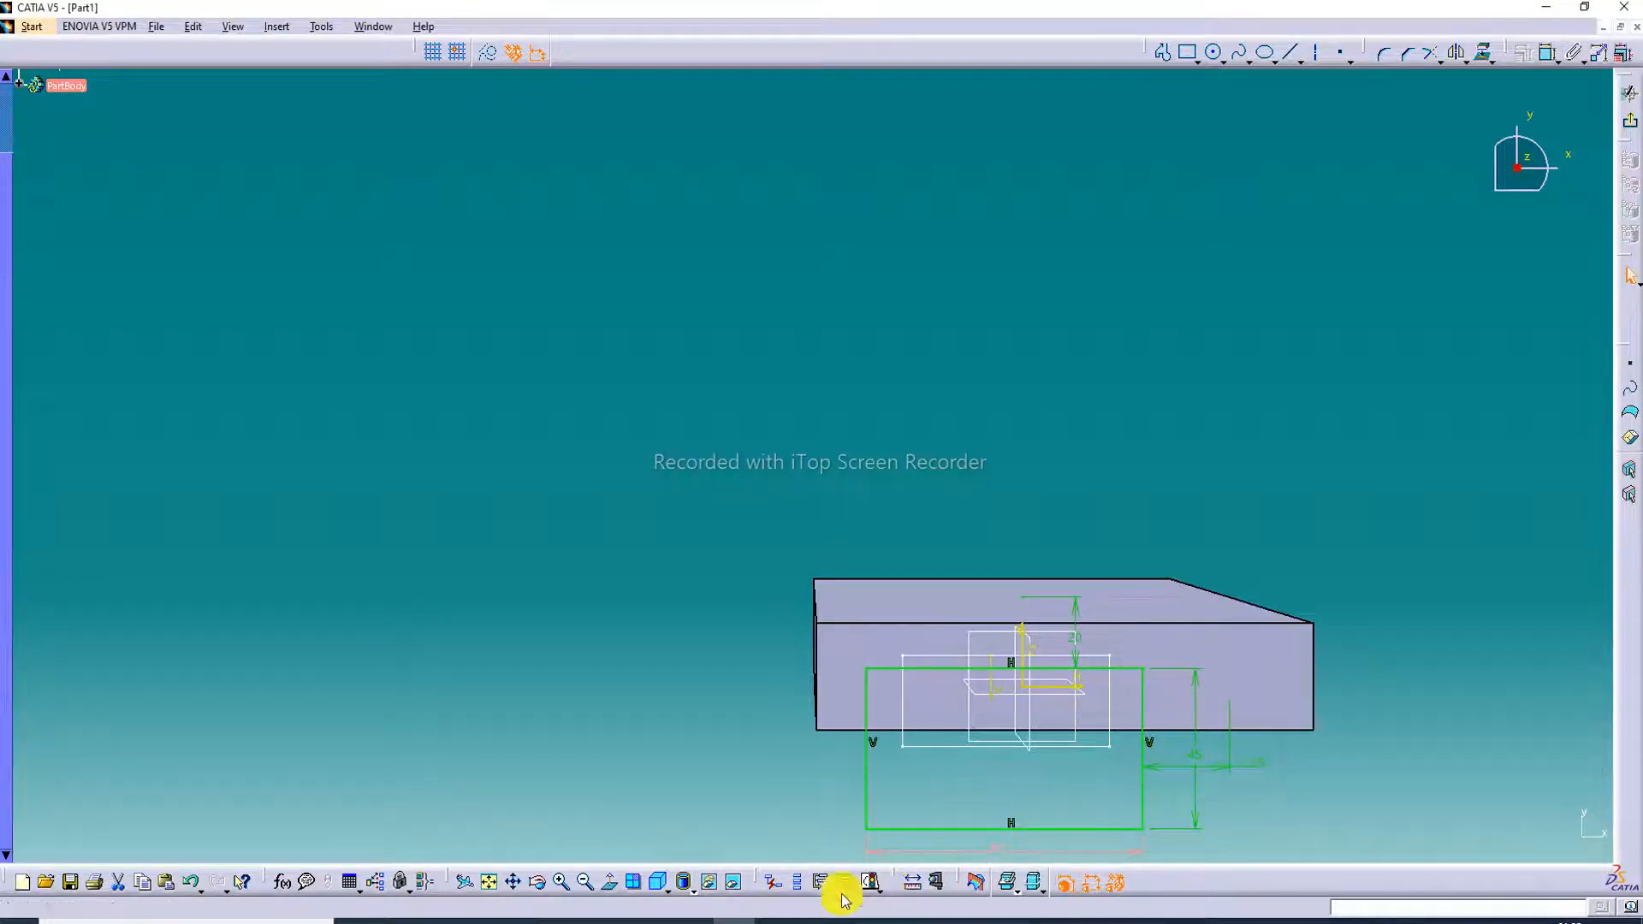
click(493, 885)
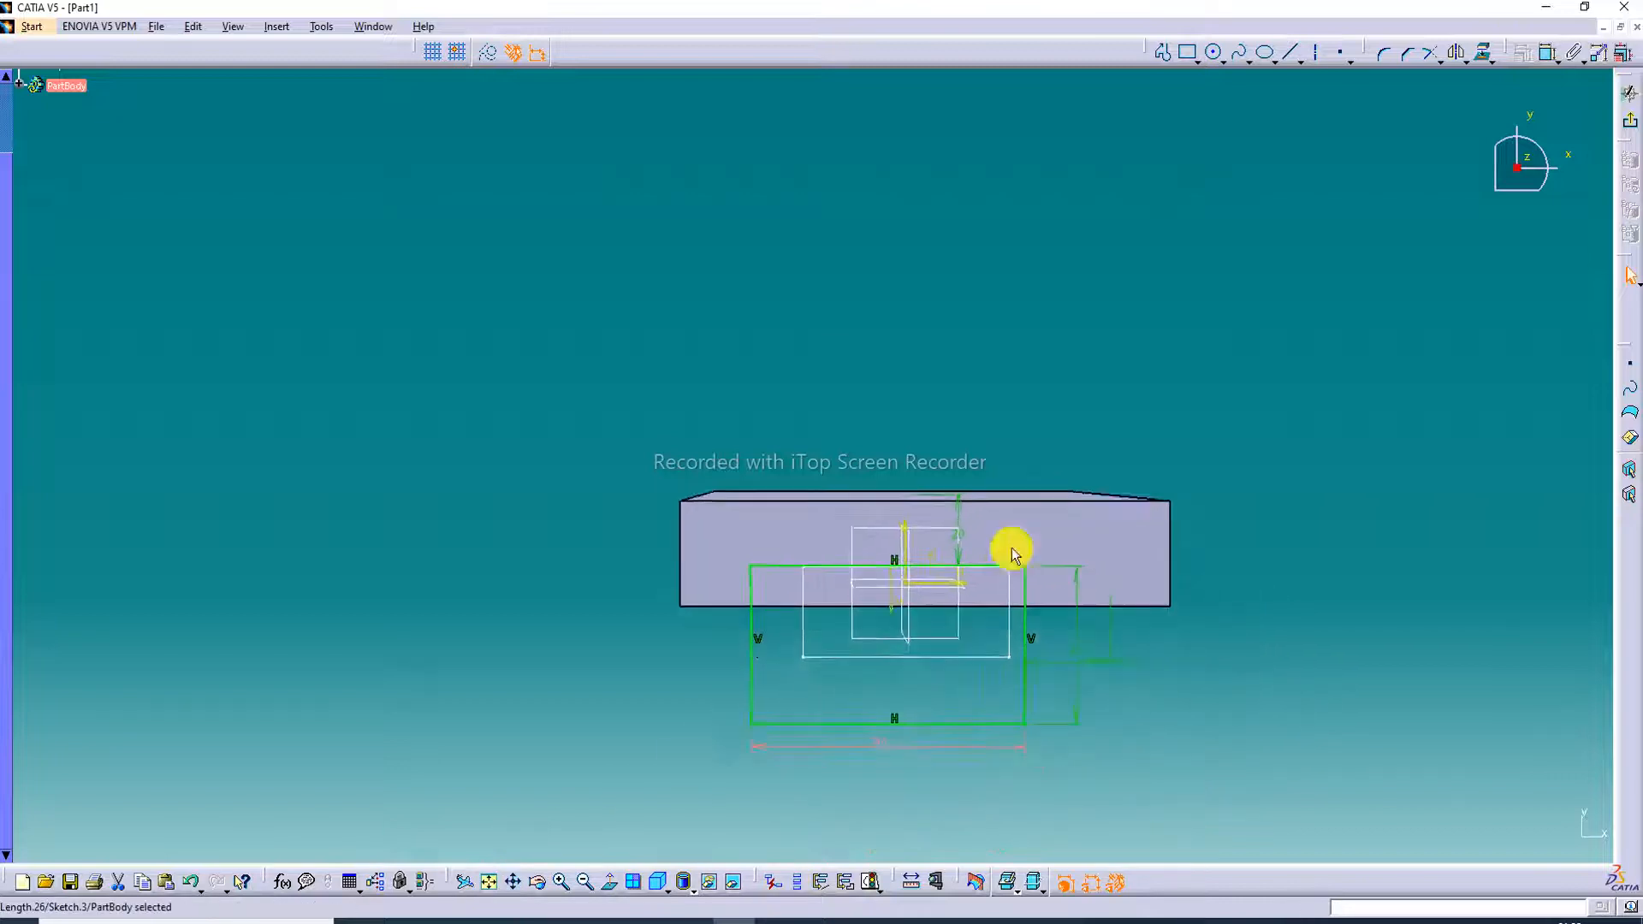
click(799, 682)
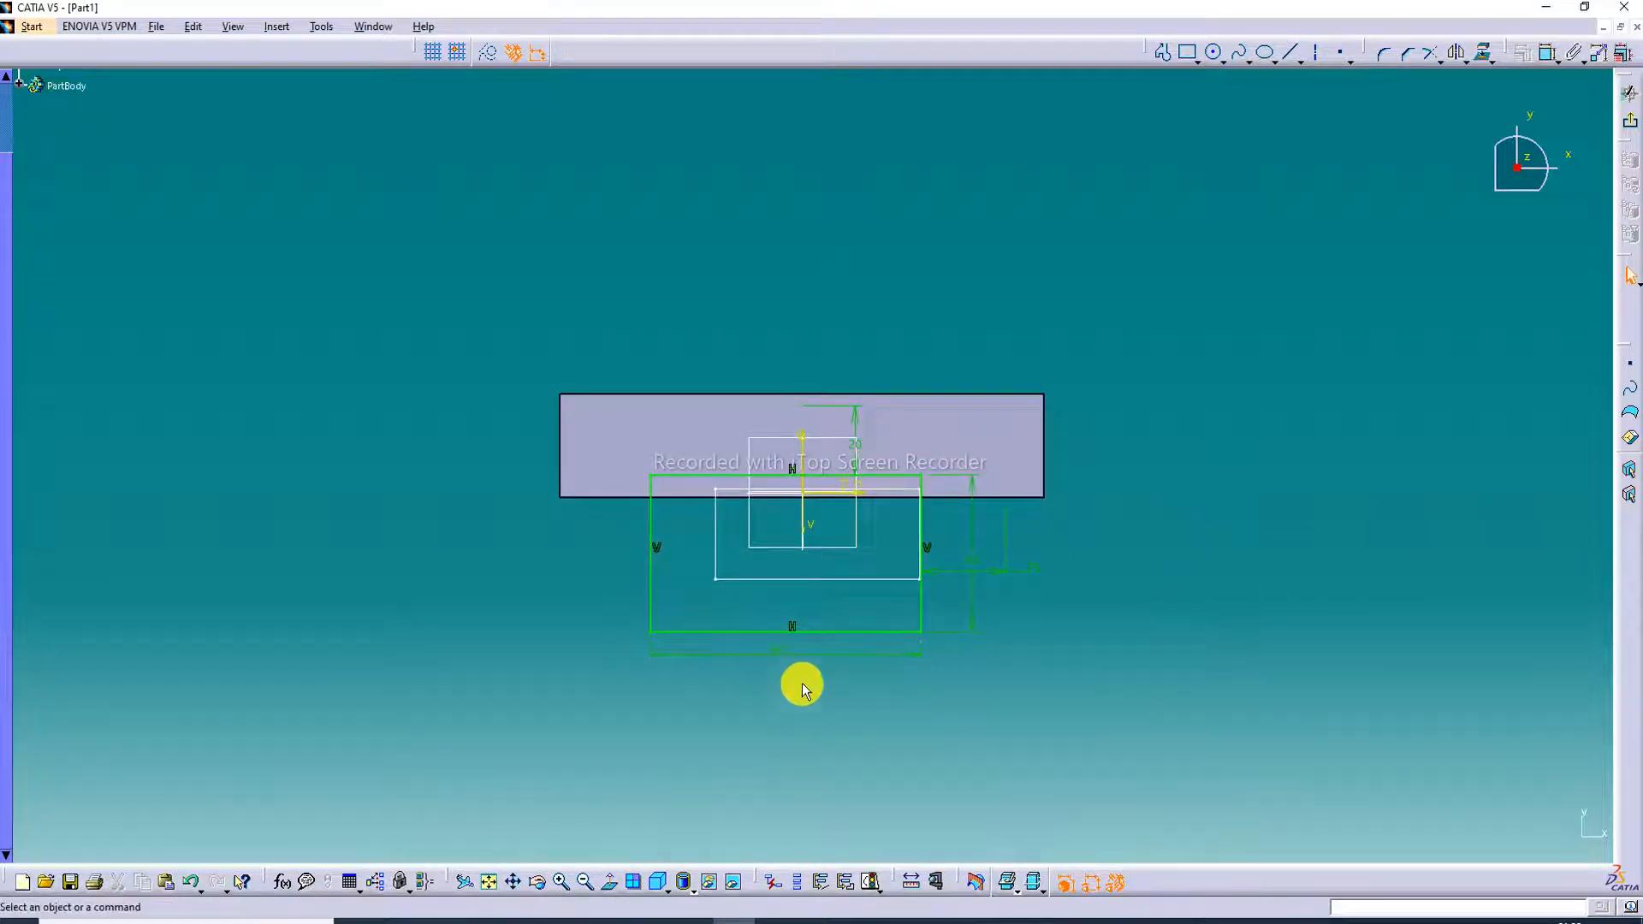
Move the rectangle's height and upper offset dimension lines further to the right and exit the sketch
click(993, 571)
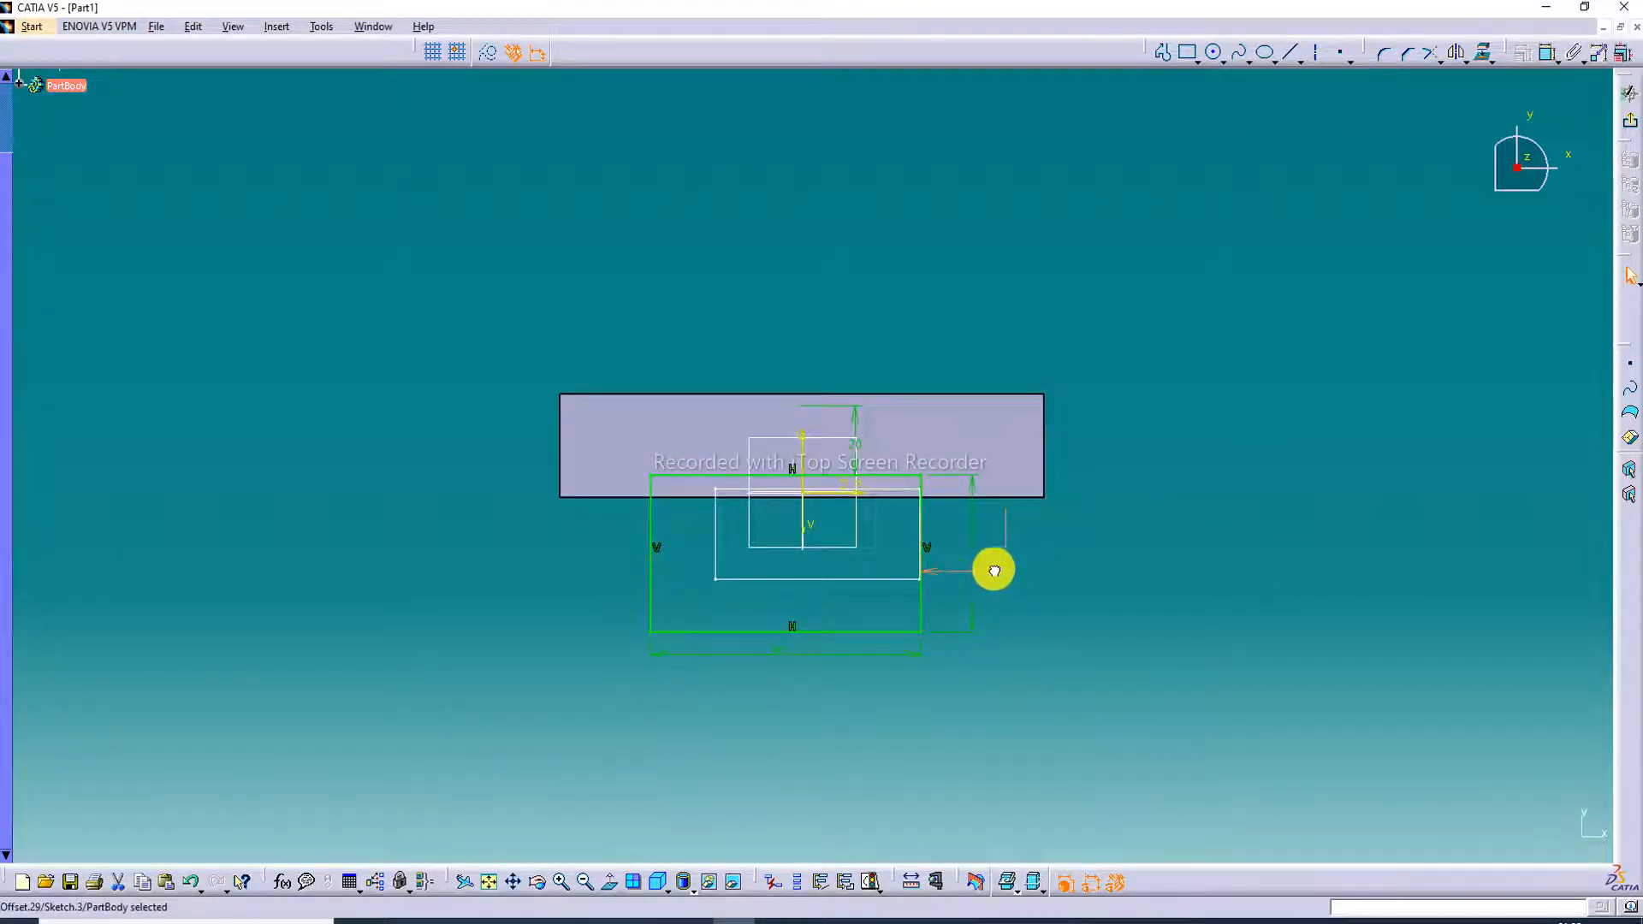
click(1075, 596)
click(972, 553)
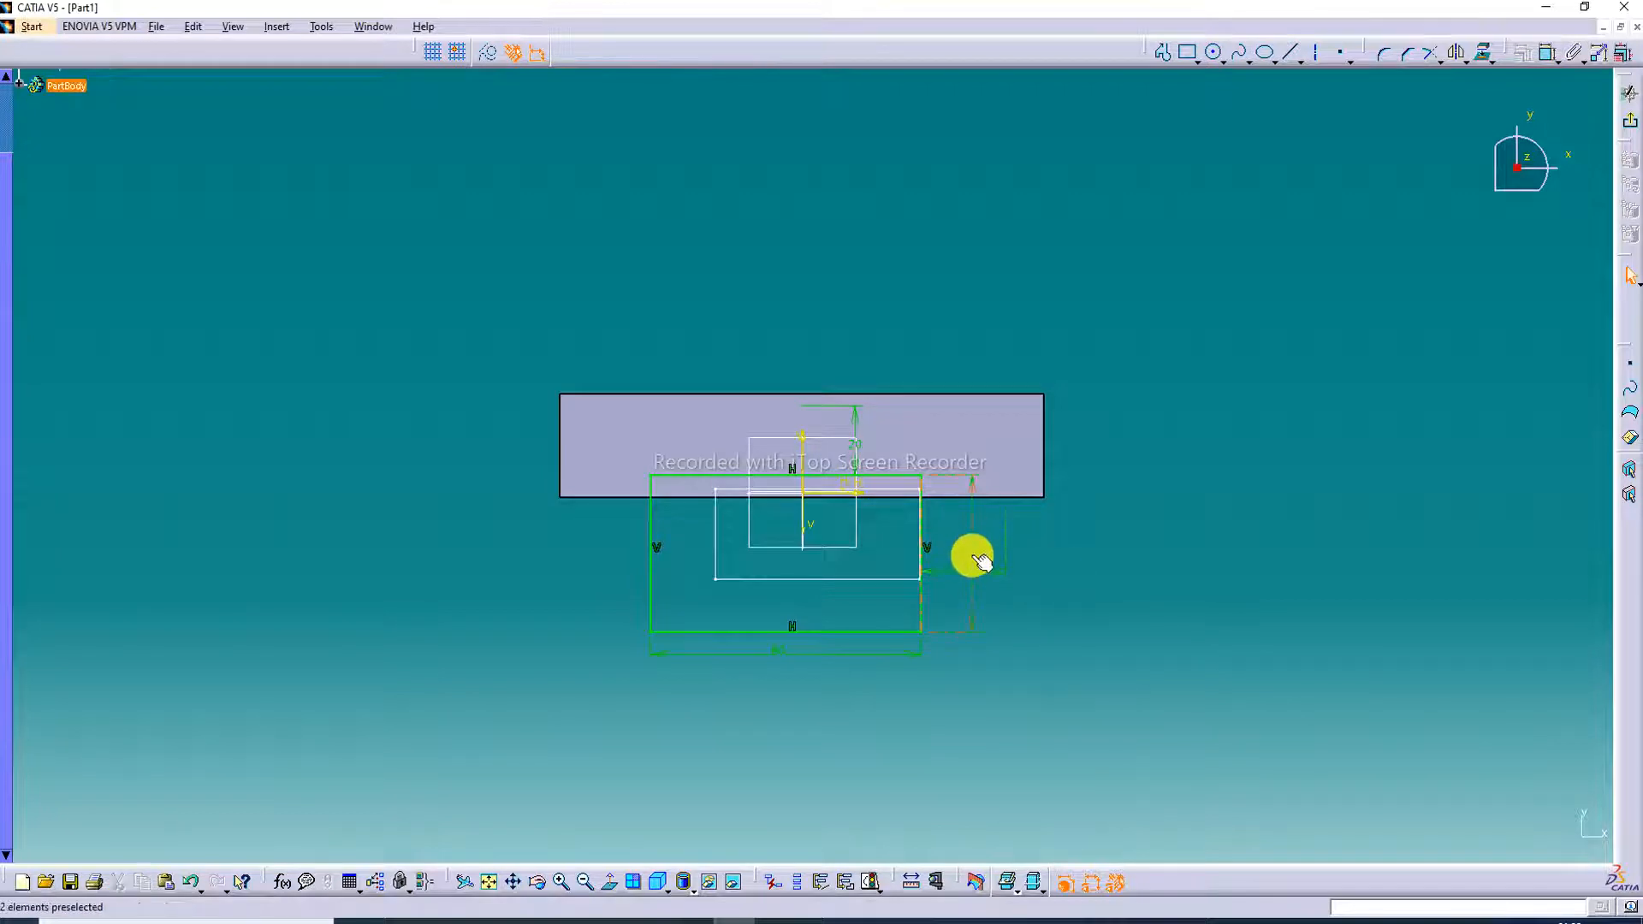
drag(972, 554, 1009, 496)
click(1093, 531)
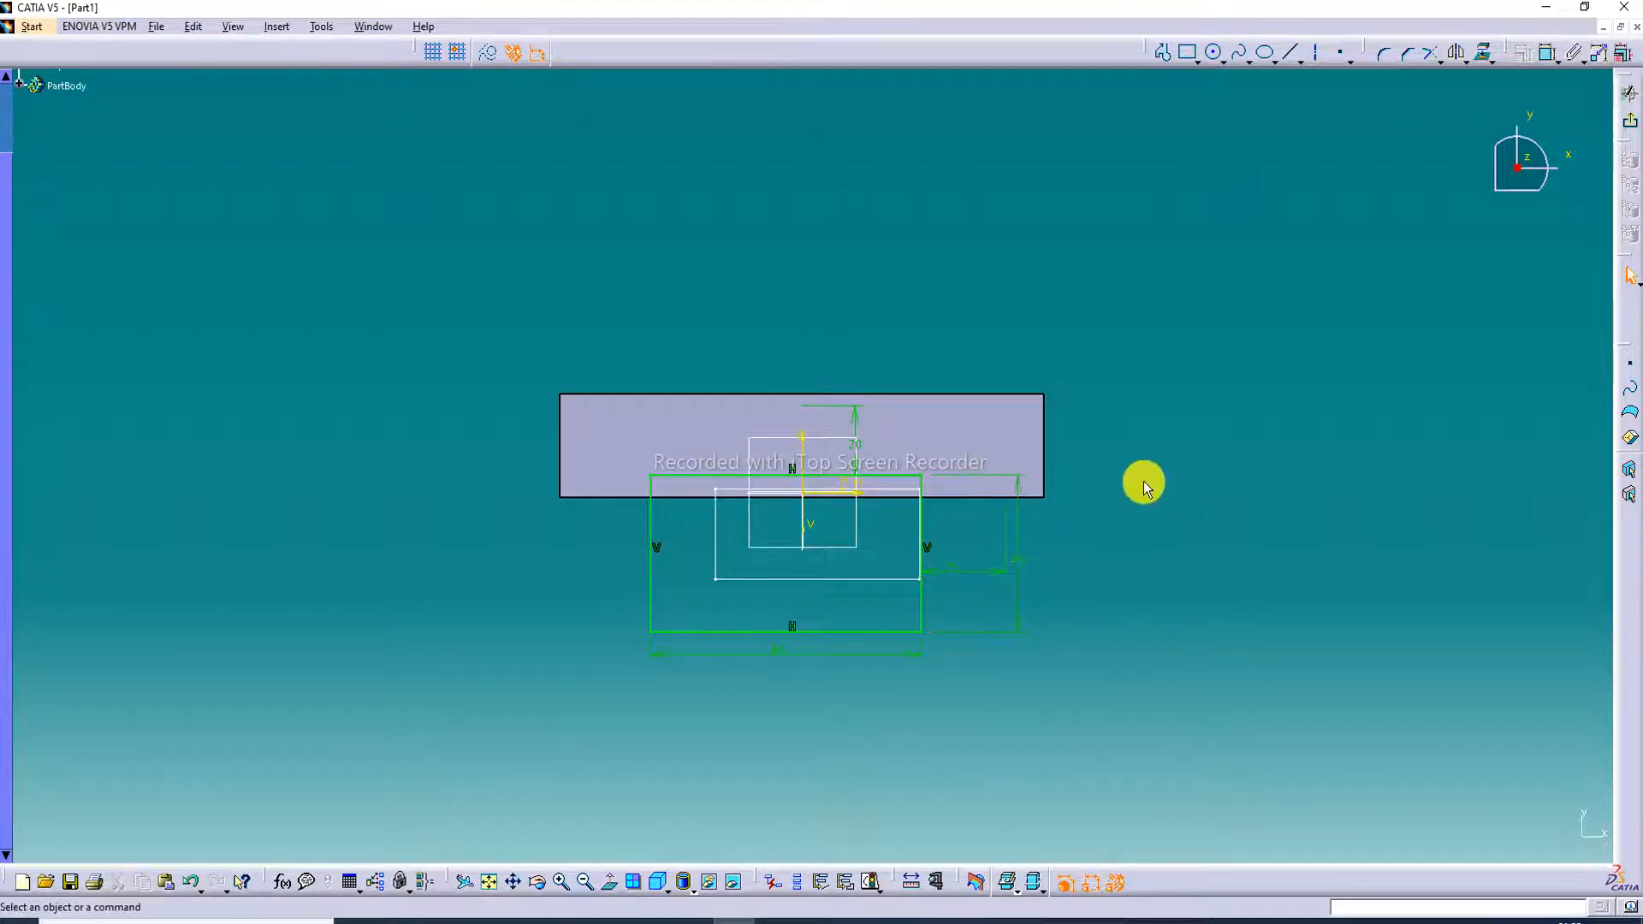
drag(866, 438, 900, 440)
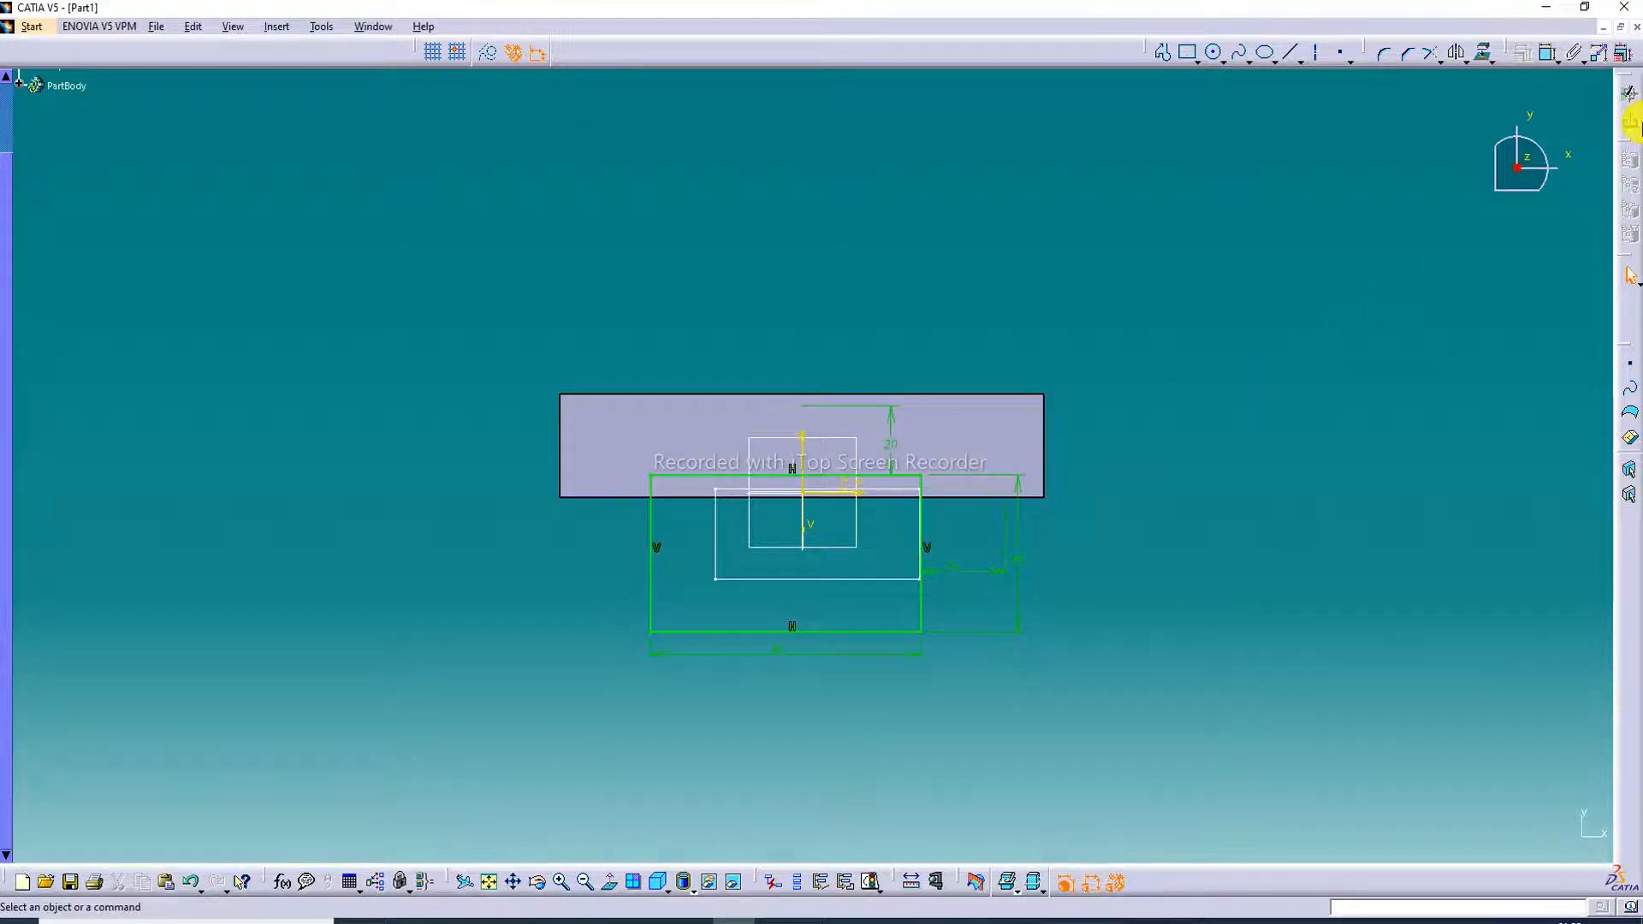
click(1631, 125)
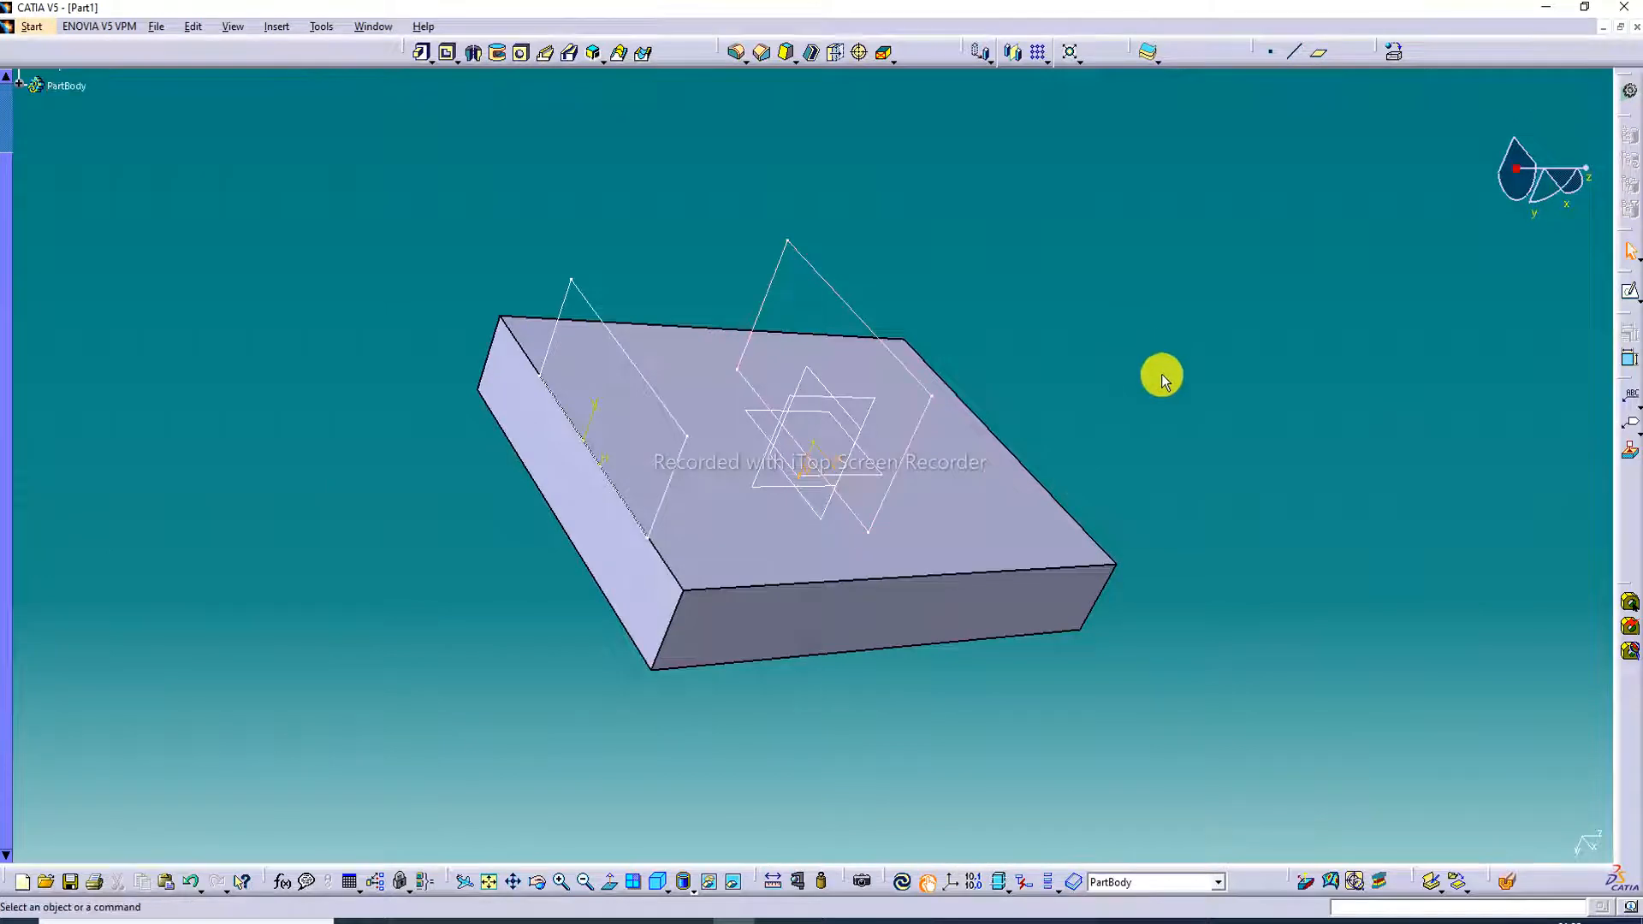
Expand the part body and reopen the xy-plane rectangle sketch, Sketch.3, for editing
middle_drag(1147, 383, 749, 204)
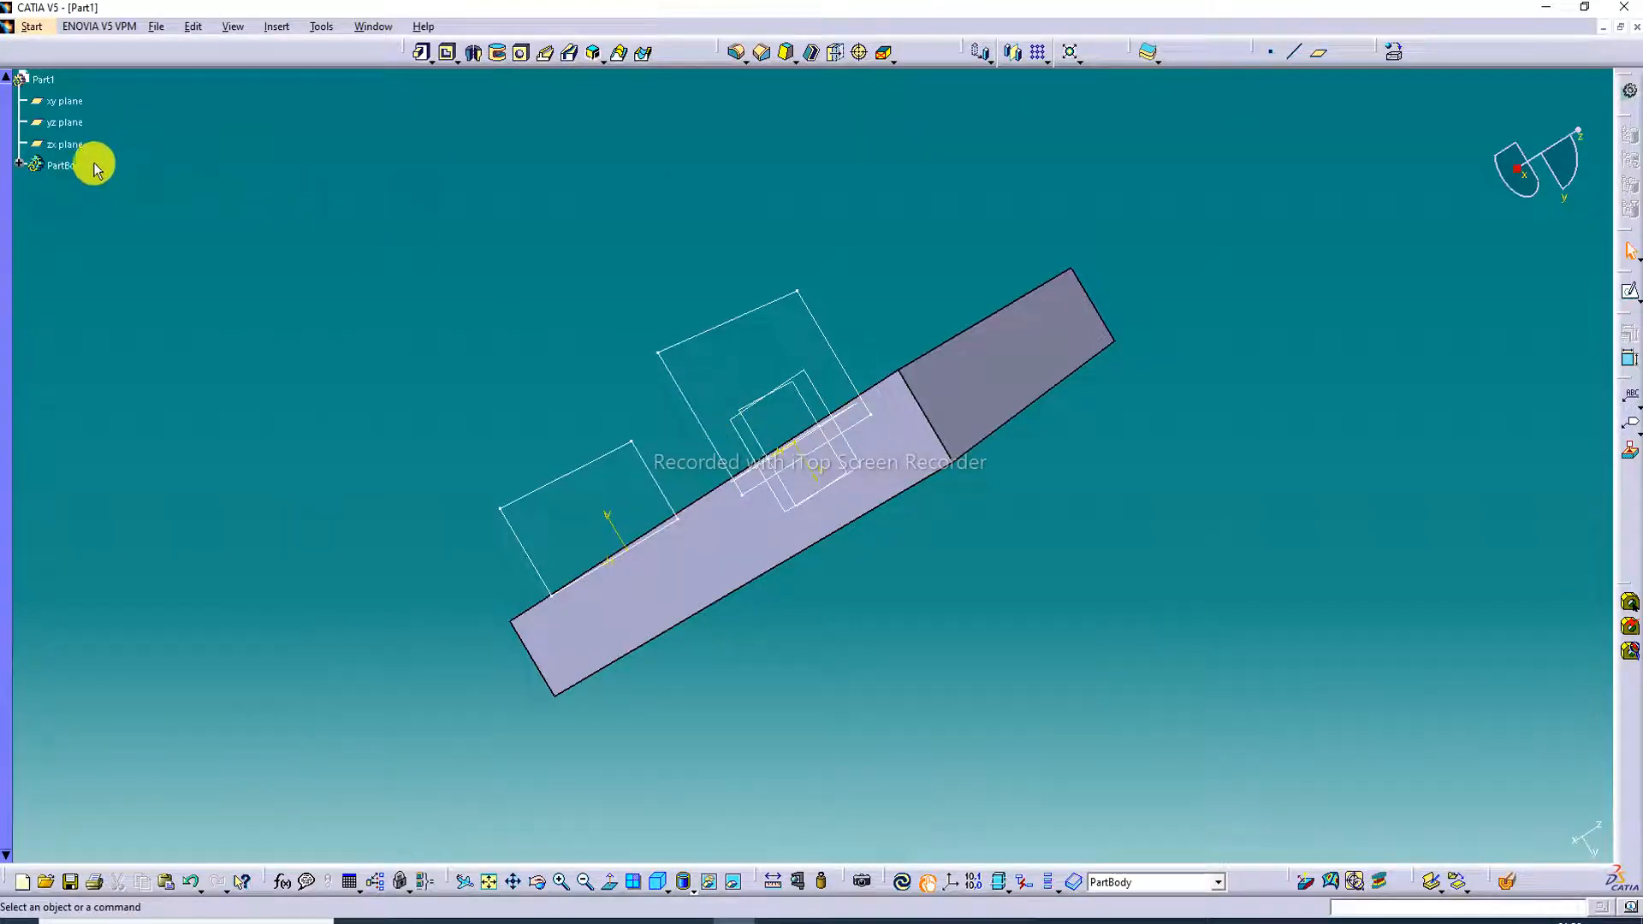
click(19, 163)
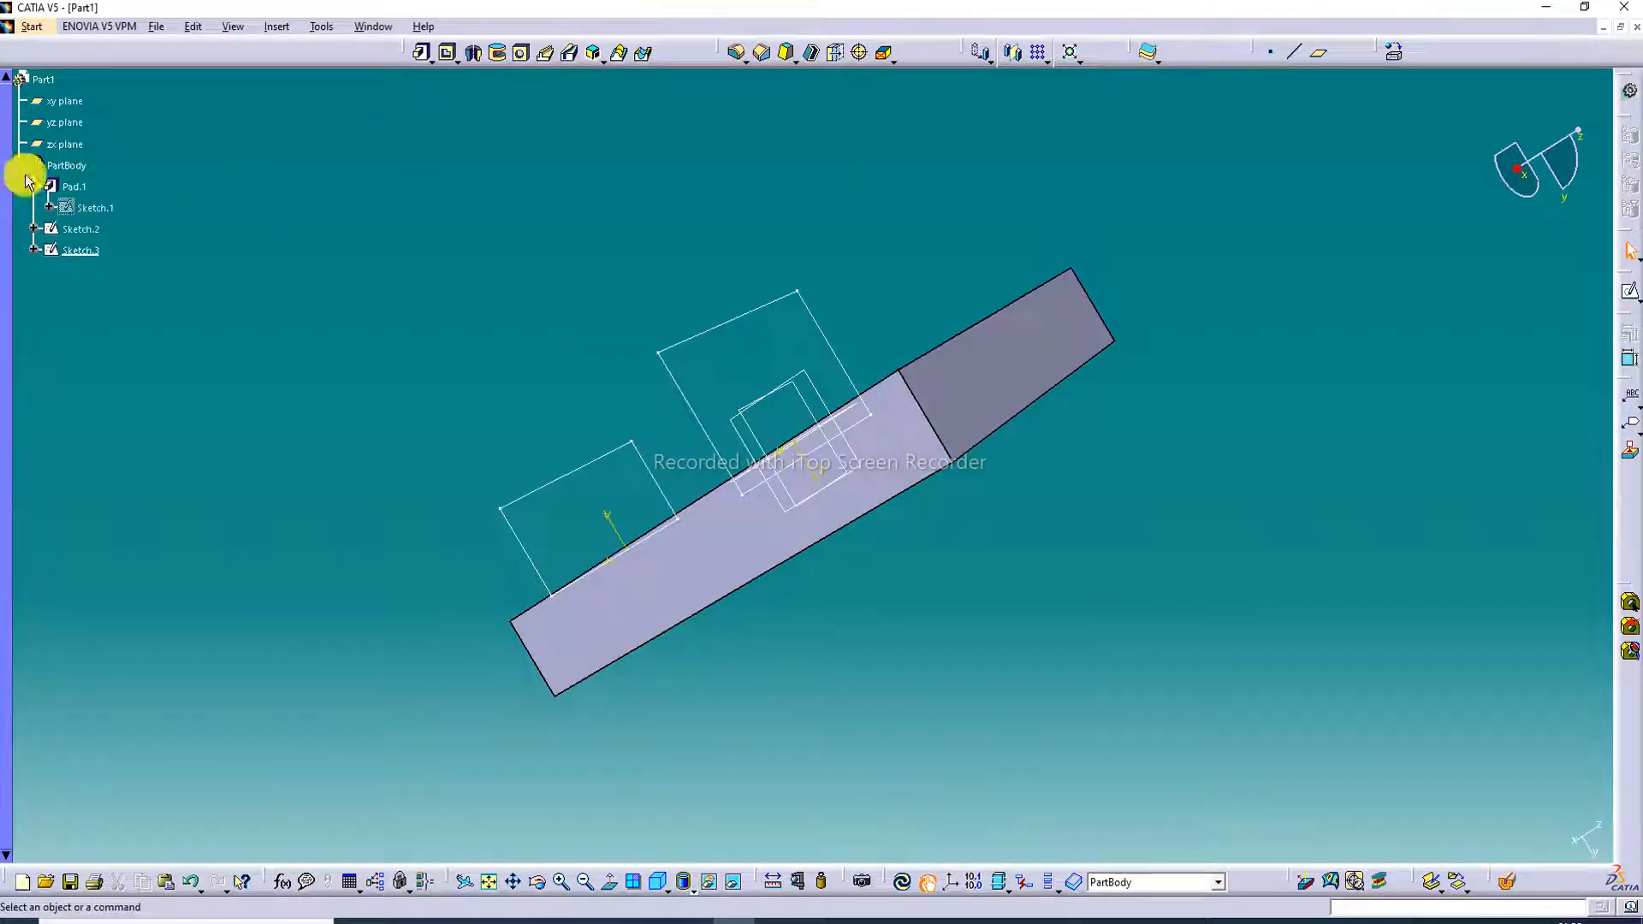
click(67, 251)
right_click(66, 251)
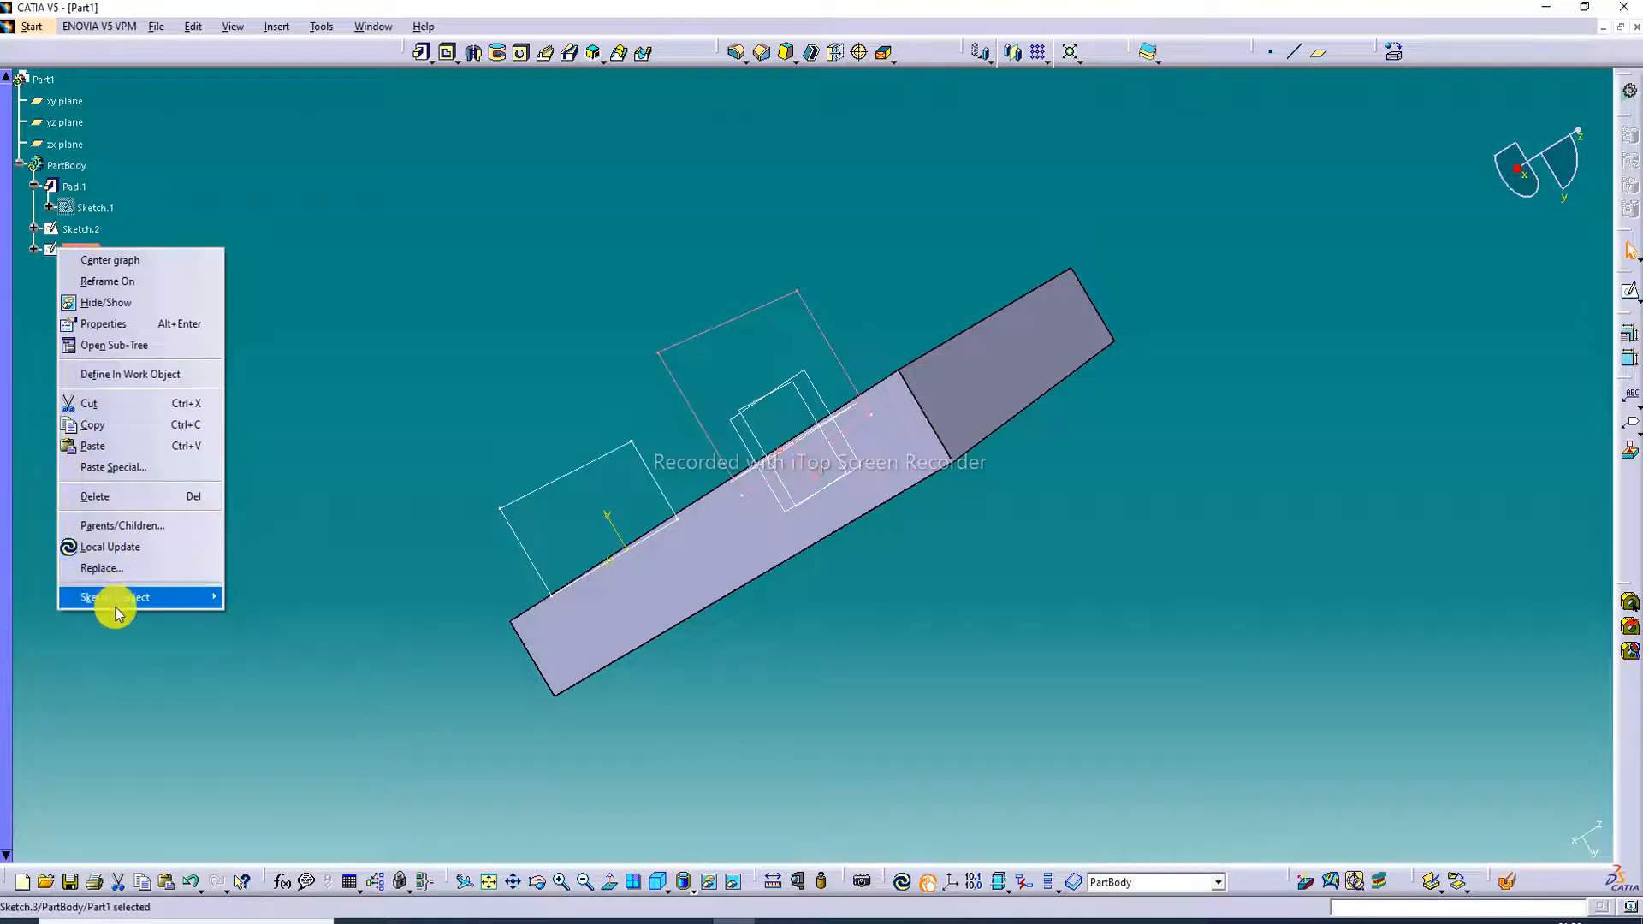
mouse_move(163, 596)
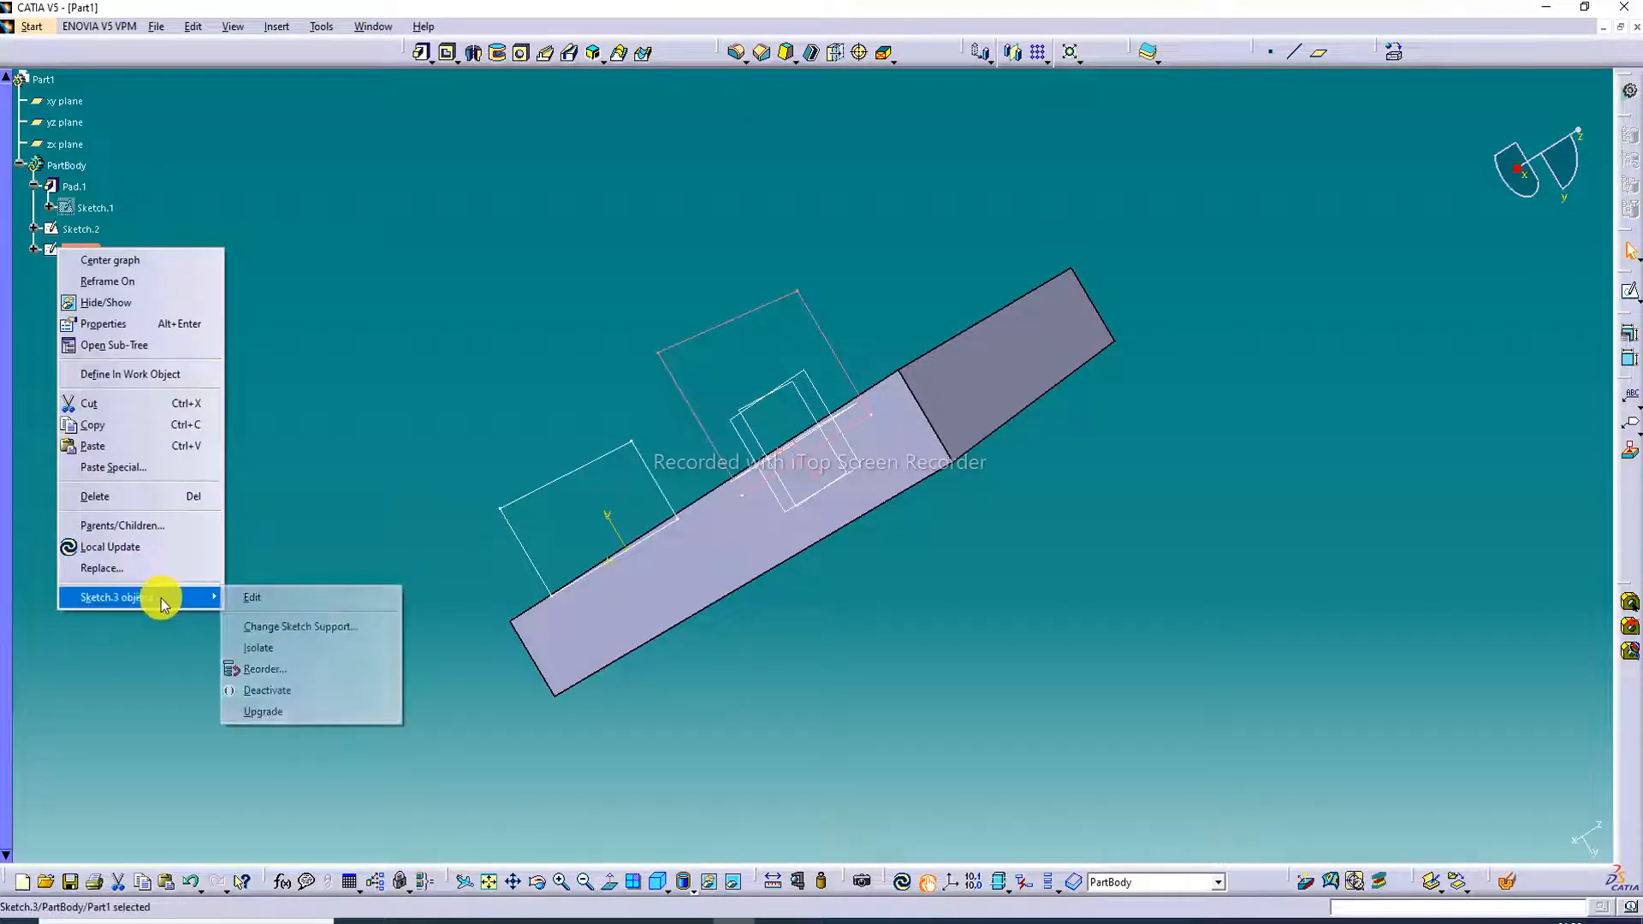
click(261, 594)
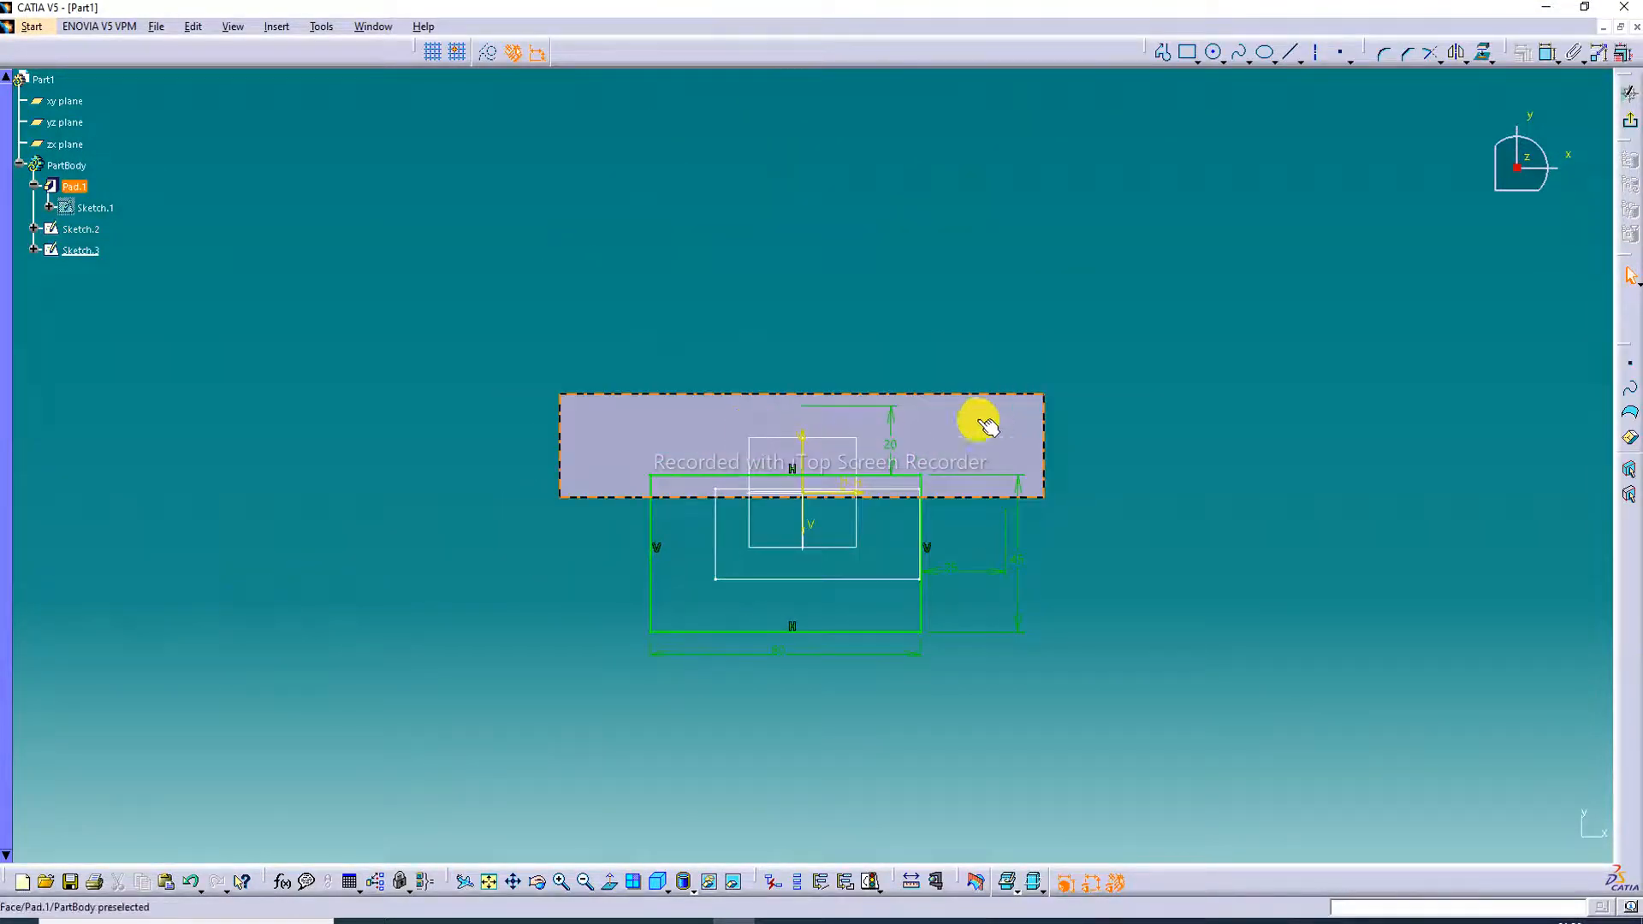
Set the distance from the rectangle's upper side to the block's upper edge to 10 mm and exit the sketch
click(889, 442)
double_click(889, 443)
text(10mm)
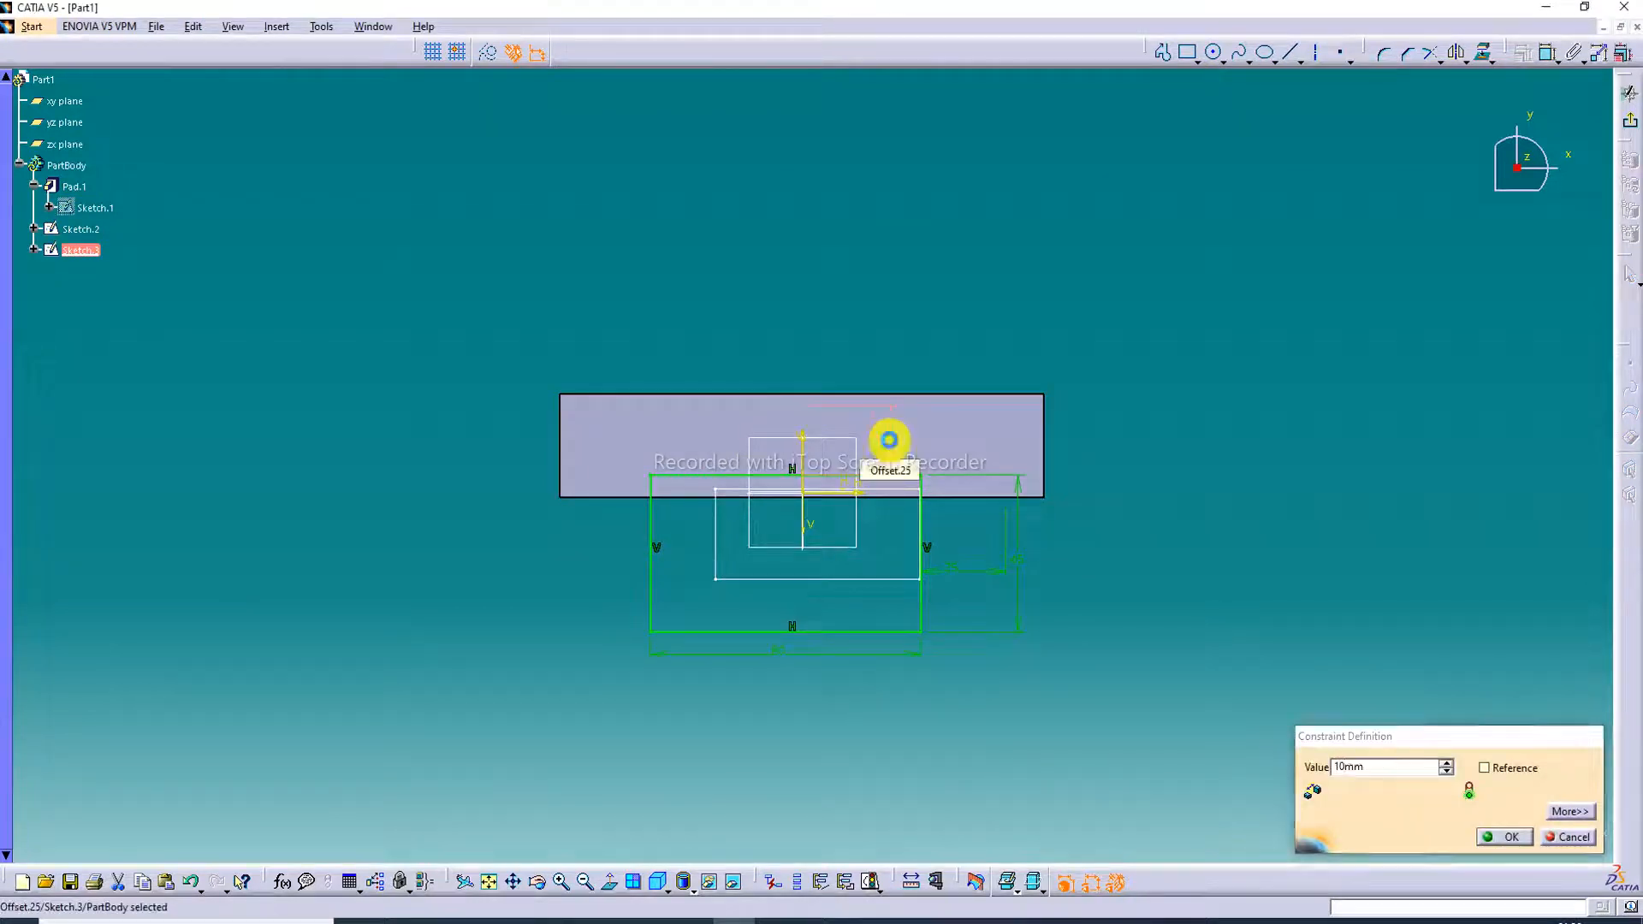
key(Return)
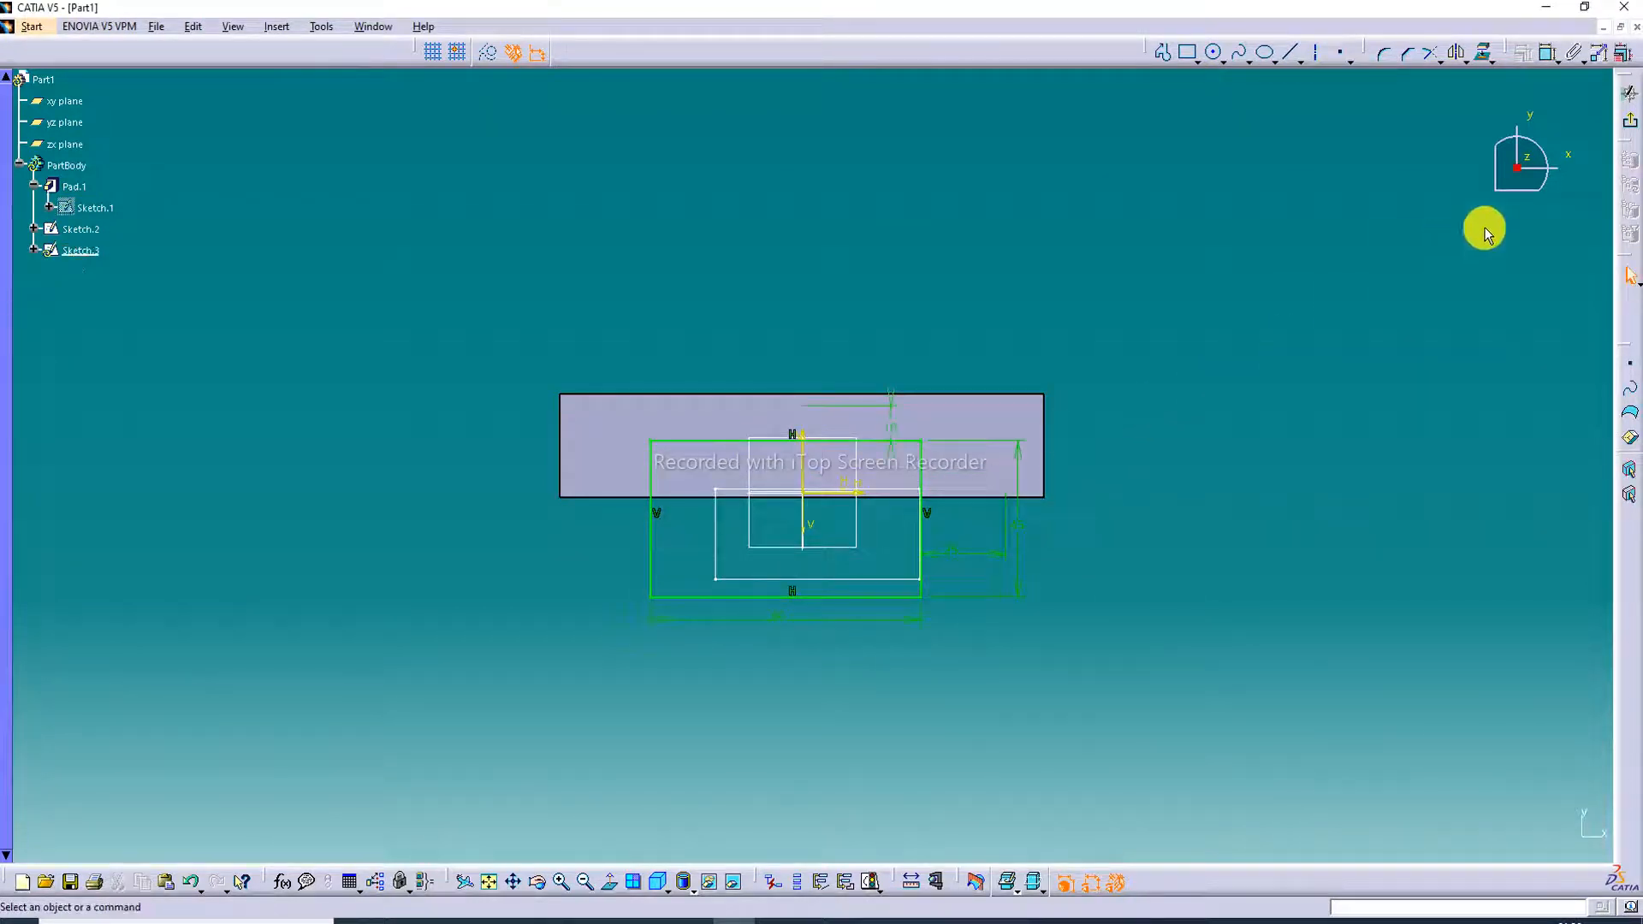
click(1630, 126)
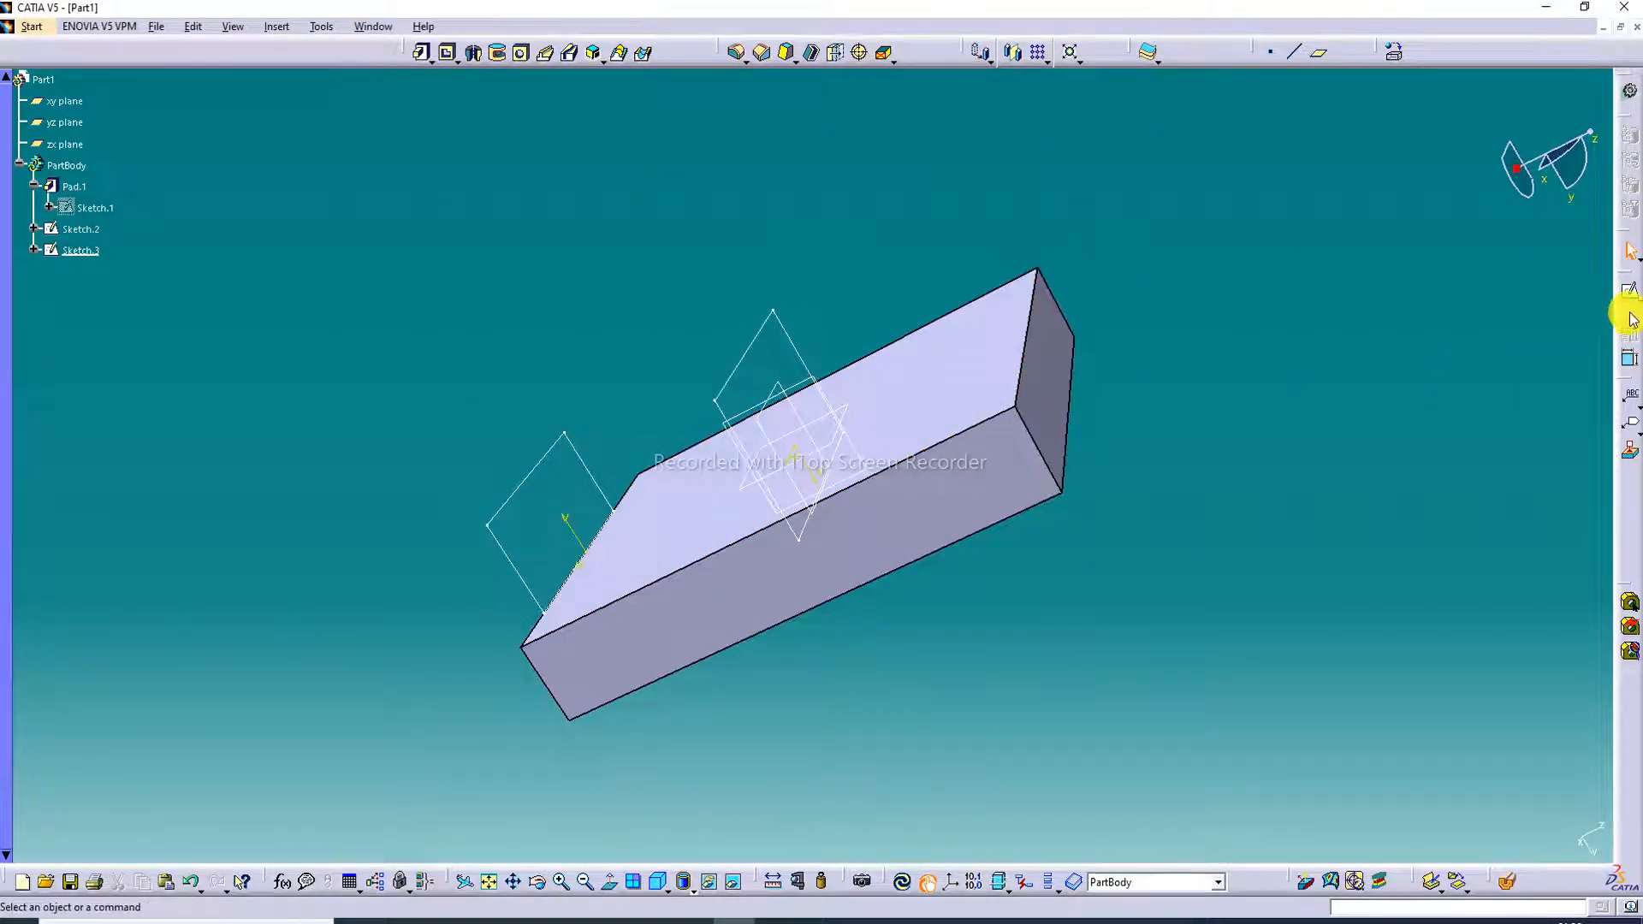
Start a sketch on the block's end face that has no sketch and draw a rectangle about 52 mm wide and 32 mm high
click(1047, 370)
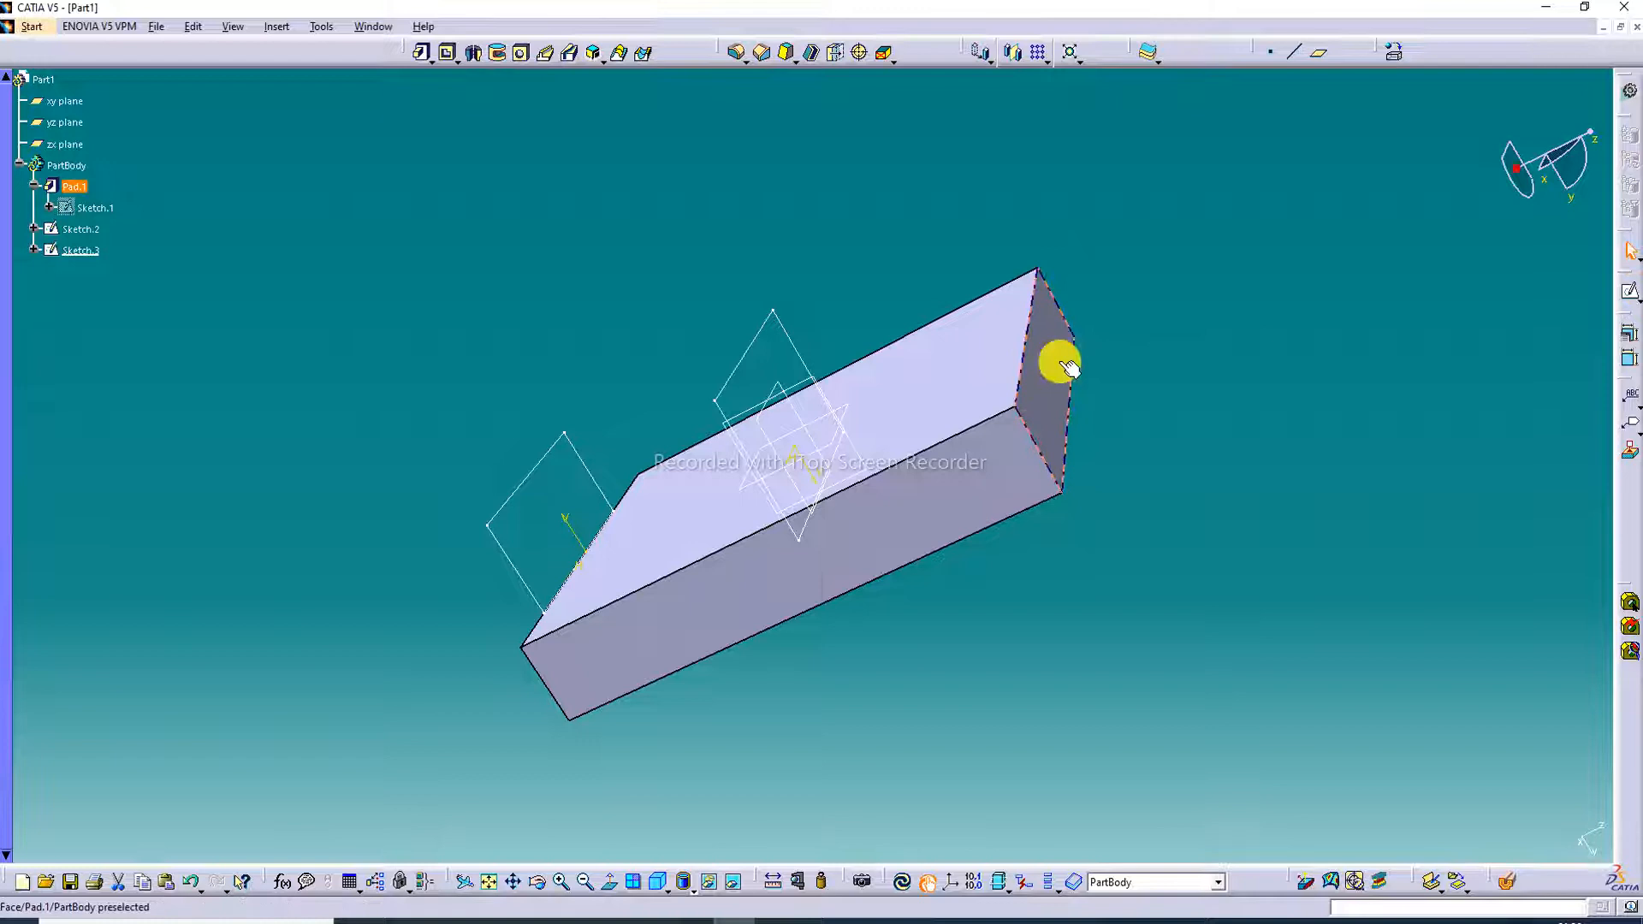
click(1630, 291)
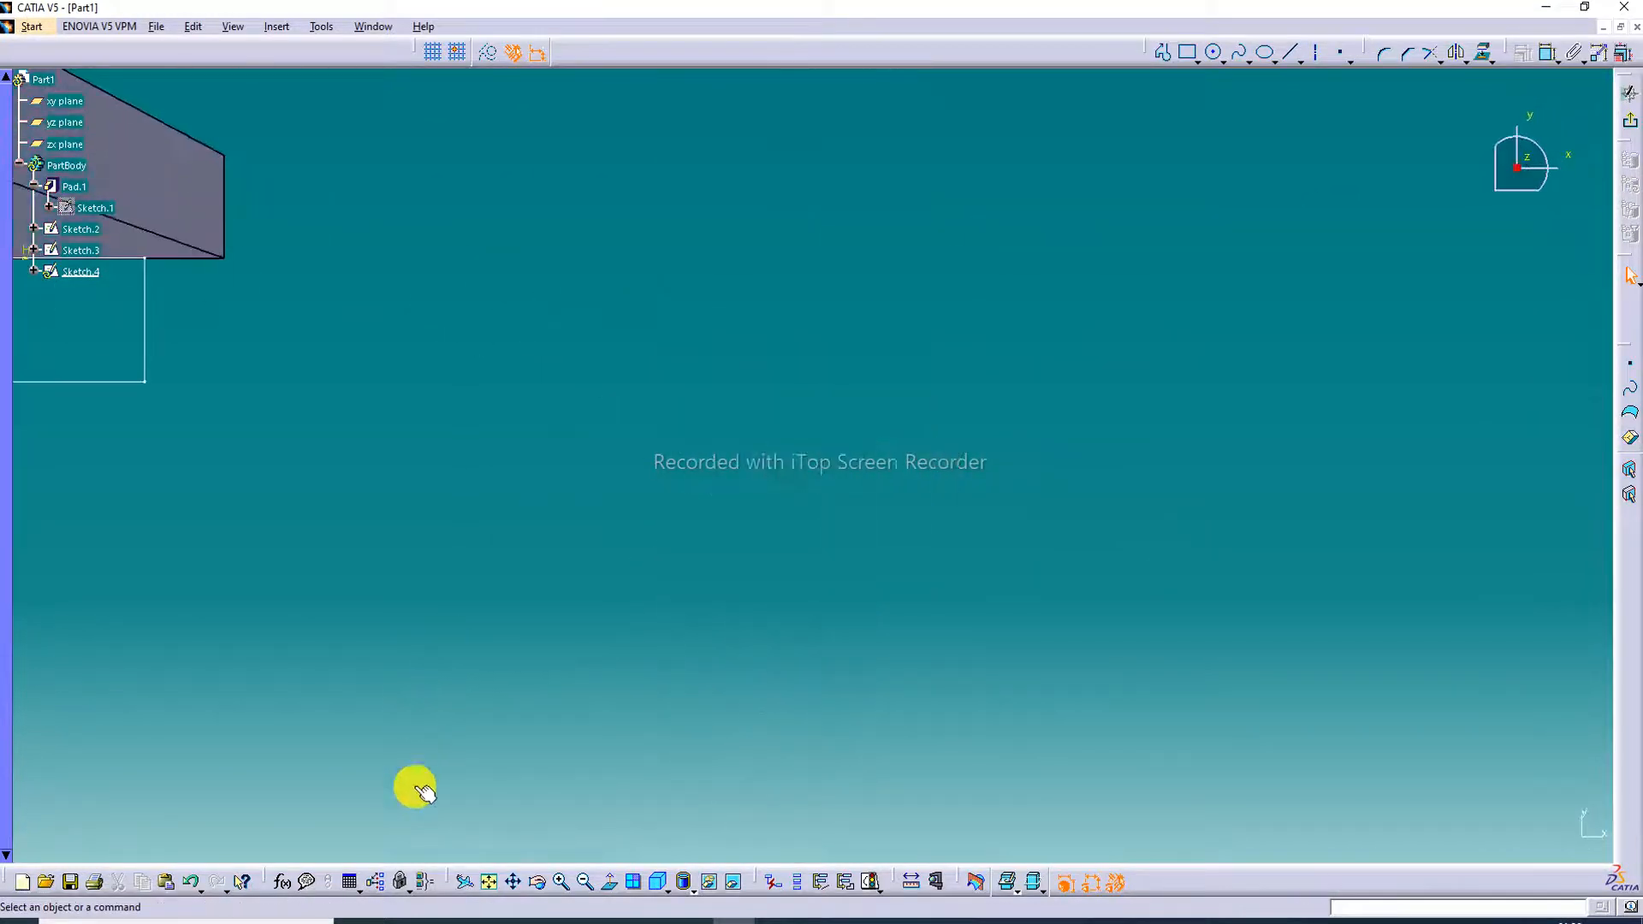
click(488, 881)
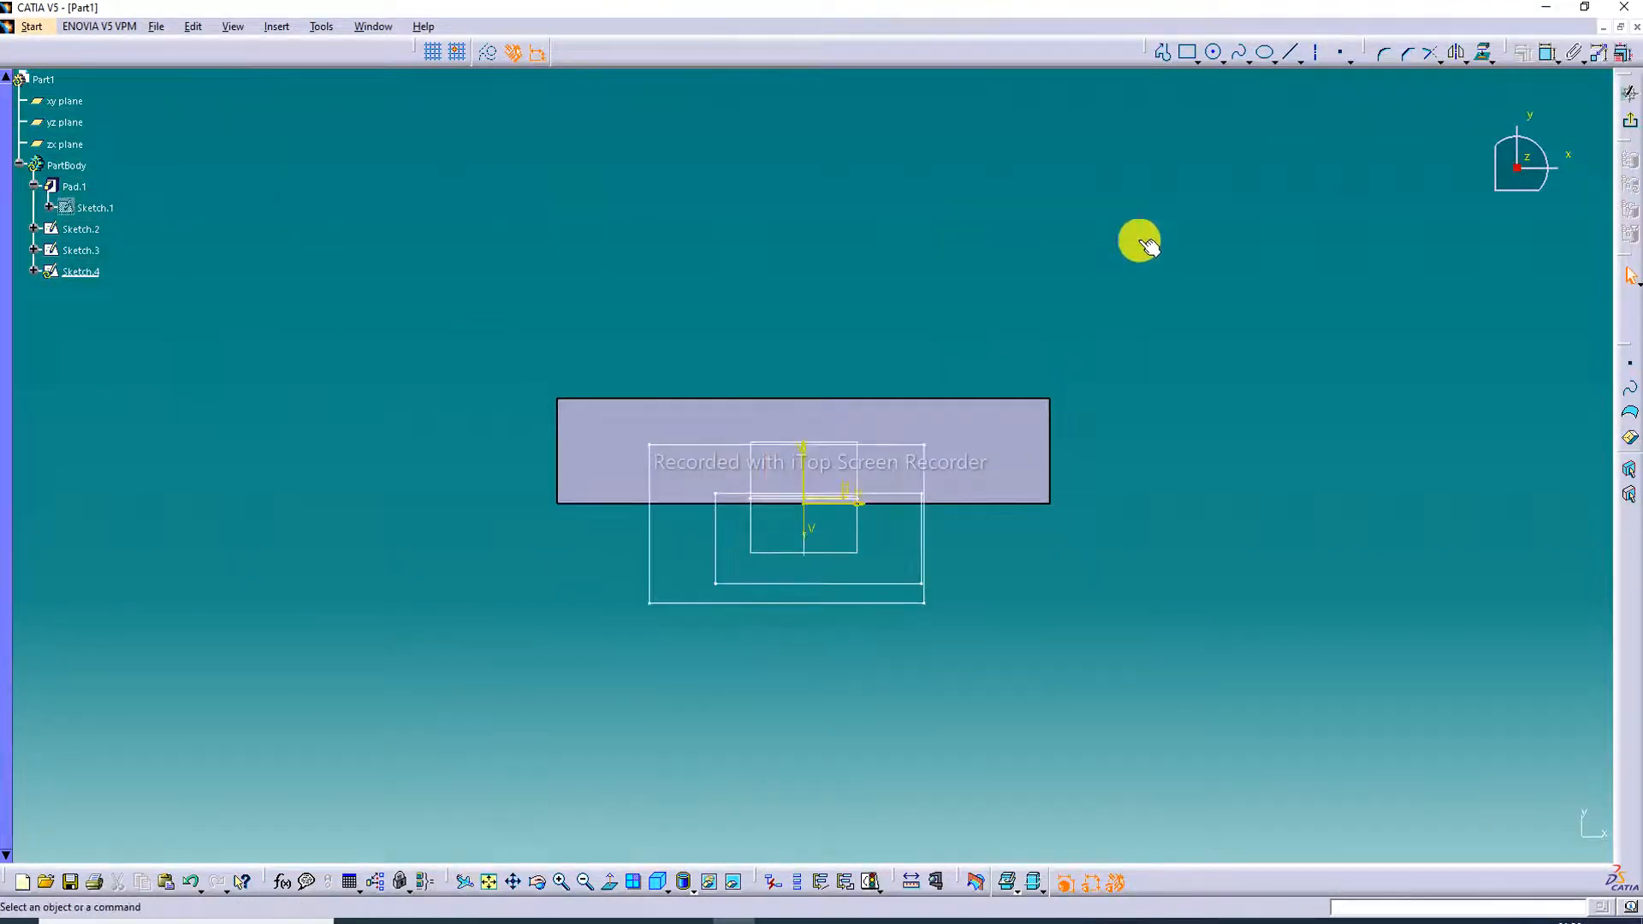
click(1189, 53)
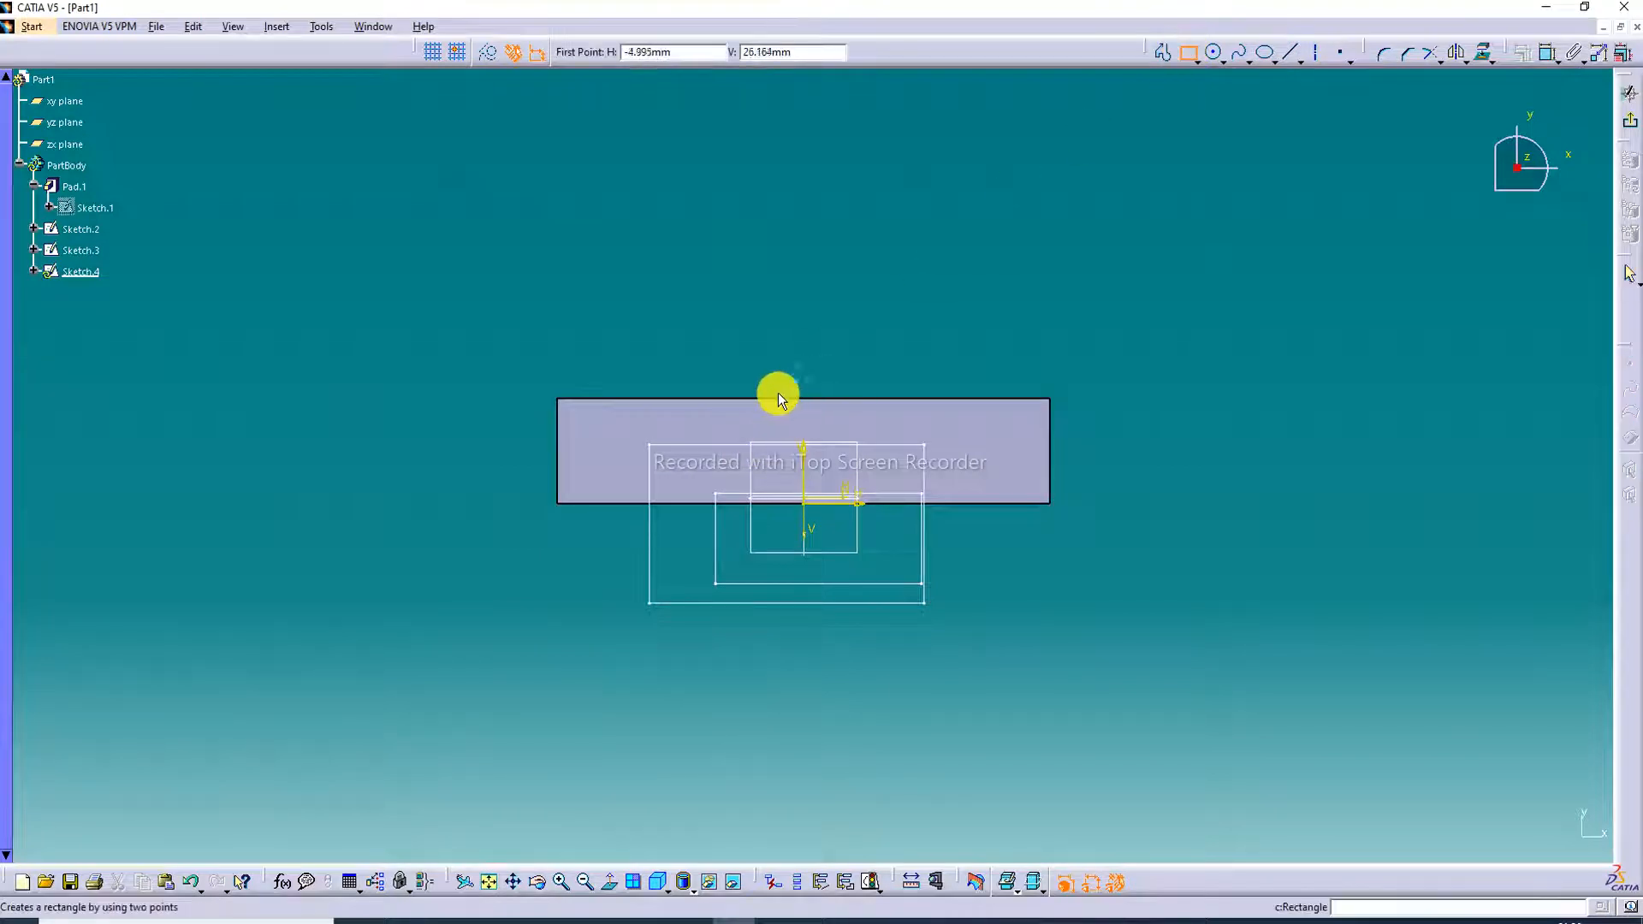
click(681, 418)
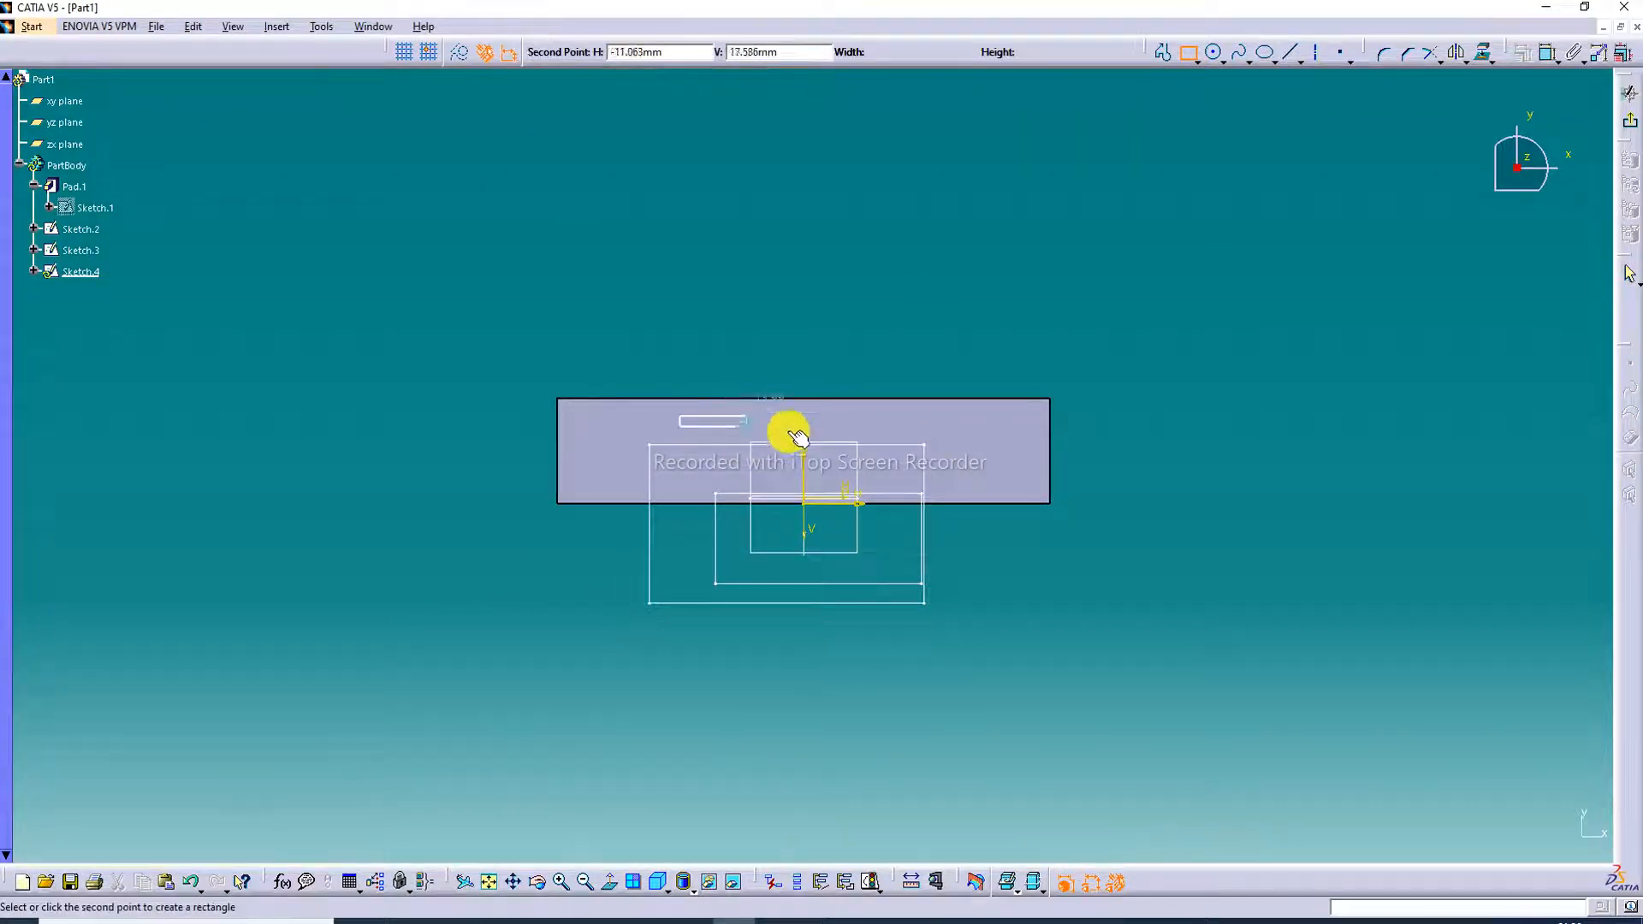
click(895, 551)
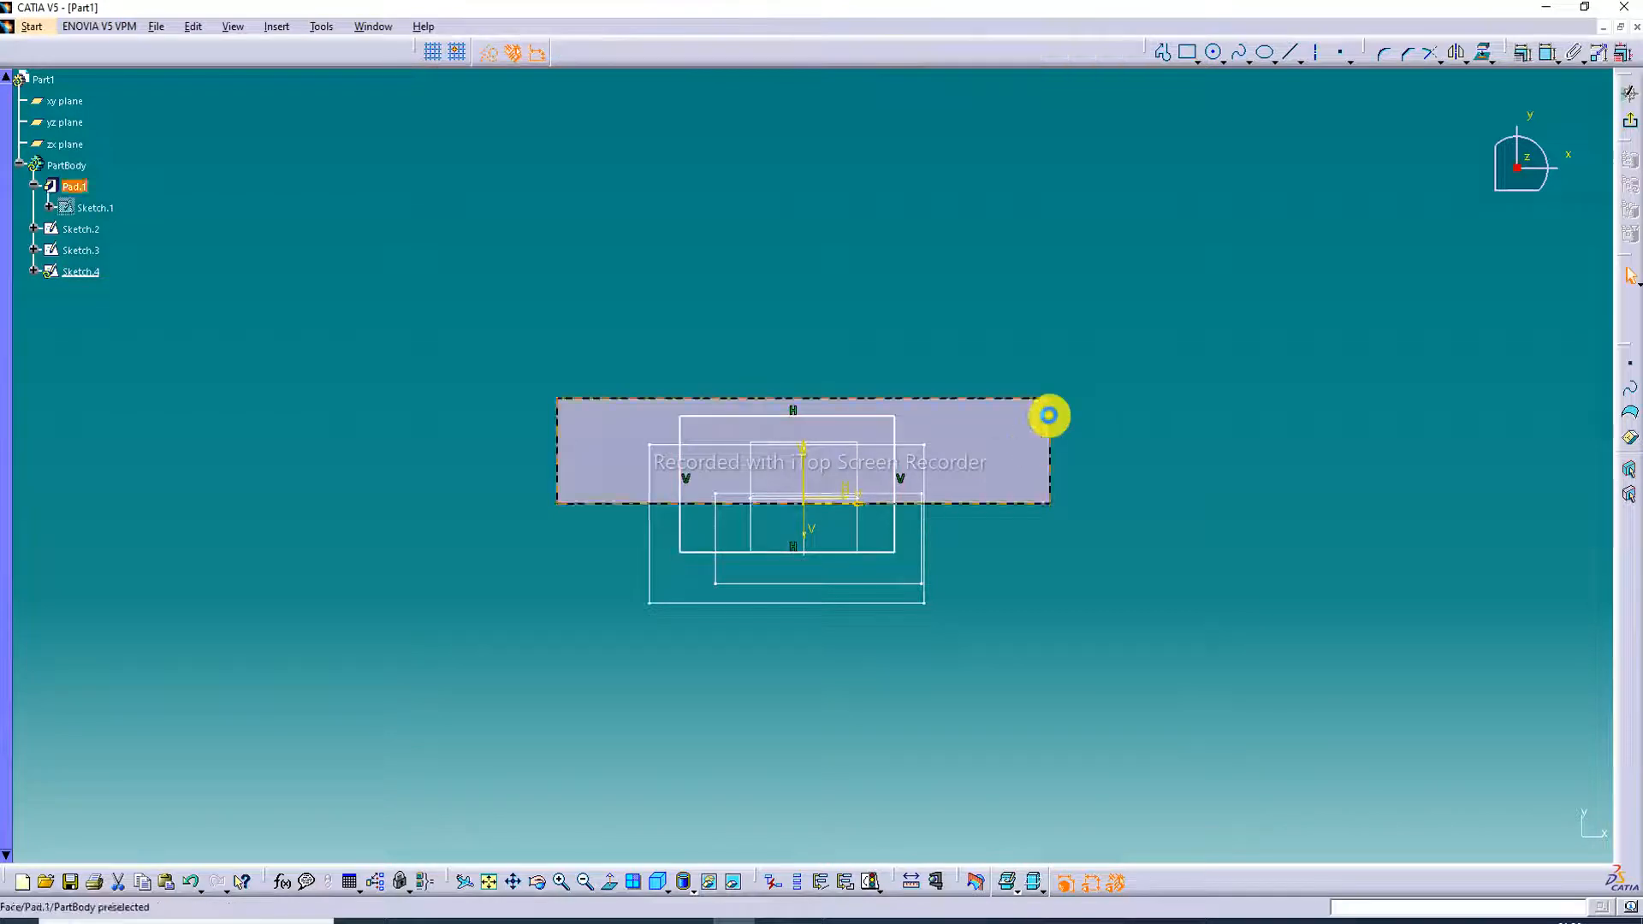
Dimension the offset from the block's upper edge to the rectangle's upper side, plus the rectangle's width and height
click(1549, 55)
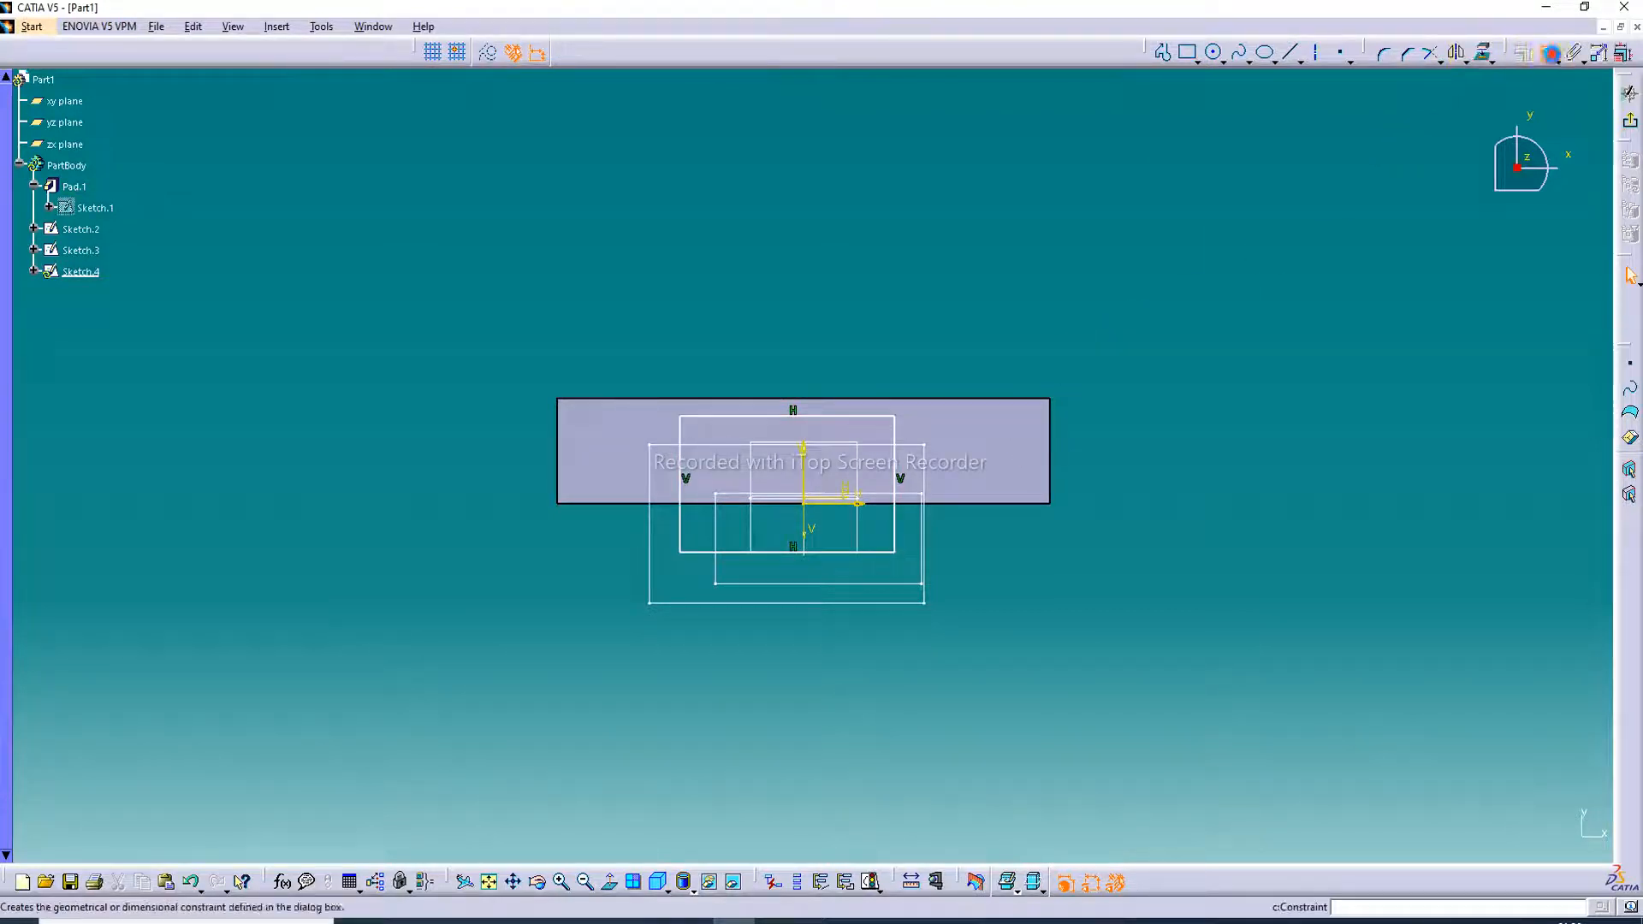
click(812, 399)
click(817, 417)
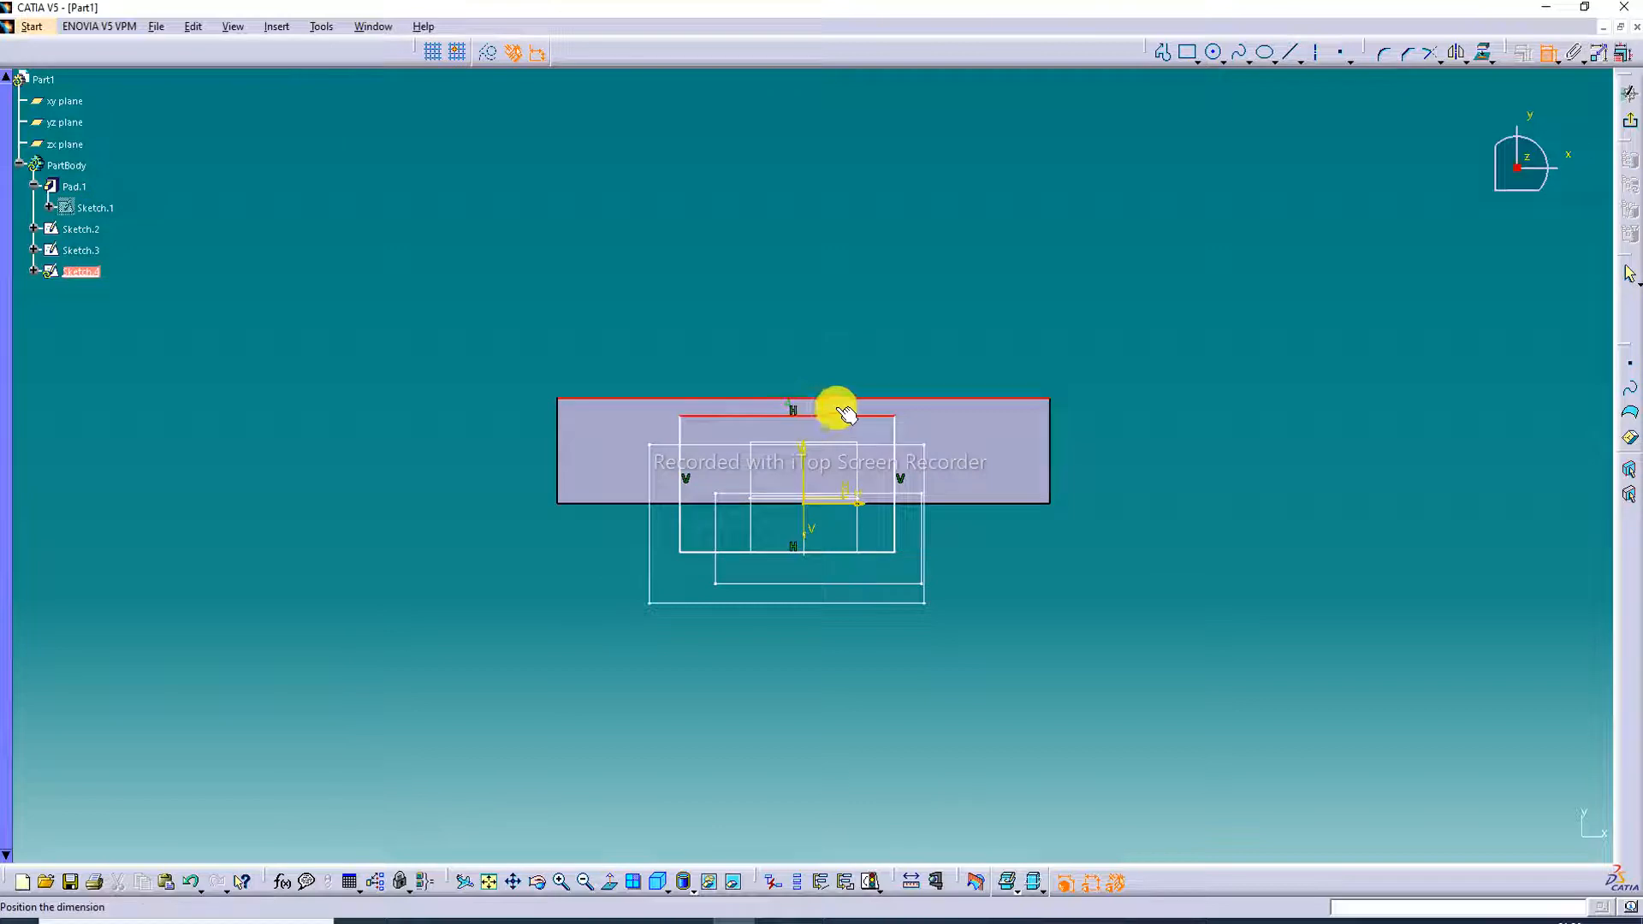
click(846, 415)
click(1547, 54)
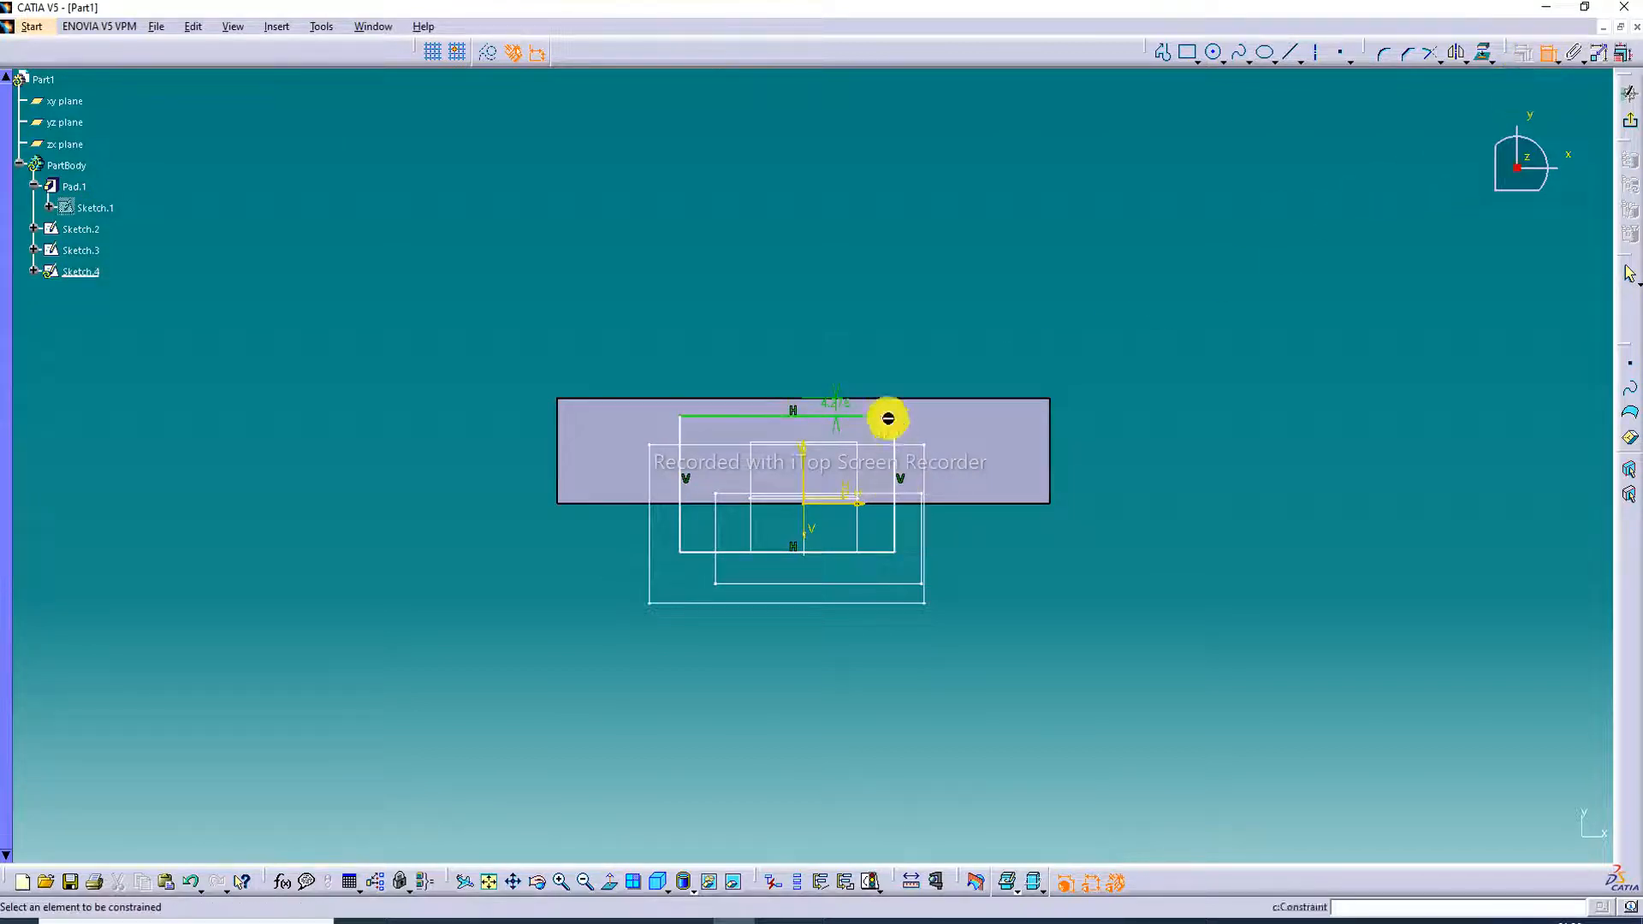
click(869, 551)
click(855, 635)
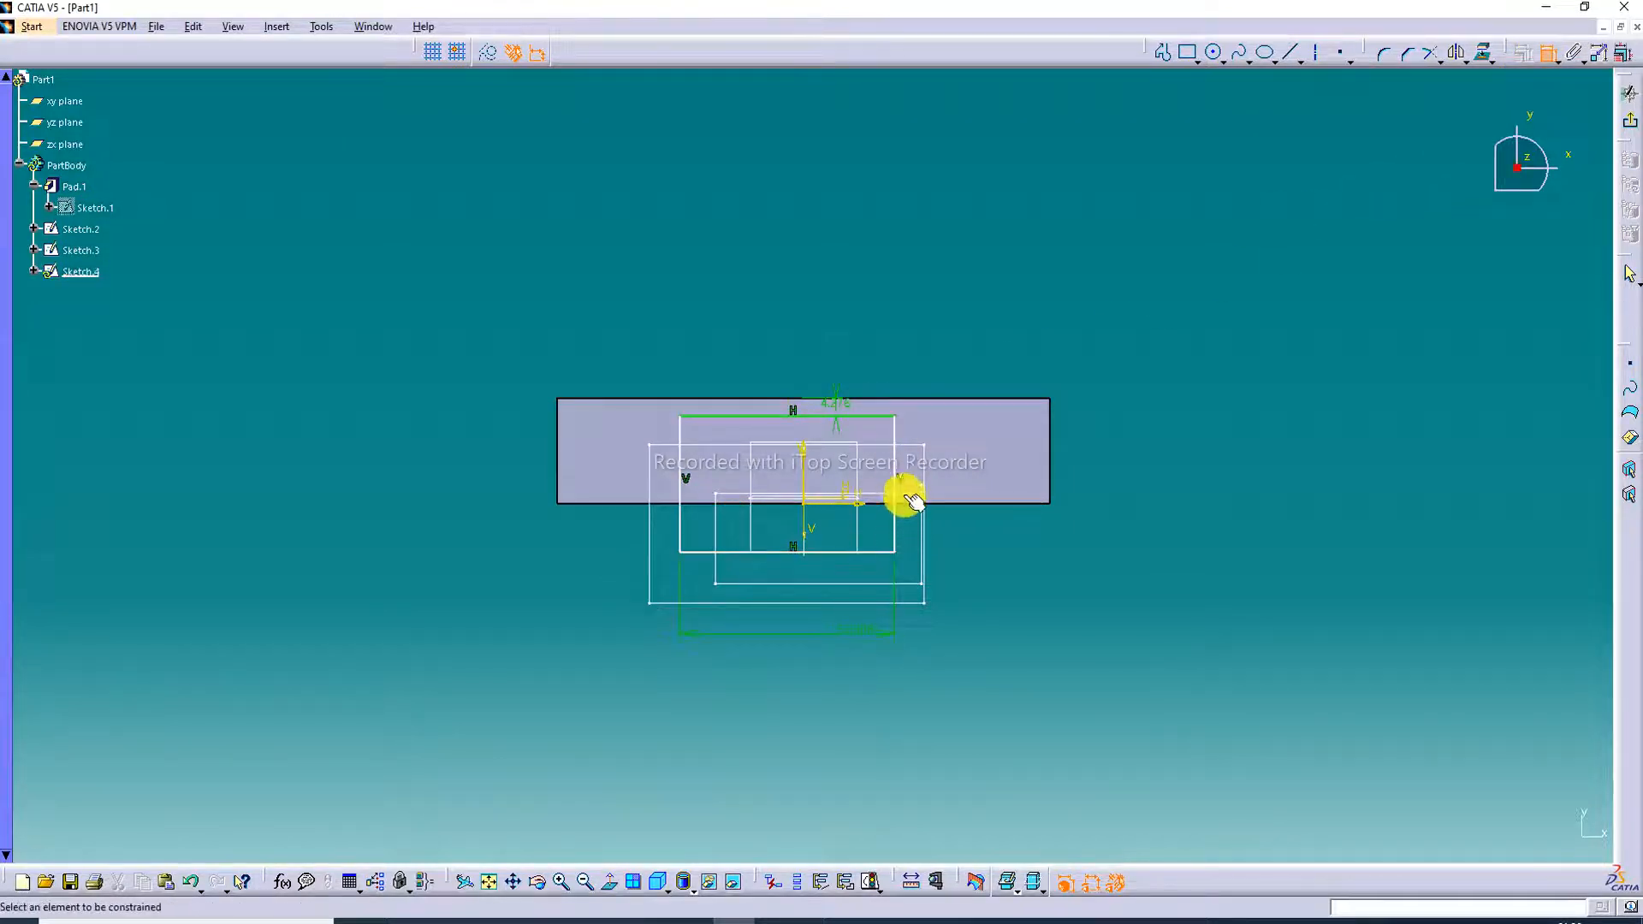
click(894, 469)
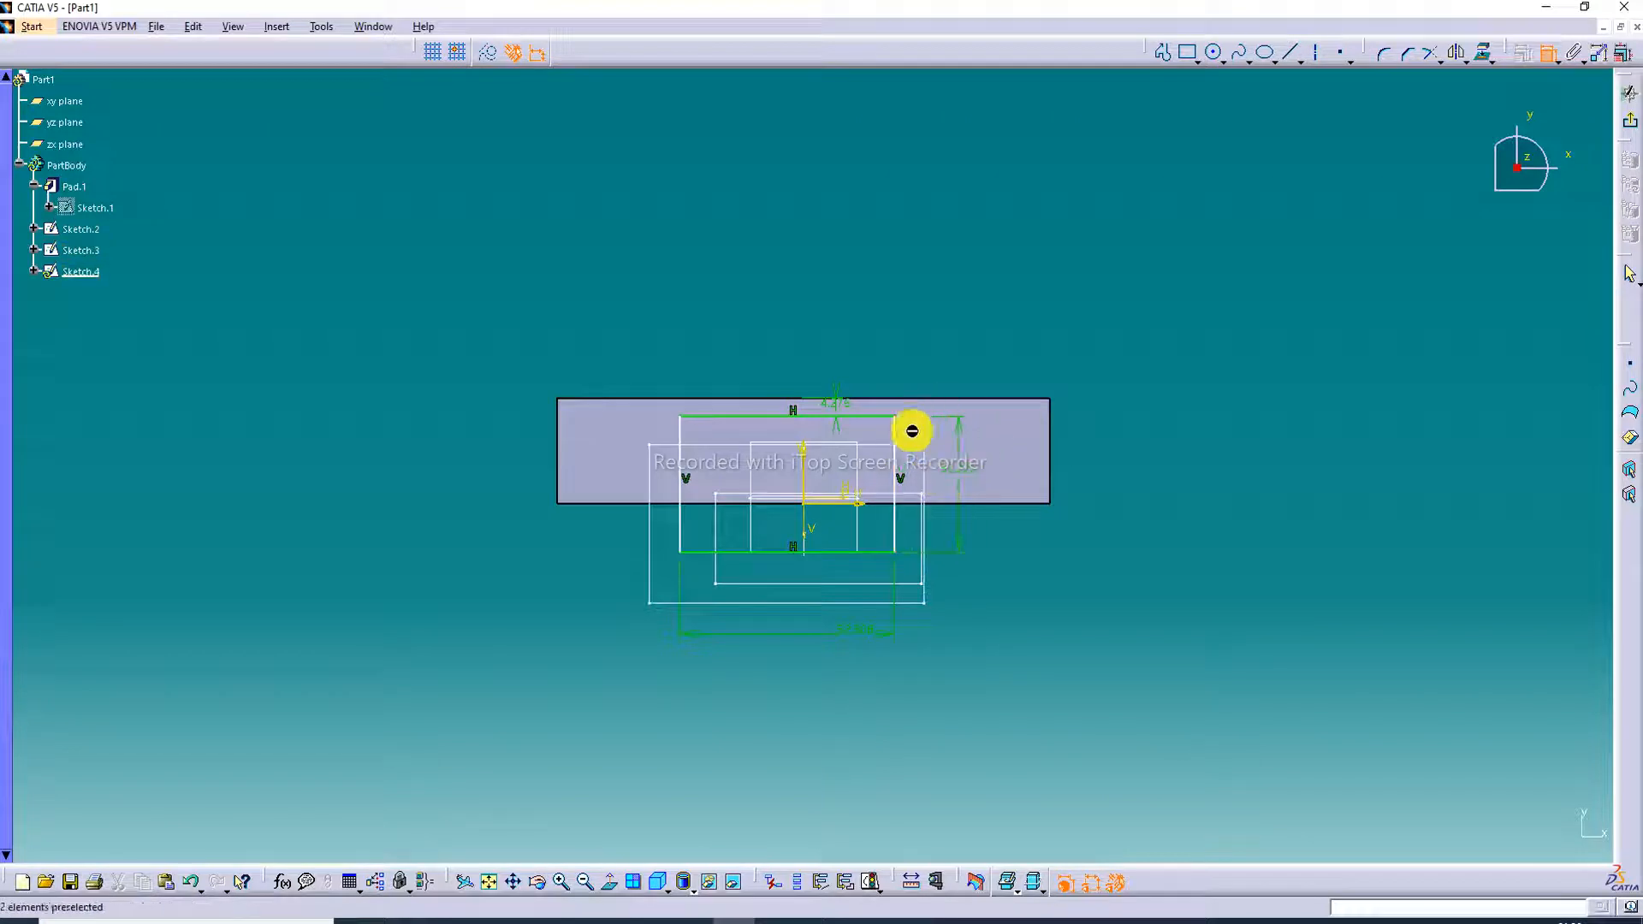
click(1054, 442)
click(1050, 443)
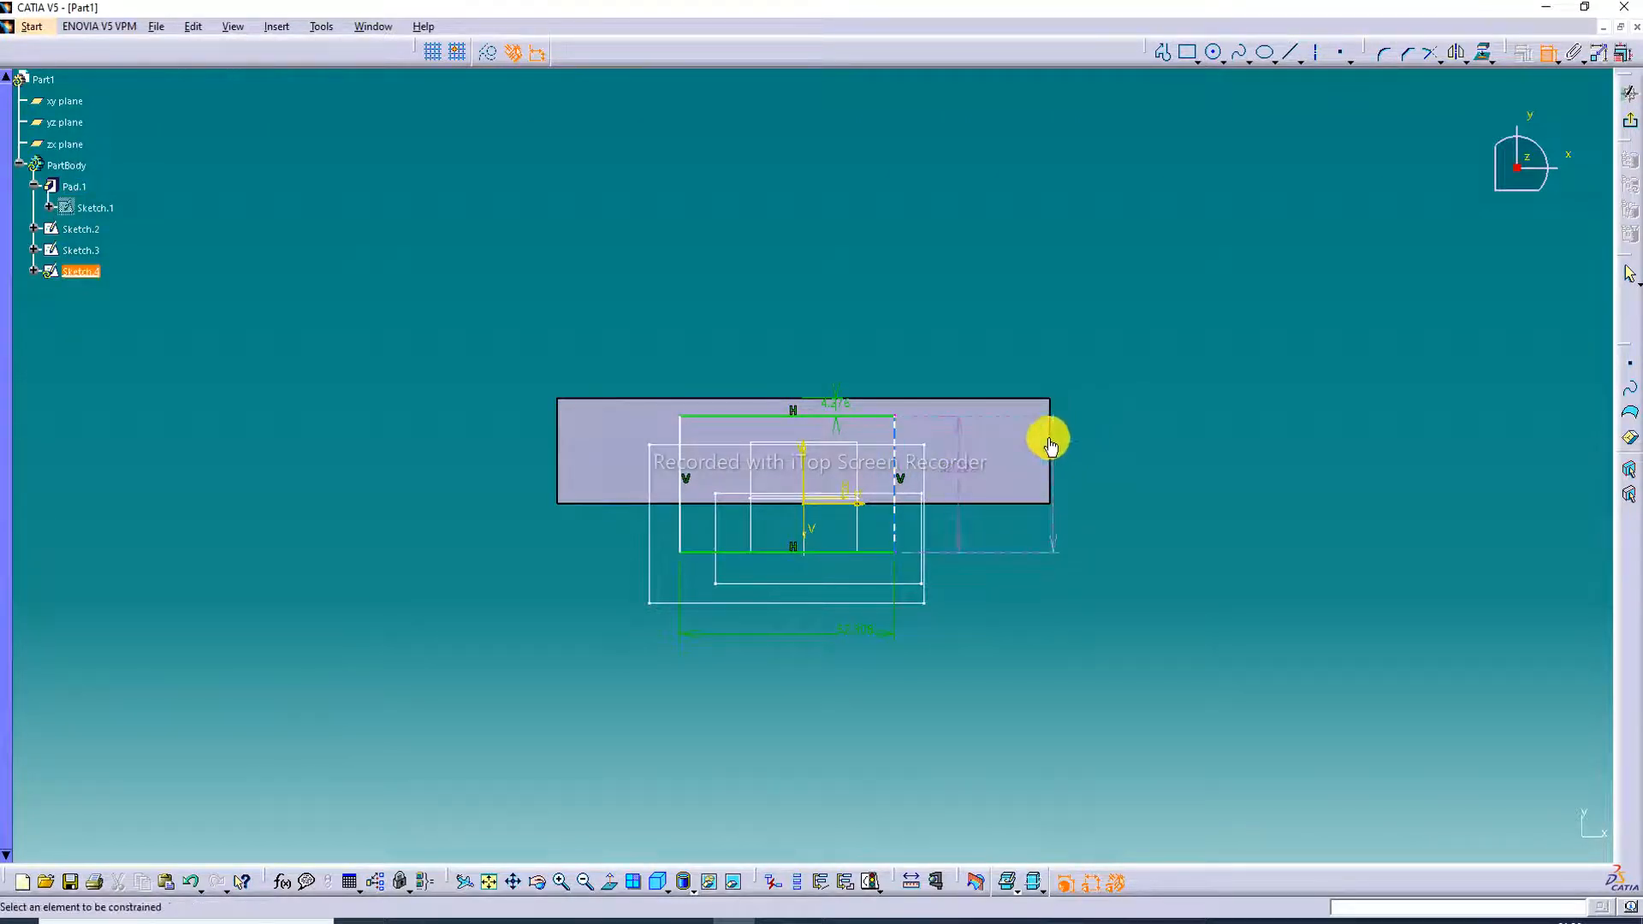
click(1549, 54)
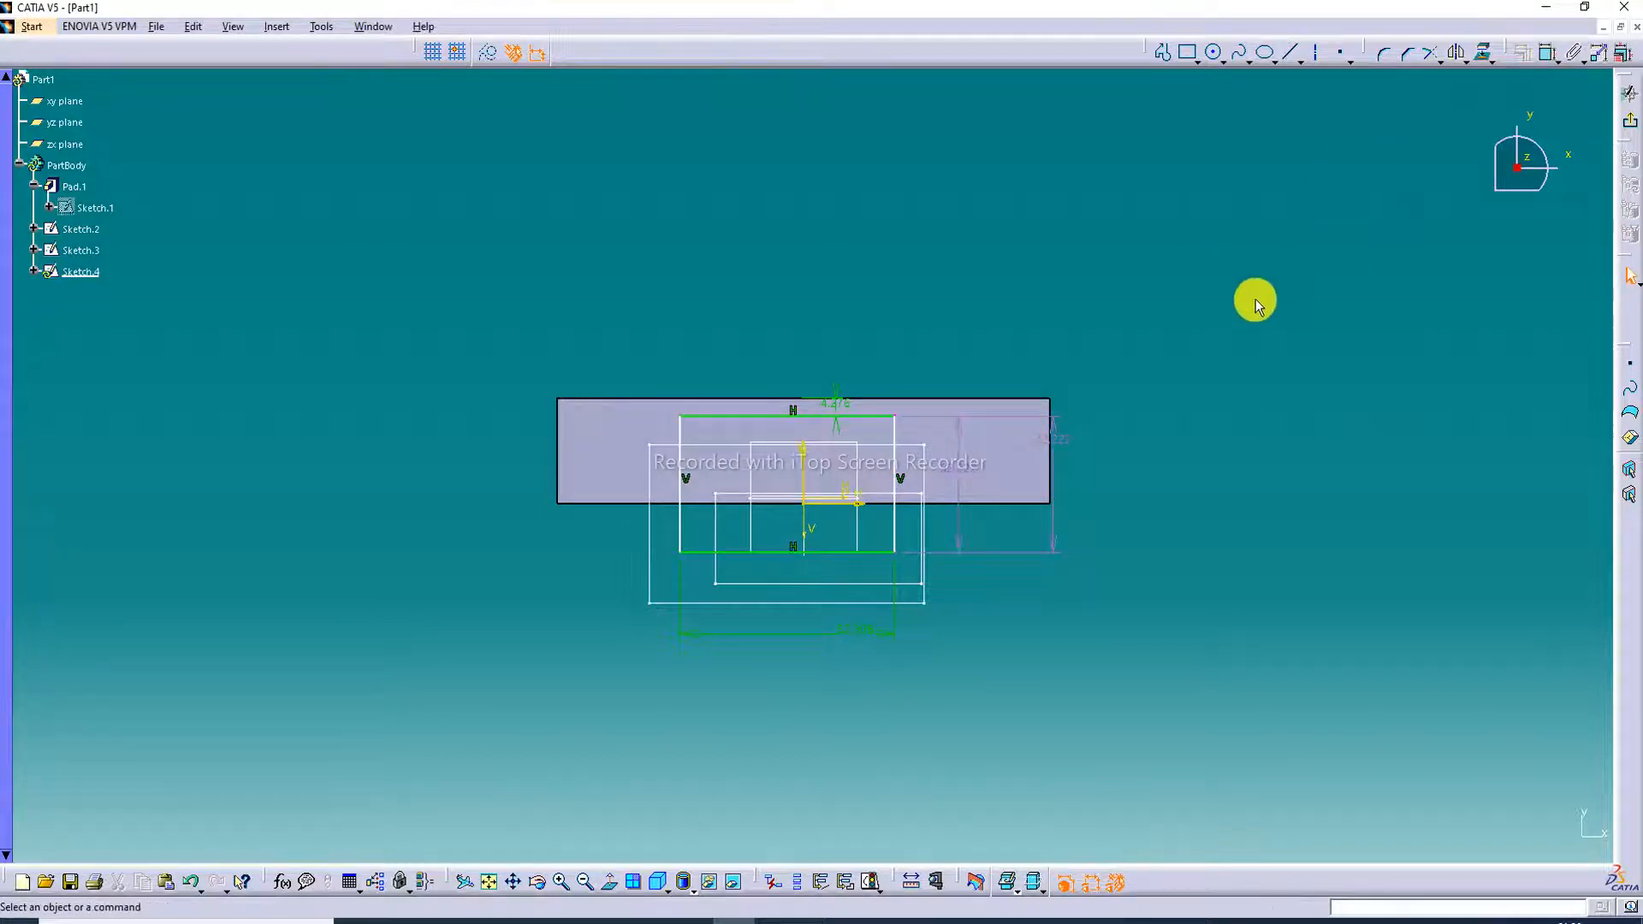
click(1058, 435)
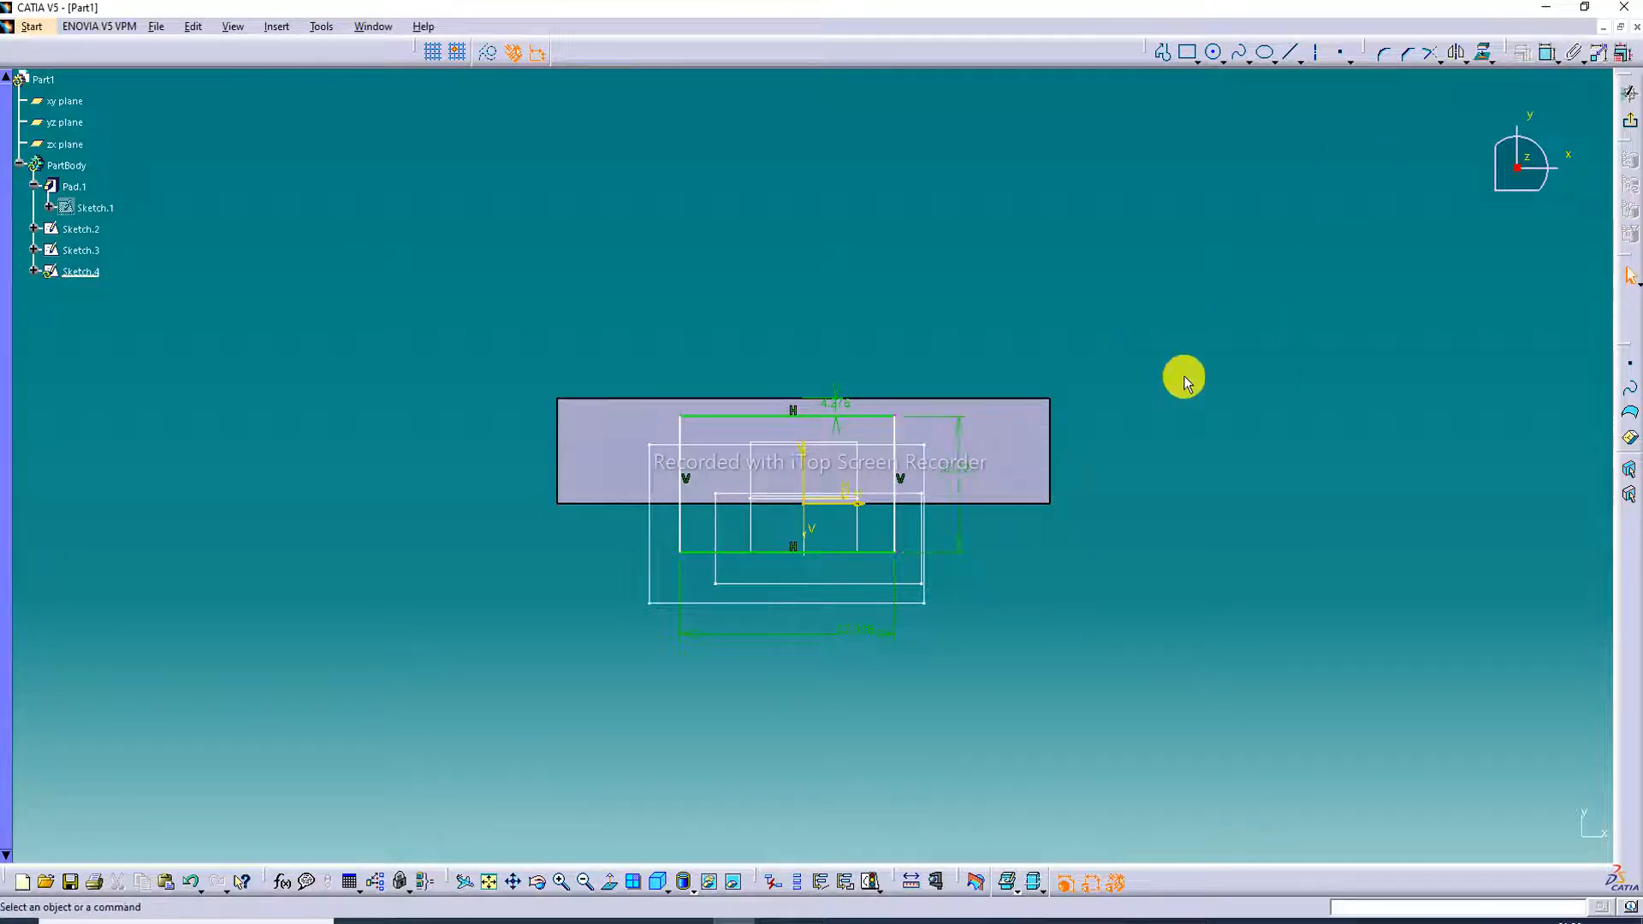
Dimension the distance from the rectangle's right side to the block's right edge
click(1546, 53)
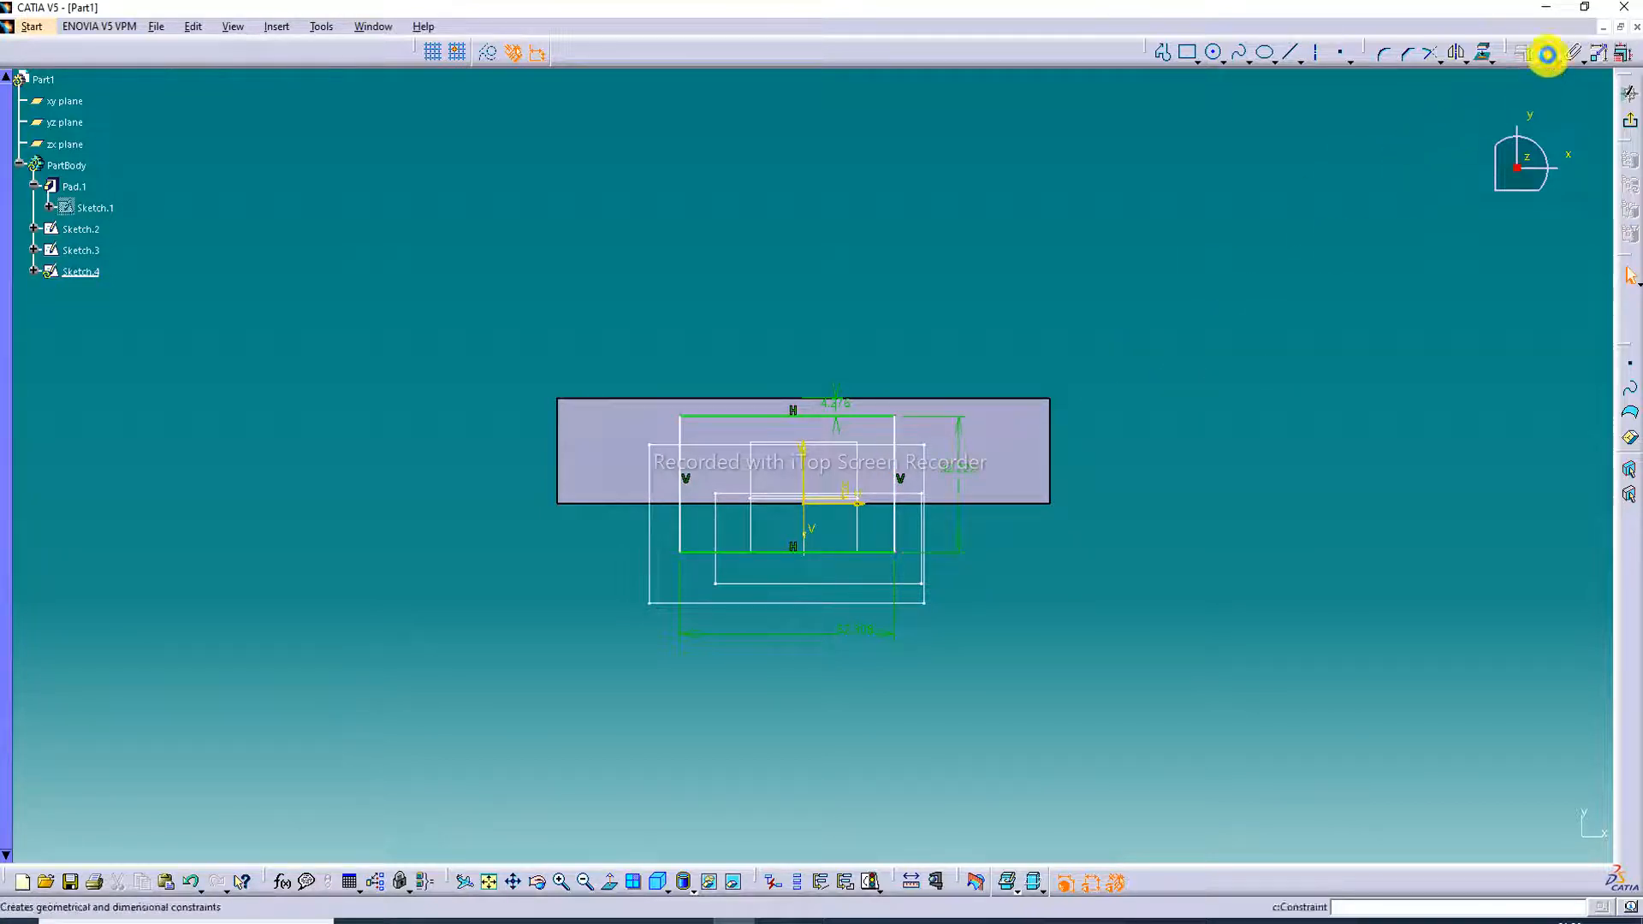
click(898, 432)
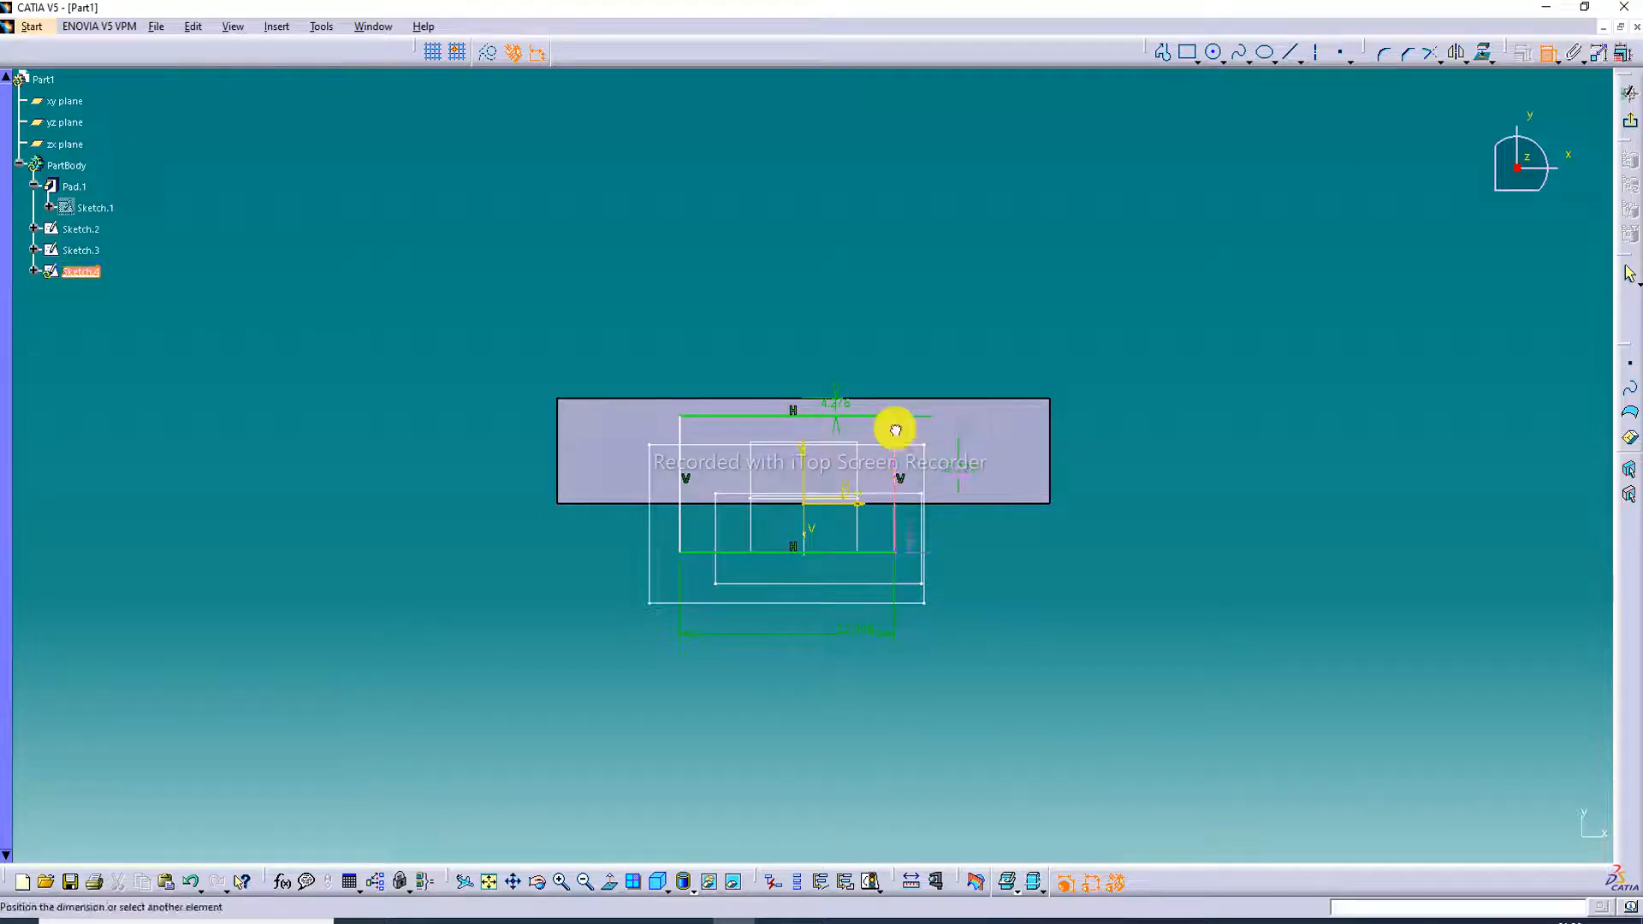
click(1049, 430)
click(1023, 443)
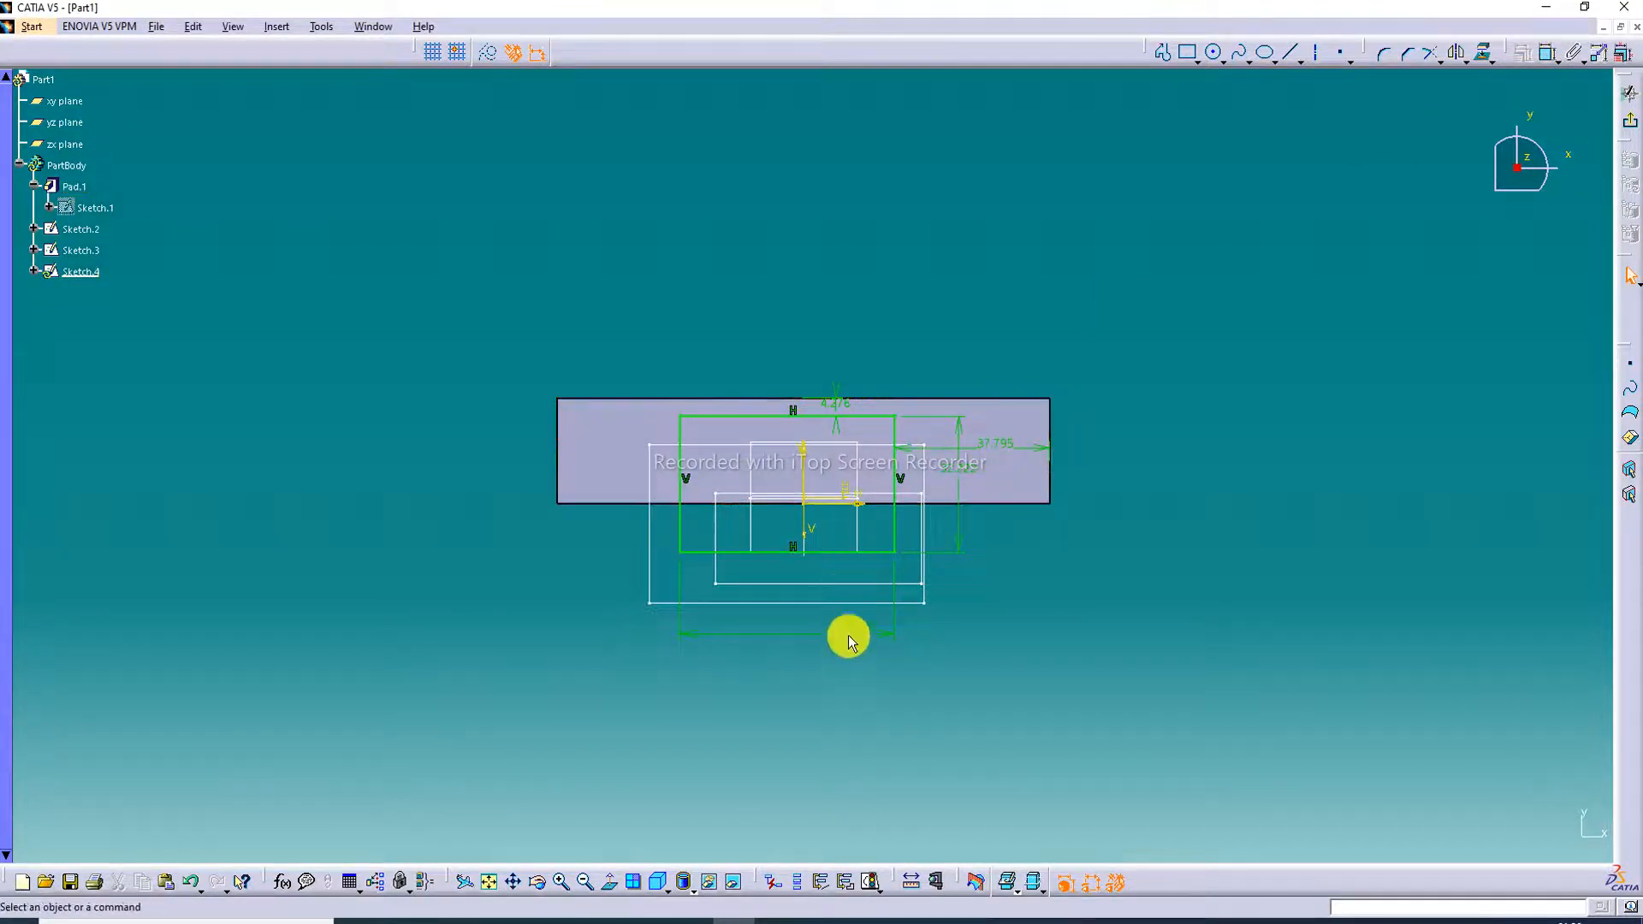
Set the rectangle's width to 60 mm
click(799, 642)
double_click(804, 637)
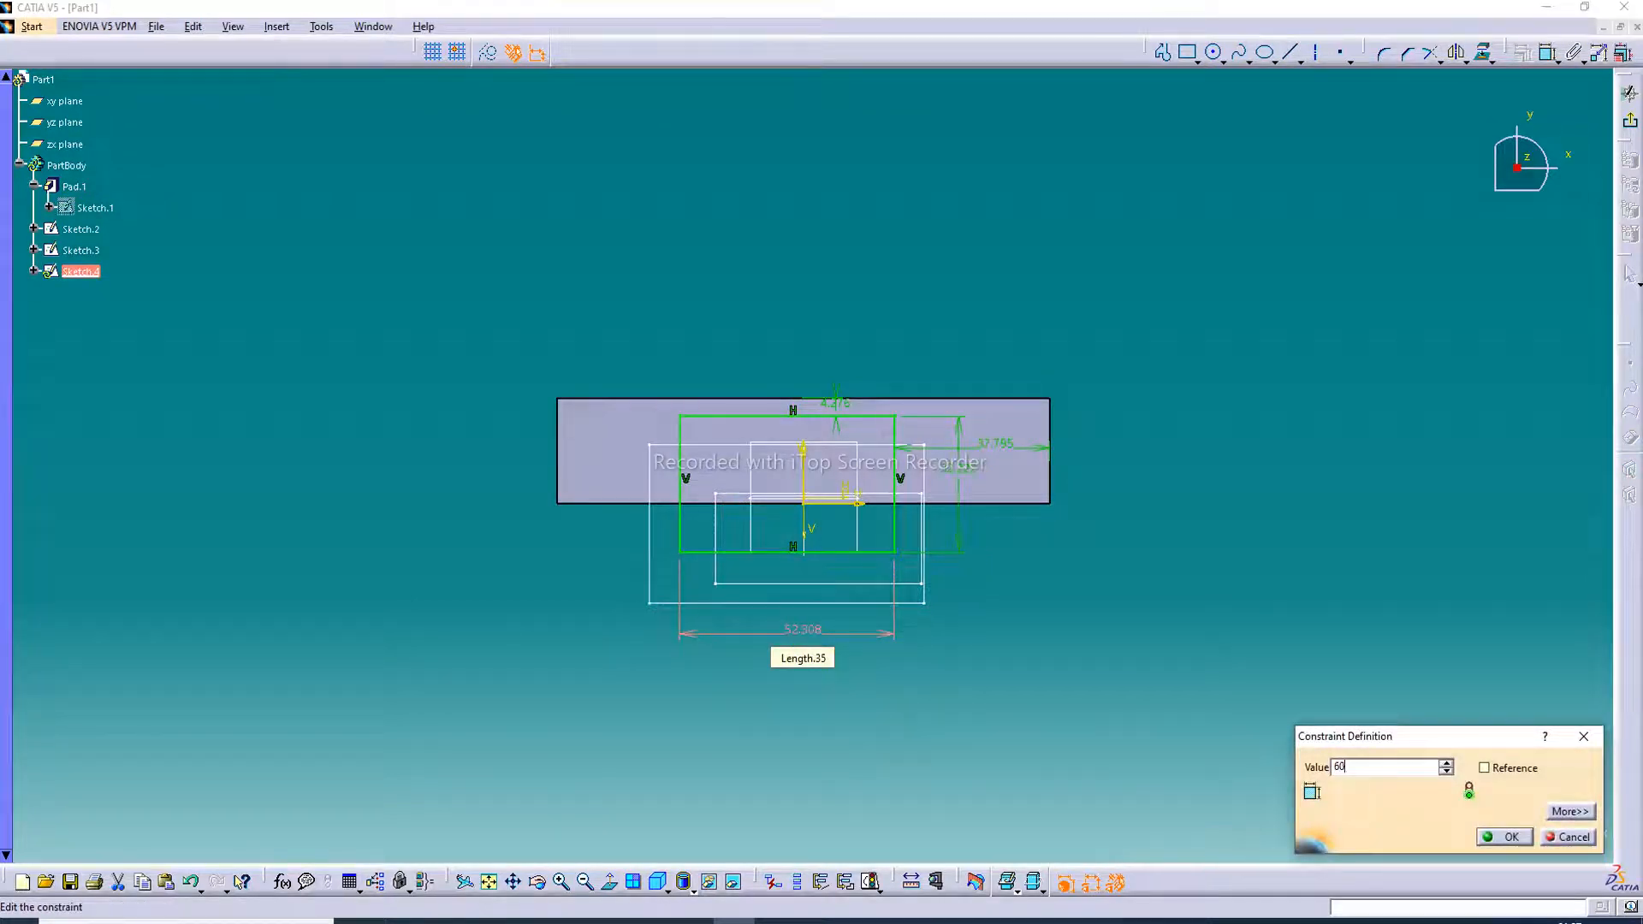
text(60)
key(Return)
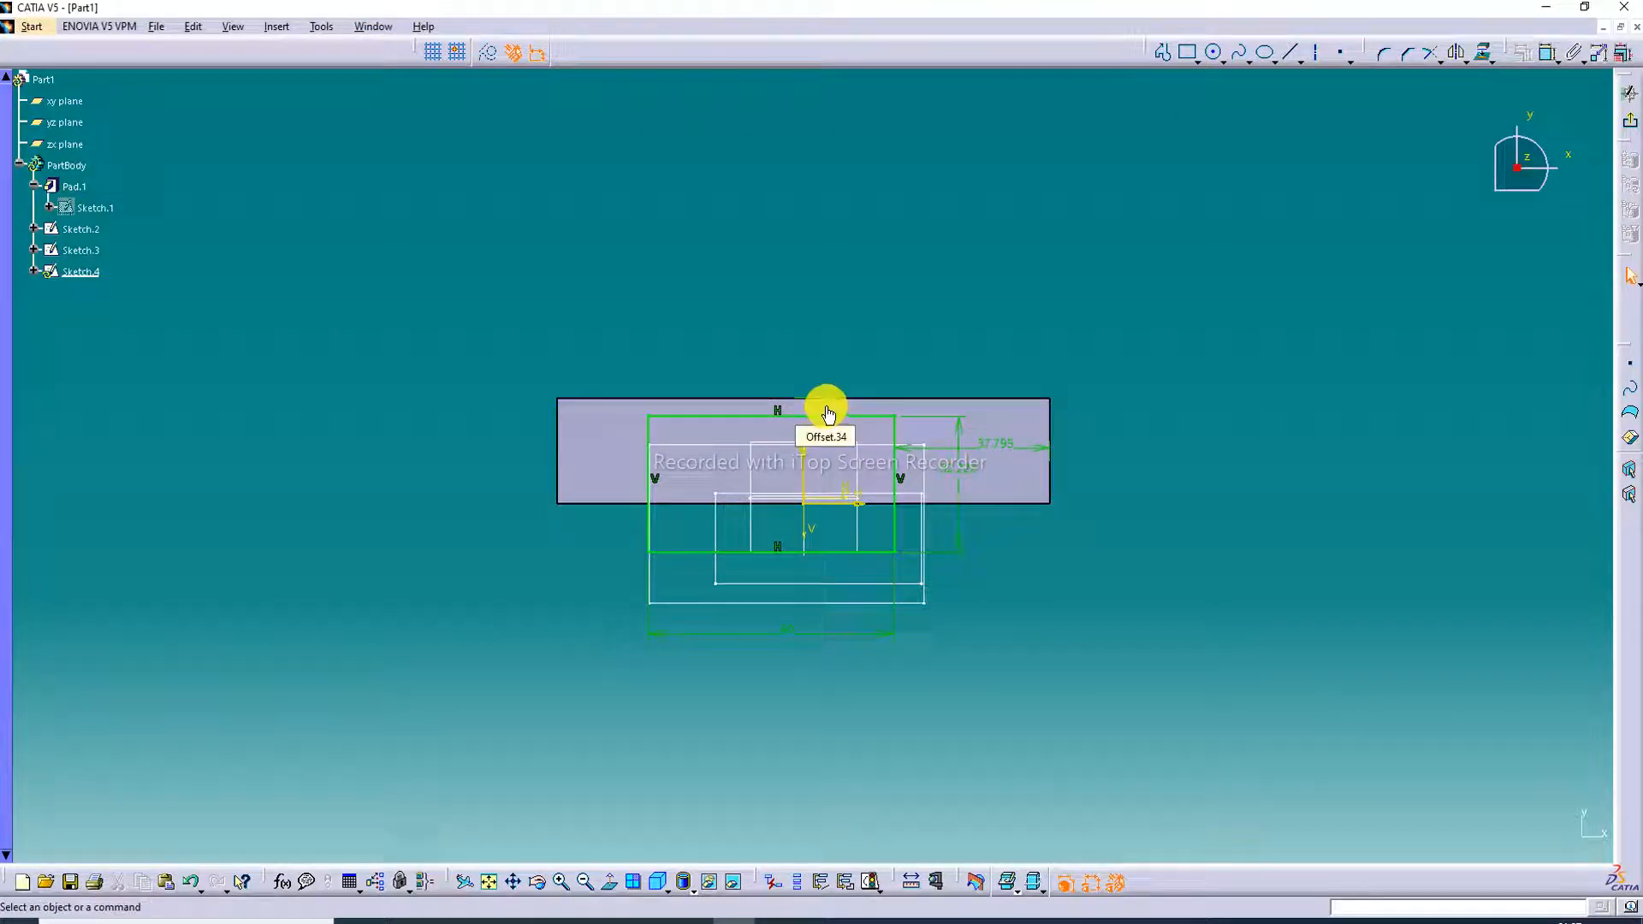
Try 5 mm, 8 mm and finally 6 mm as the distance between the rectangle's upper side and the block's upper edge
double_click(827, 414)
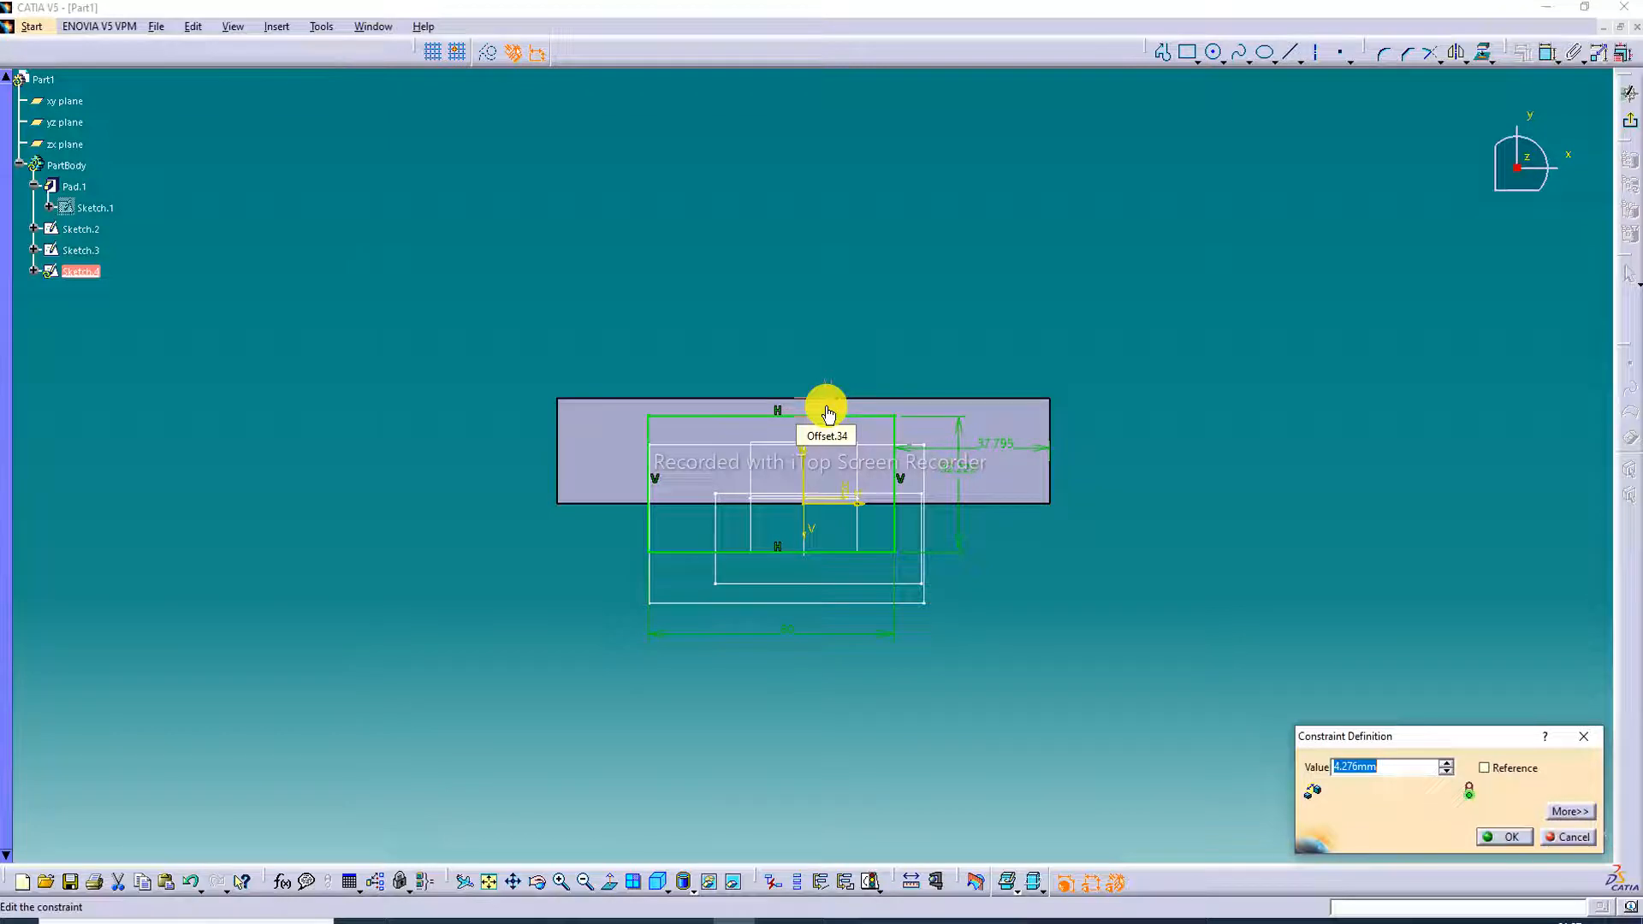
text(5)
key(Return)
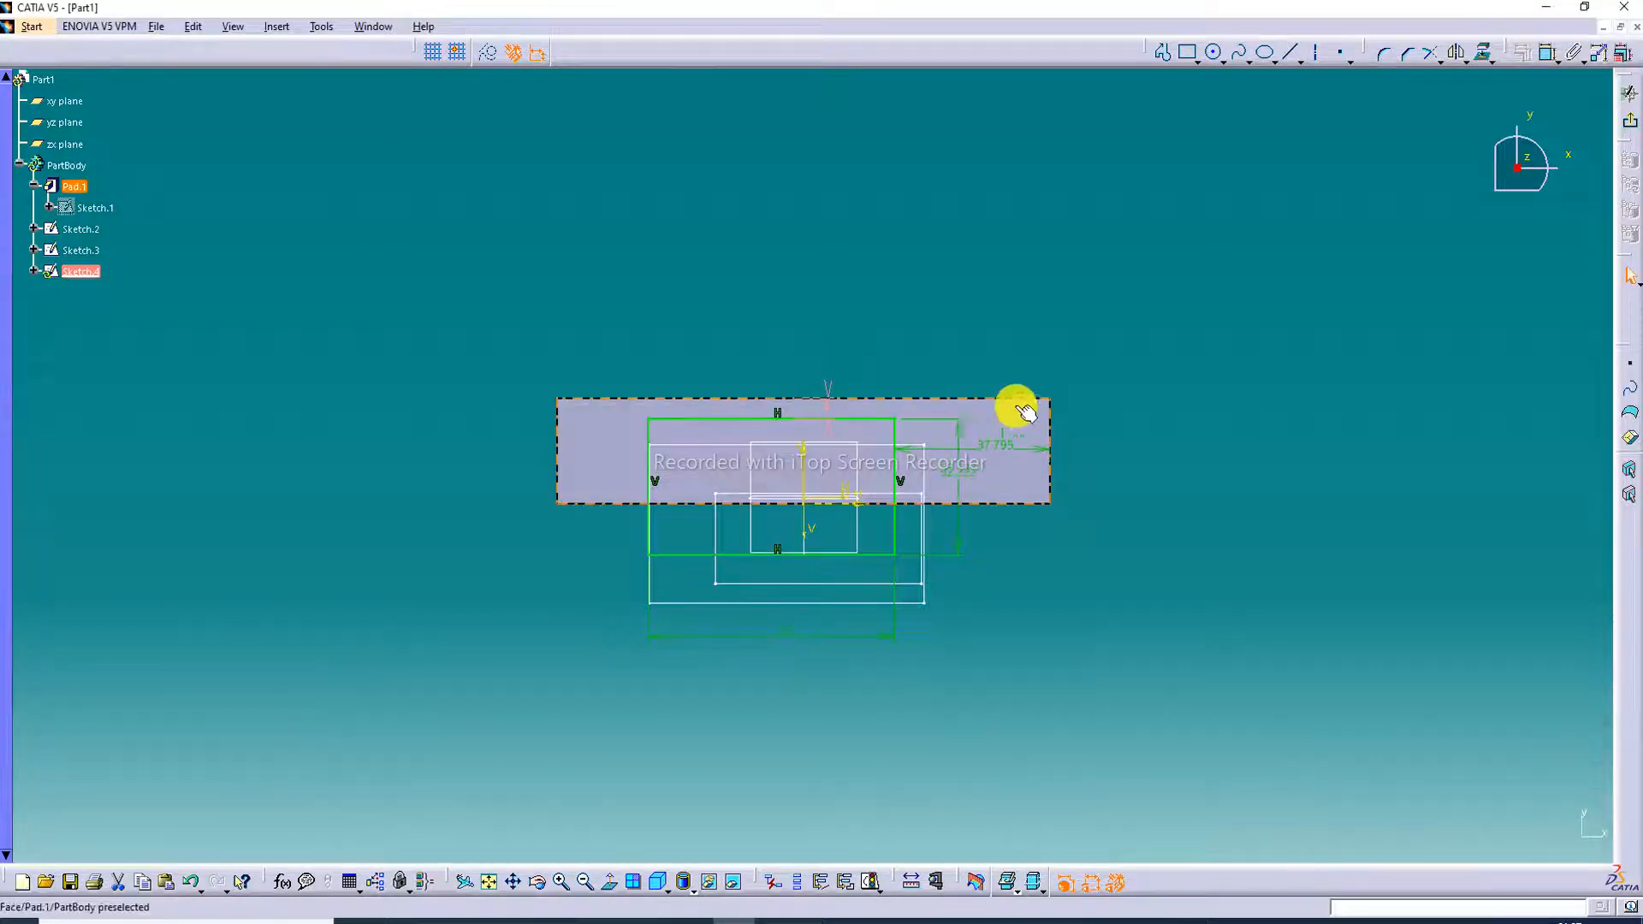
double_click(828, 404)
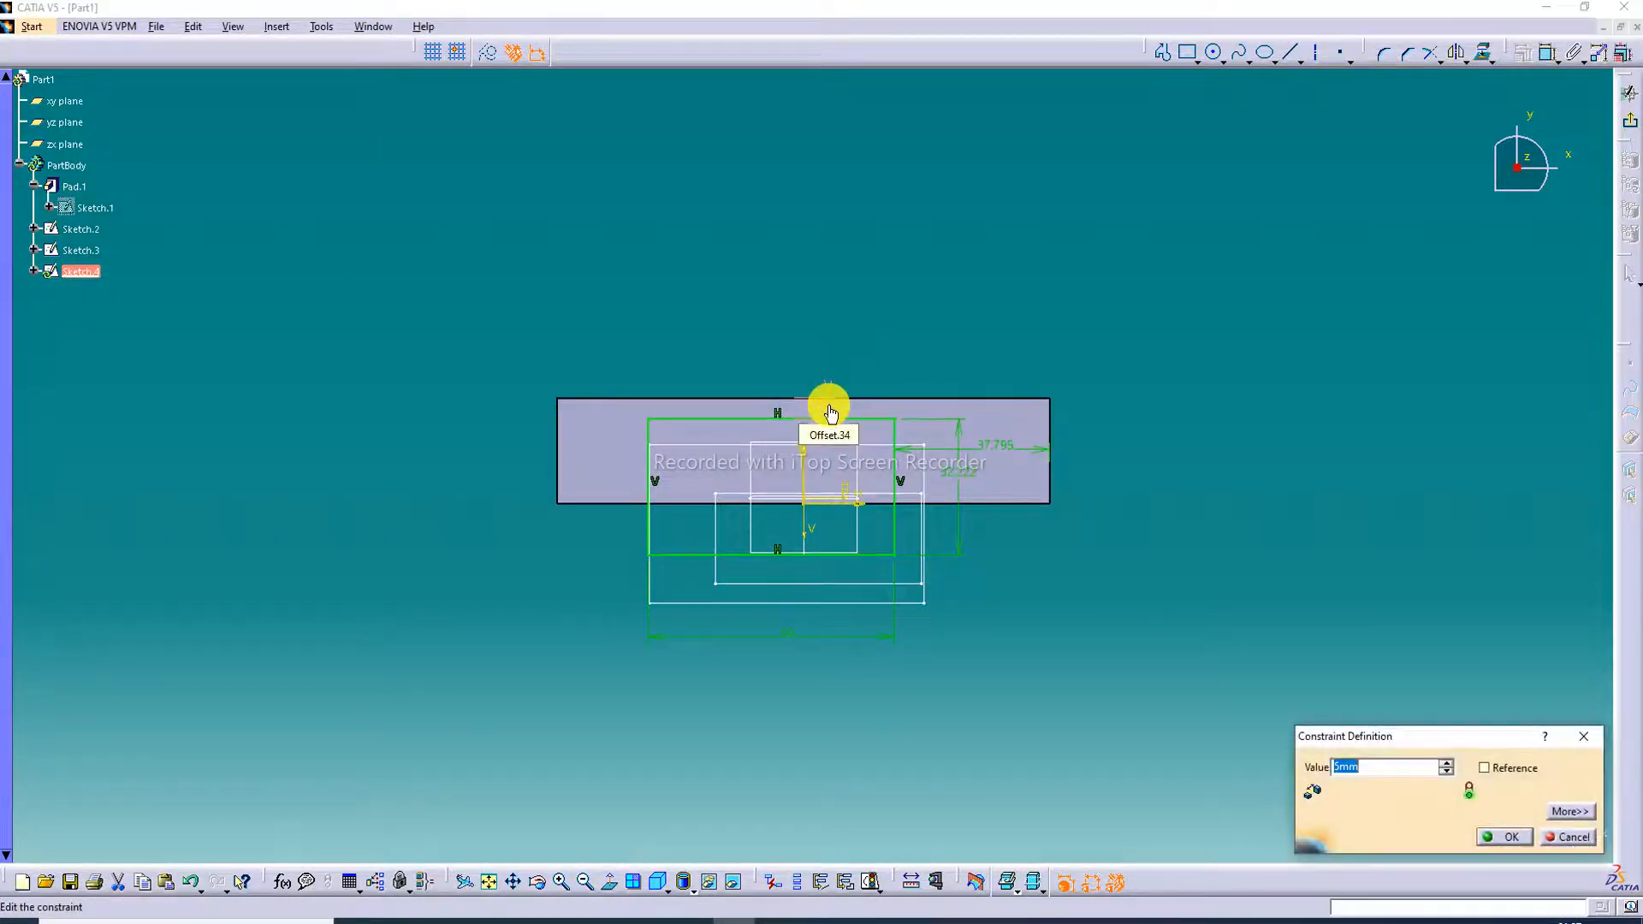
key(Return)
click(1109, 385)
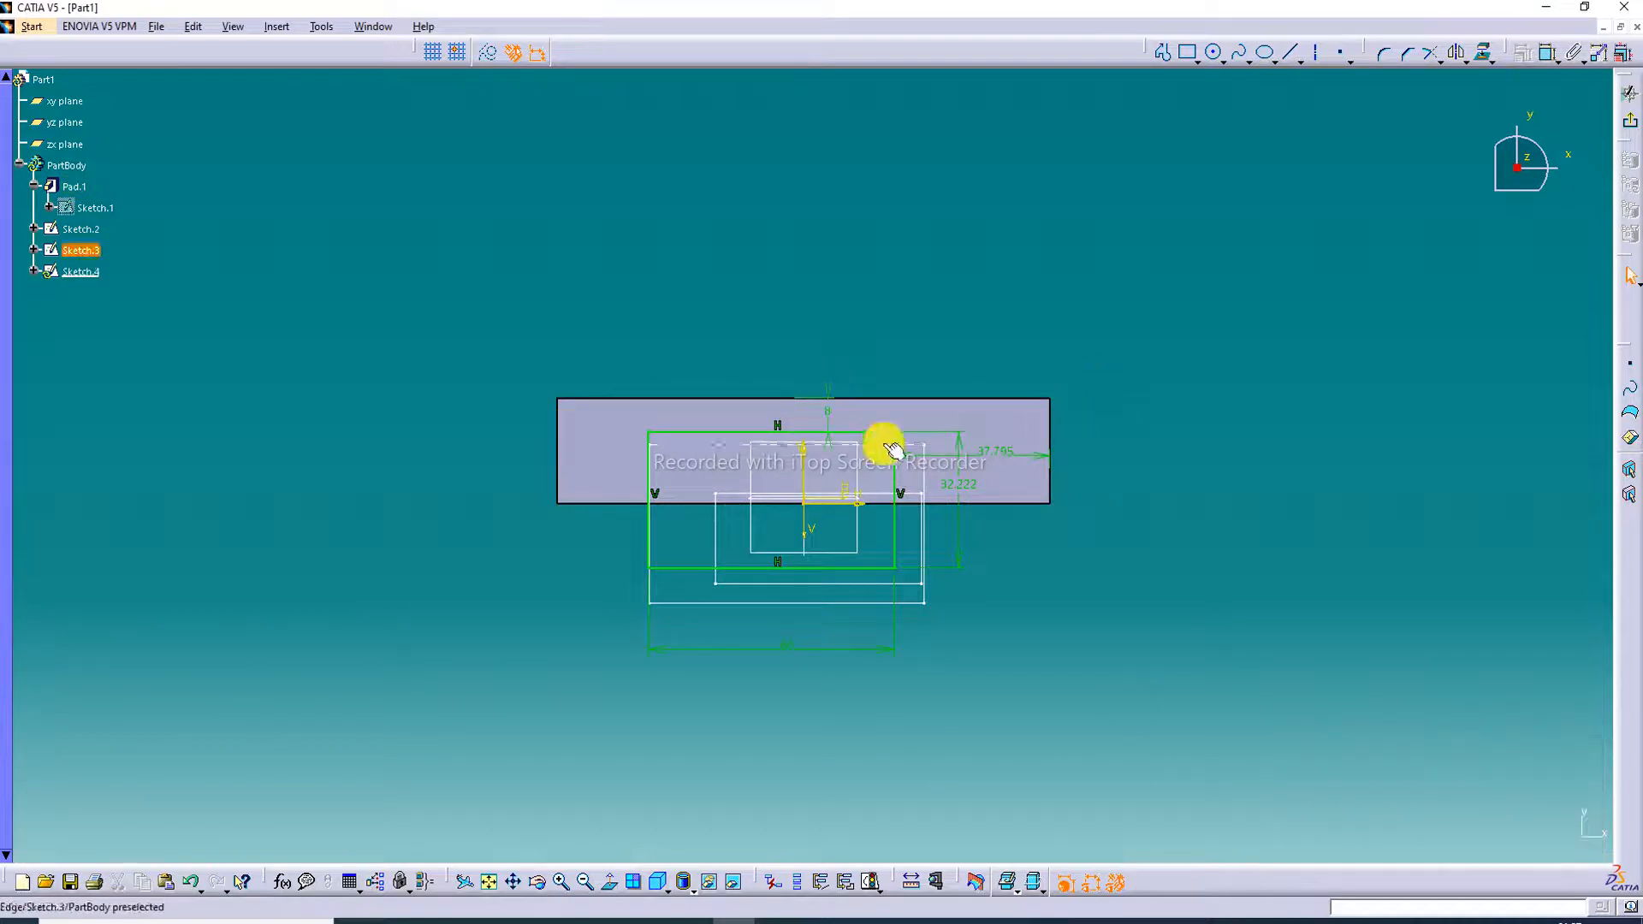
double_click(825, 413)
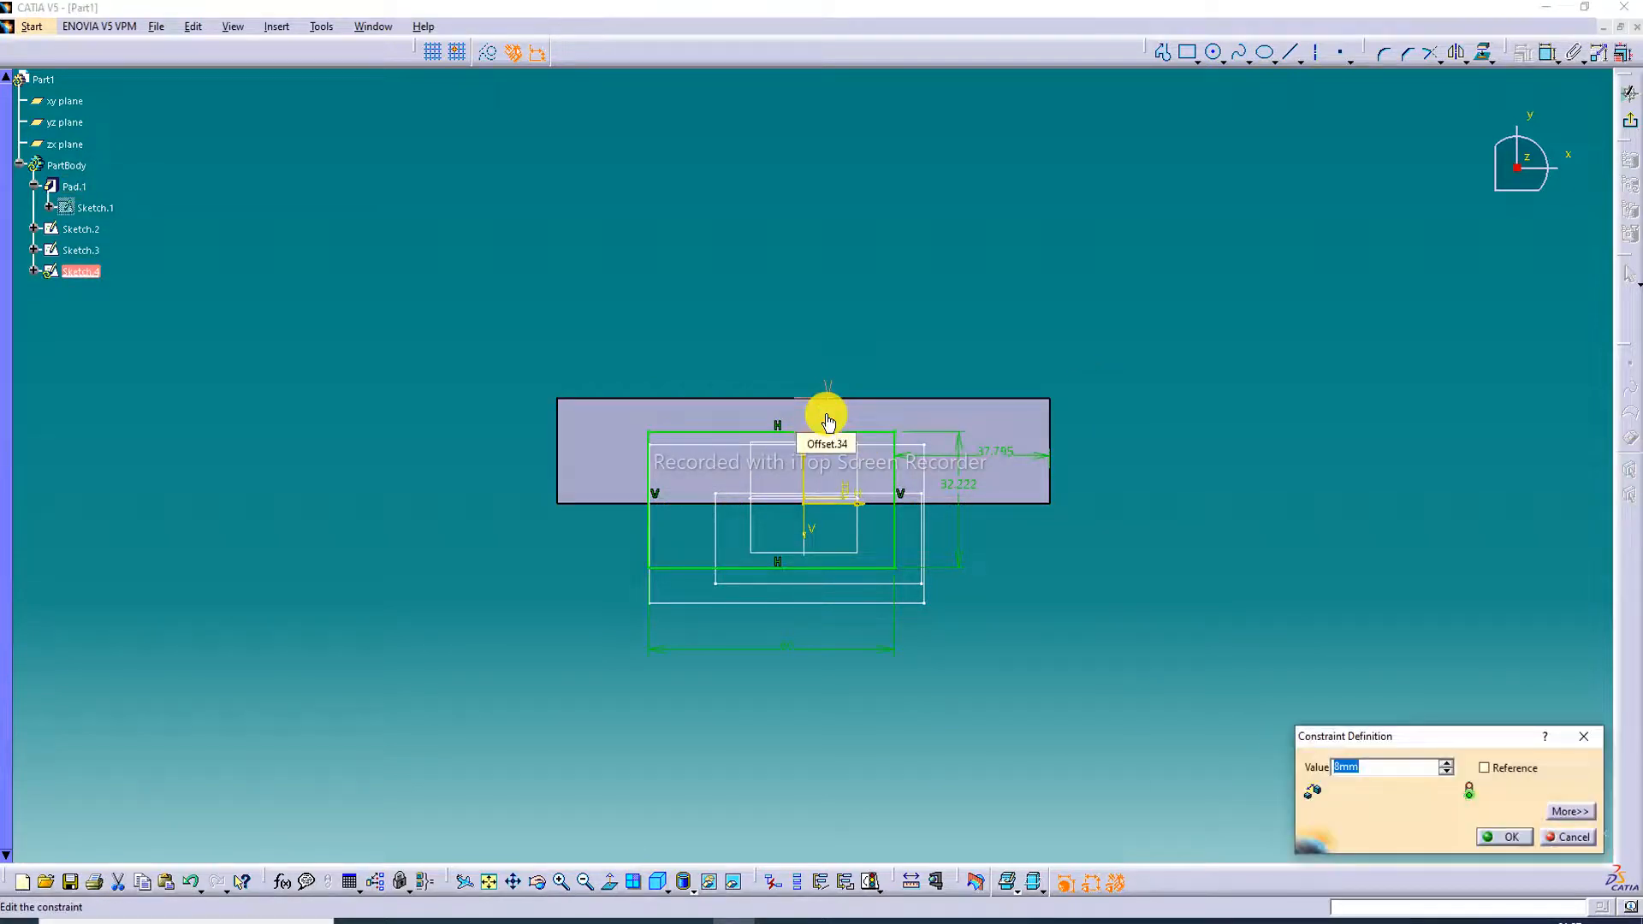
key(Return)
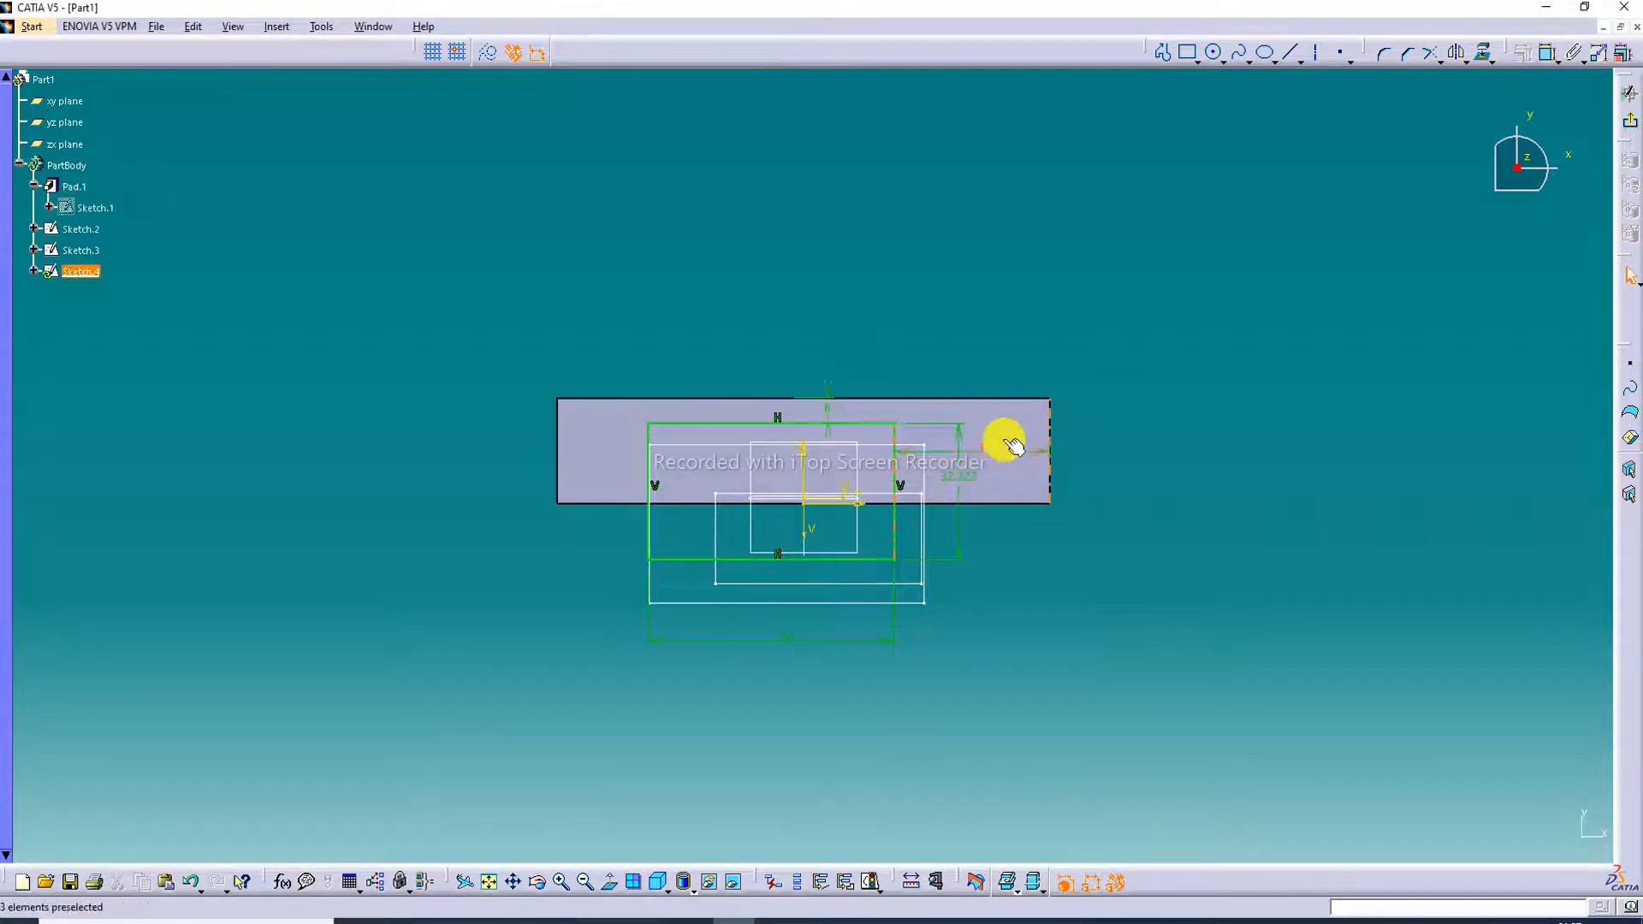
Set the distance from the rectangle's right side to the block's right edge to 40 mm
click(999, 446)
double_click(999, 446)
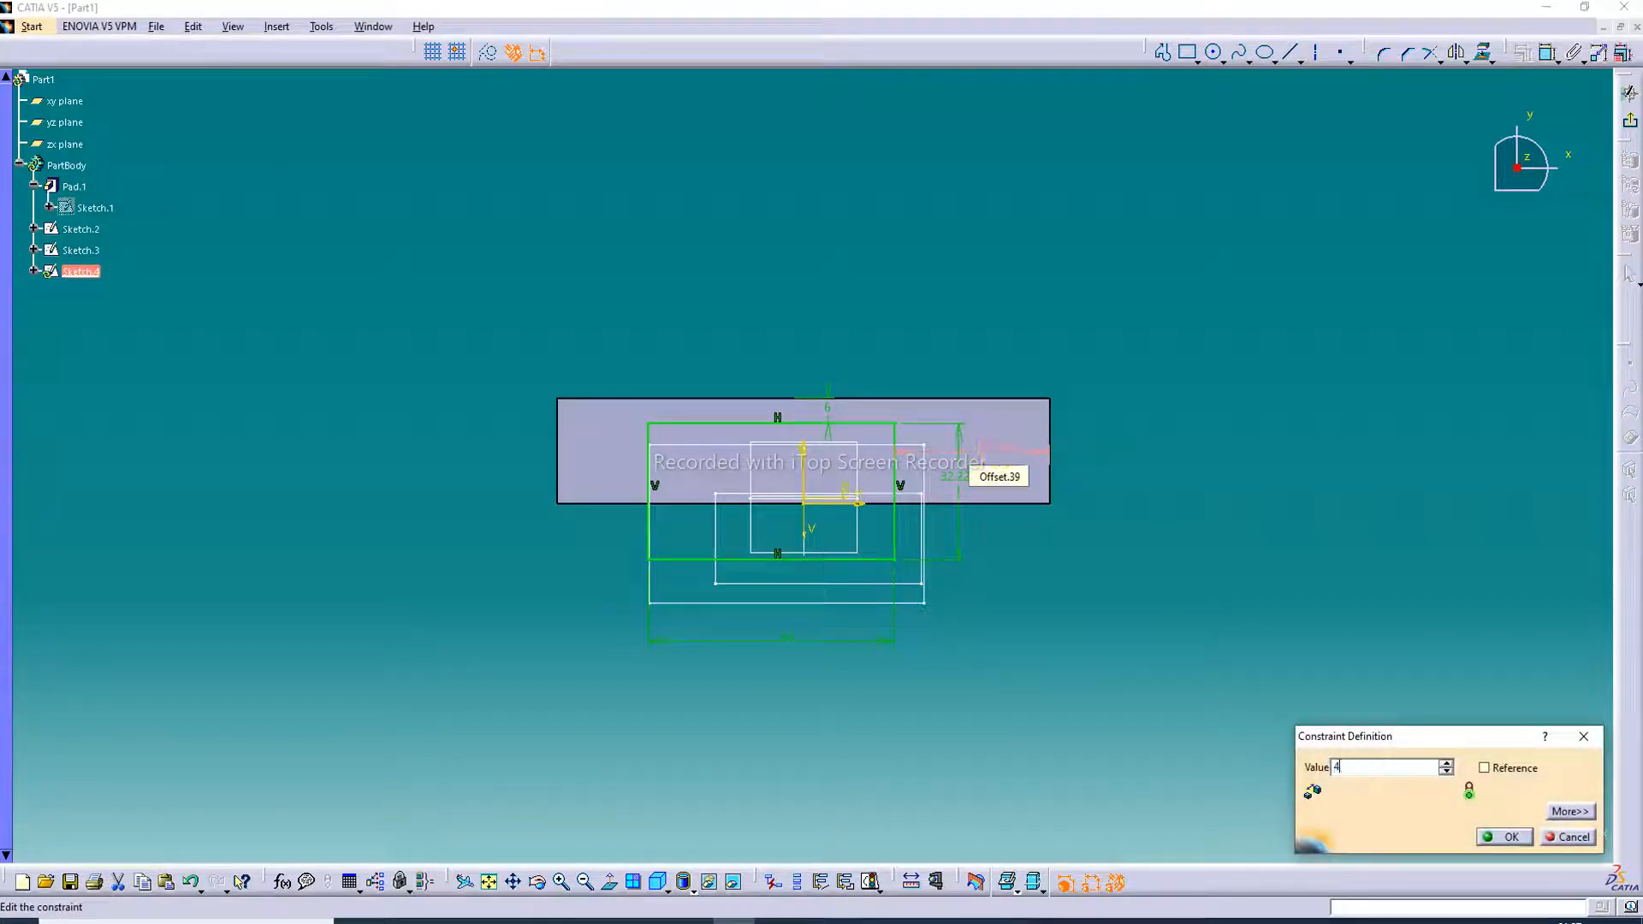
key(Return)
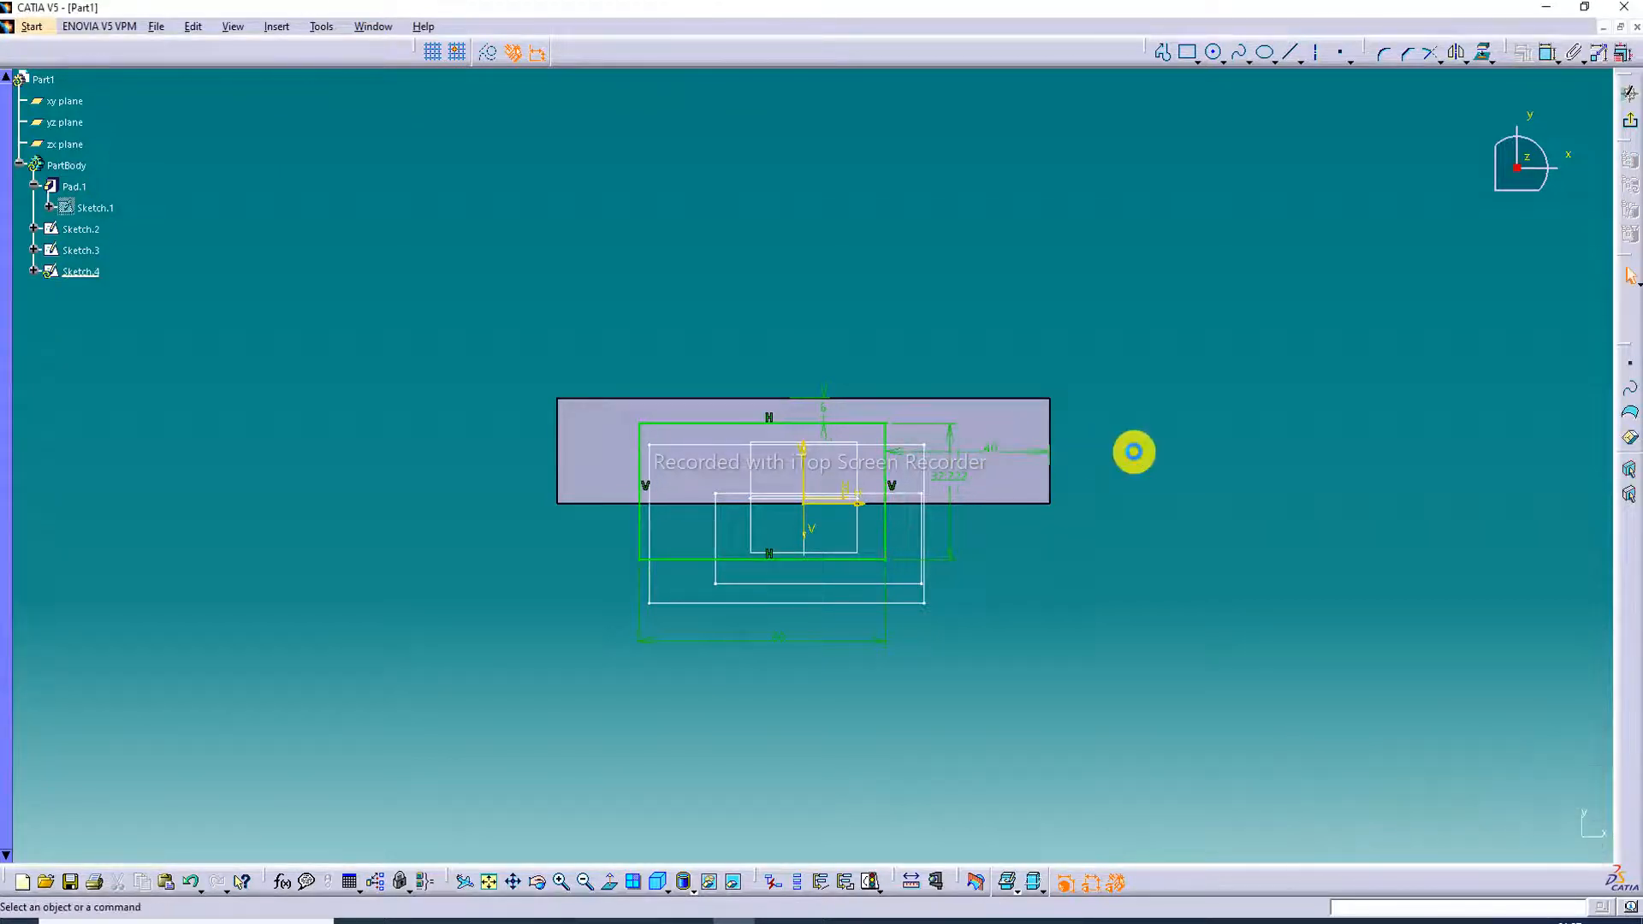
Set the rectangle's height to 38 mm and exit the sketch
click(944, 477)
double_click(944, 479)
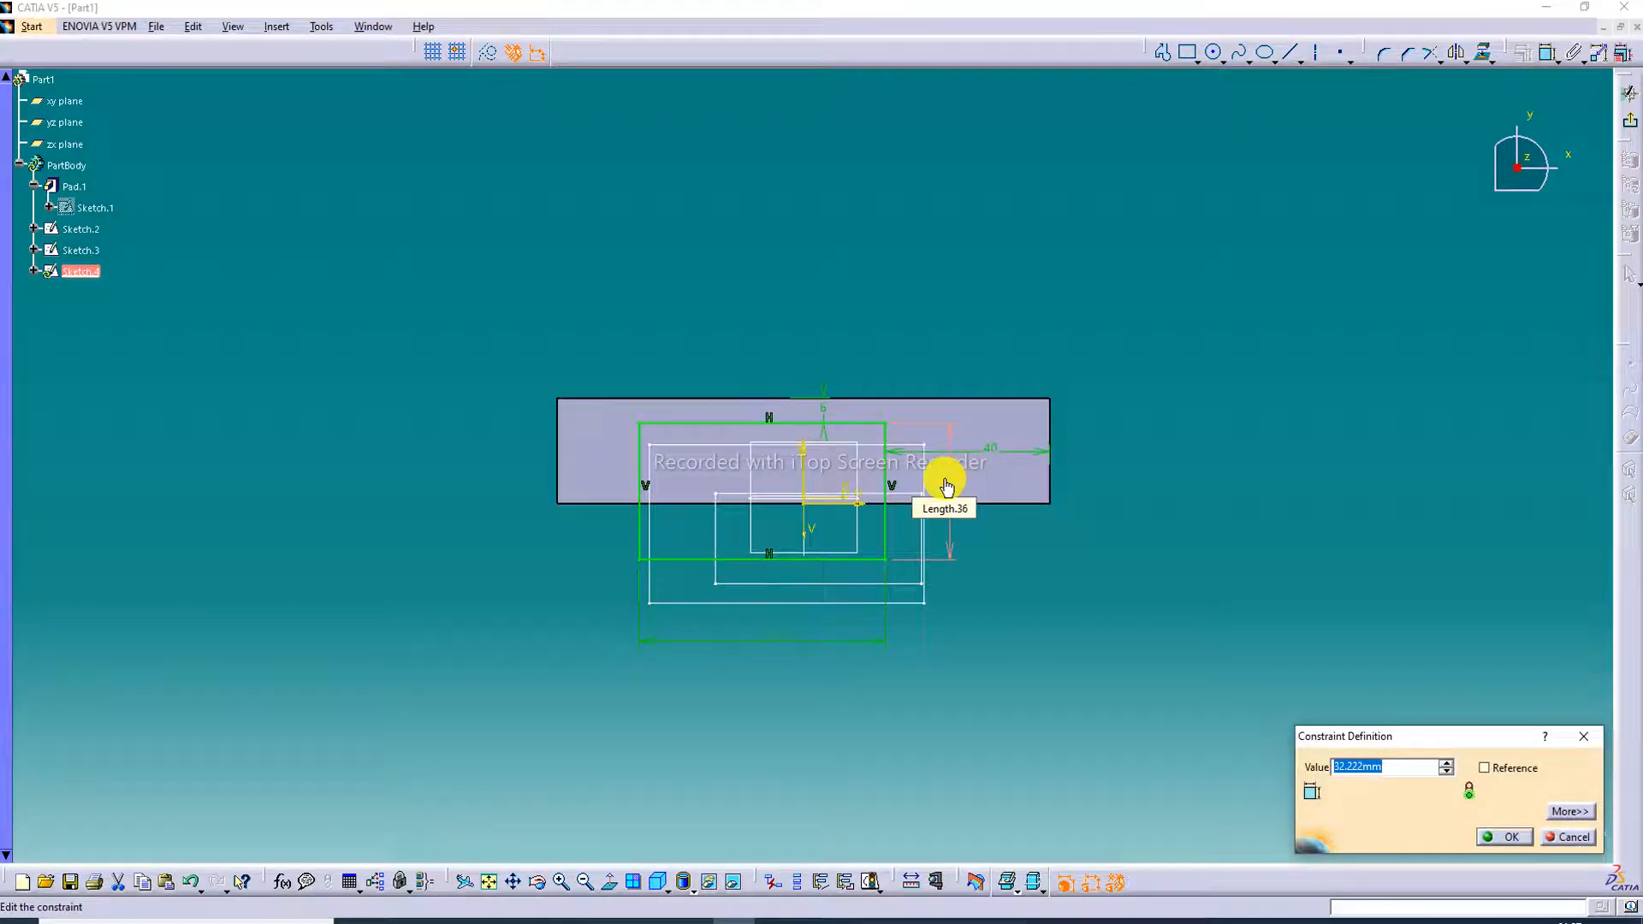
text(38)
key(Return)
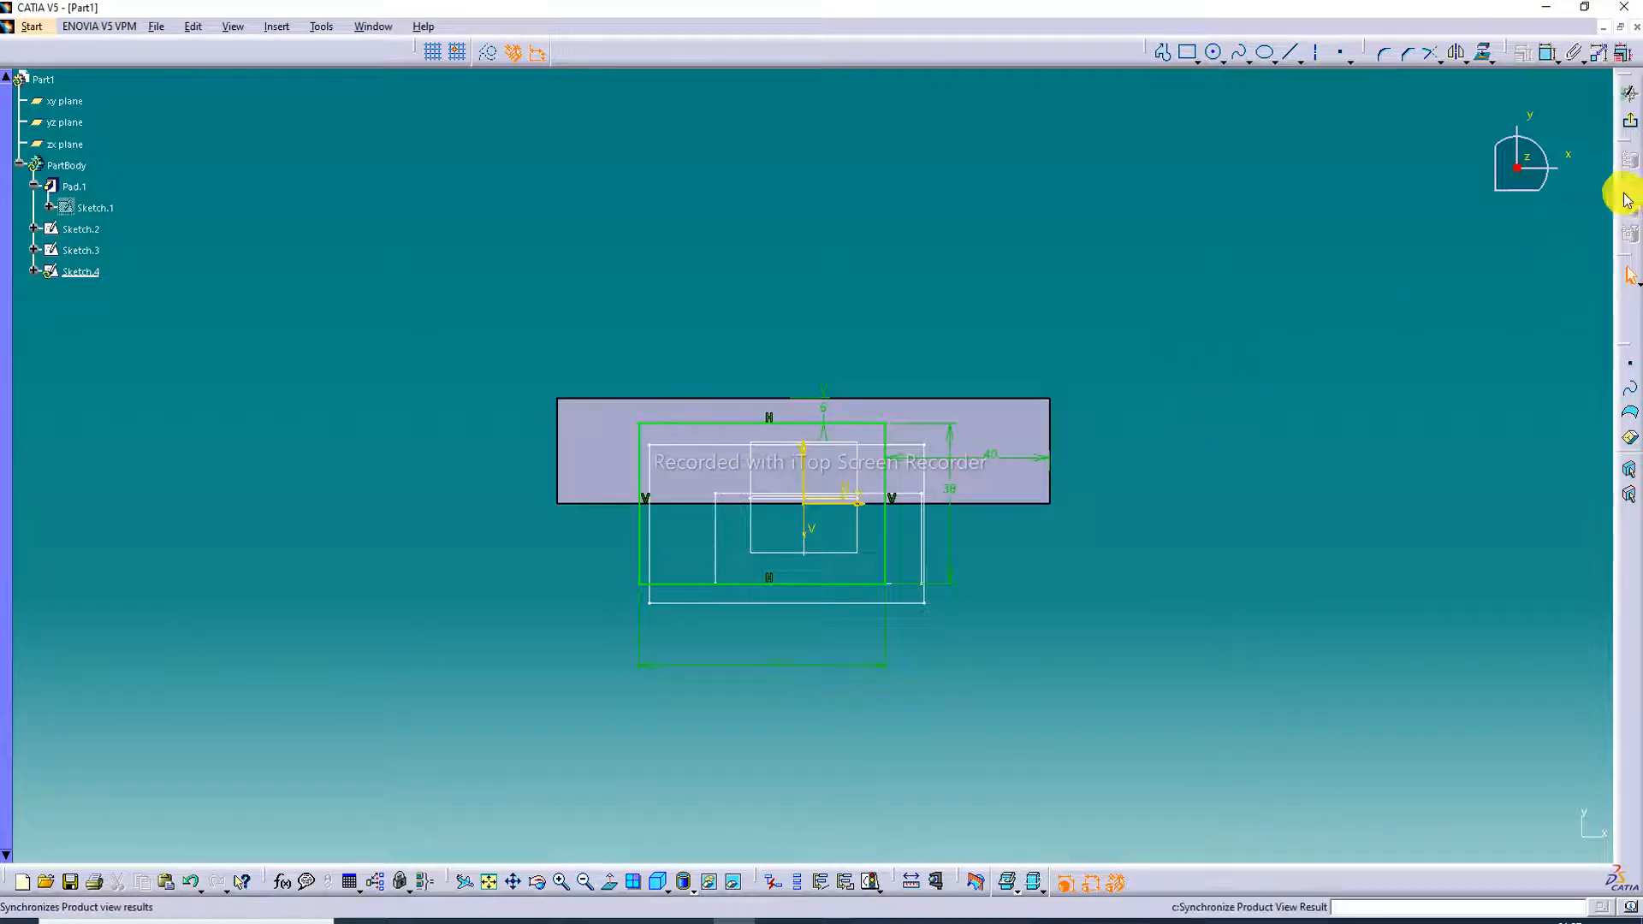
click(1628, 92)
click(1136, 347)
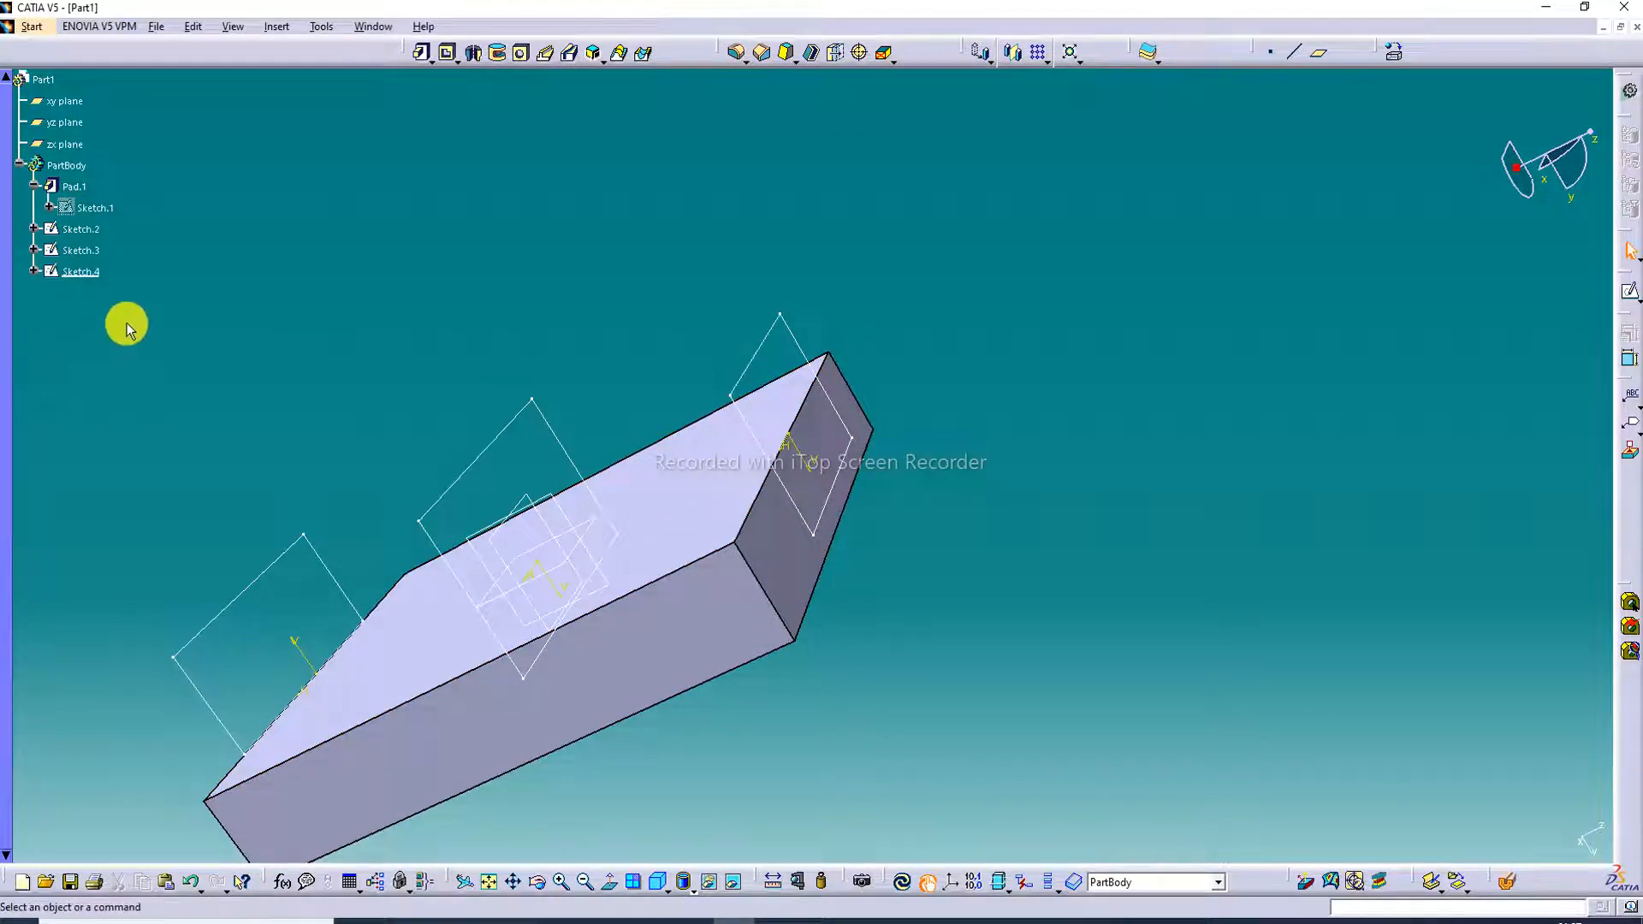
Reopen Sketch.4 for editing and set the distance from the rectangle's upper side to the block's upper edge to 10 mm
right_click(83, 275)
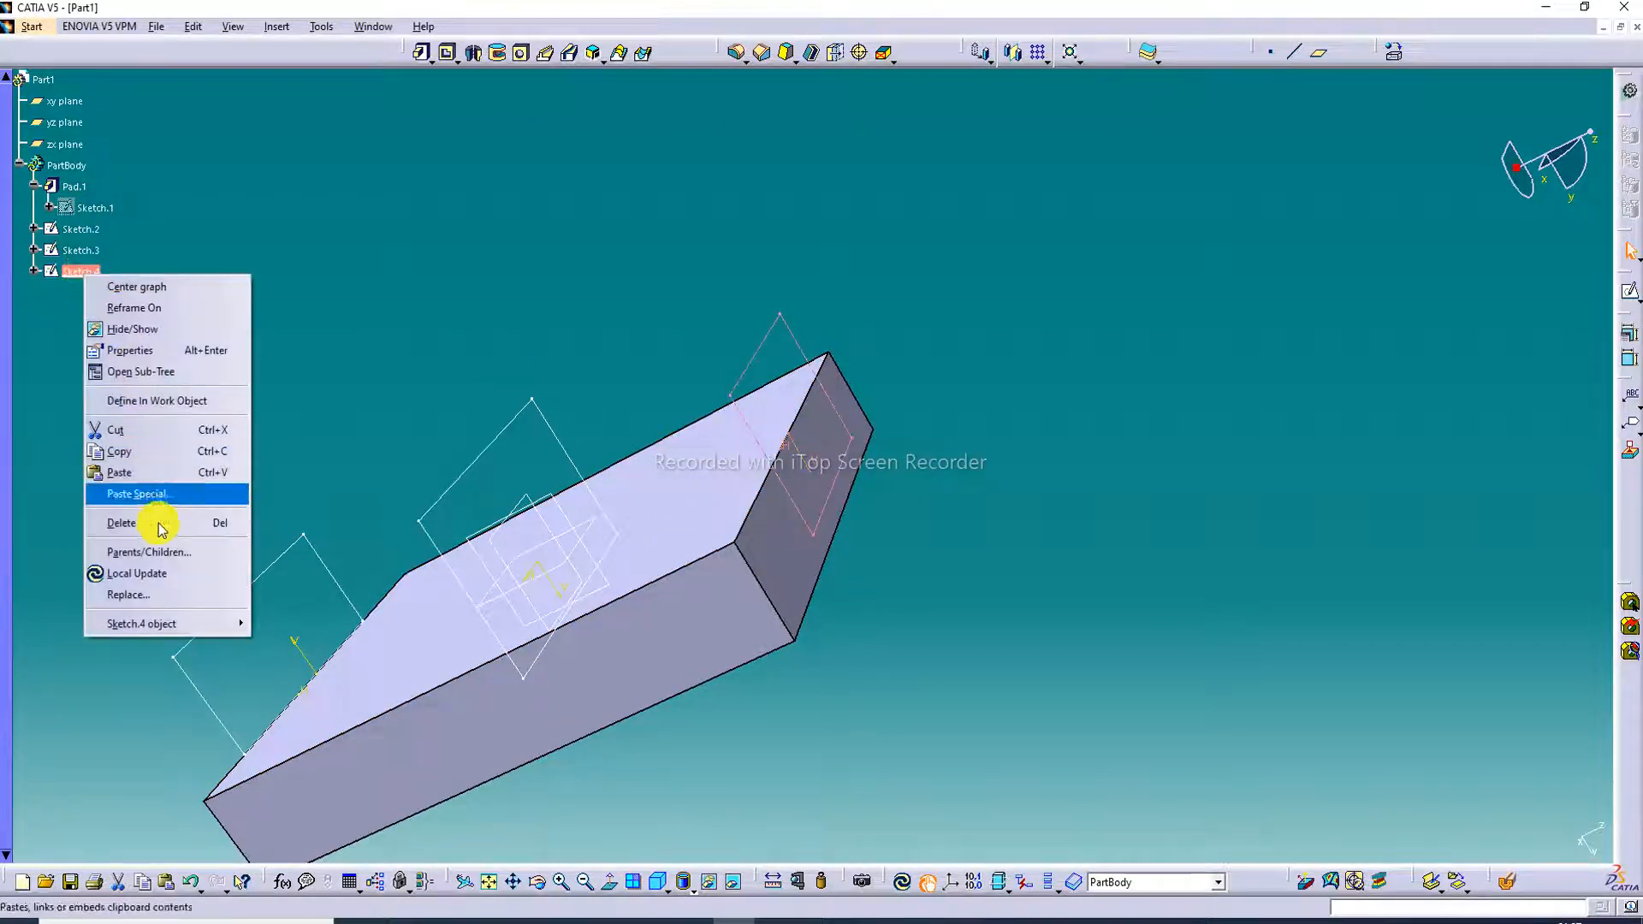
mouse_move(168, 625)
click(282, 624)
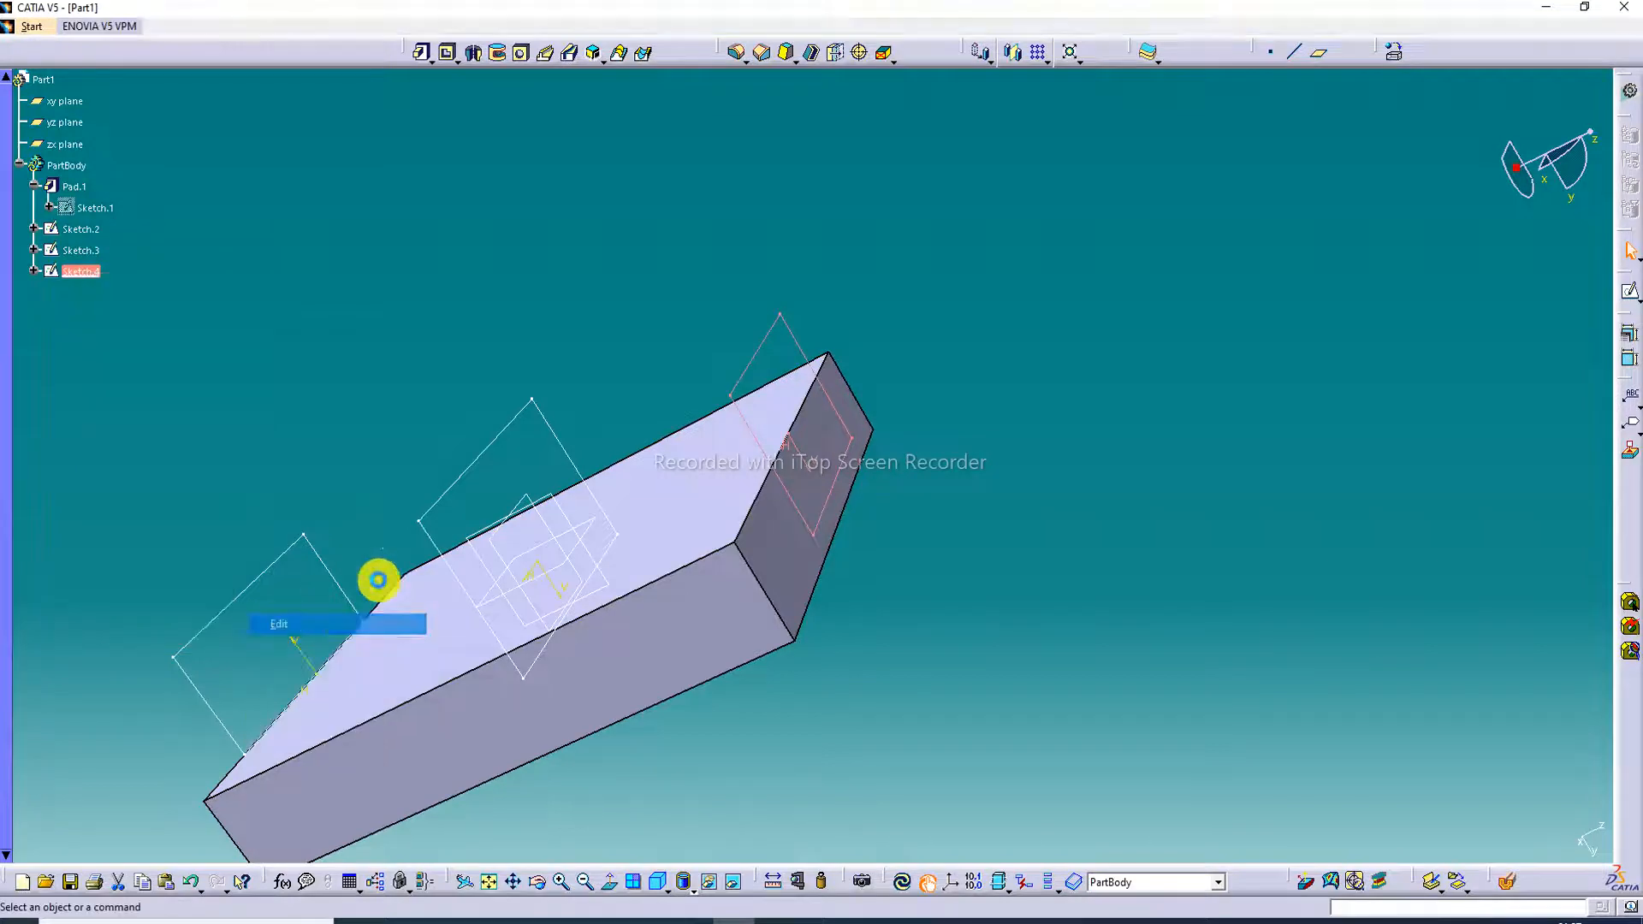
double_click(827, 414)
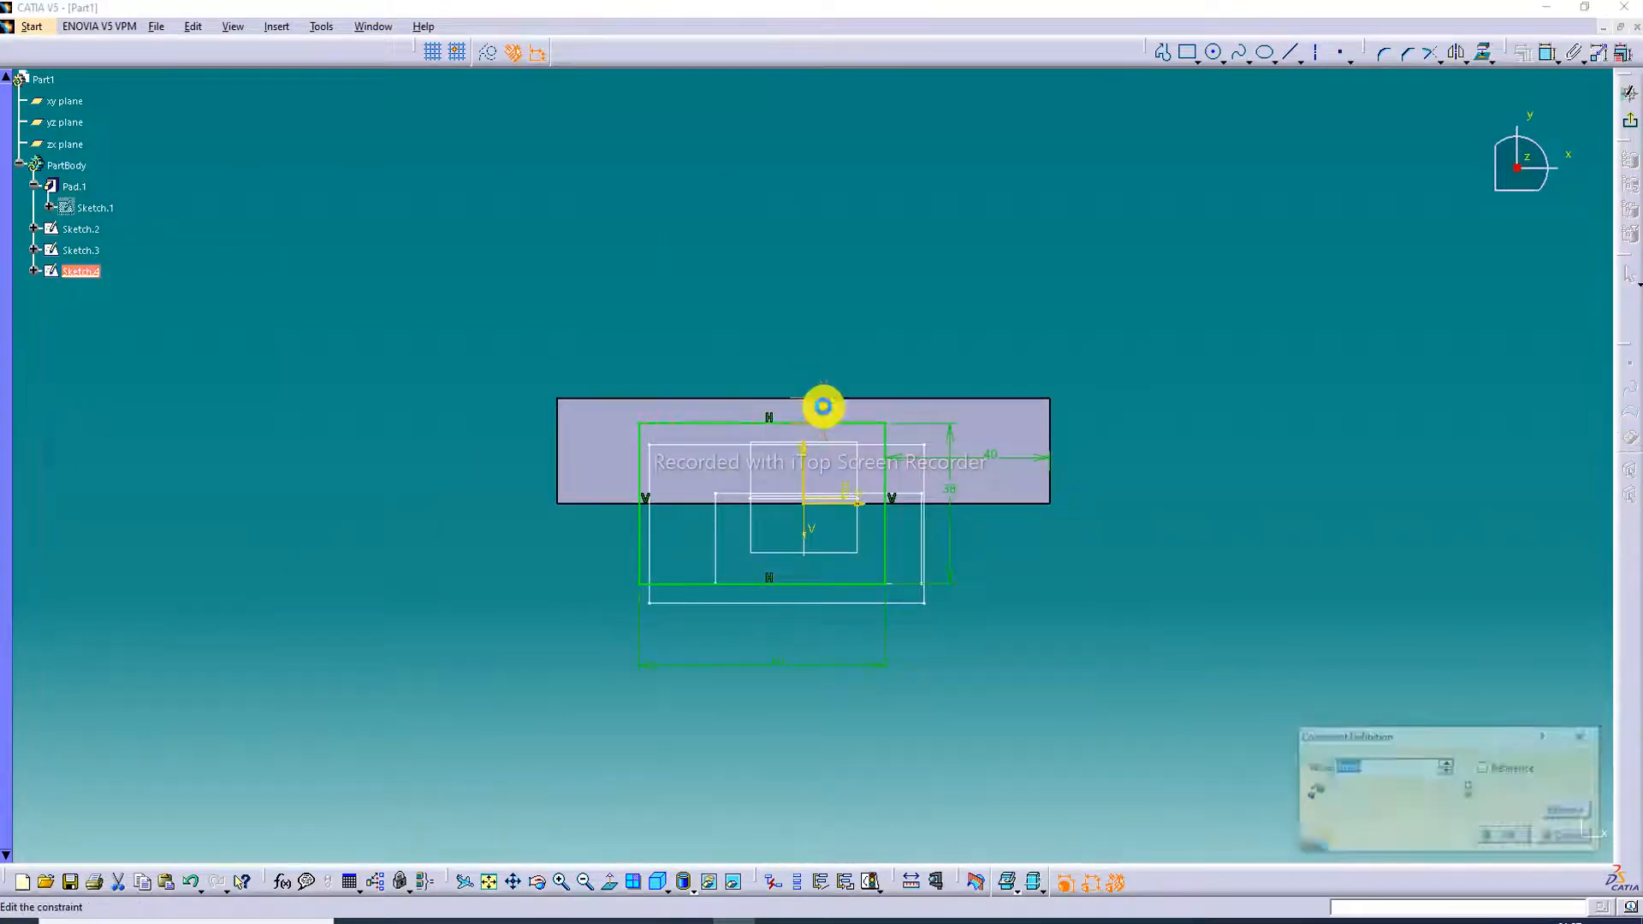
key(Return)
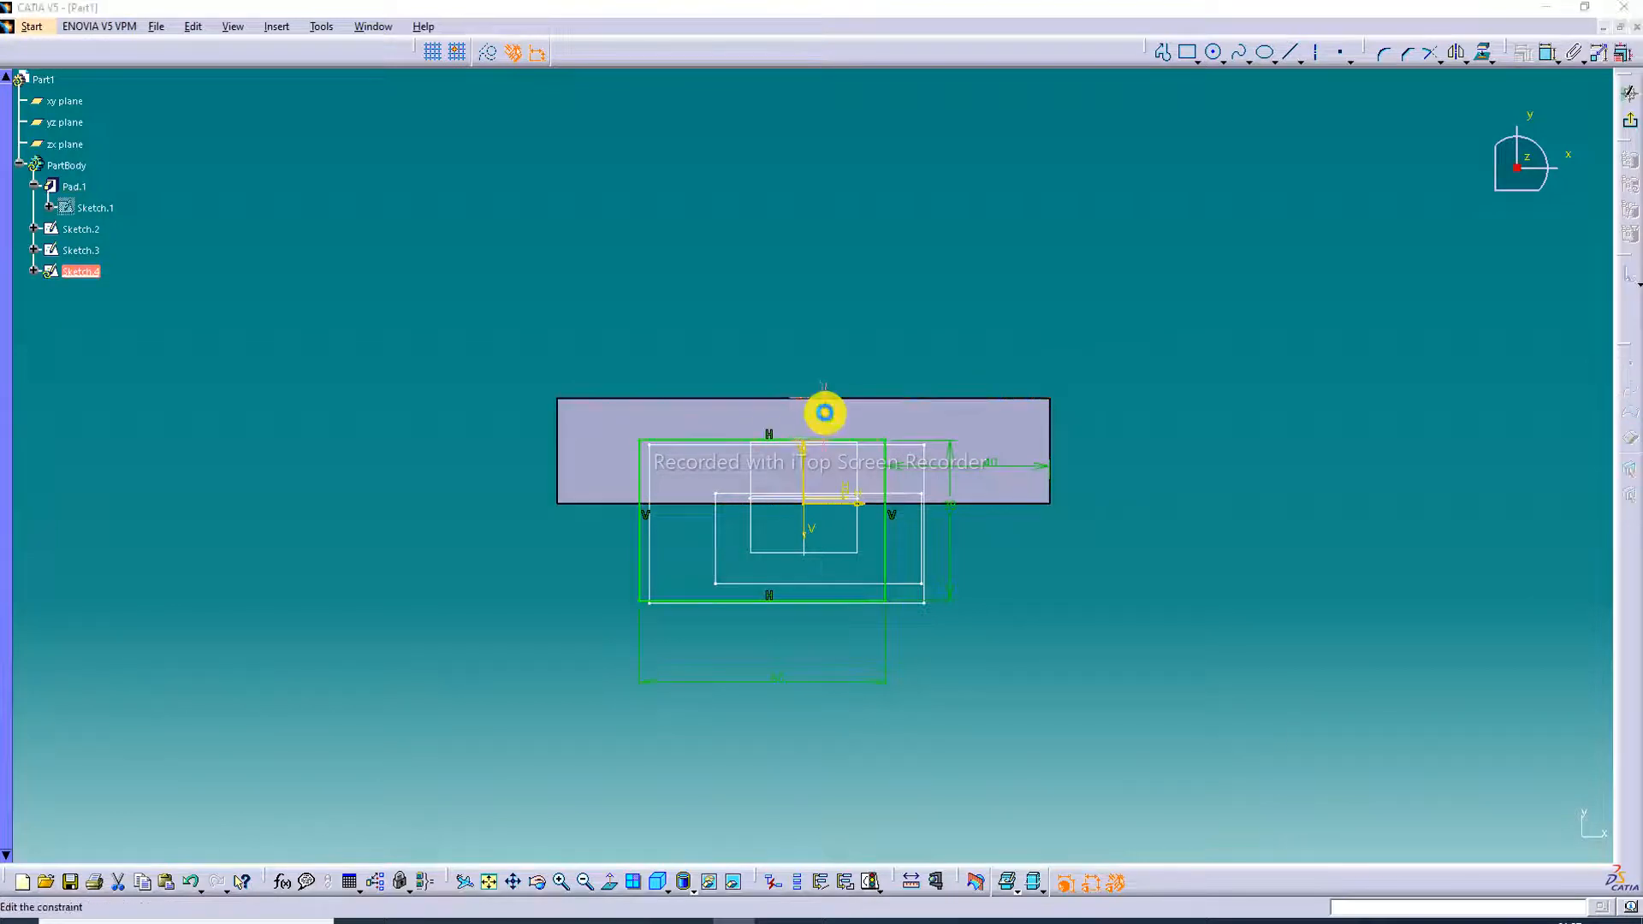
Reduce the distance between the rectangle's upper side and the block's upper edge in Sketch.4, and exit the sketch
double_click(826, 418)
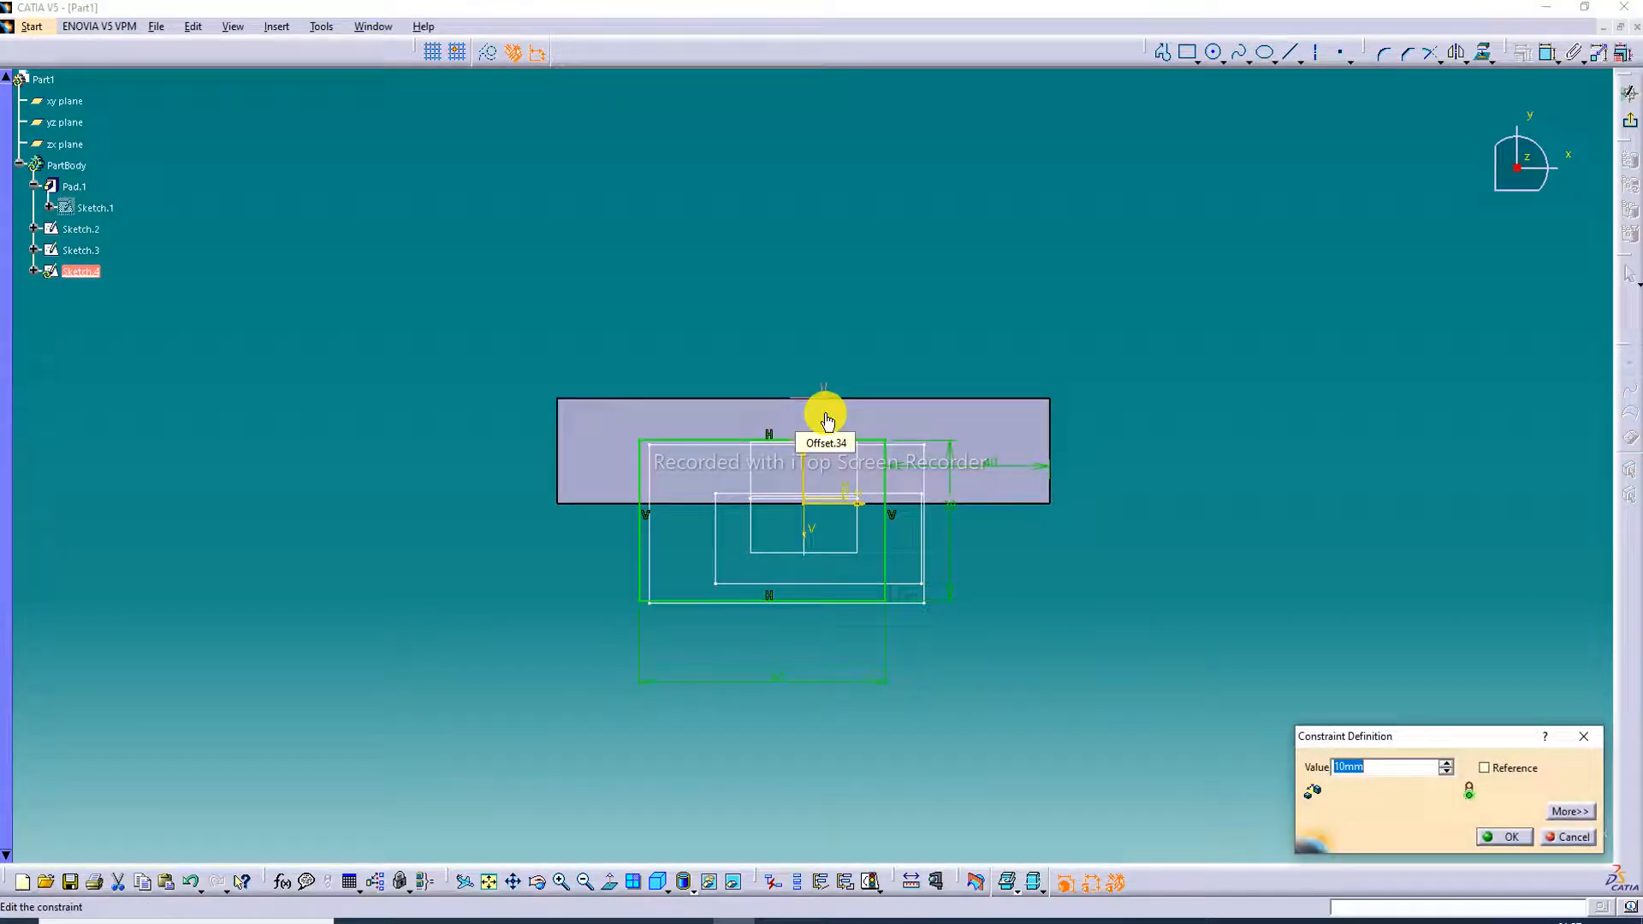
key(Return)
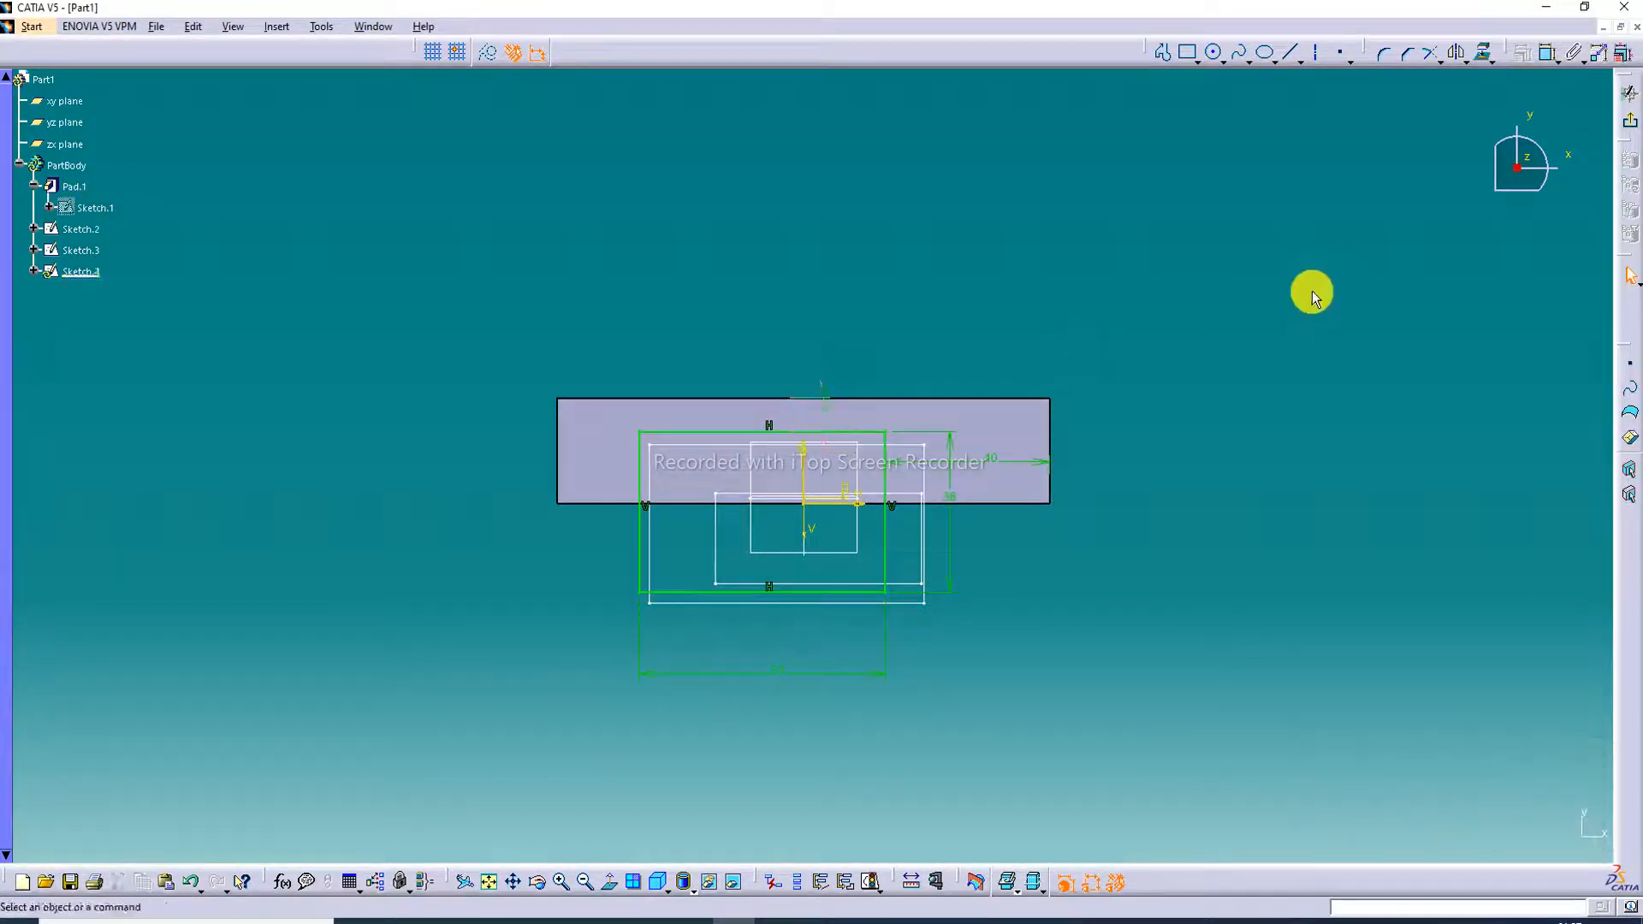
click(1621, 133)
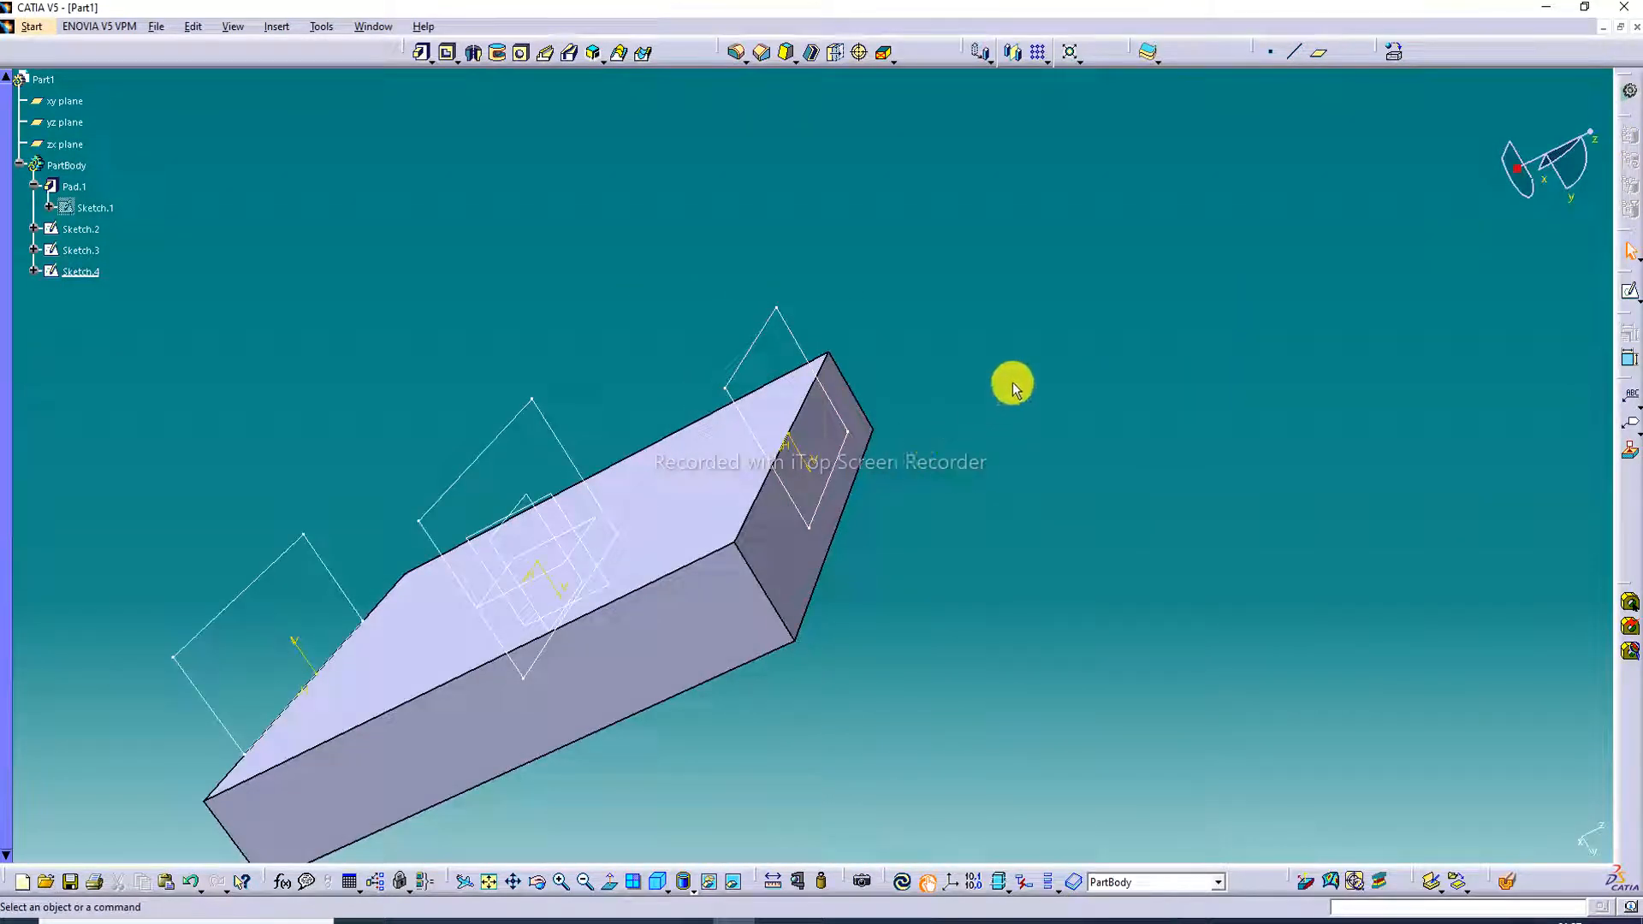
Start a Removed Multi-sections Solid using Sketch.2, Sketch.3 and Sketch.4 as its sections in that order
click(488, 881)
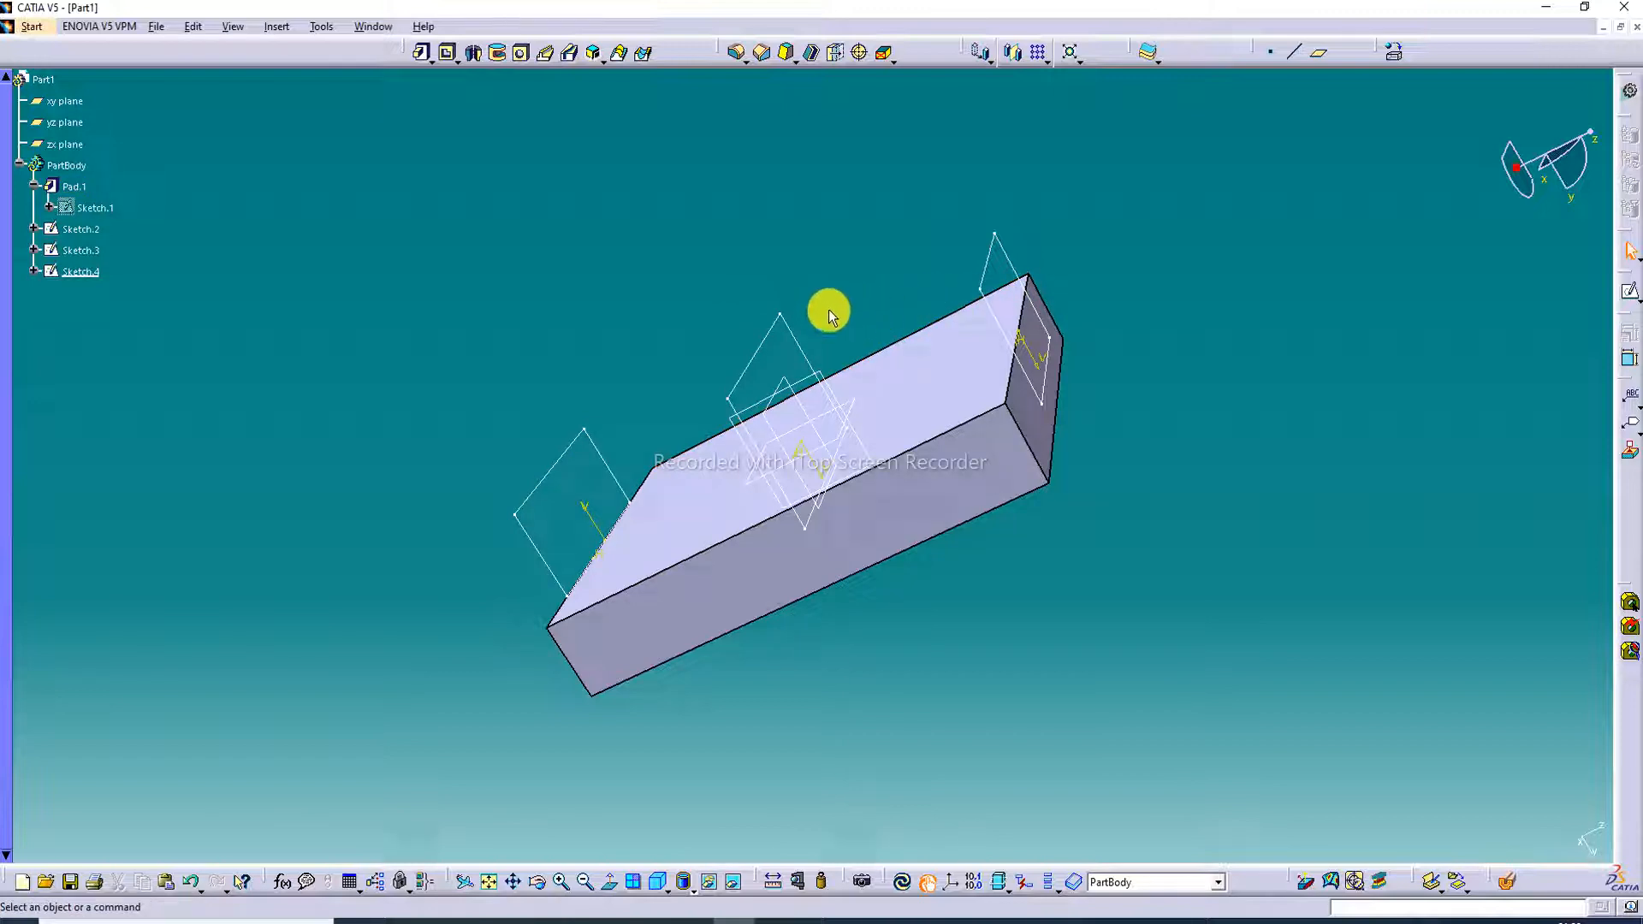
click(643, 53)
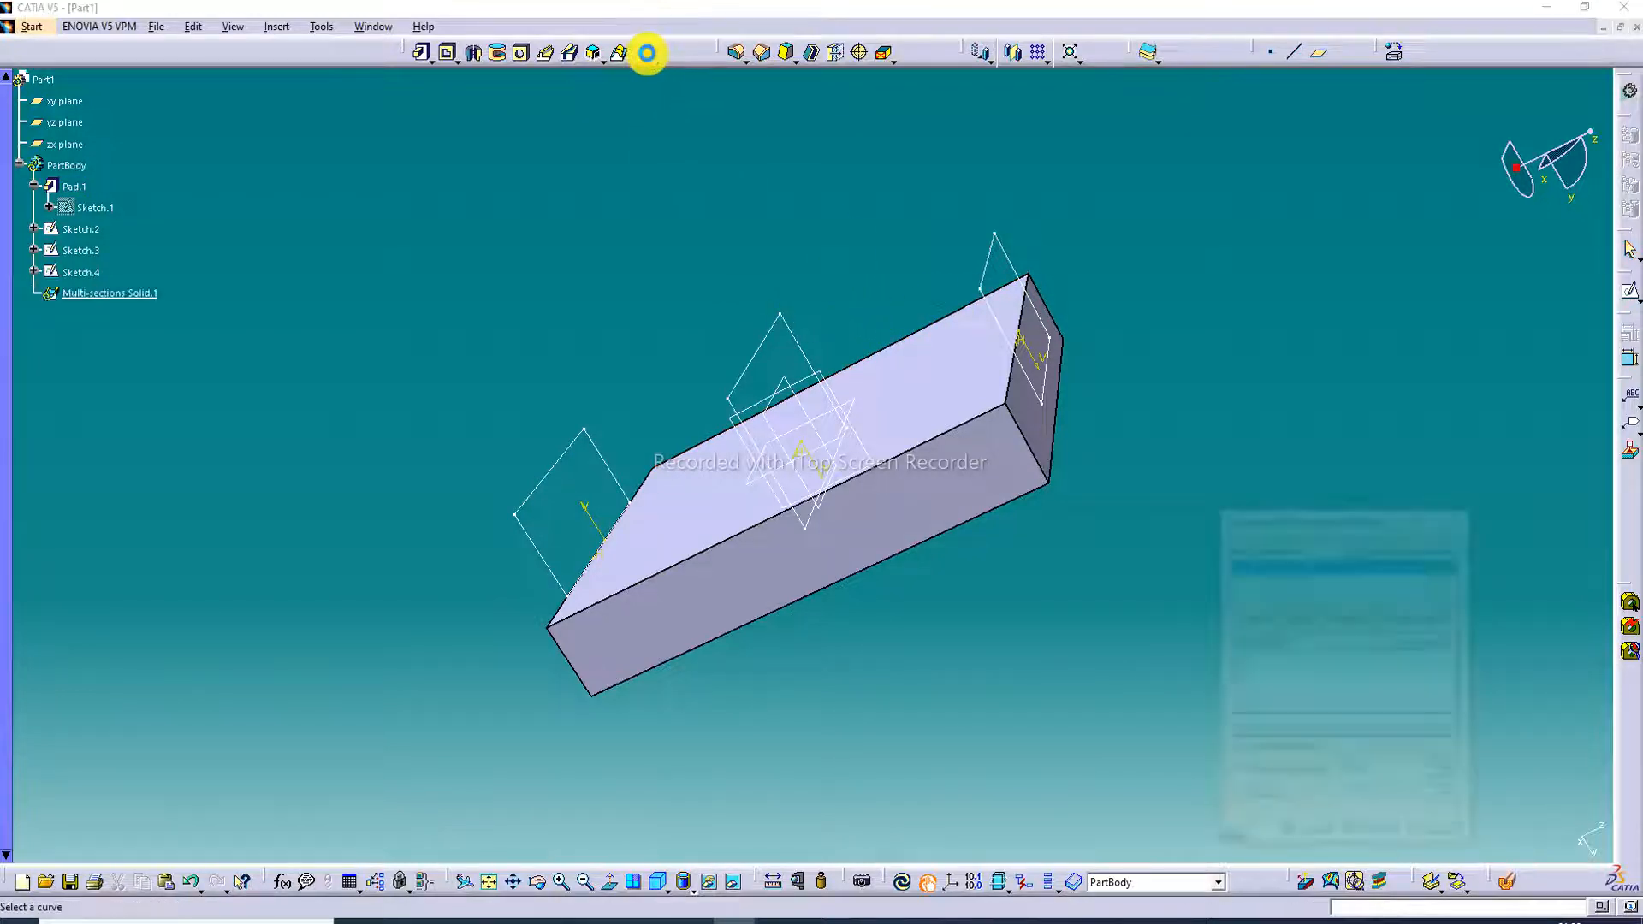
click(567, 449)
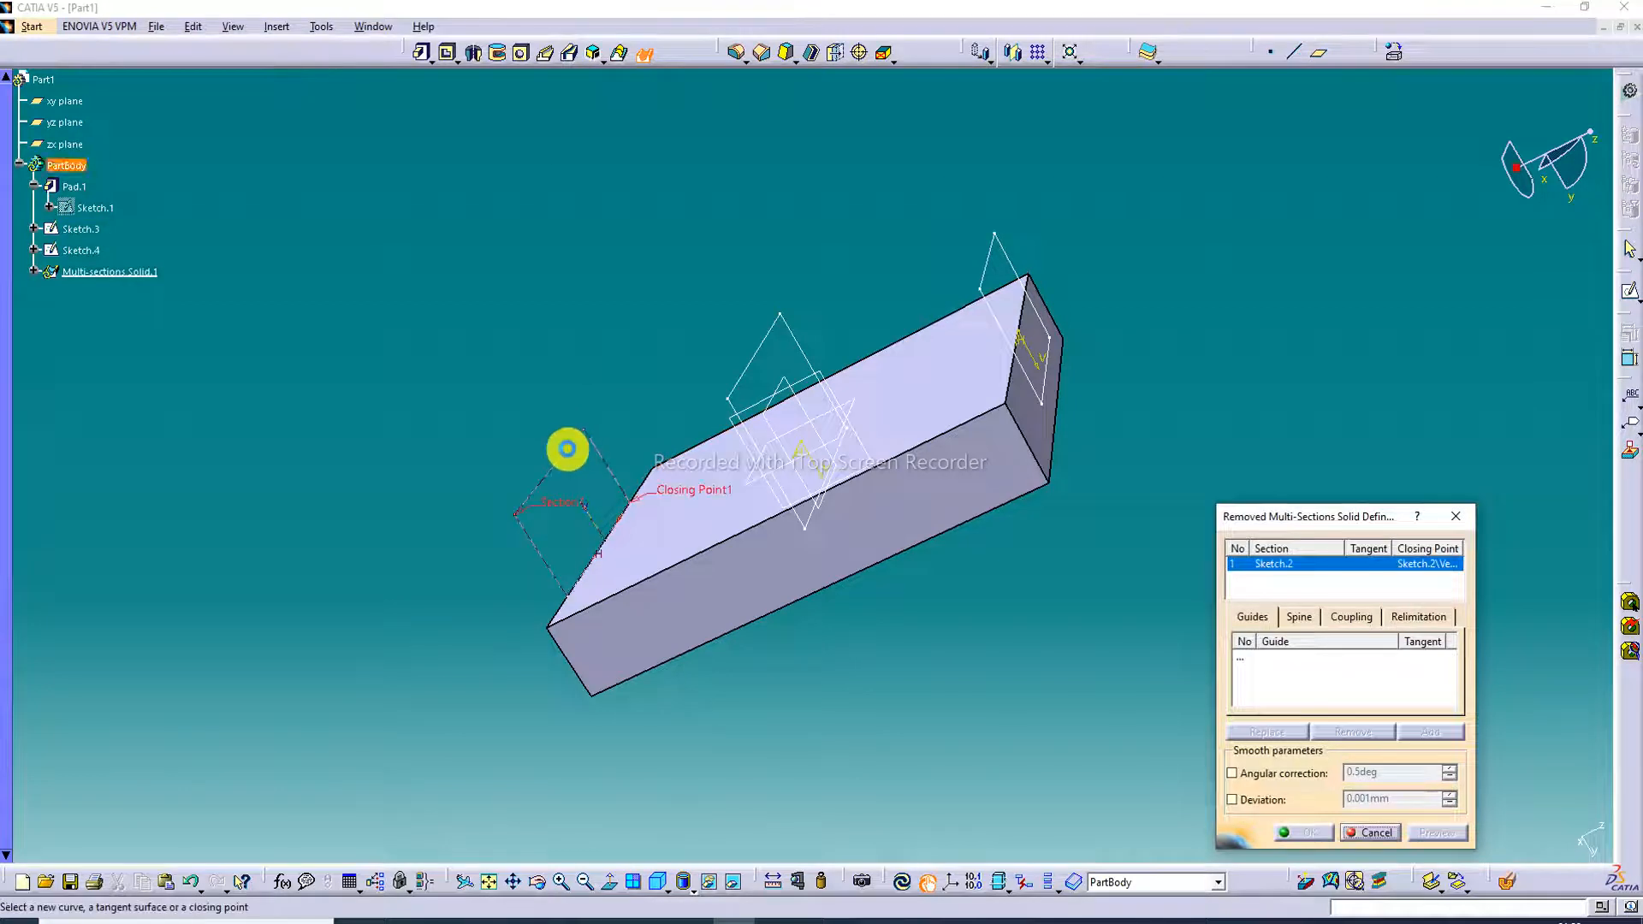
click(757, 366)
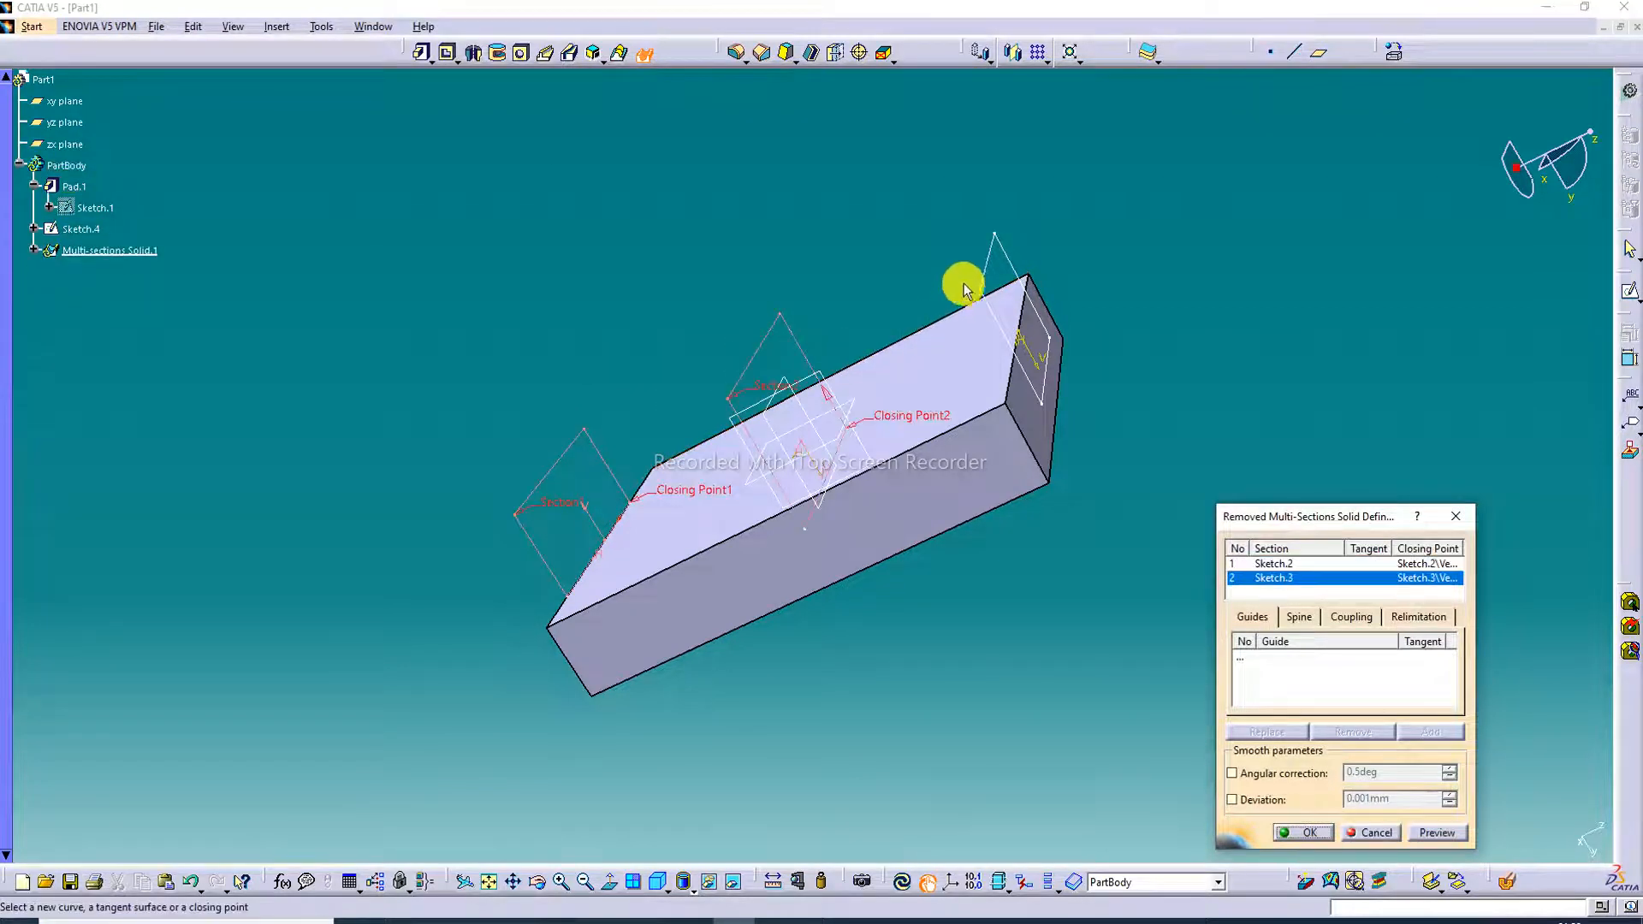
click(984, 263)
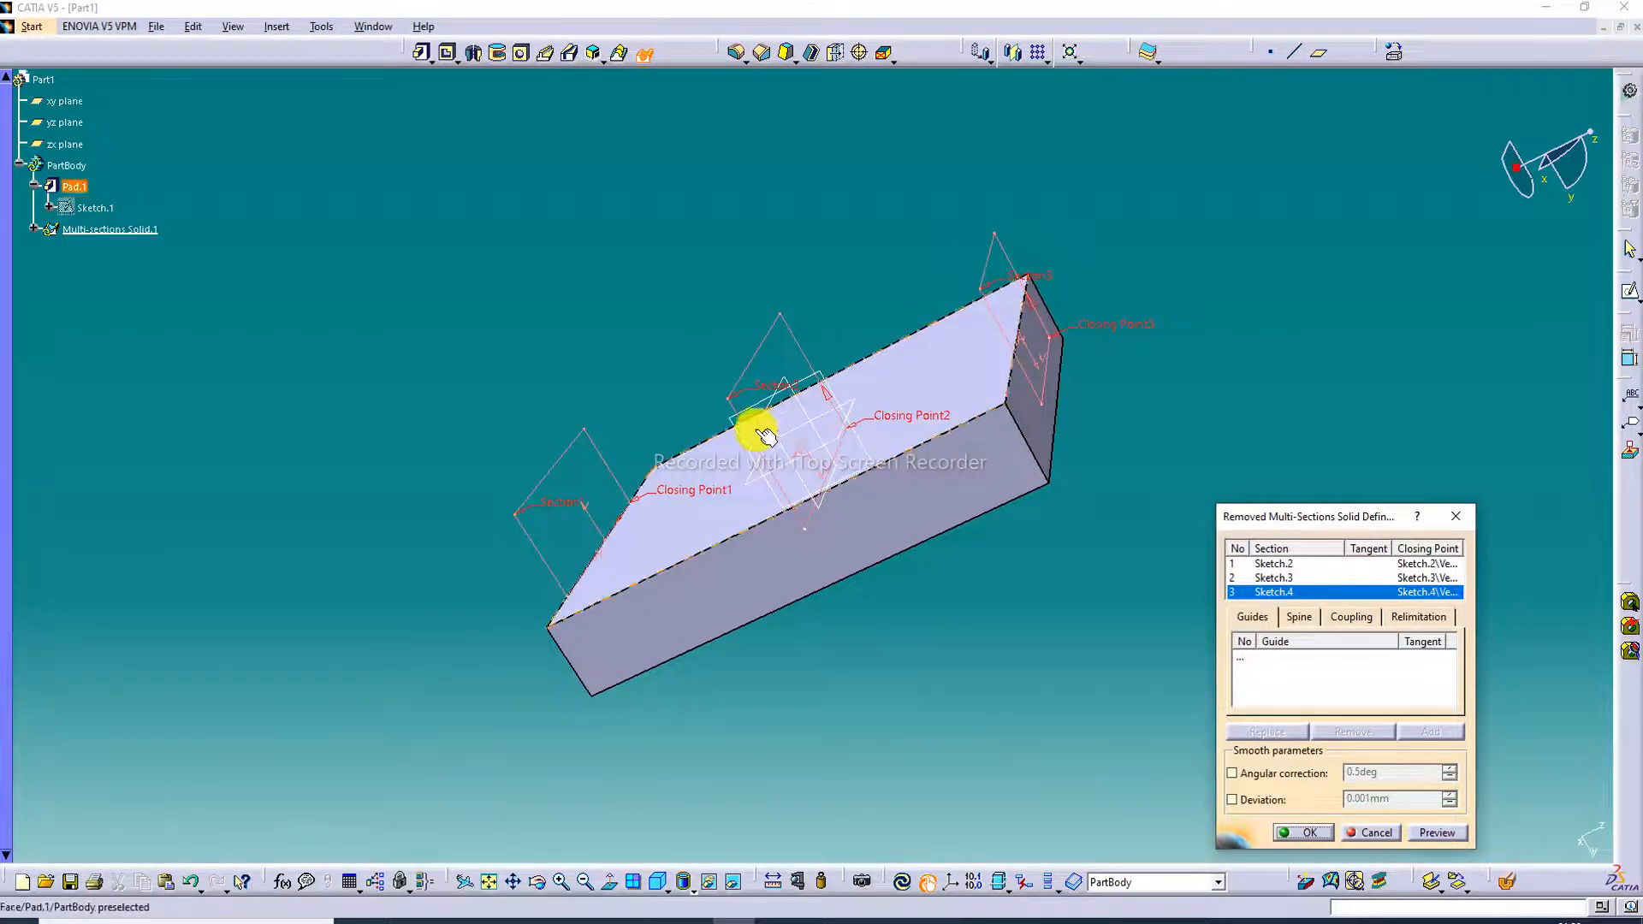
Preview the three-section removal through the block and create it without guides
middle_drag(750, 437, 1085, 389)
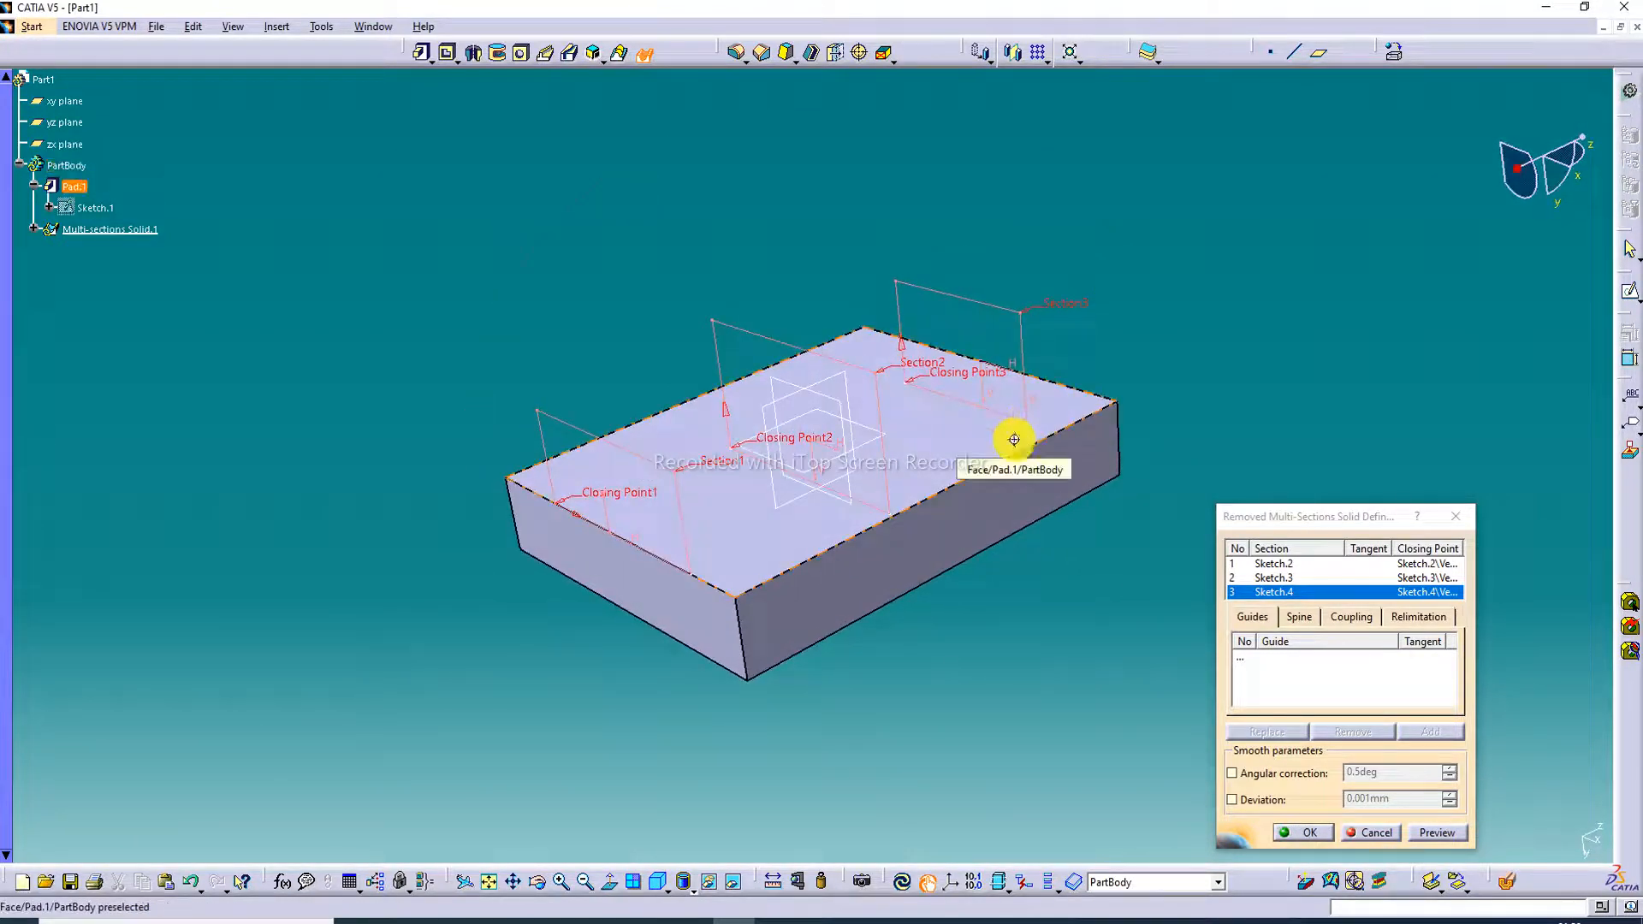
middle_drag(1014, 439, 899, 458)
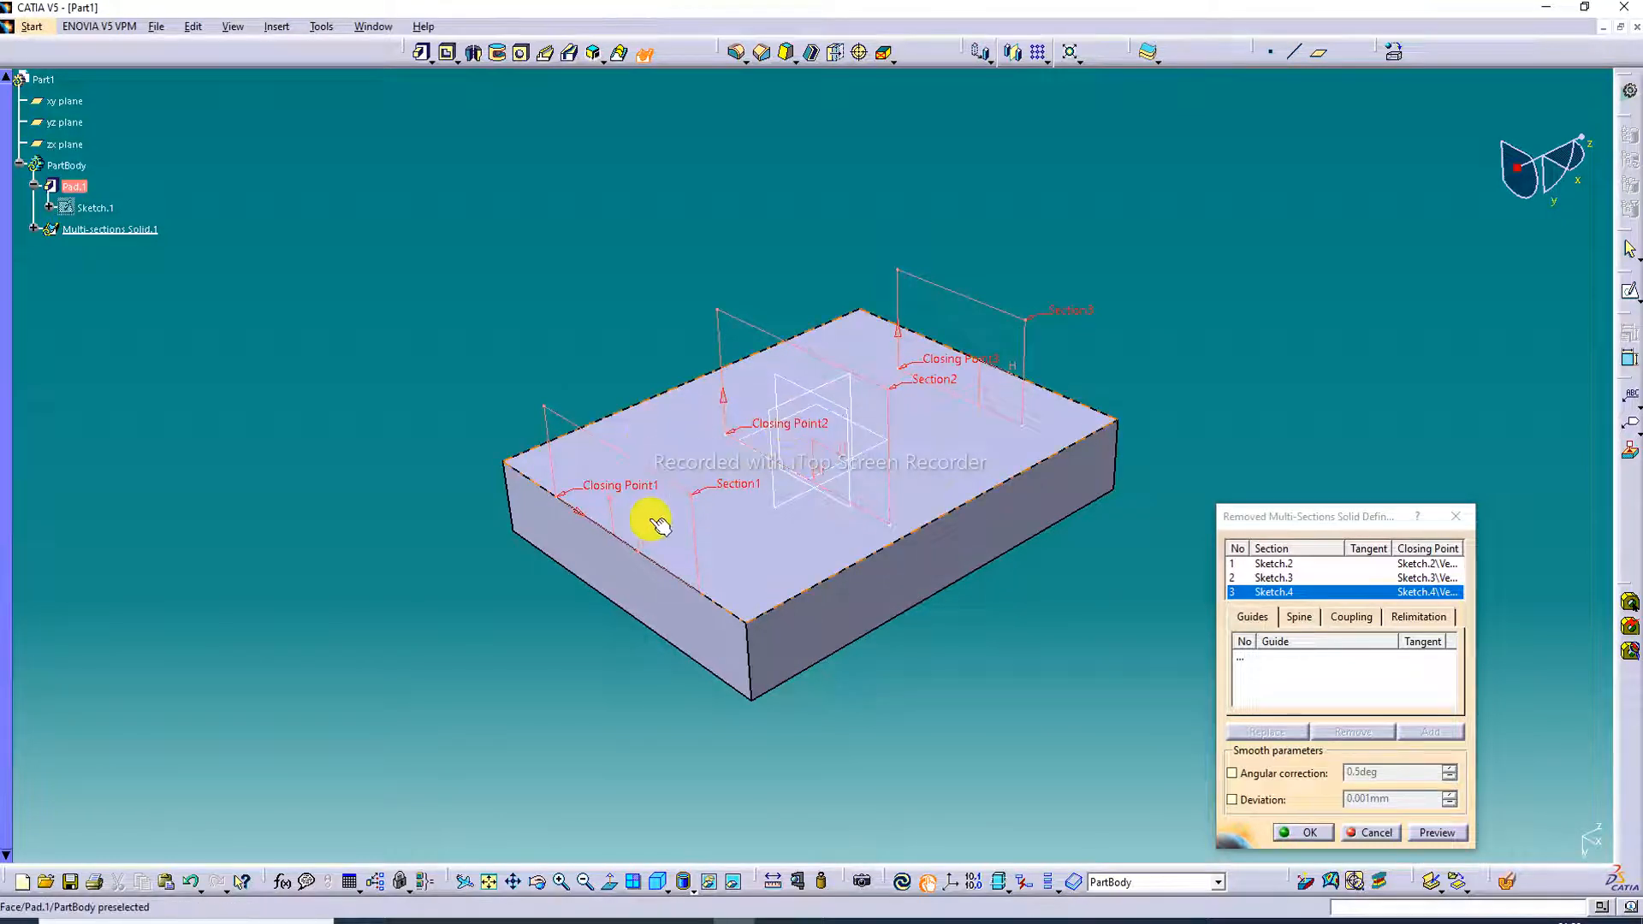
mouse_move(658, 523)
middle_down()
mouse_move(719, 543)
mouse_move(601, 534)
middle_up()
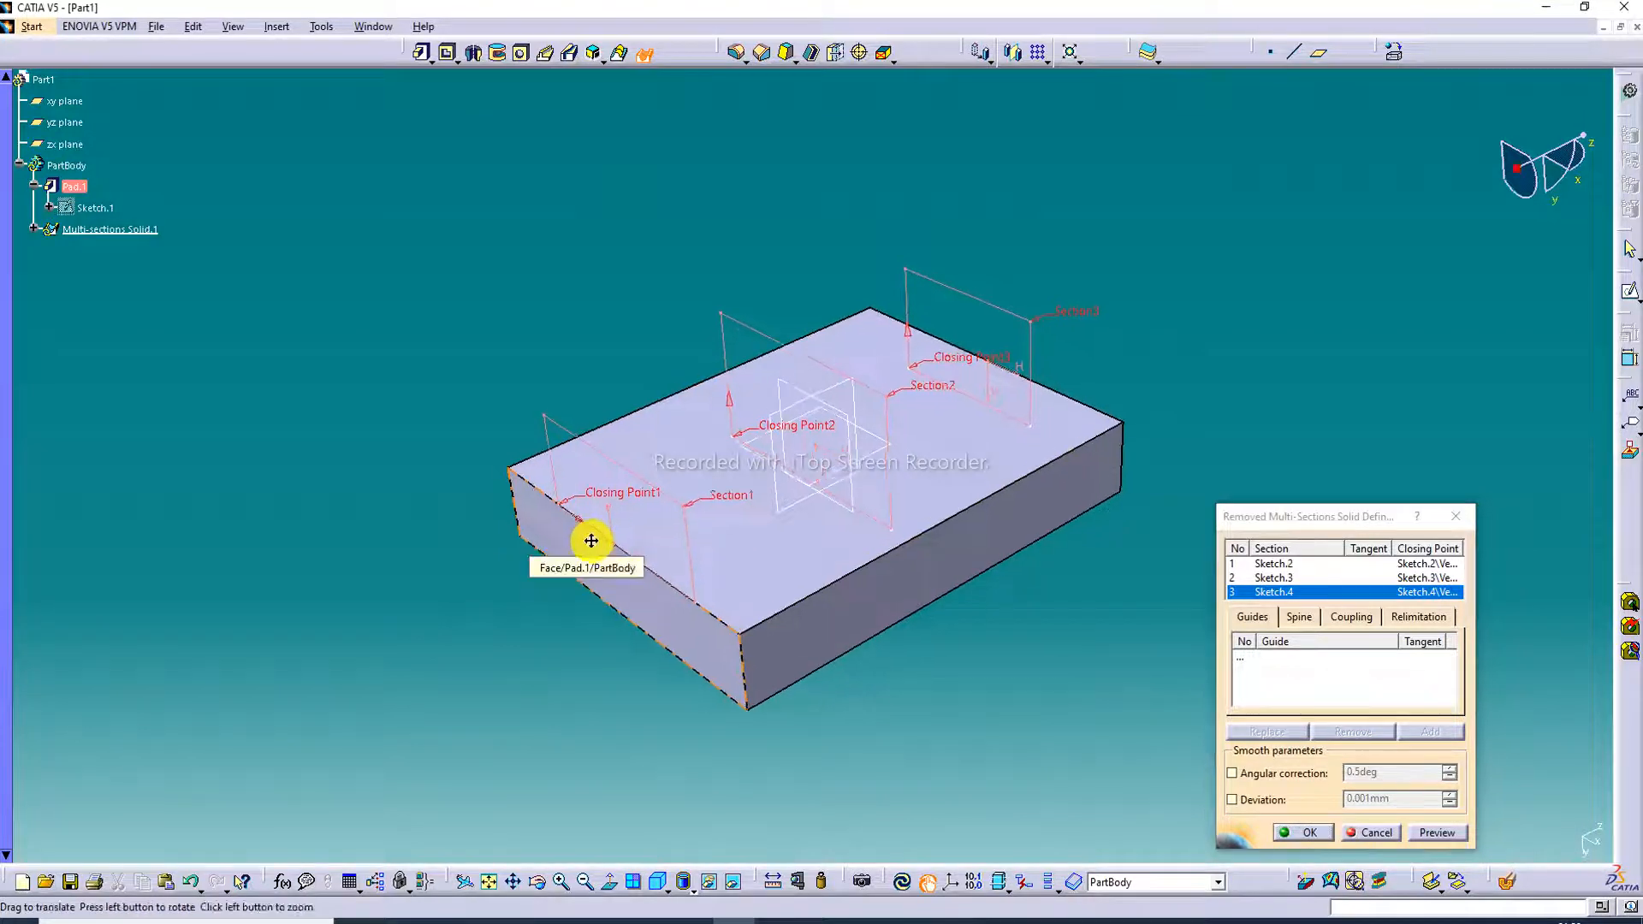
middle_drag(590, 542, 675, 487)
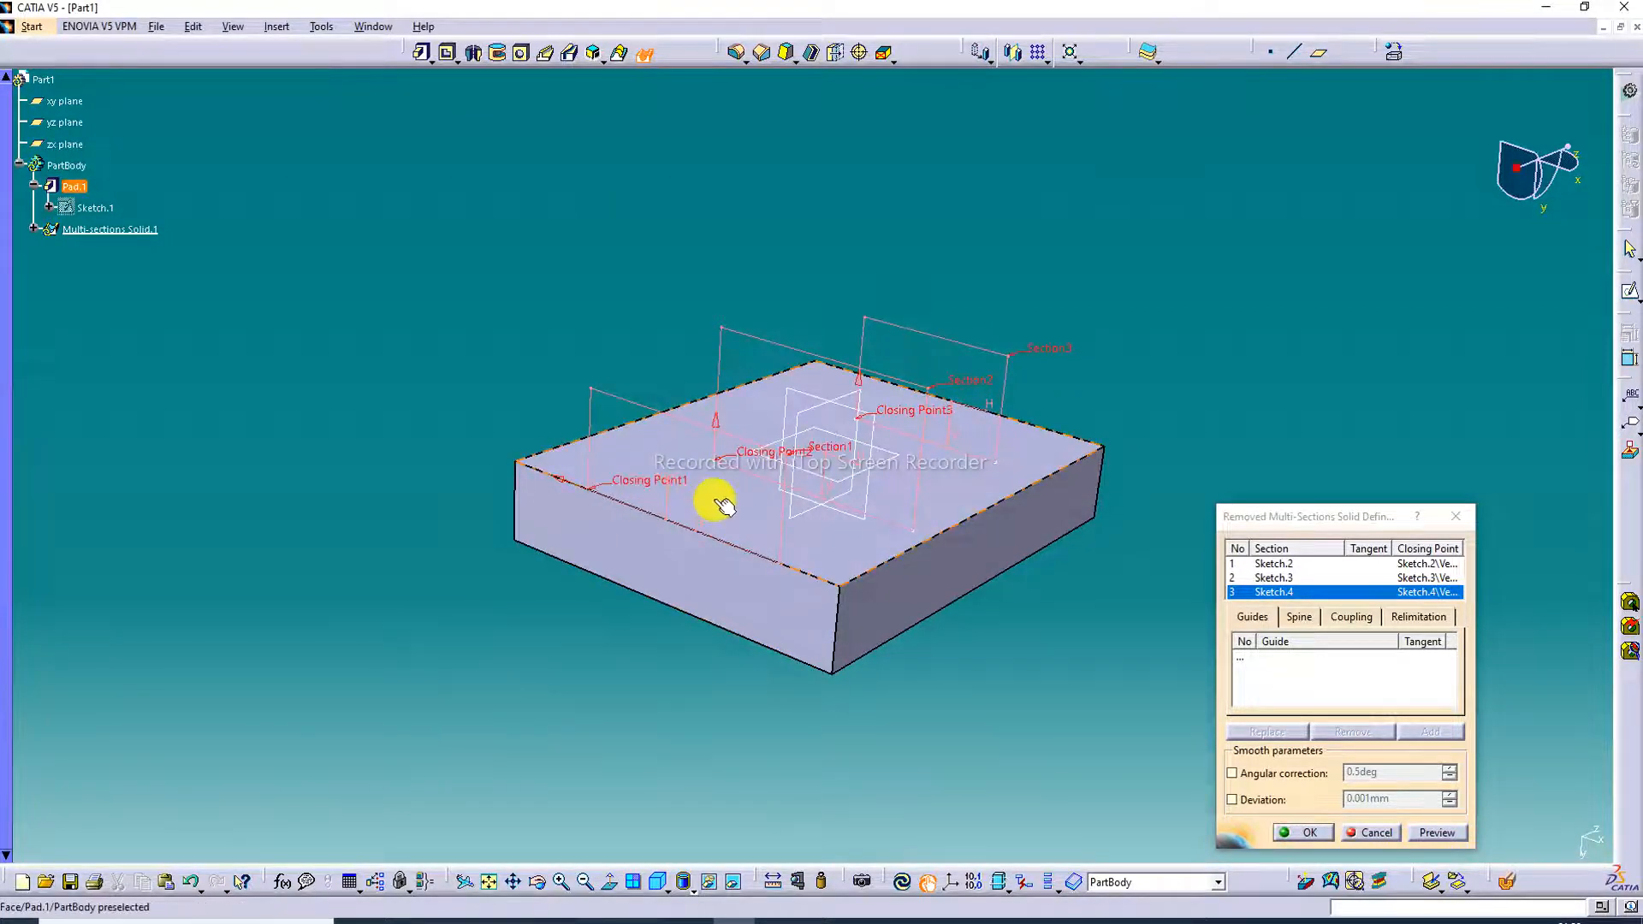
middle_drag(716, 495, 763, 488)
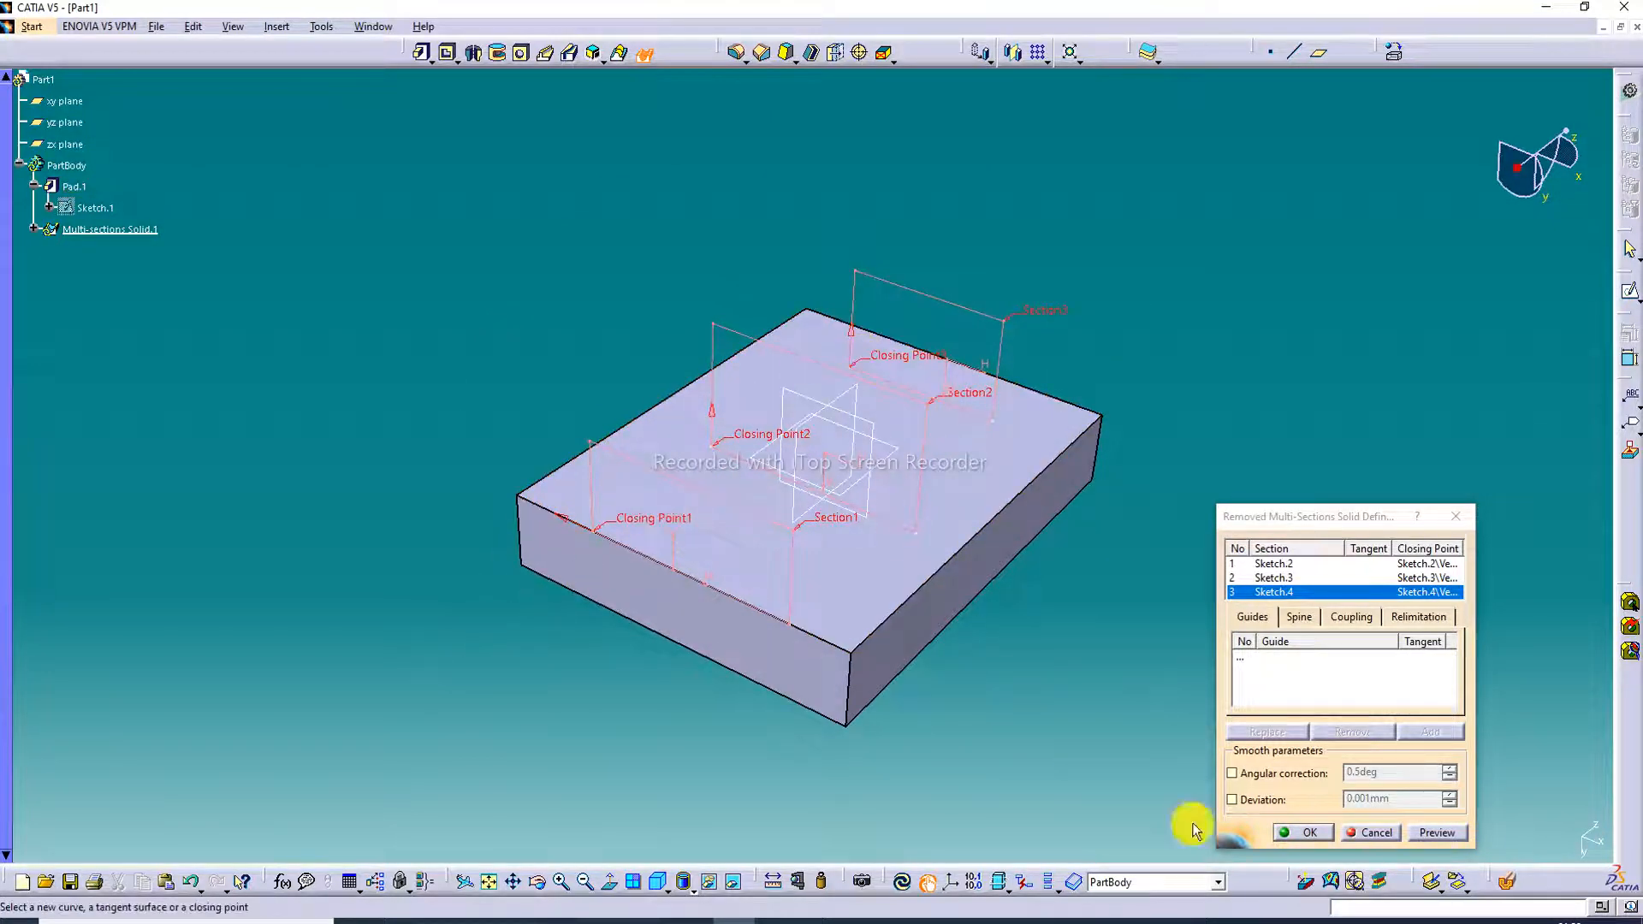
click(1437, 833)
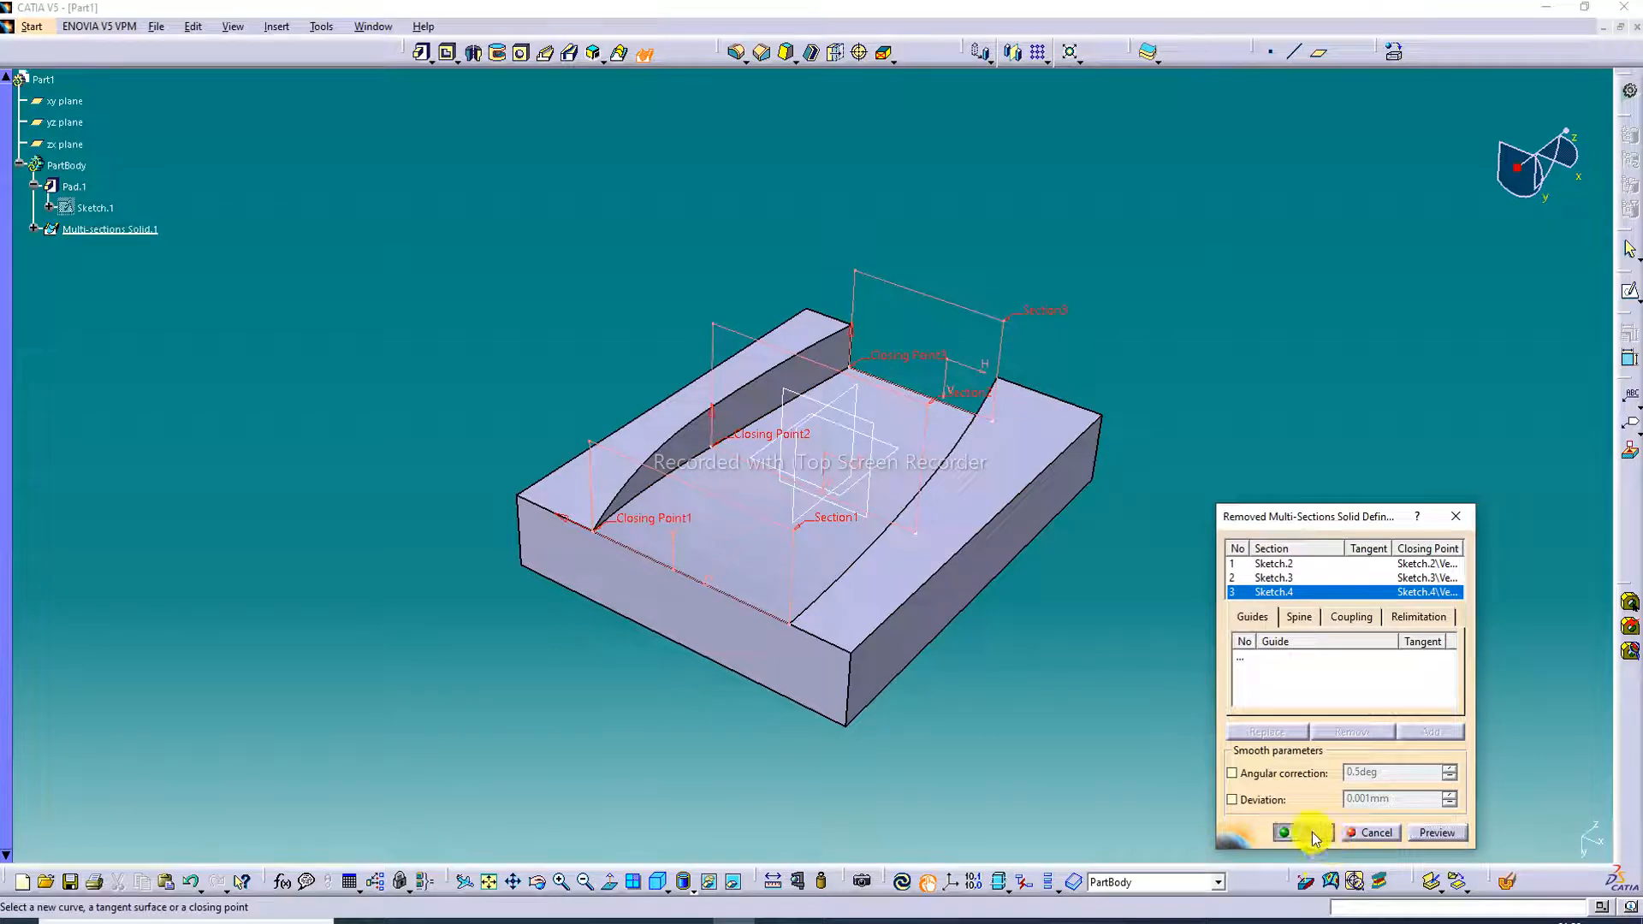
click(1285, 832)
middle_drag(1206, 426, 706, 596)
mouse_move(873, 480)
middle_down()
mouse_move(843, 505)
mouse_move(542, 568)
mouse_move(821, 557)
mouse_move(517, 711)
mouse_move(829, 624)
mouse_move(1074, 485)
middle_up()
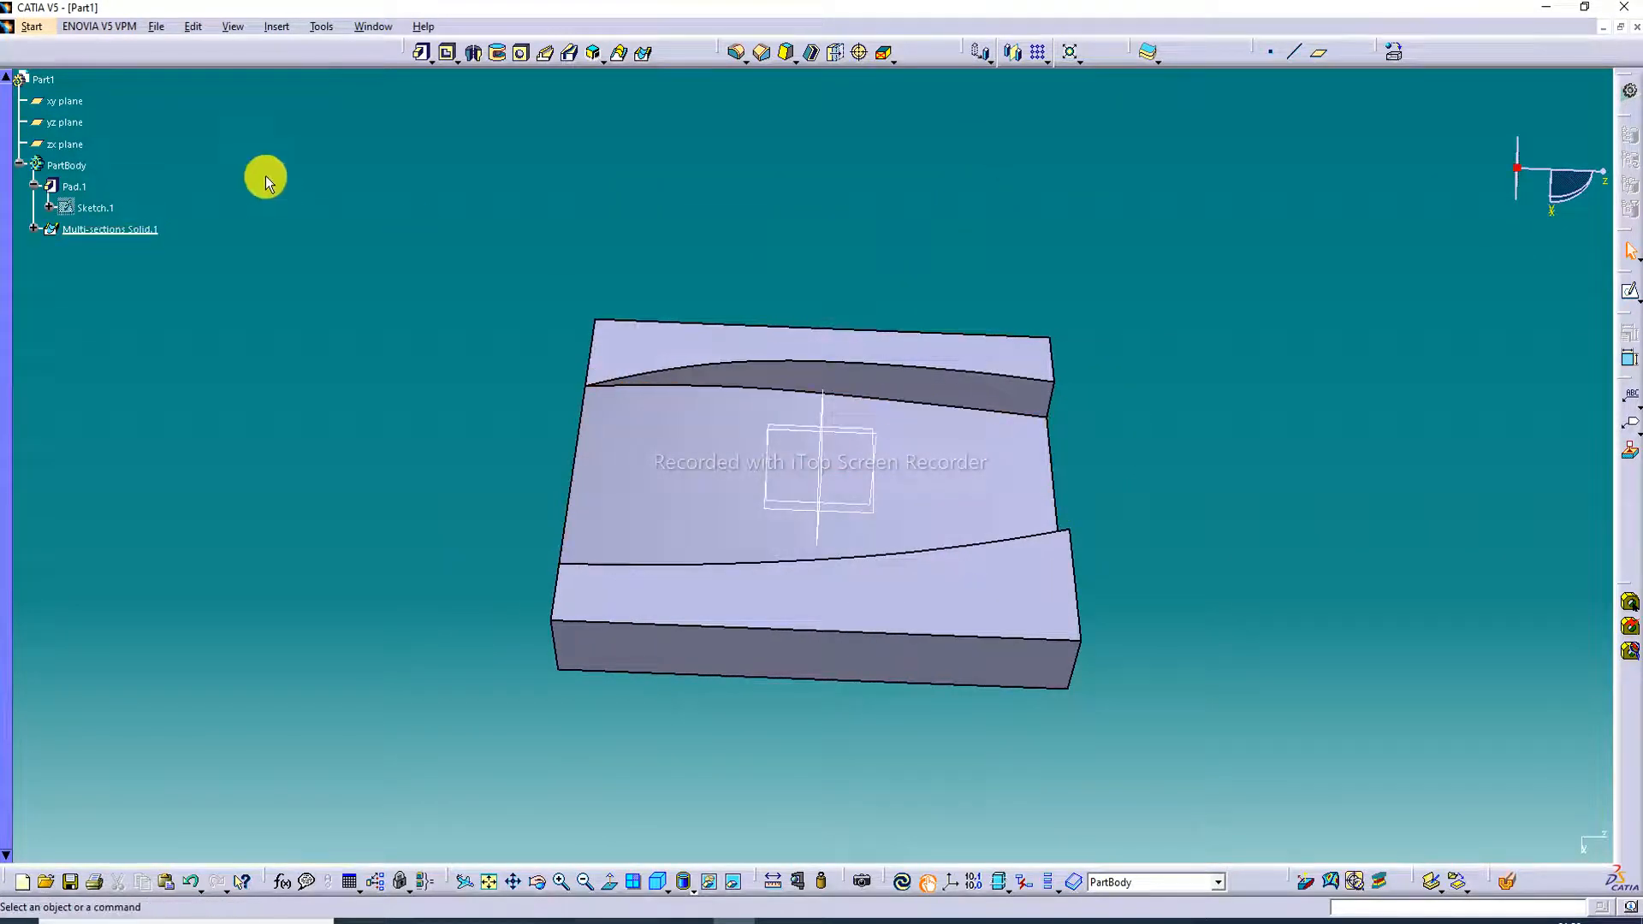
click(73, 186)
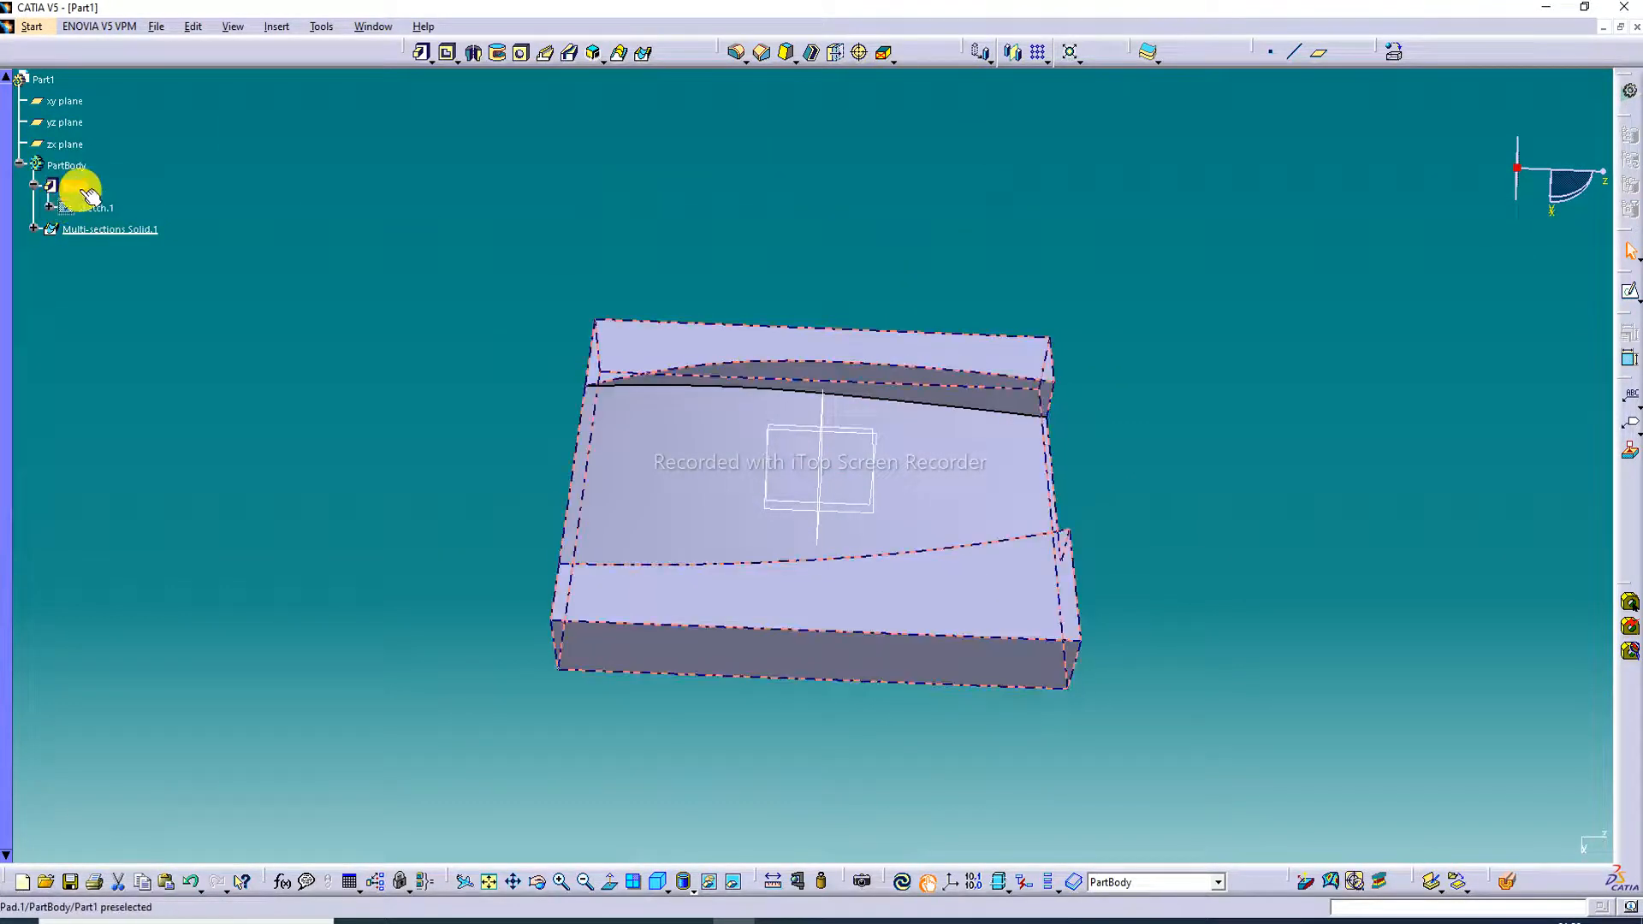
click(690, 259)
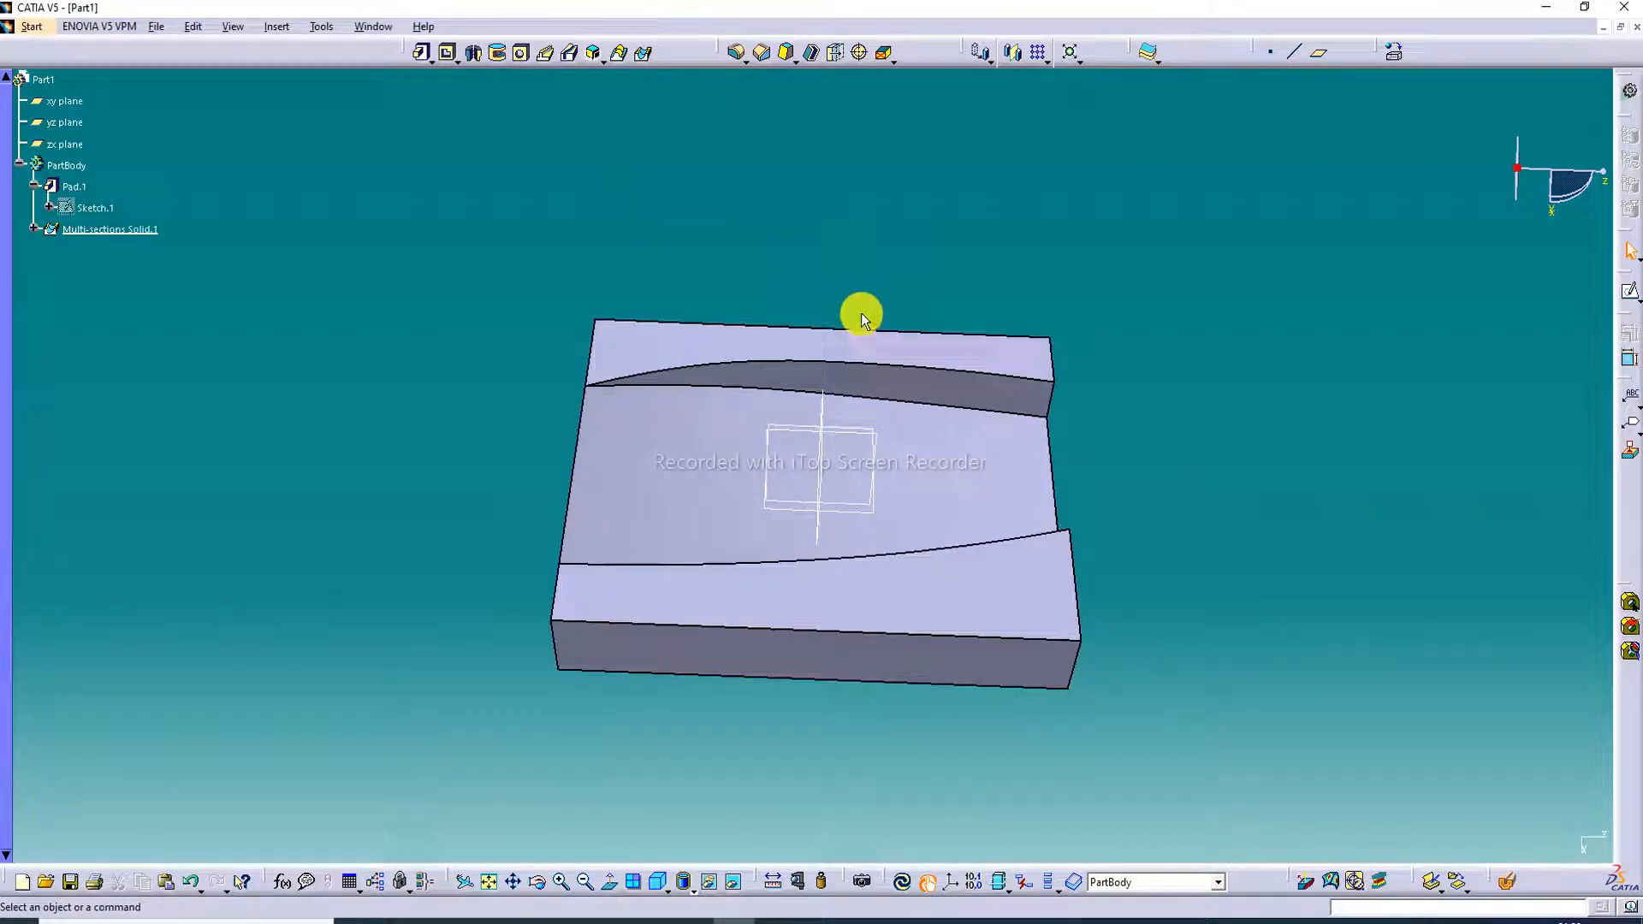
Open the Default Material Catalog at the metal materials and select the floor face of the channel
click(1398, 53)
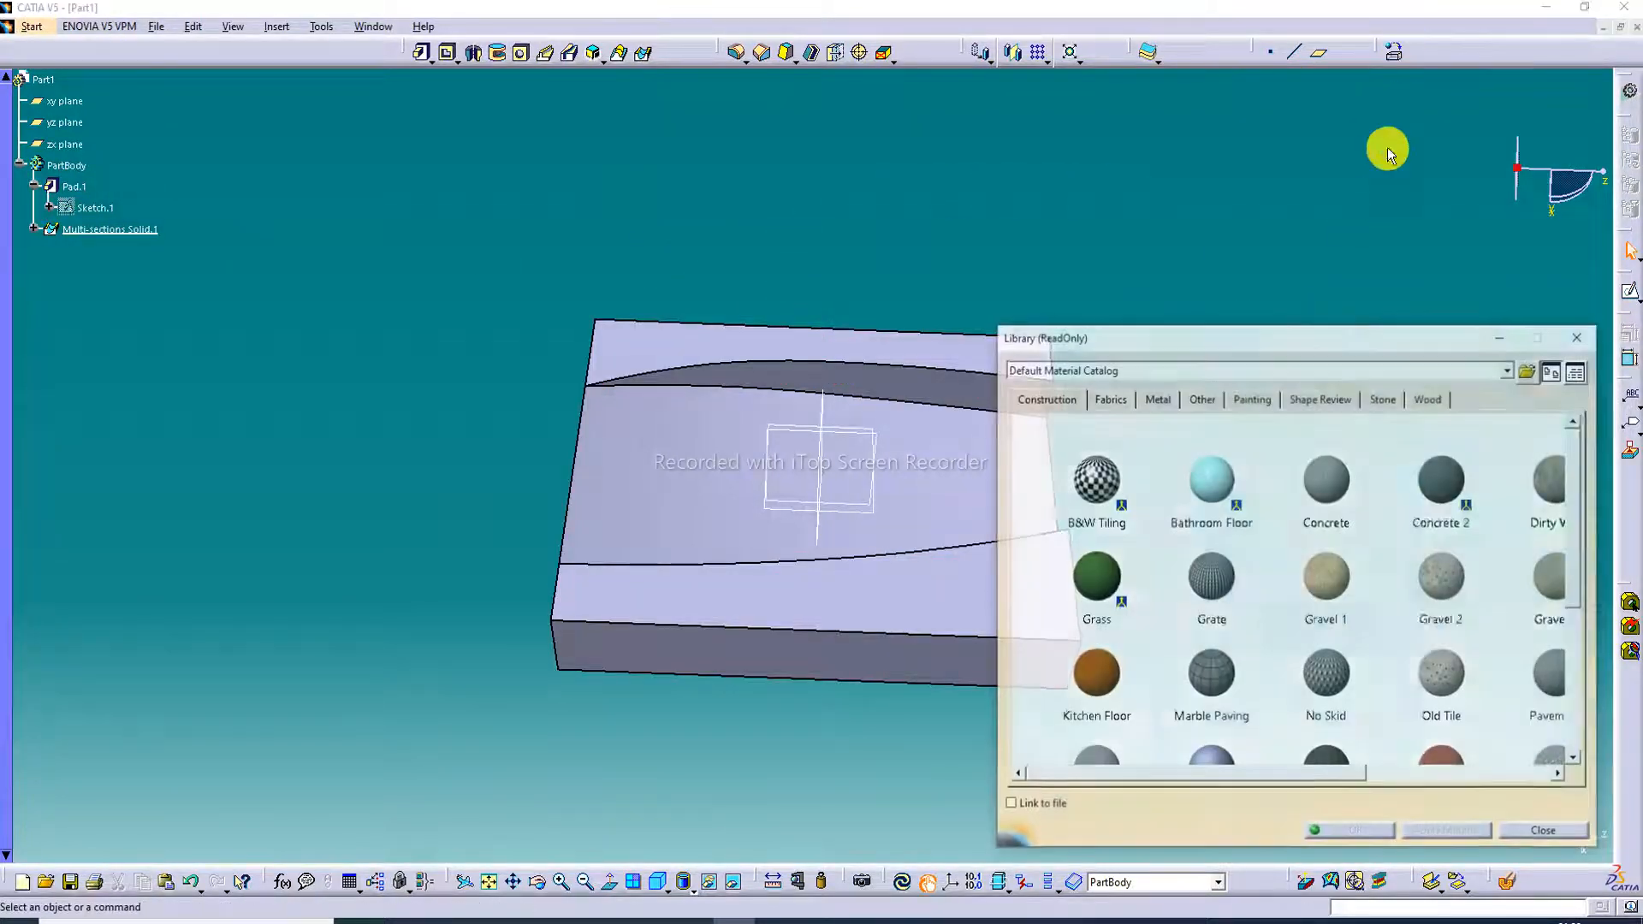
click(1151, 398)
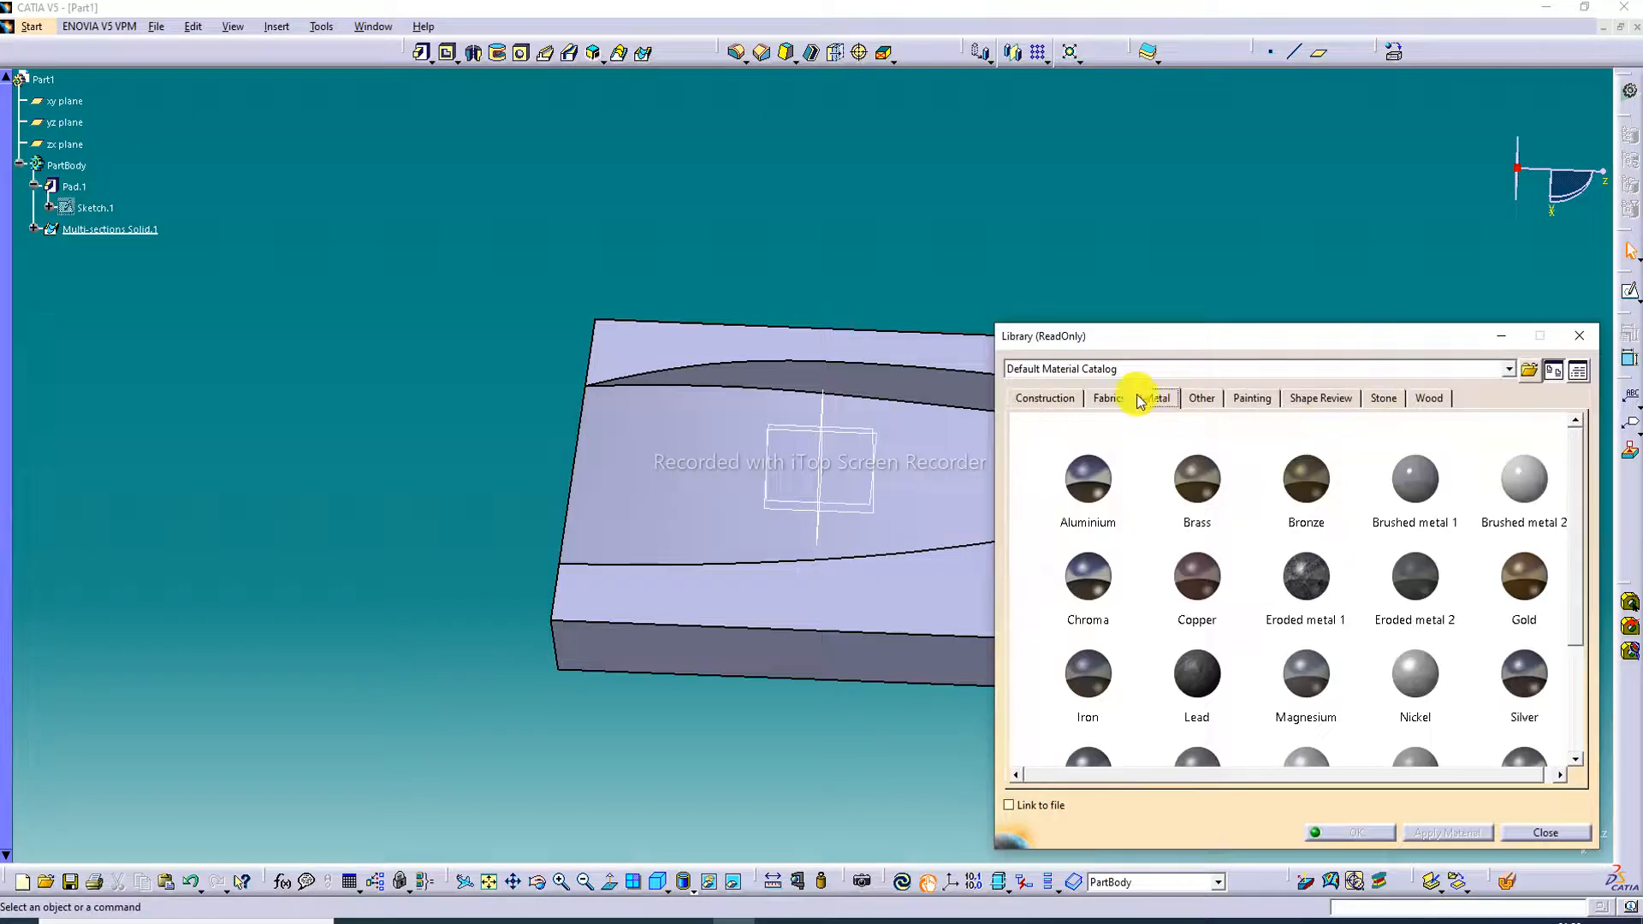
click(596, 454)
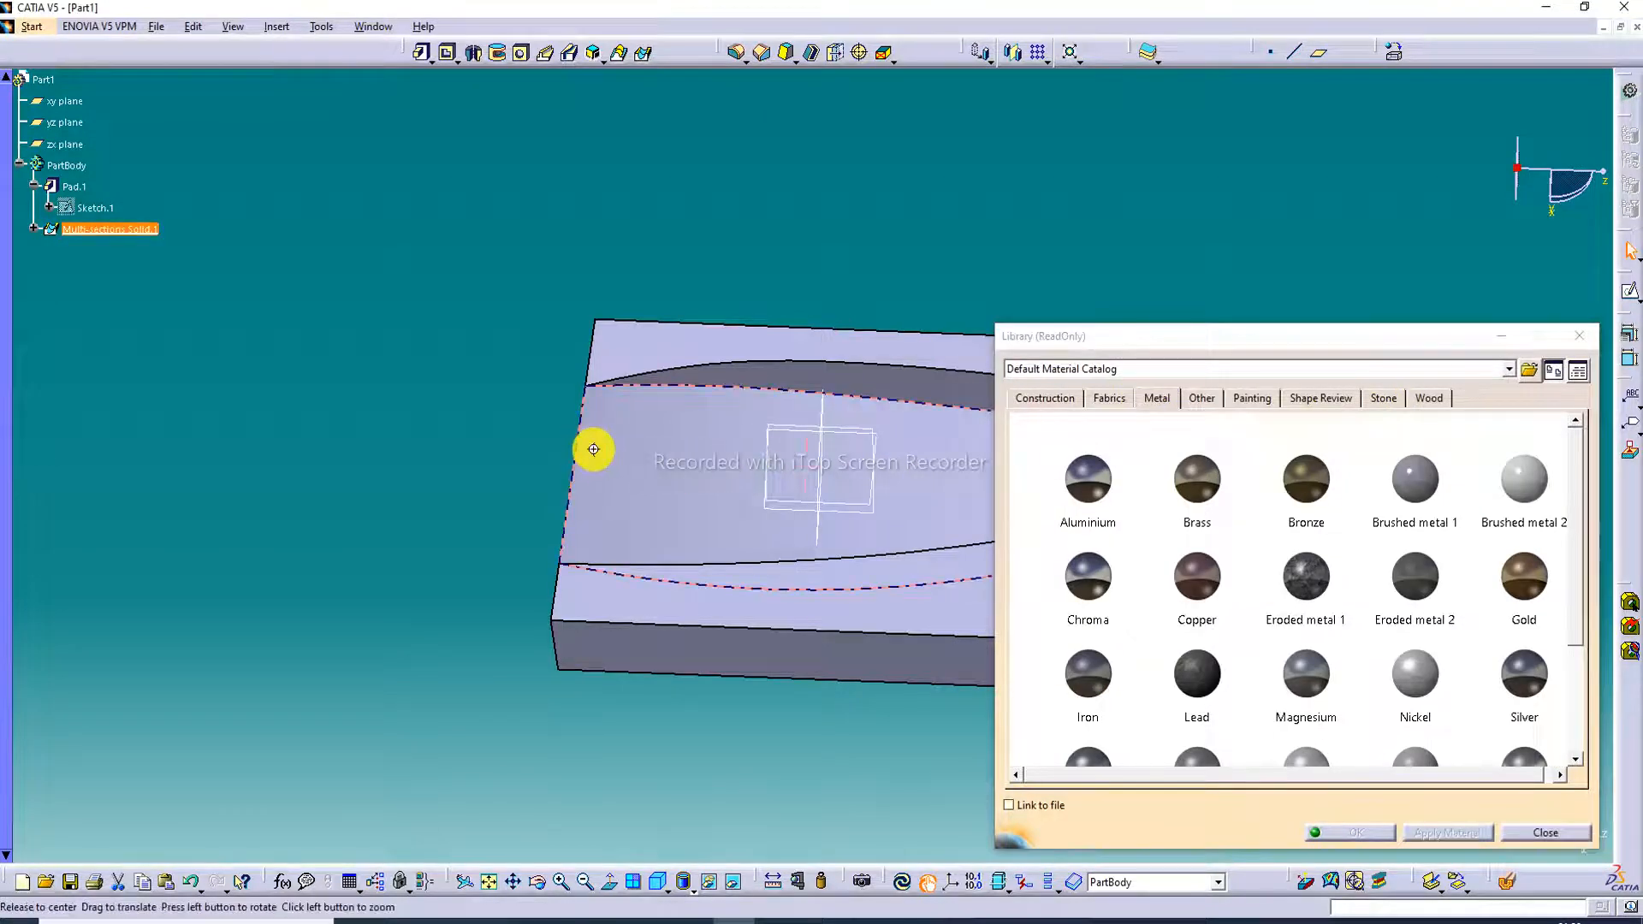
middle_drag(696, 448, 396, 411)
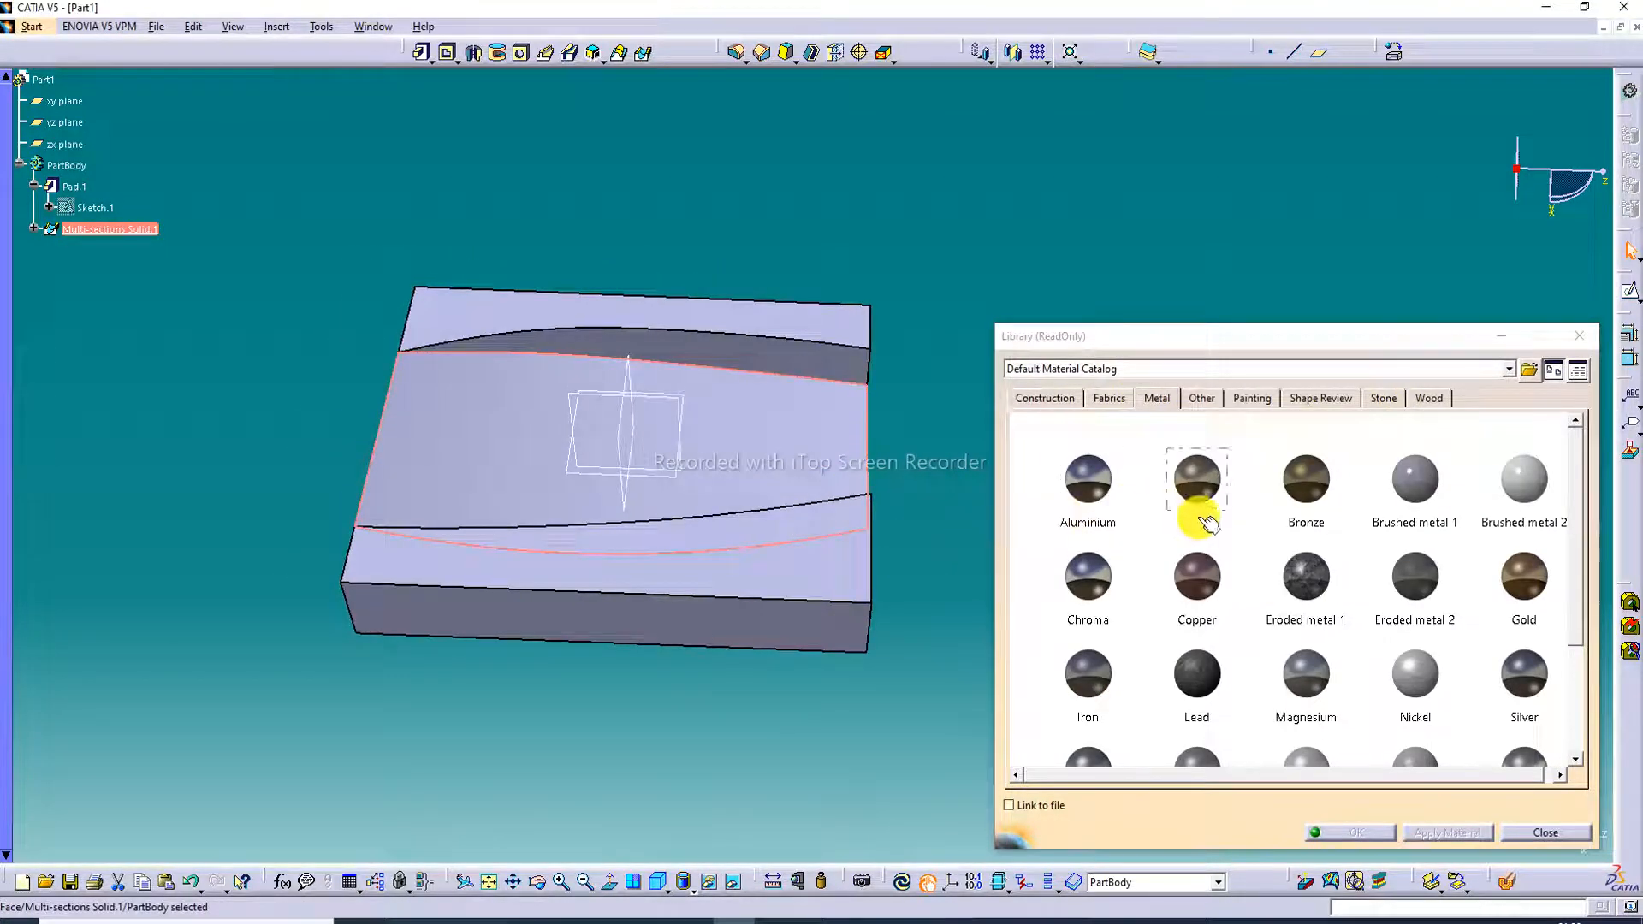
Apply the Gold material to the part body
click(1511, 583)
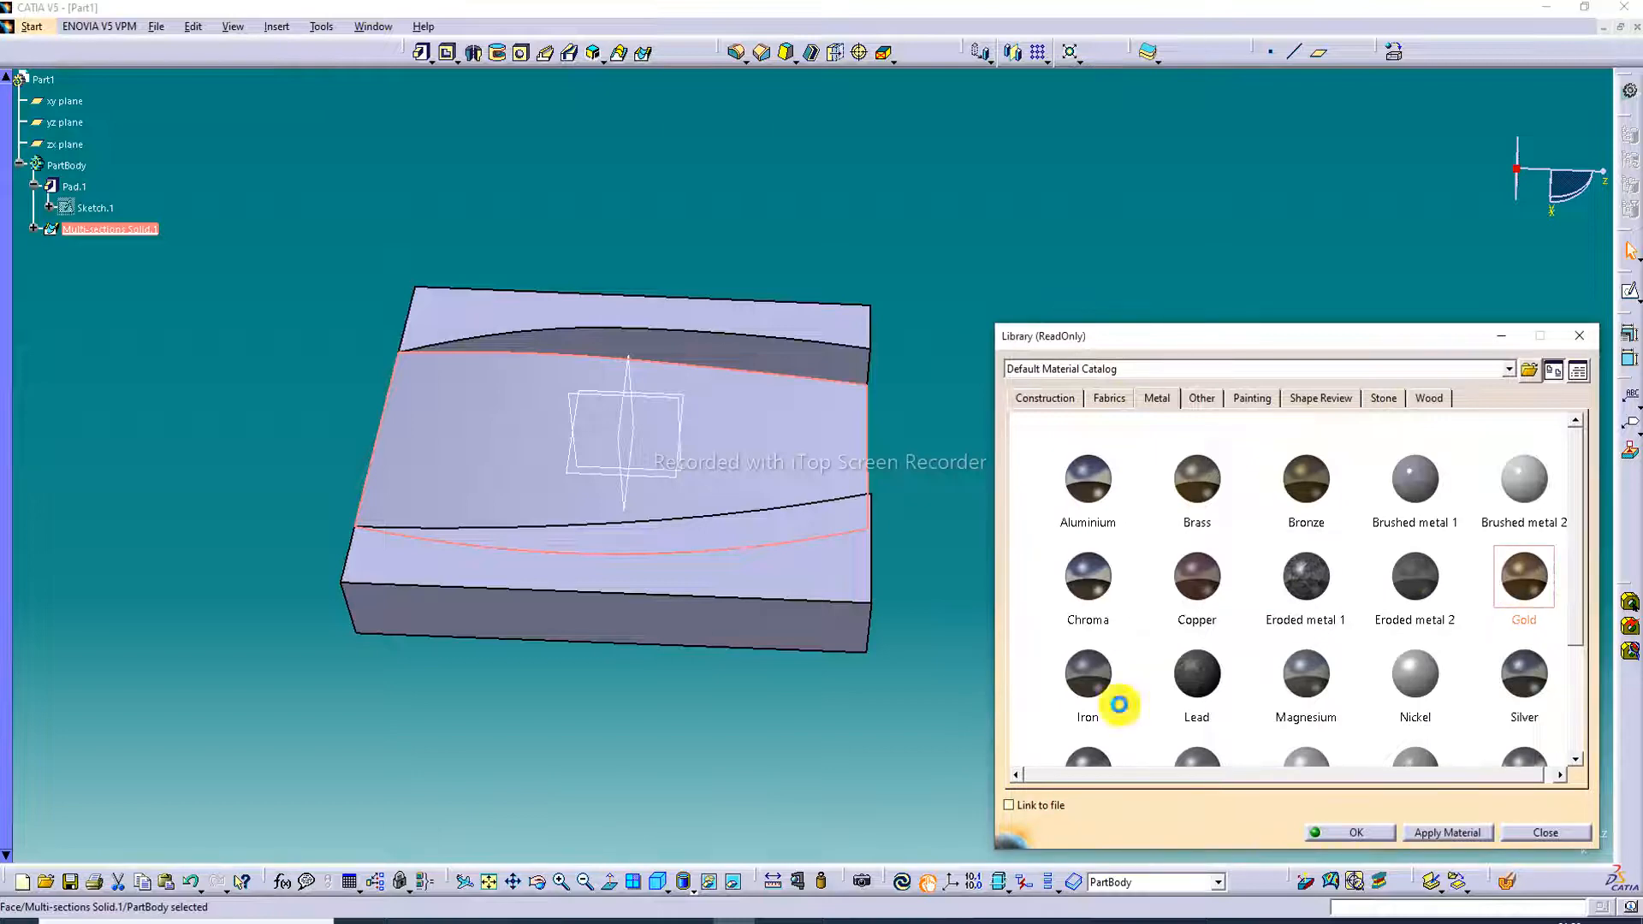
click(1589, 377)
drag(1508, 577, 795, 558)
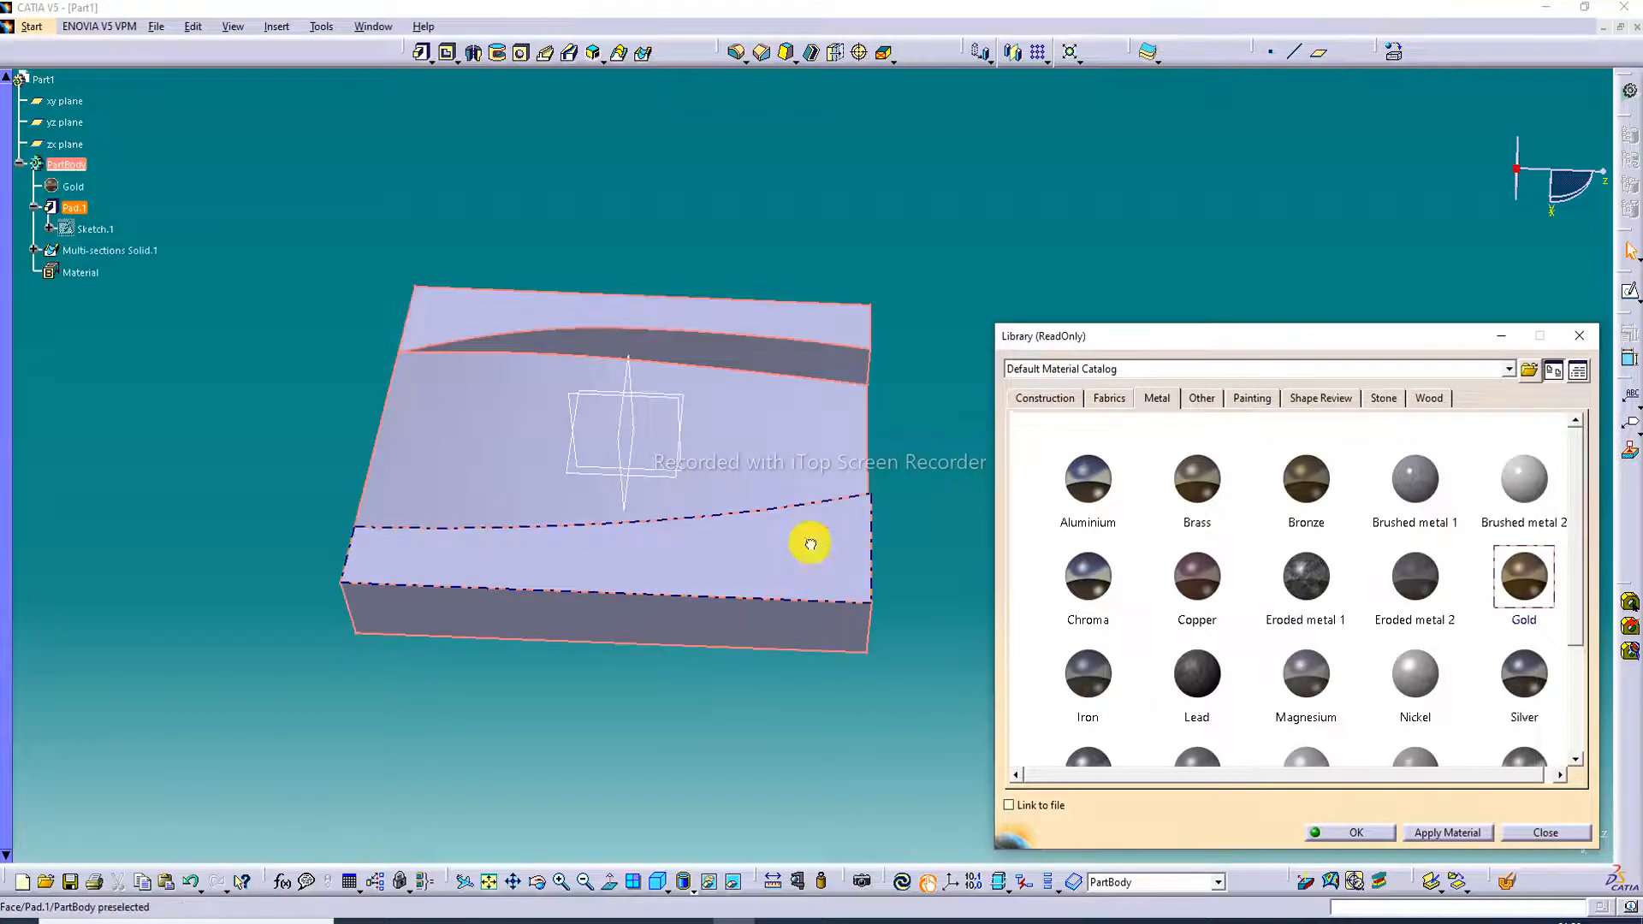
Set the display mode to shading with material so the part is rendered with its assigned material
click(690, 886)
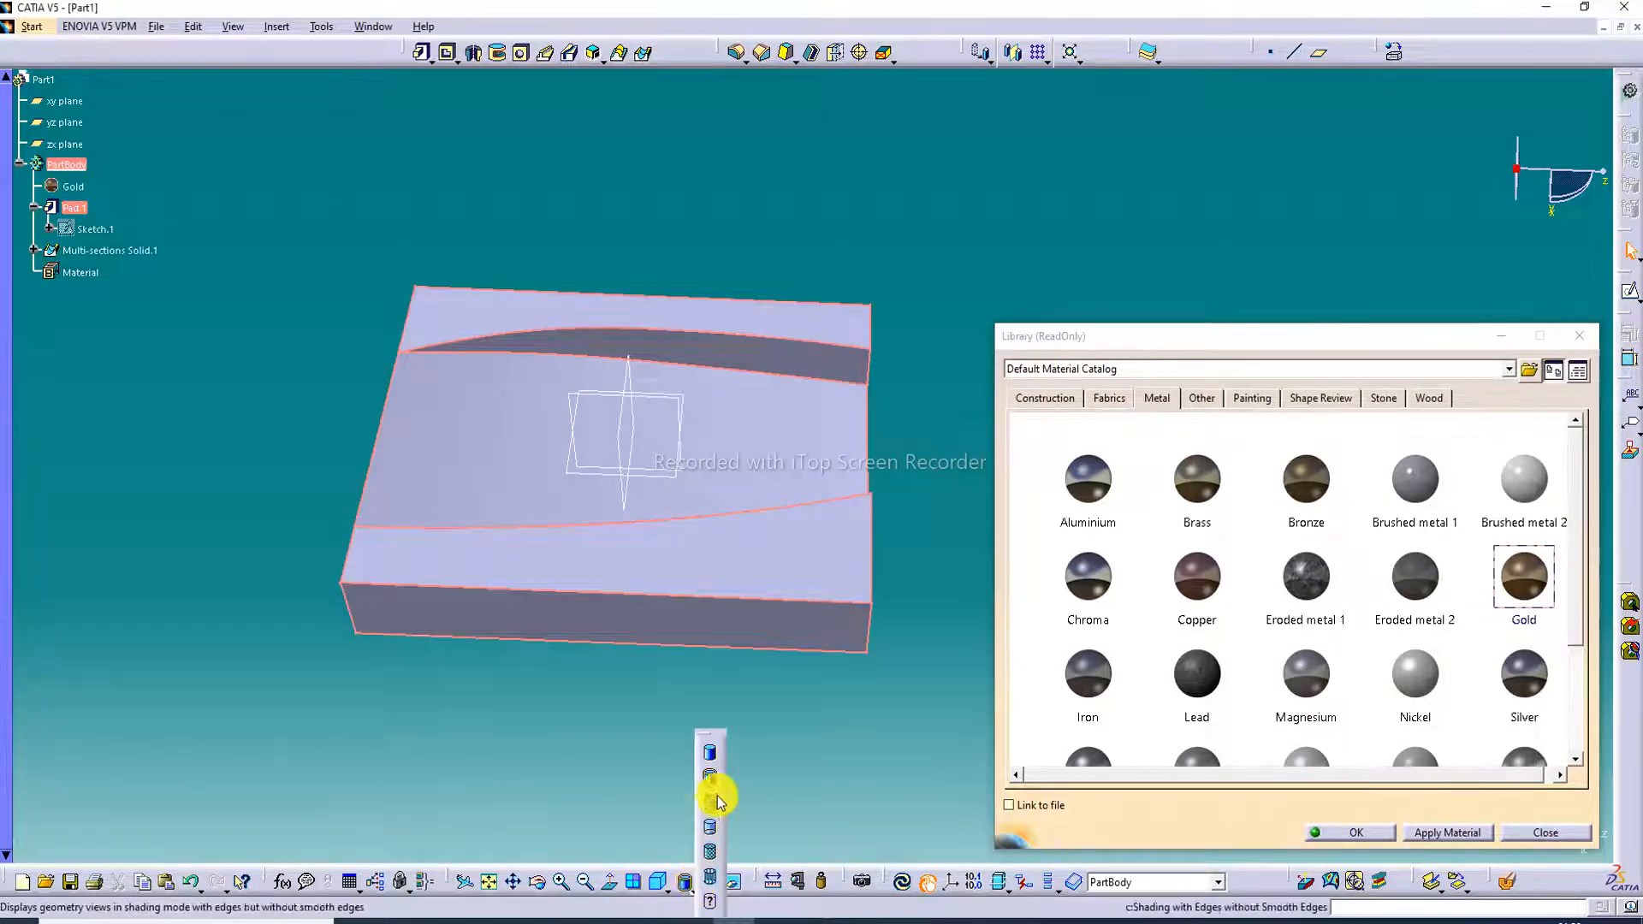
click(709, 854)
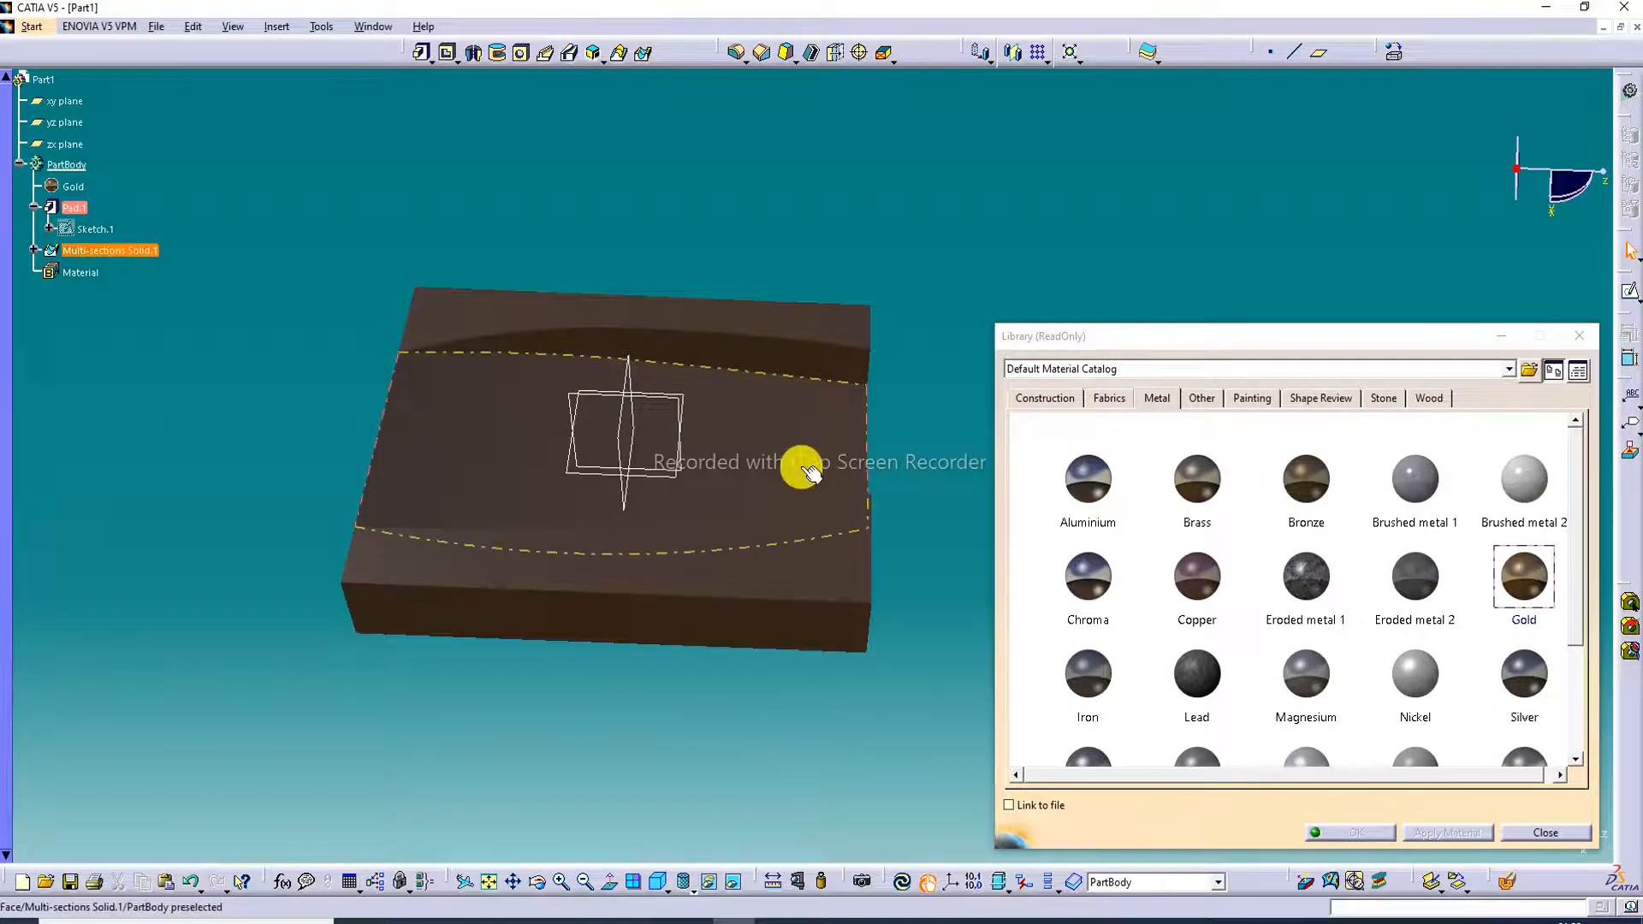
middle_drag(801, 467, 726, 532)
Replace the part body's material with Iron and inspect it from several sides
drag(1087, 680, 858, 605)
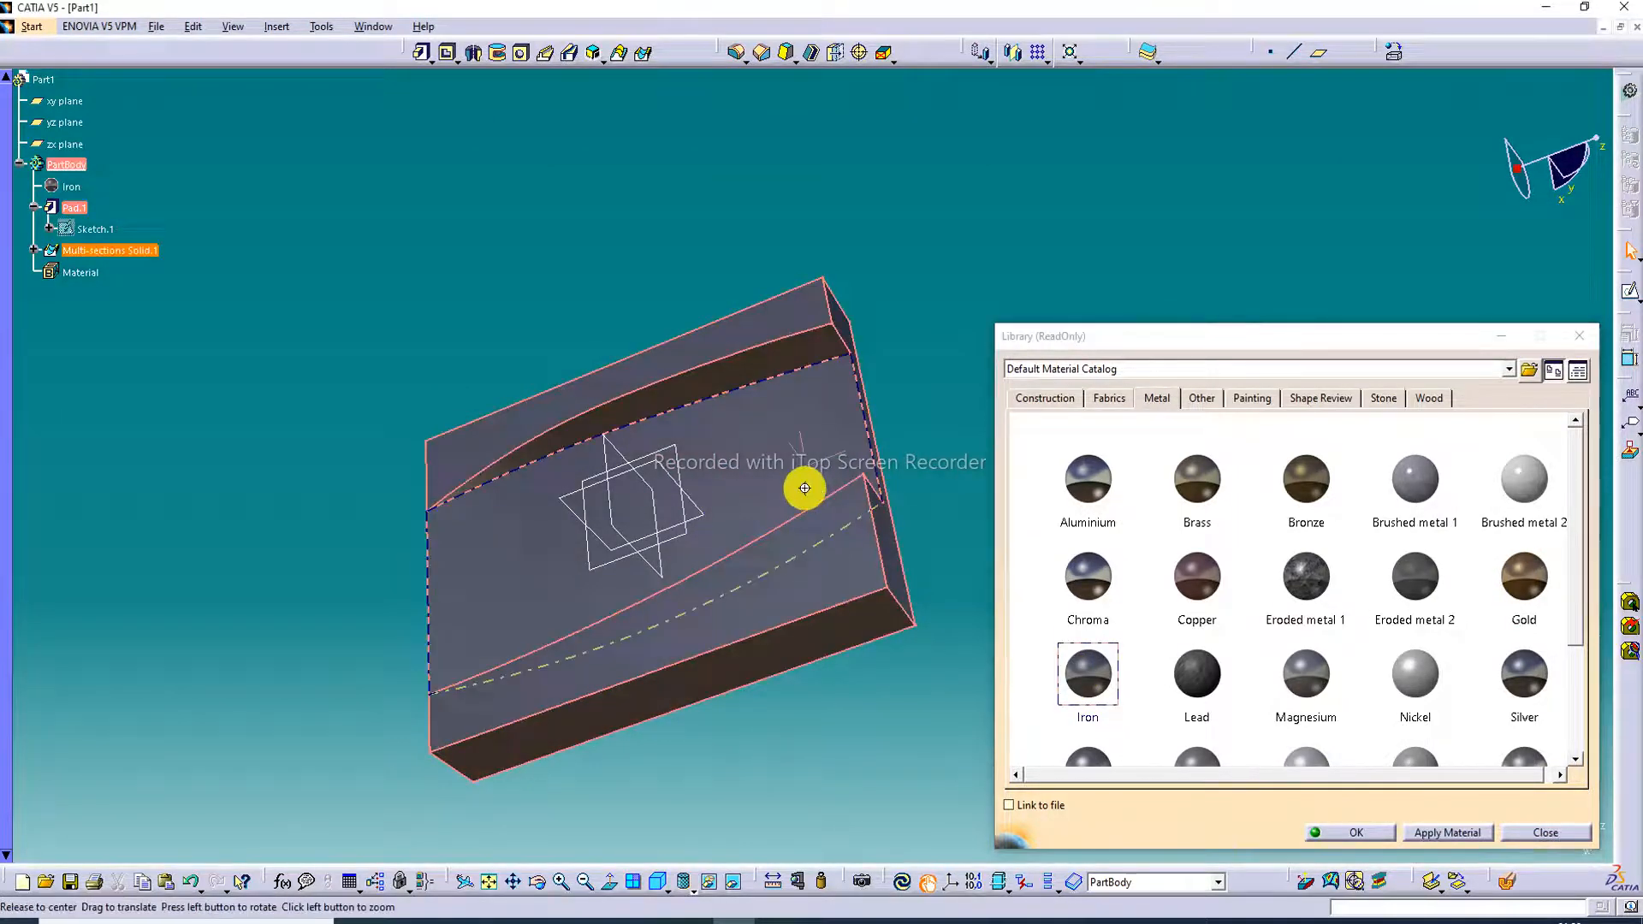
middle_drag(800, 484, 689, 520)
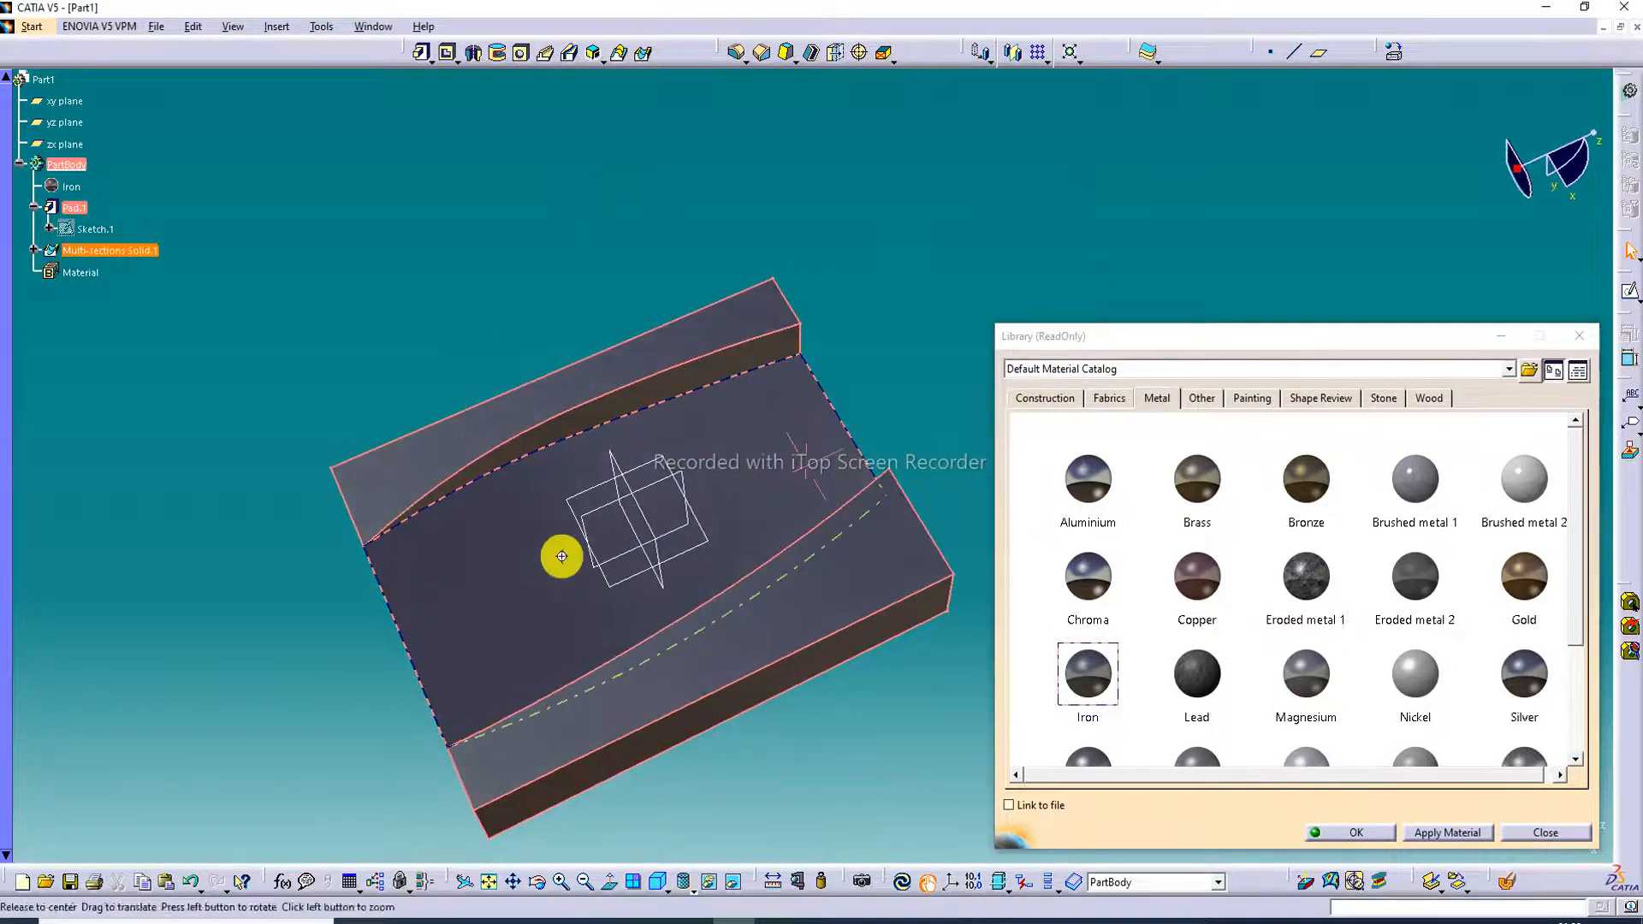
middle_drag(557, 557, 747, 364)
click(913, 280)
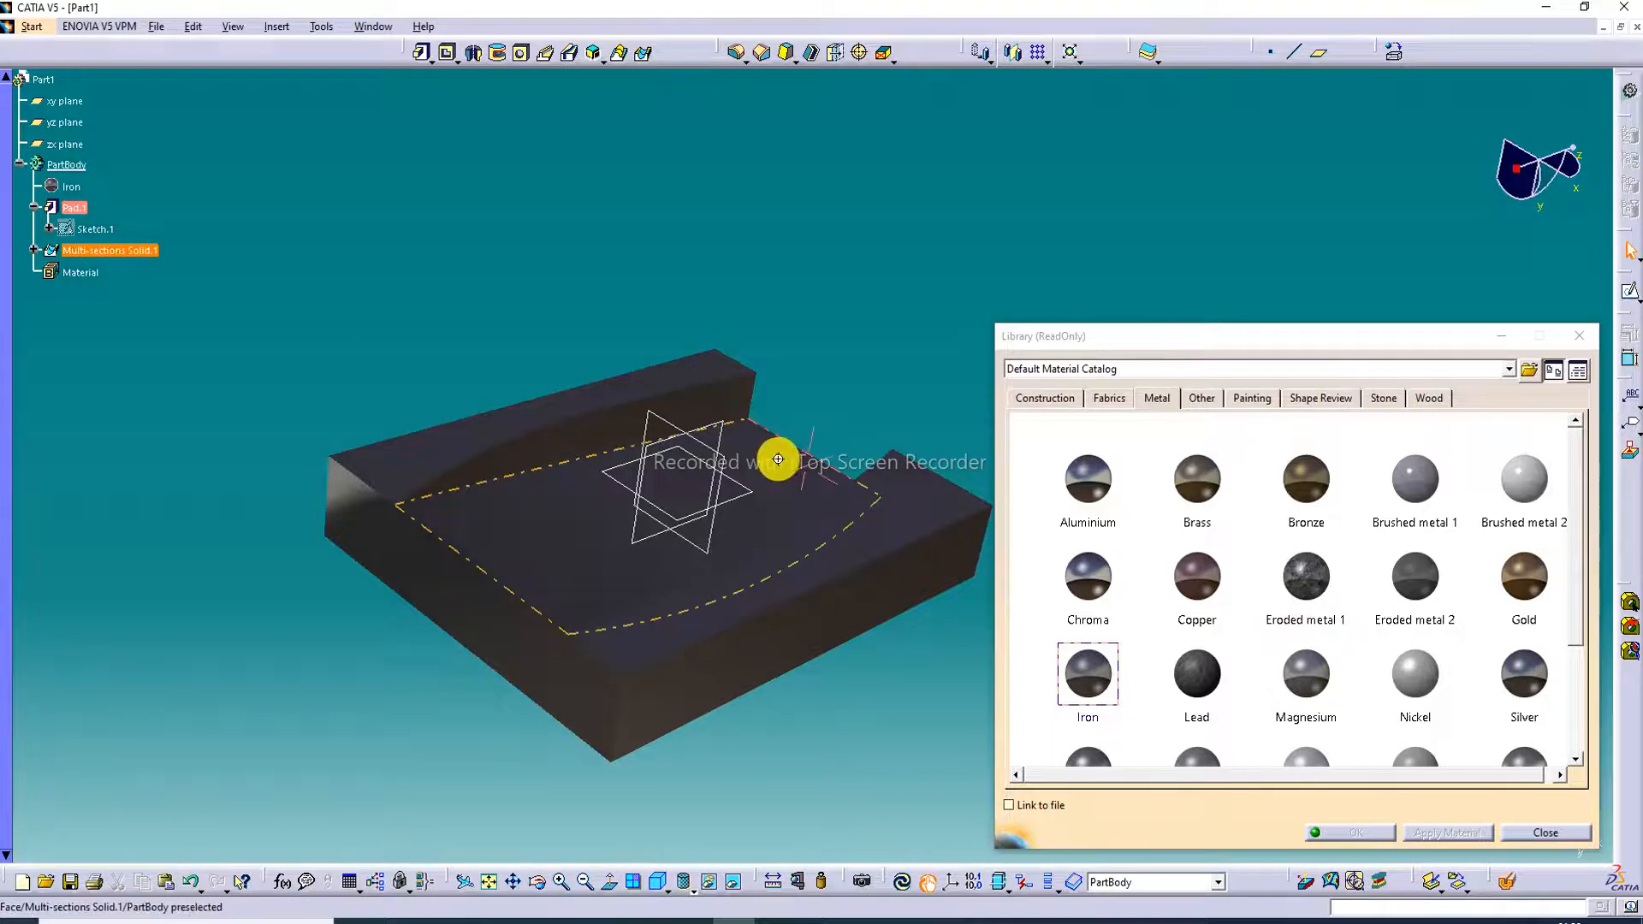
middle_drag(778, 454, 451, 649)
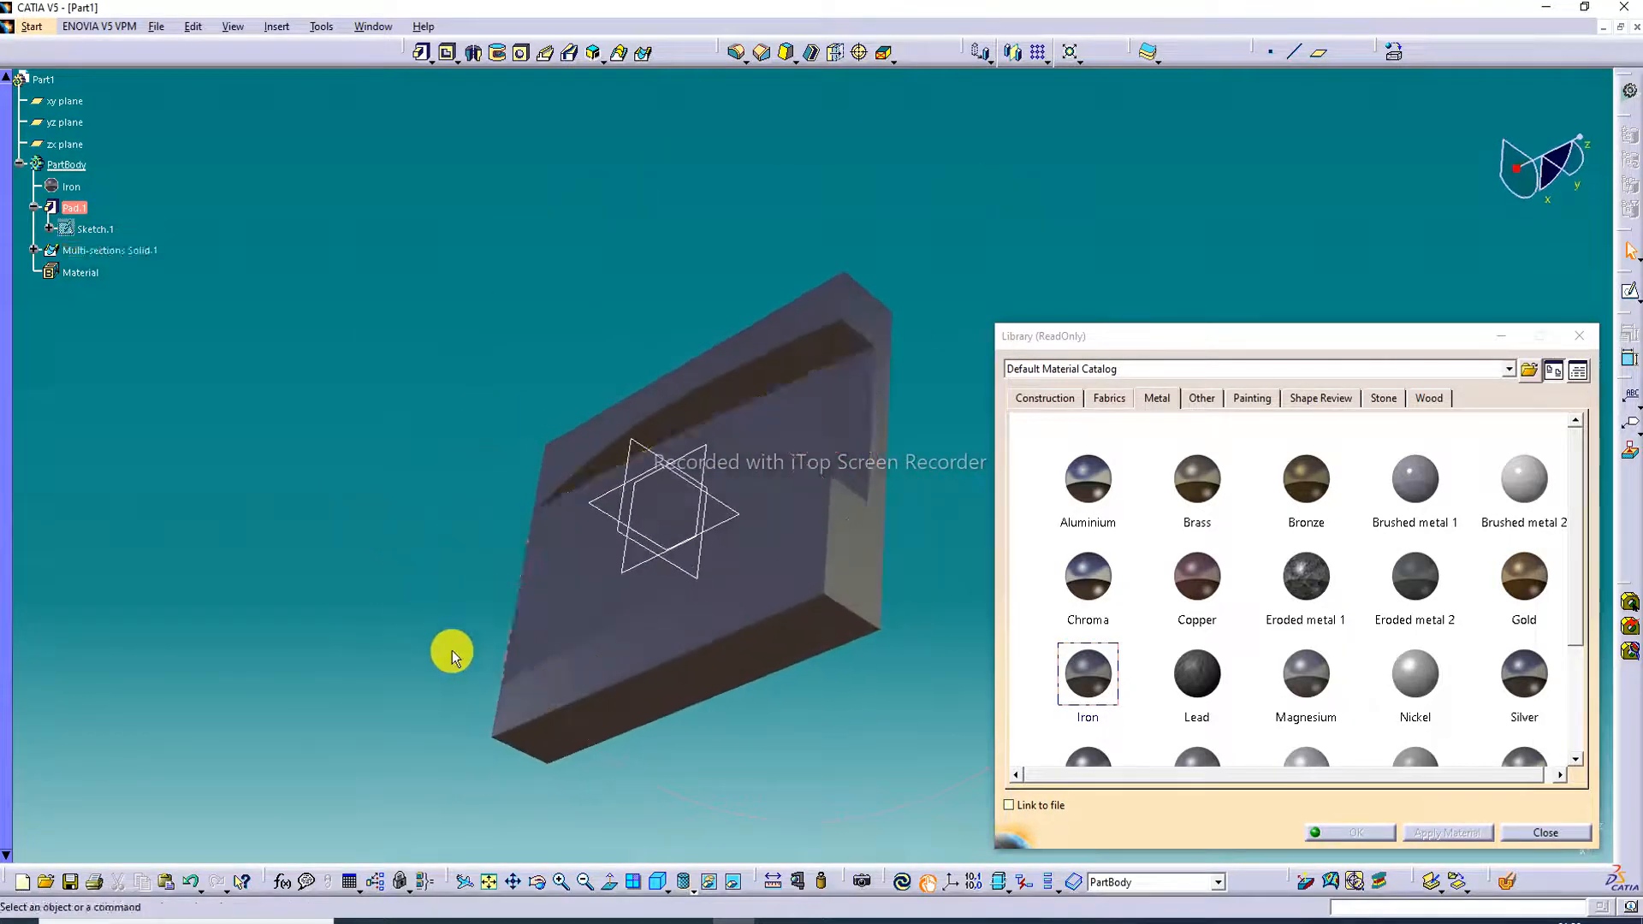
Apply Aluminium to the part body and try to replace it with Nickel
drag(1089, 500, 854, 508)
middle_drag(796, 419, 926, 257)
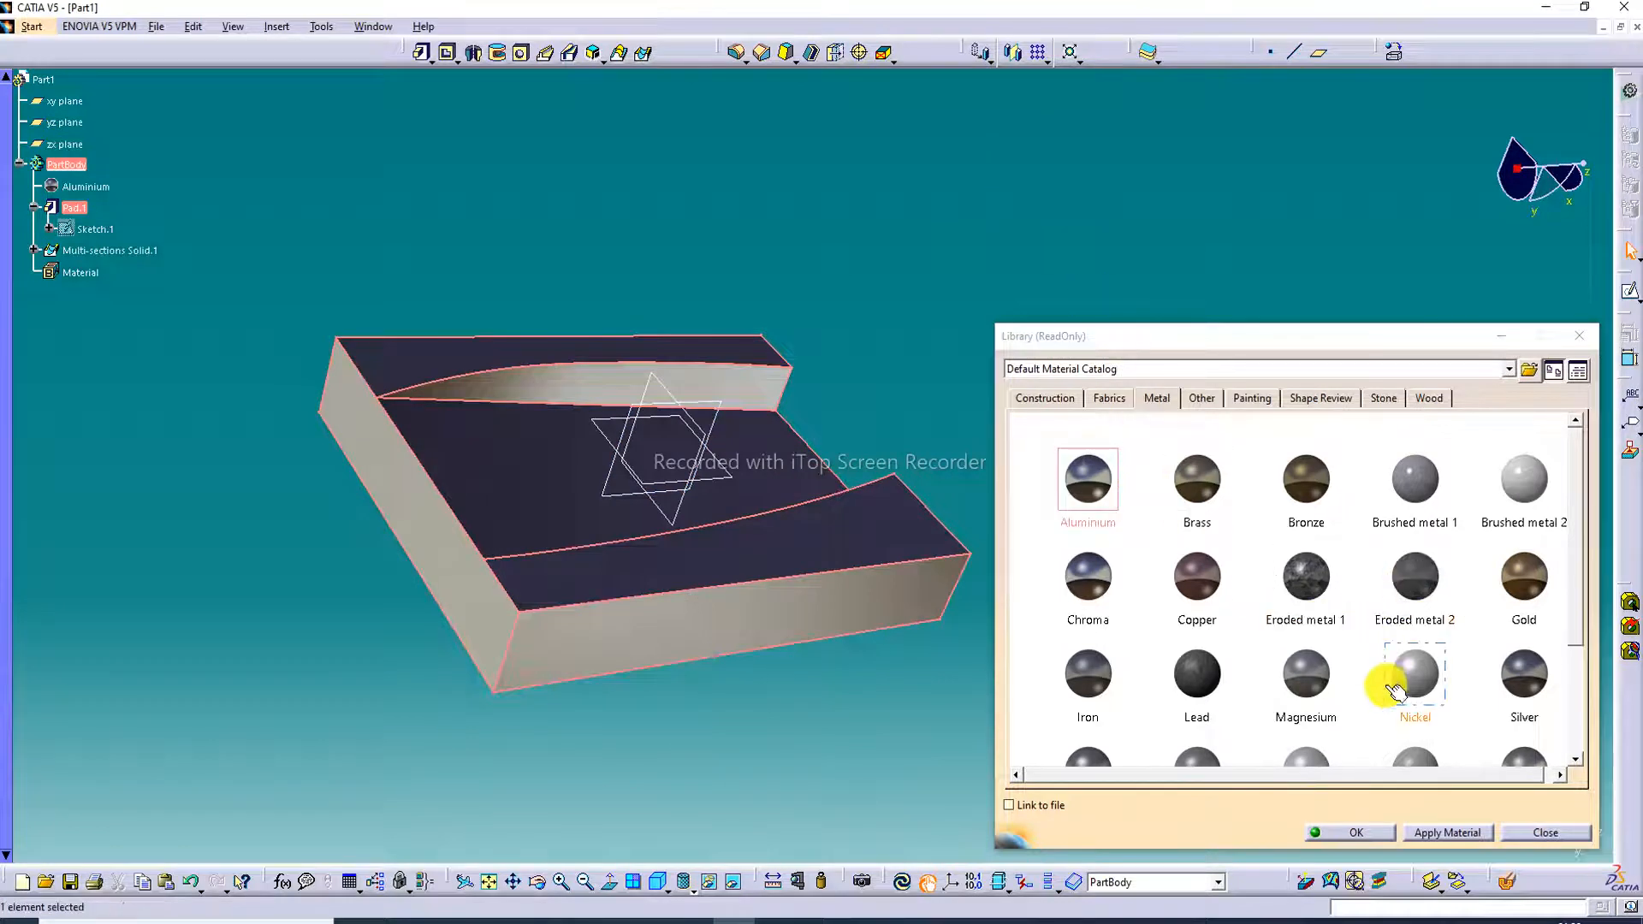
drag(1413, 680, 925, 588)
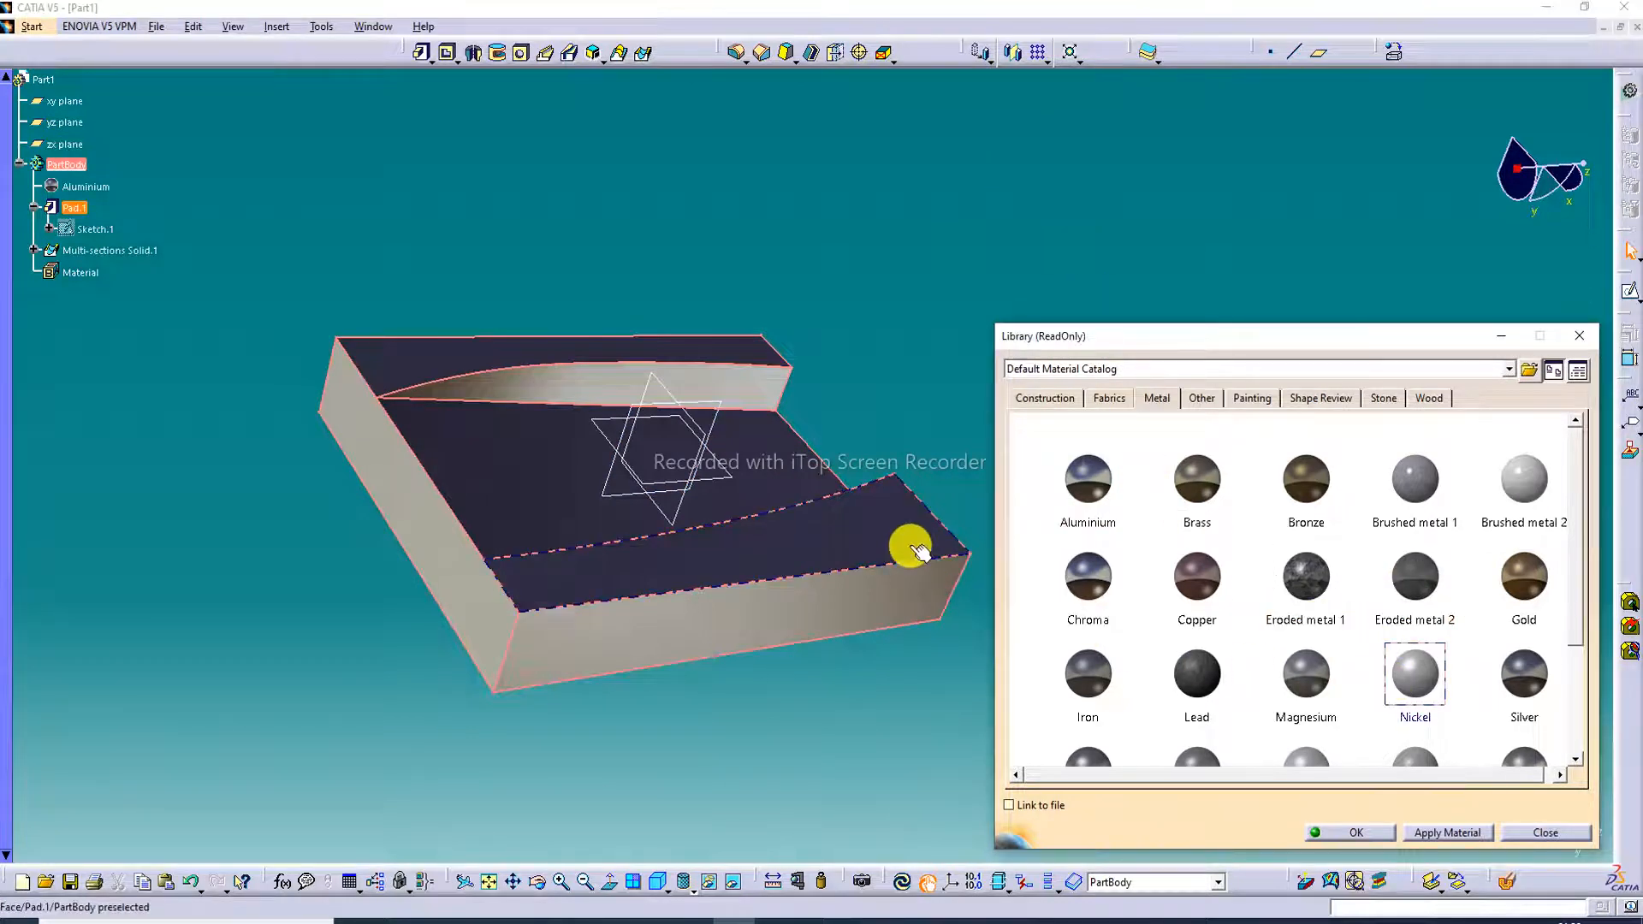
drag(1415, 694, 914, 526)
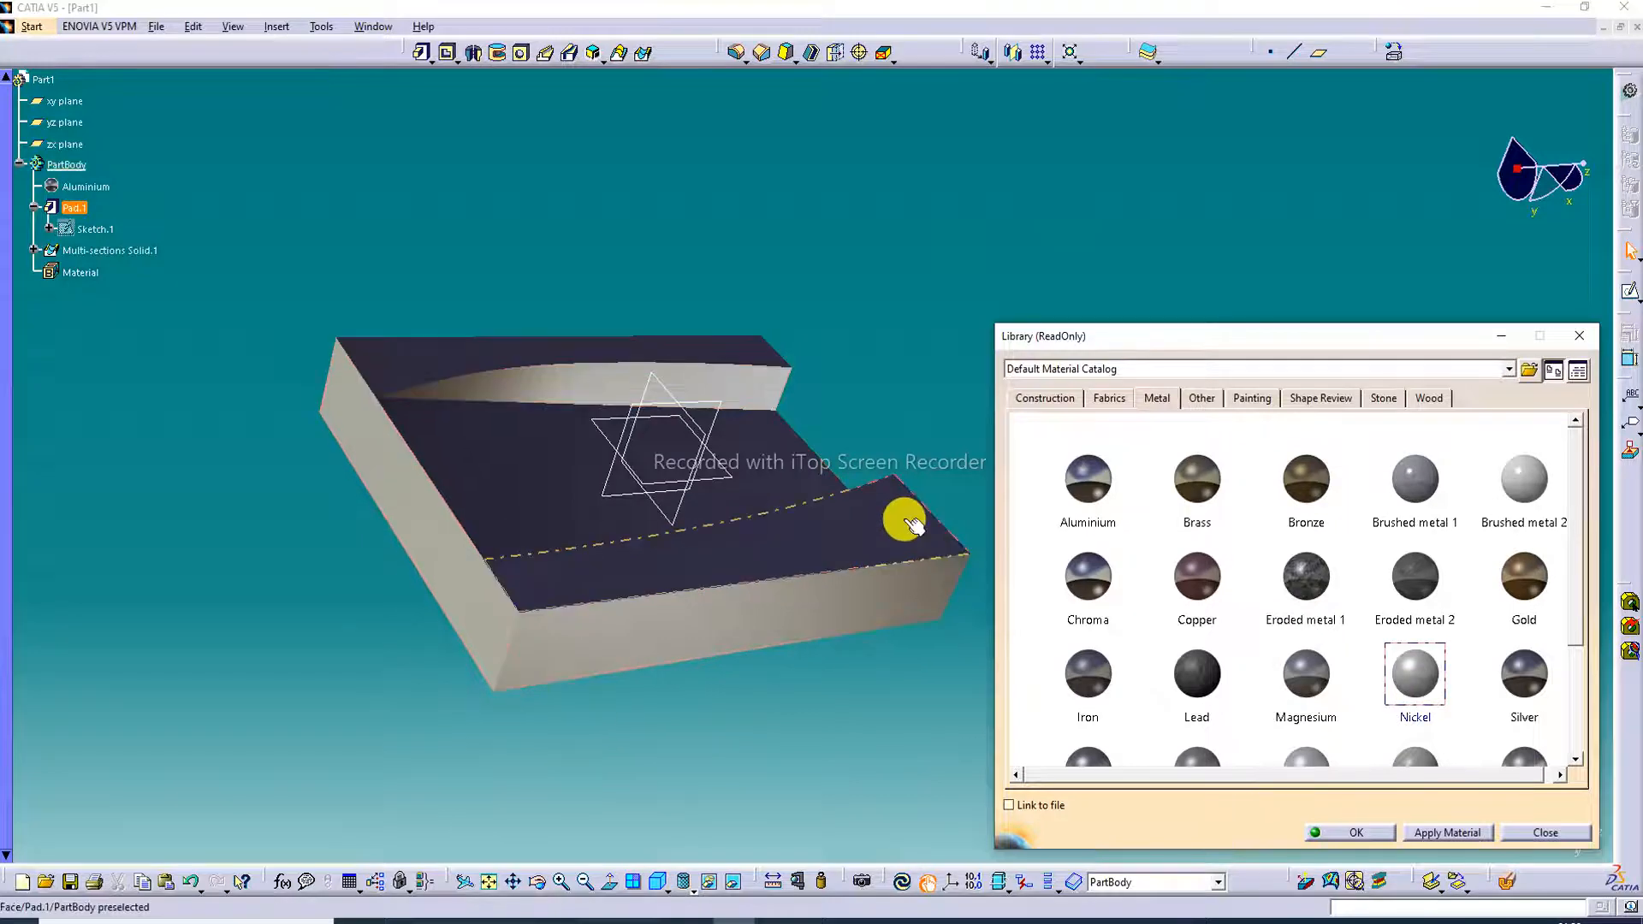
middle_drag(828, 539, 806, 488)
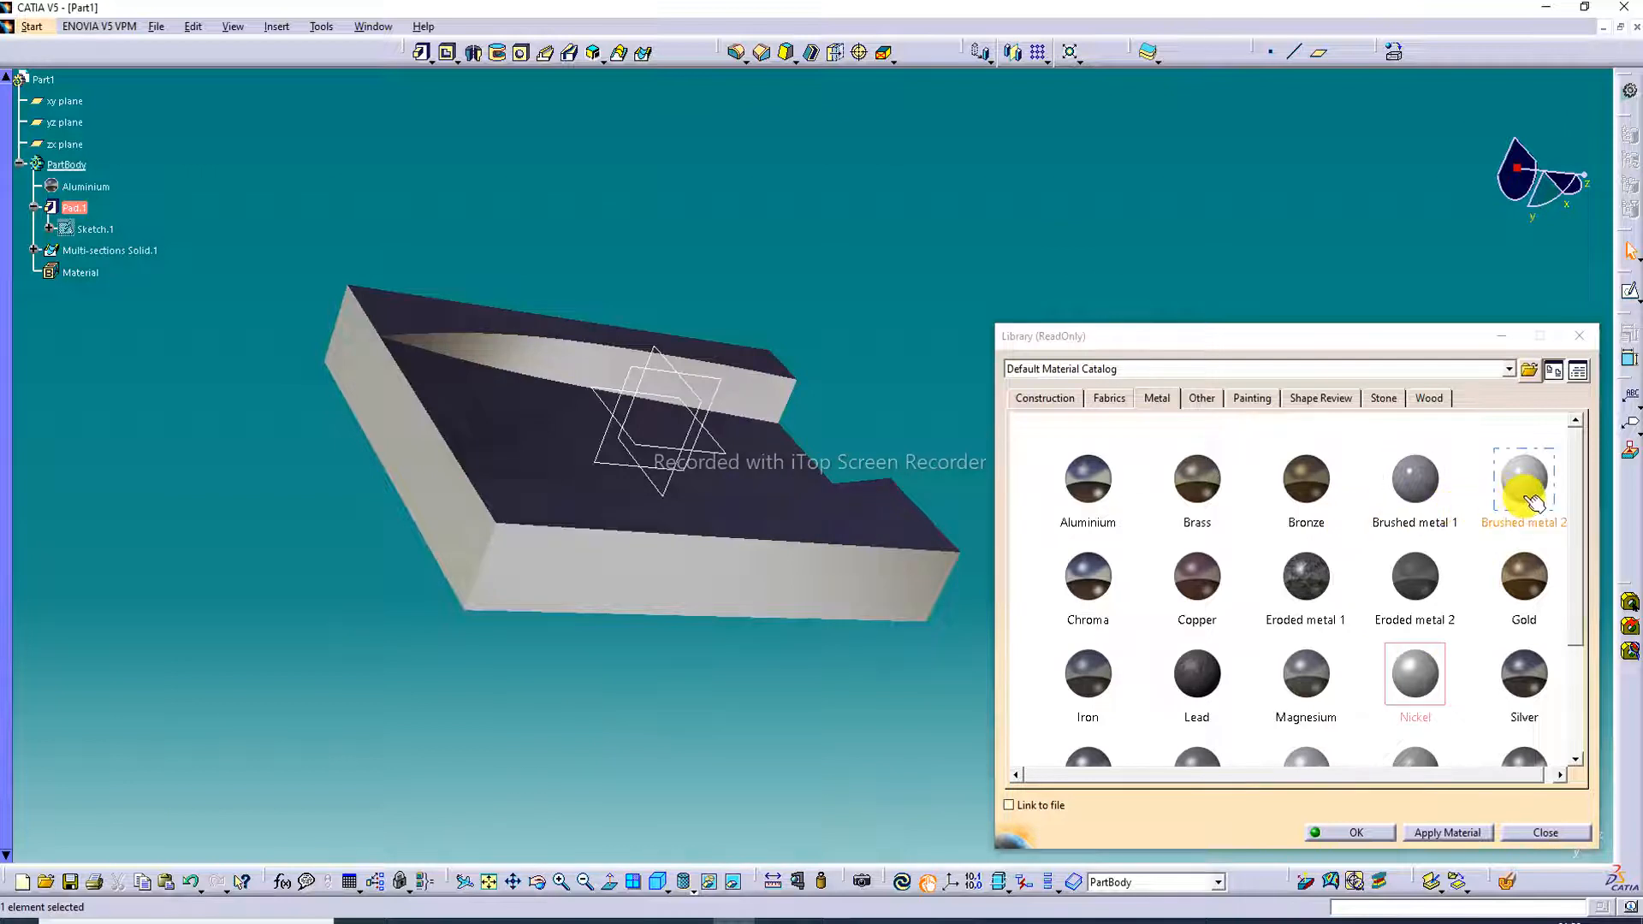
Apply the Brushed metal 2 material to the part body
mouse_move(1531, 500)
mouse_down()
mouse_move(1309, 521)
mouse_move(827, 499)
mouse_up()
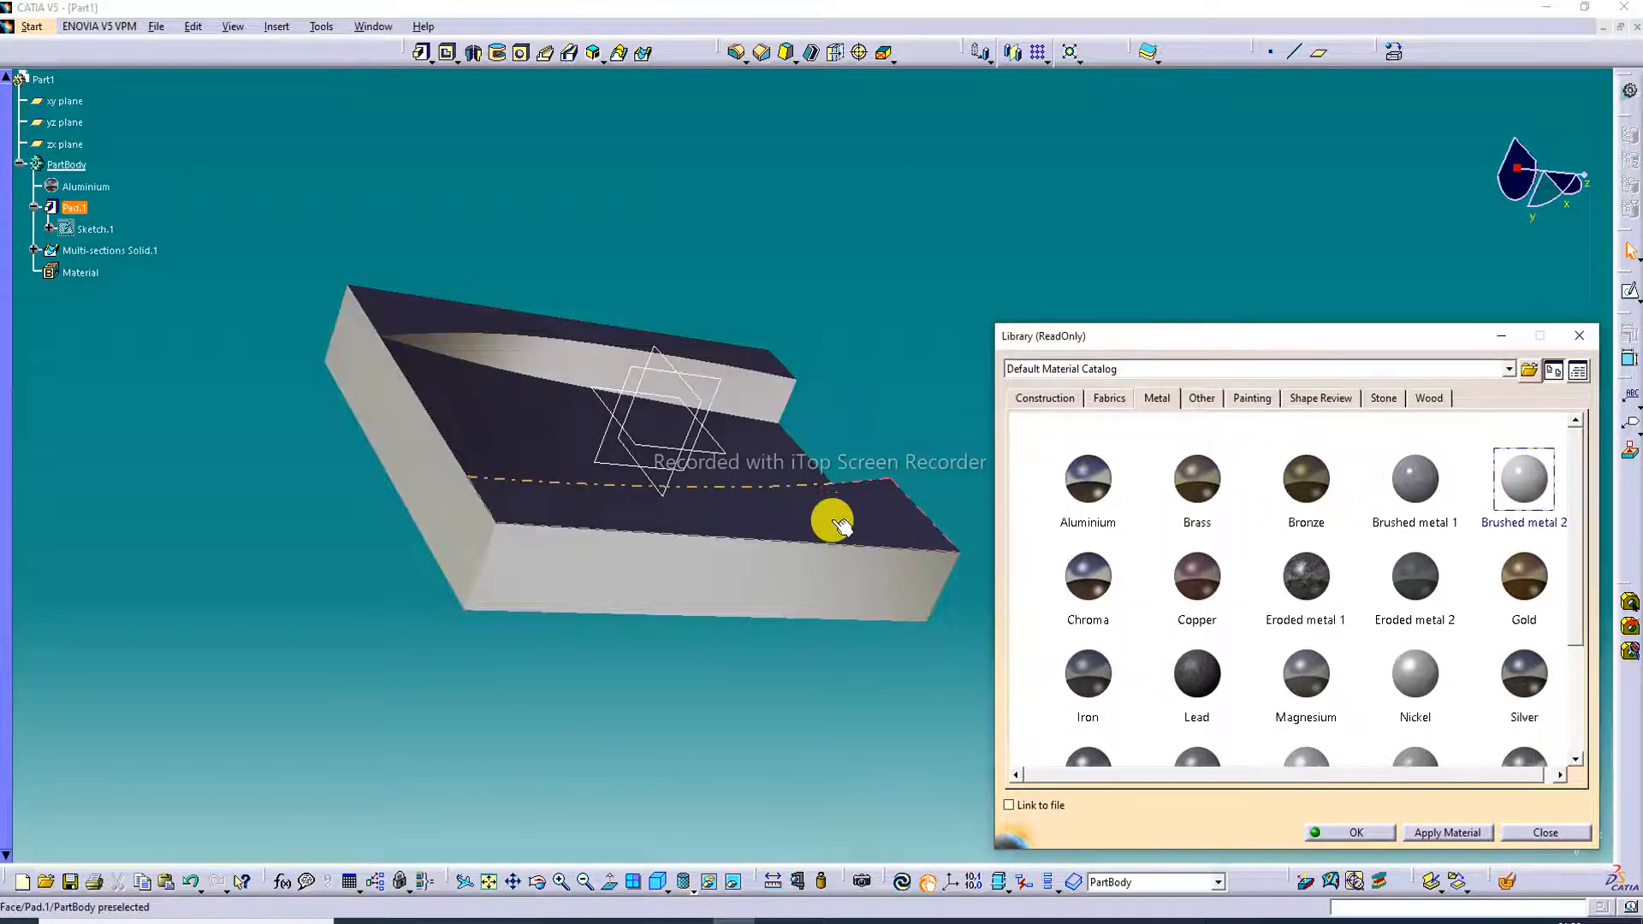
click(842, 526)
drag(1536, 513, 907, 506)
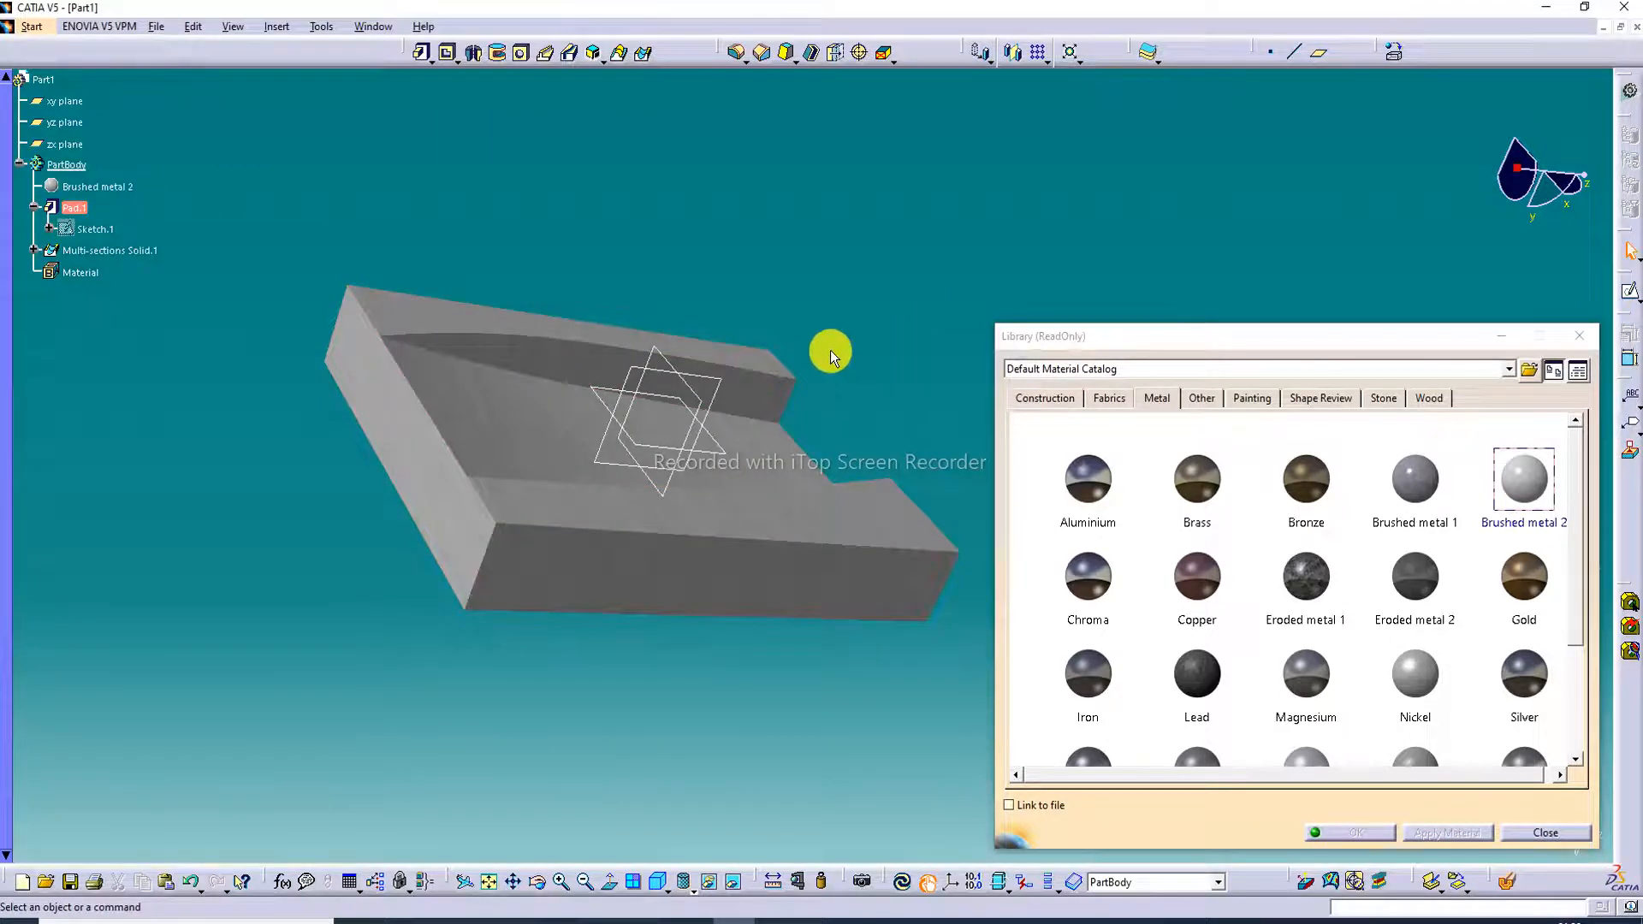
Inspect the block from other angles and replace the part body's material with Brushed metal 1
middle_drag(830, 351, 608, 532)
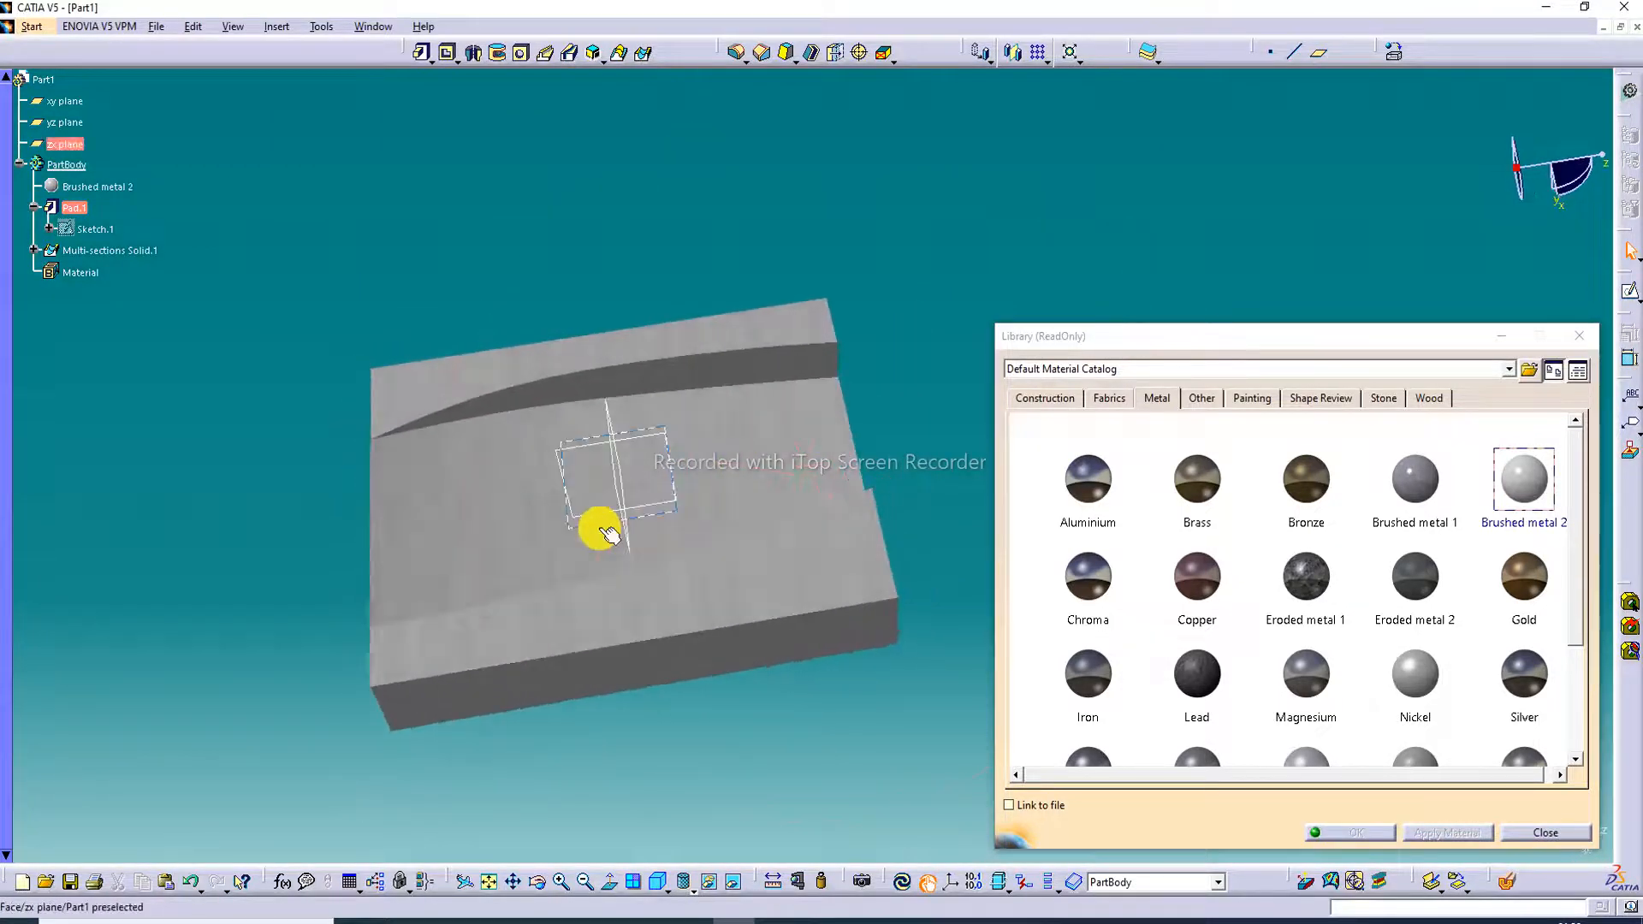
middle_drag(947, 387, 870, 462)
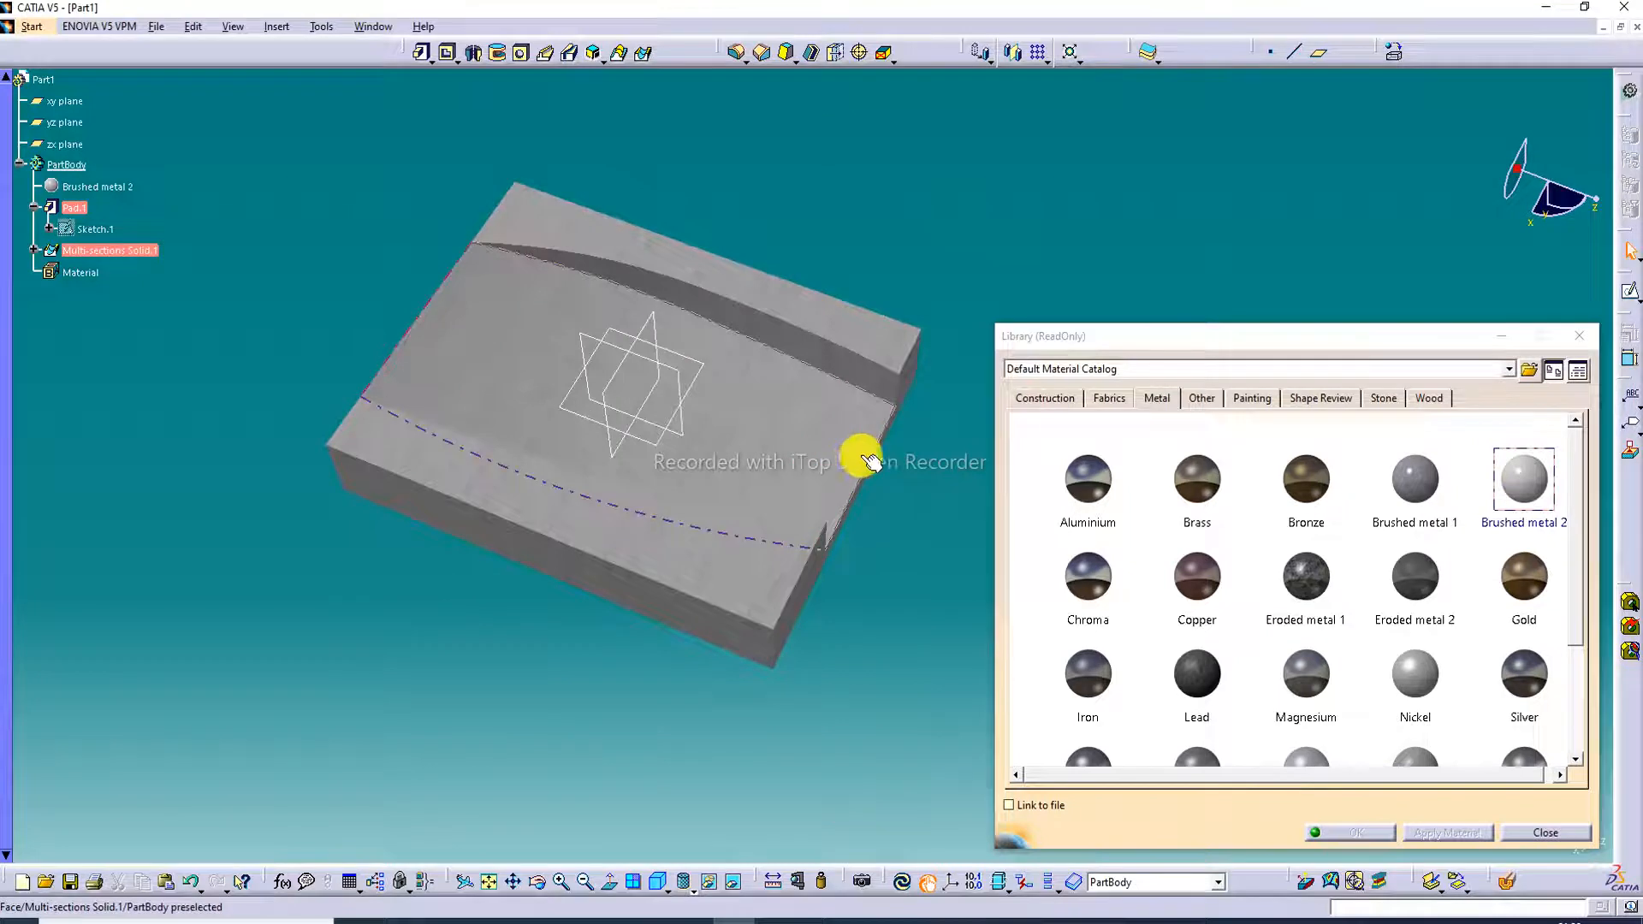
click(1302, 494)
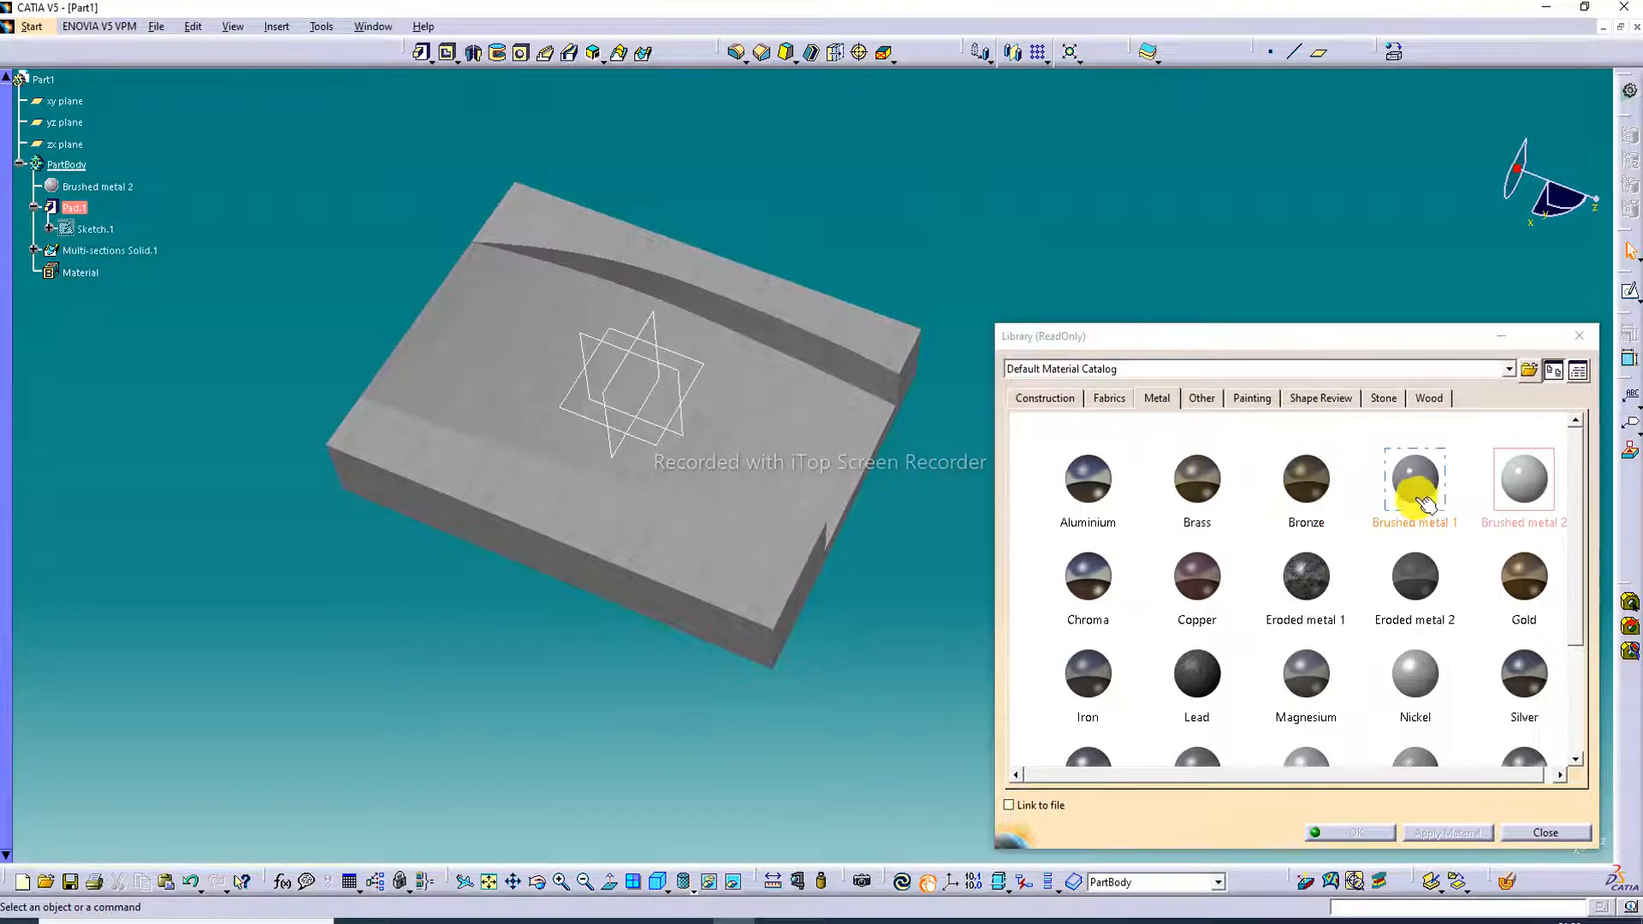
mouse_move(1421, 501)
mouse_down()
mouse_move(1419, 479)
mouse_move(881, 500)
mouse_move(841, 484)
mouse_up()
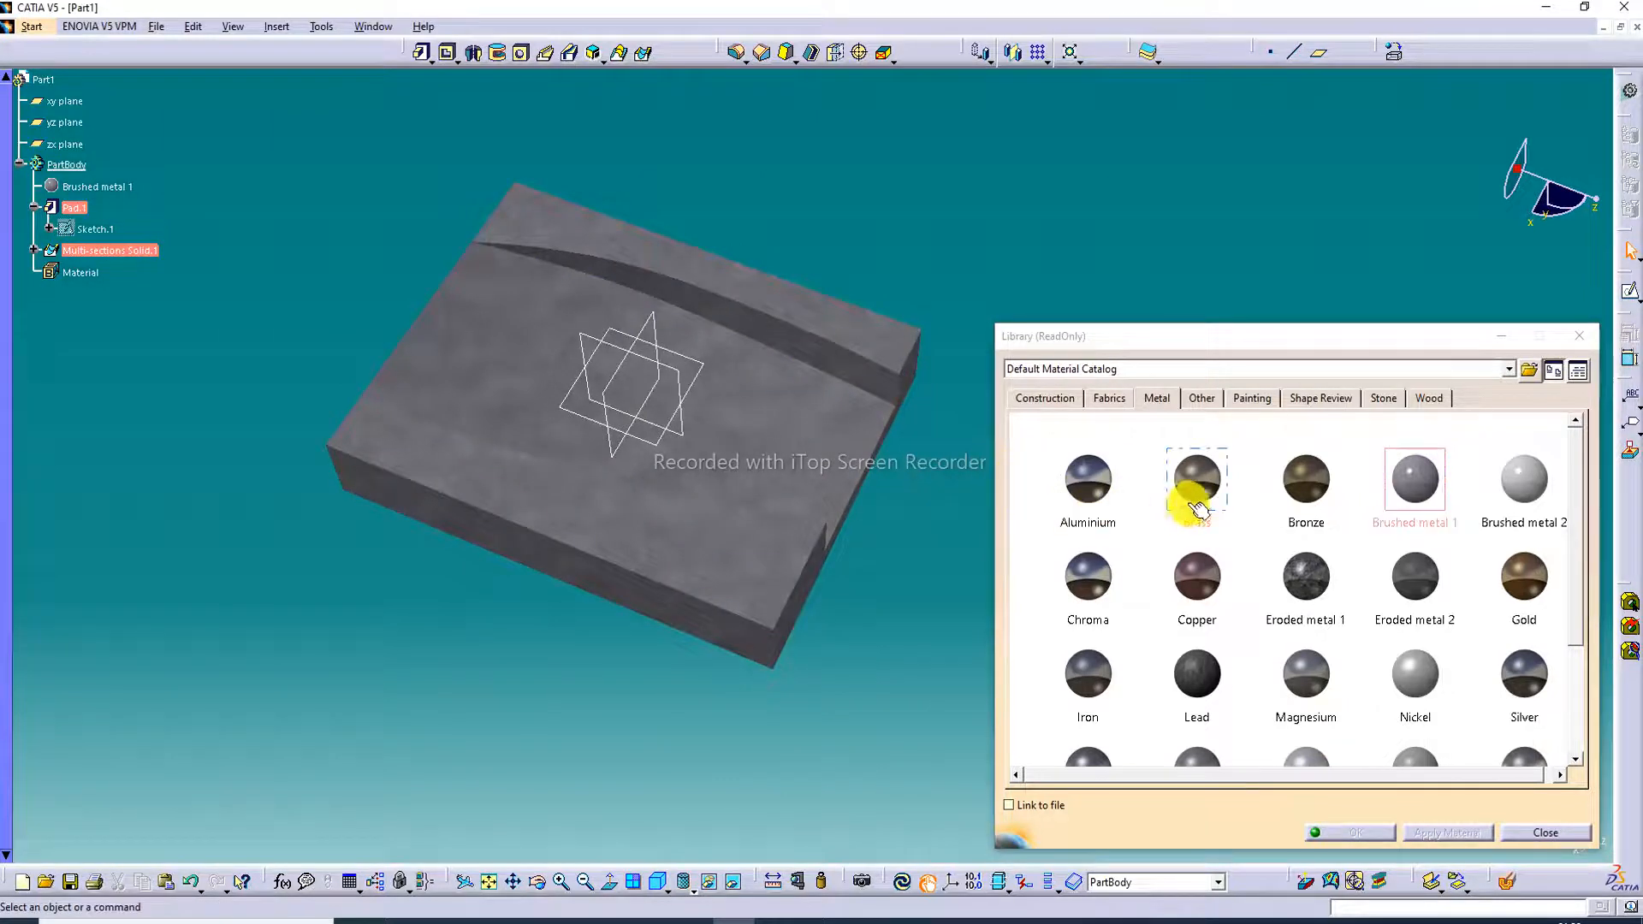
Replace the part body's material with Brass and close the material library
drag(1201, 500, 828, 485)
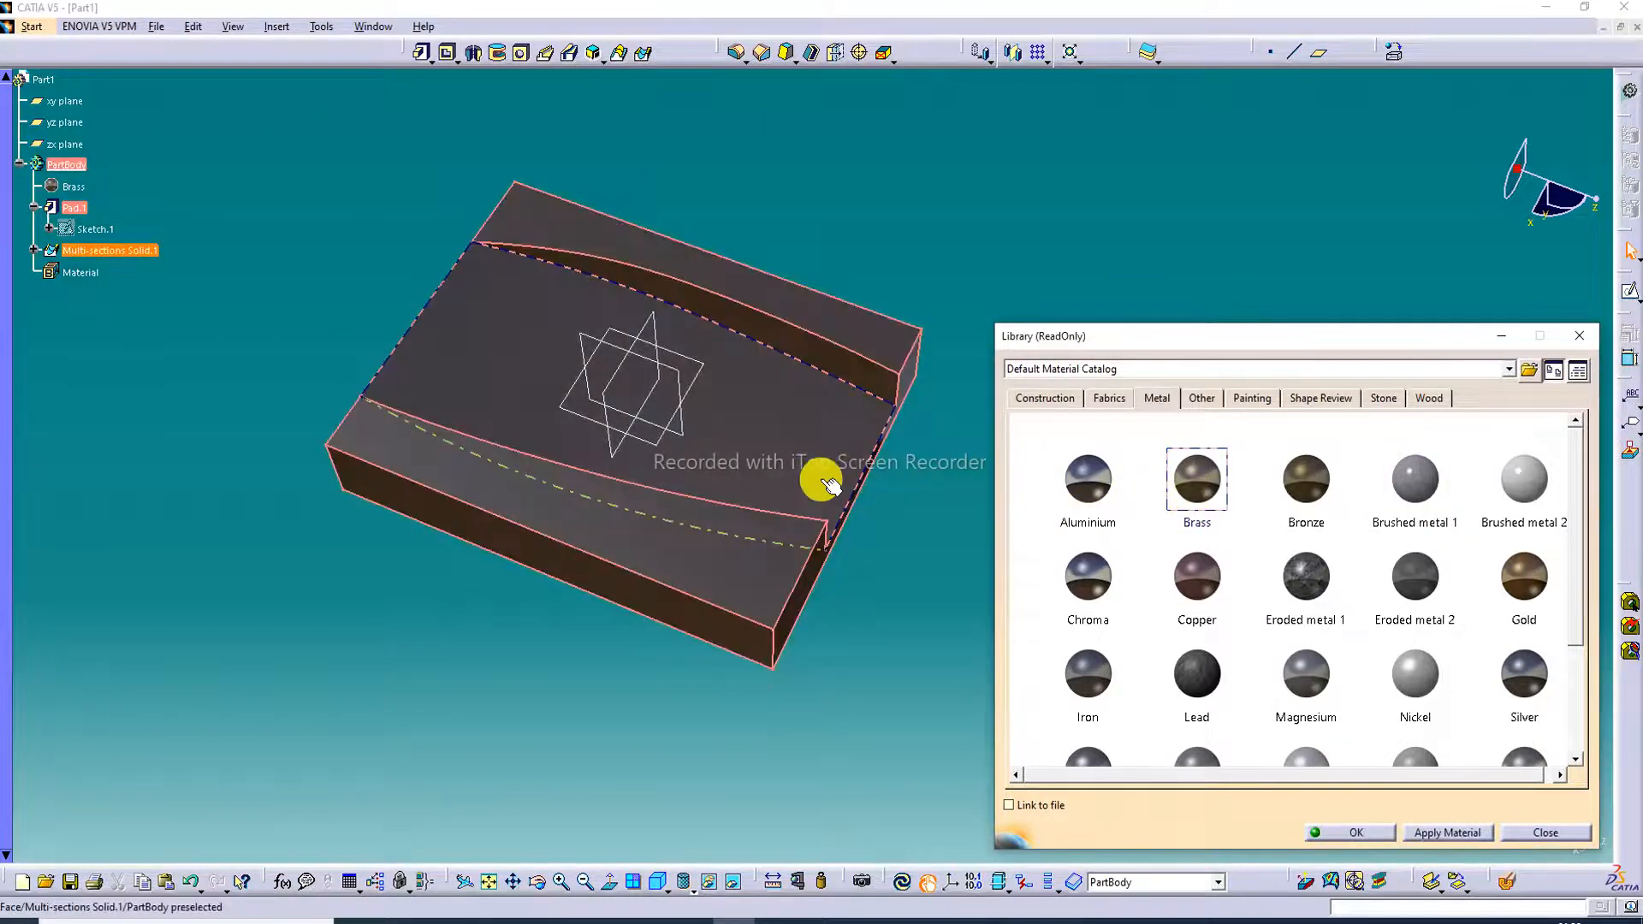
click(1080, 186)
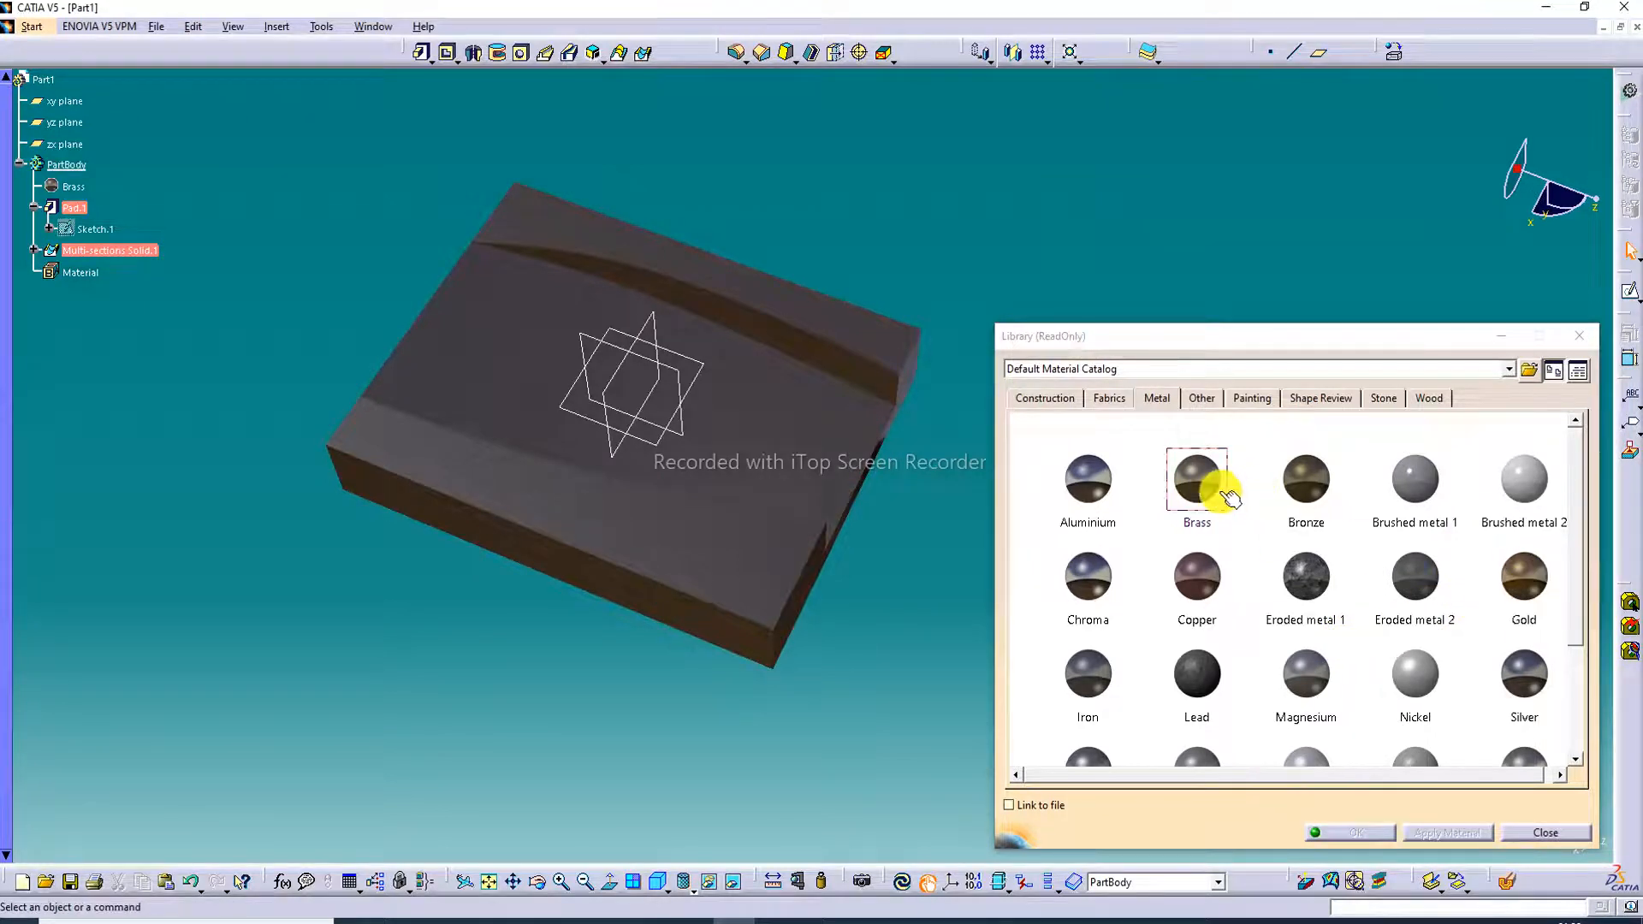
scroll(1372, 671, down, 1)
scroll(1373, 676, down, 1)
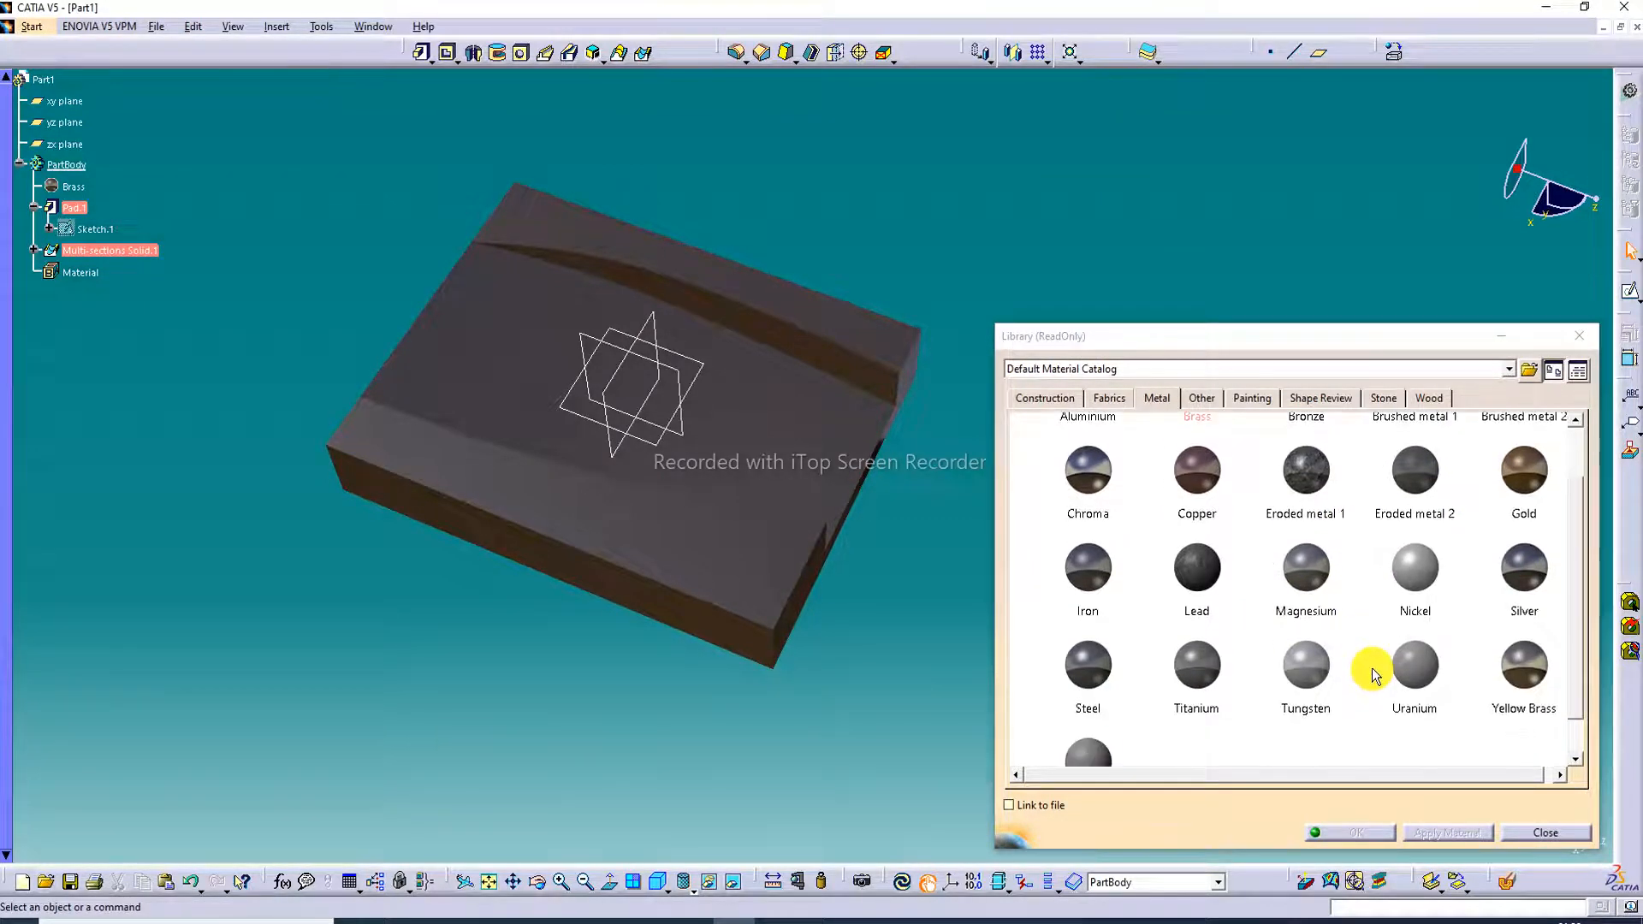
click(1530, 832)
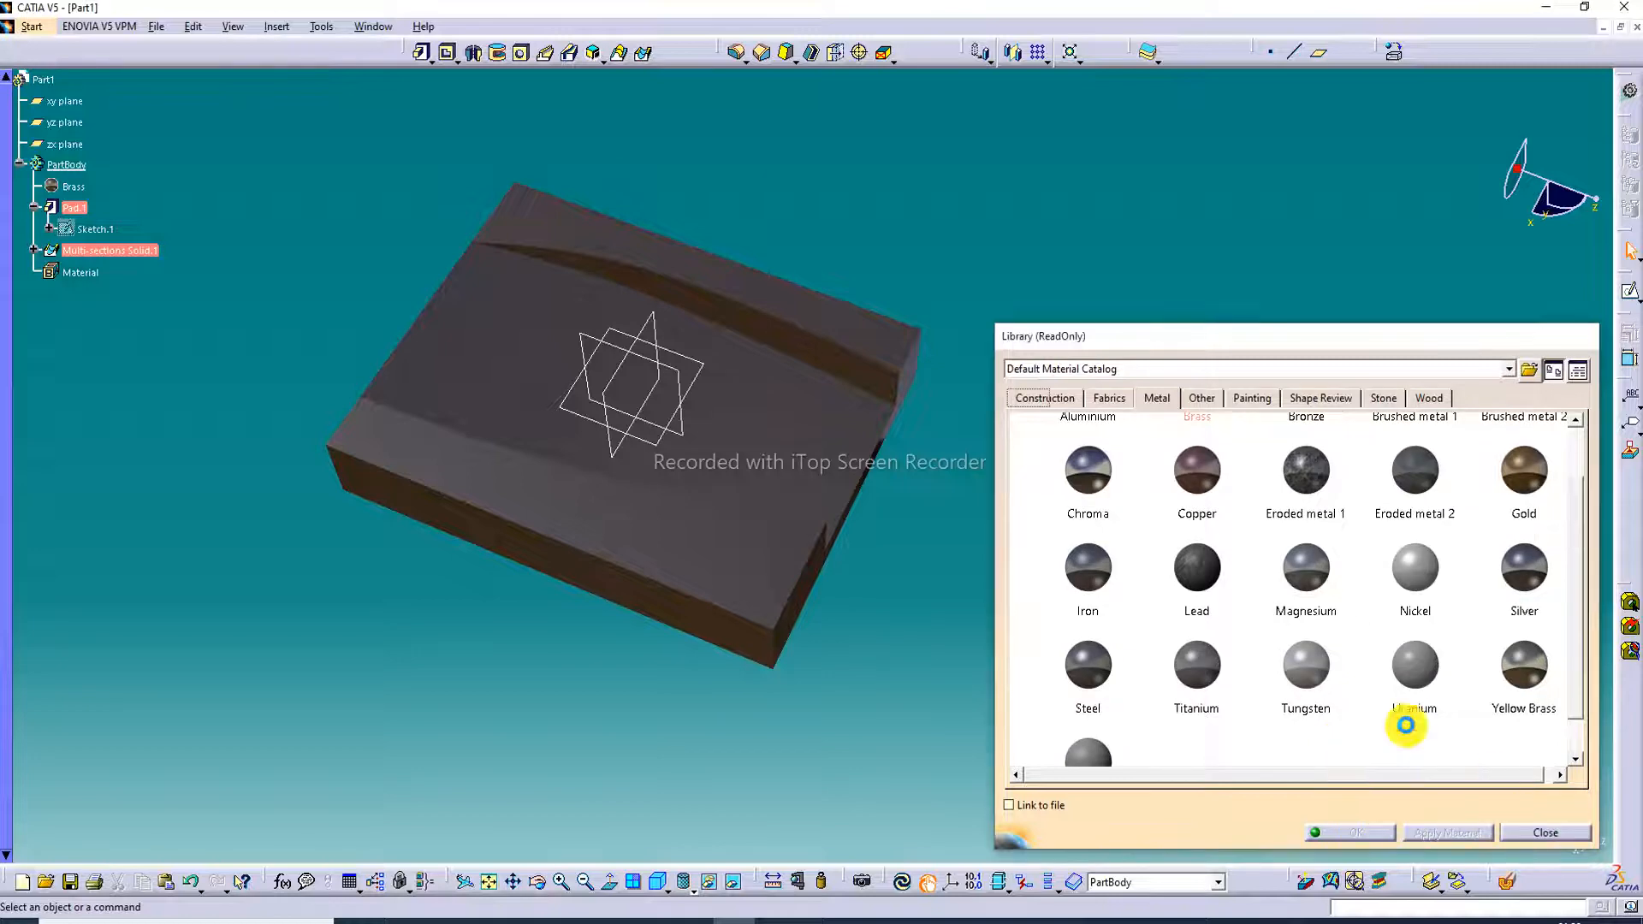
Examine the brass block and its curved channel in the isometric view and from several rotated angles
middle_drag(390, 229, 522, 338)
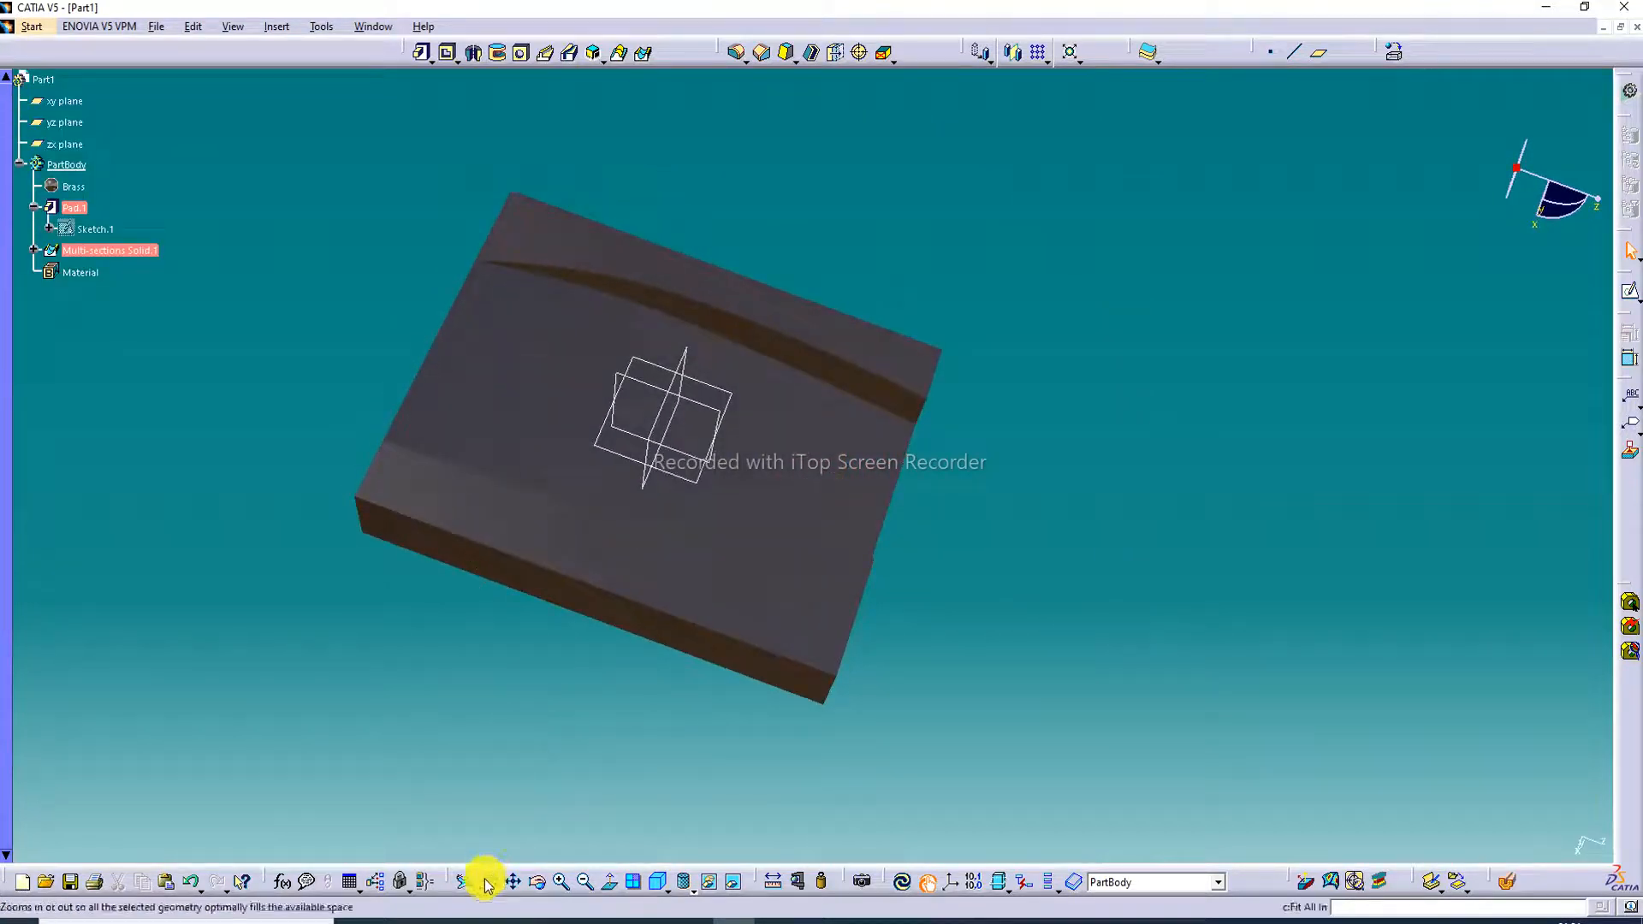
click(655, 882)
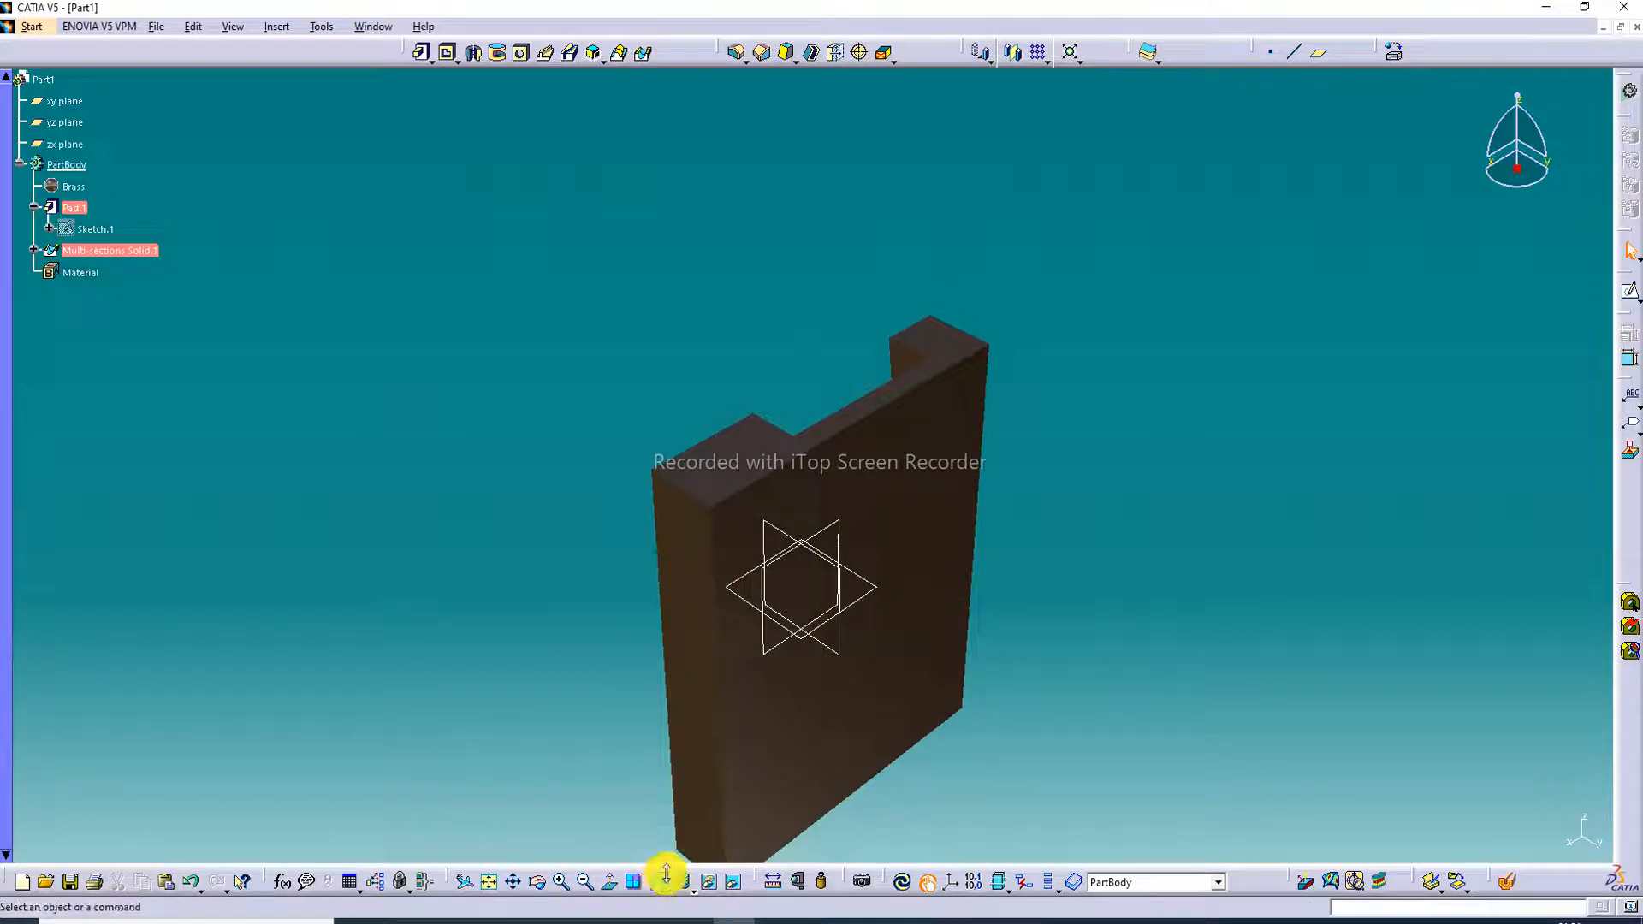
click(489, 881)
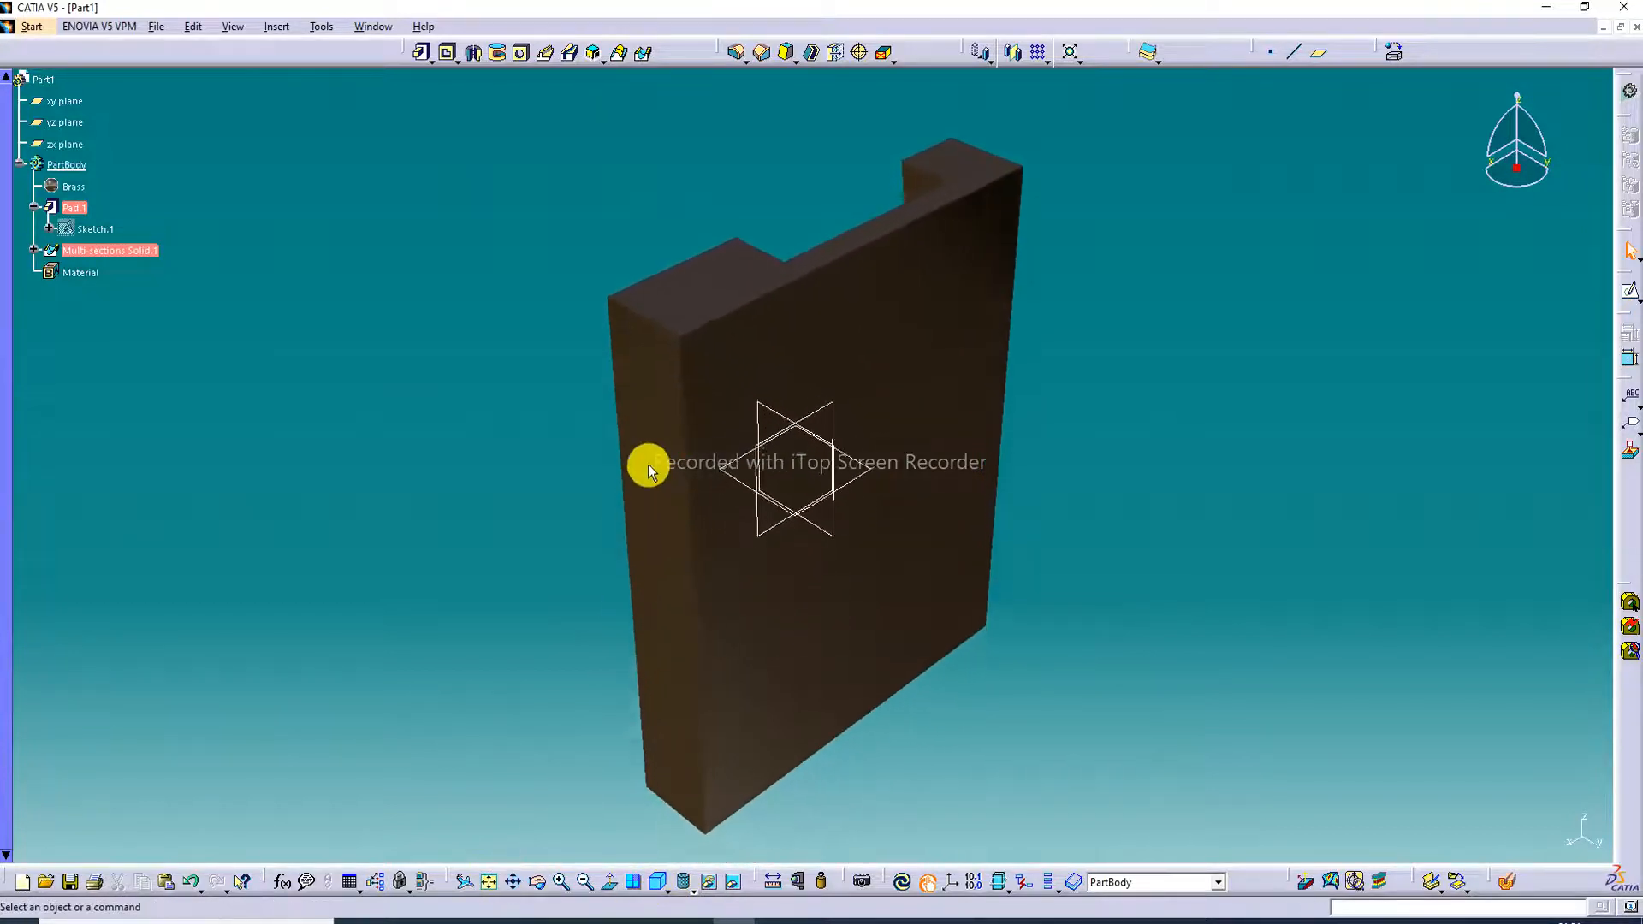
middle_drag(666, 446, 1005, 10)
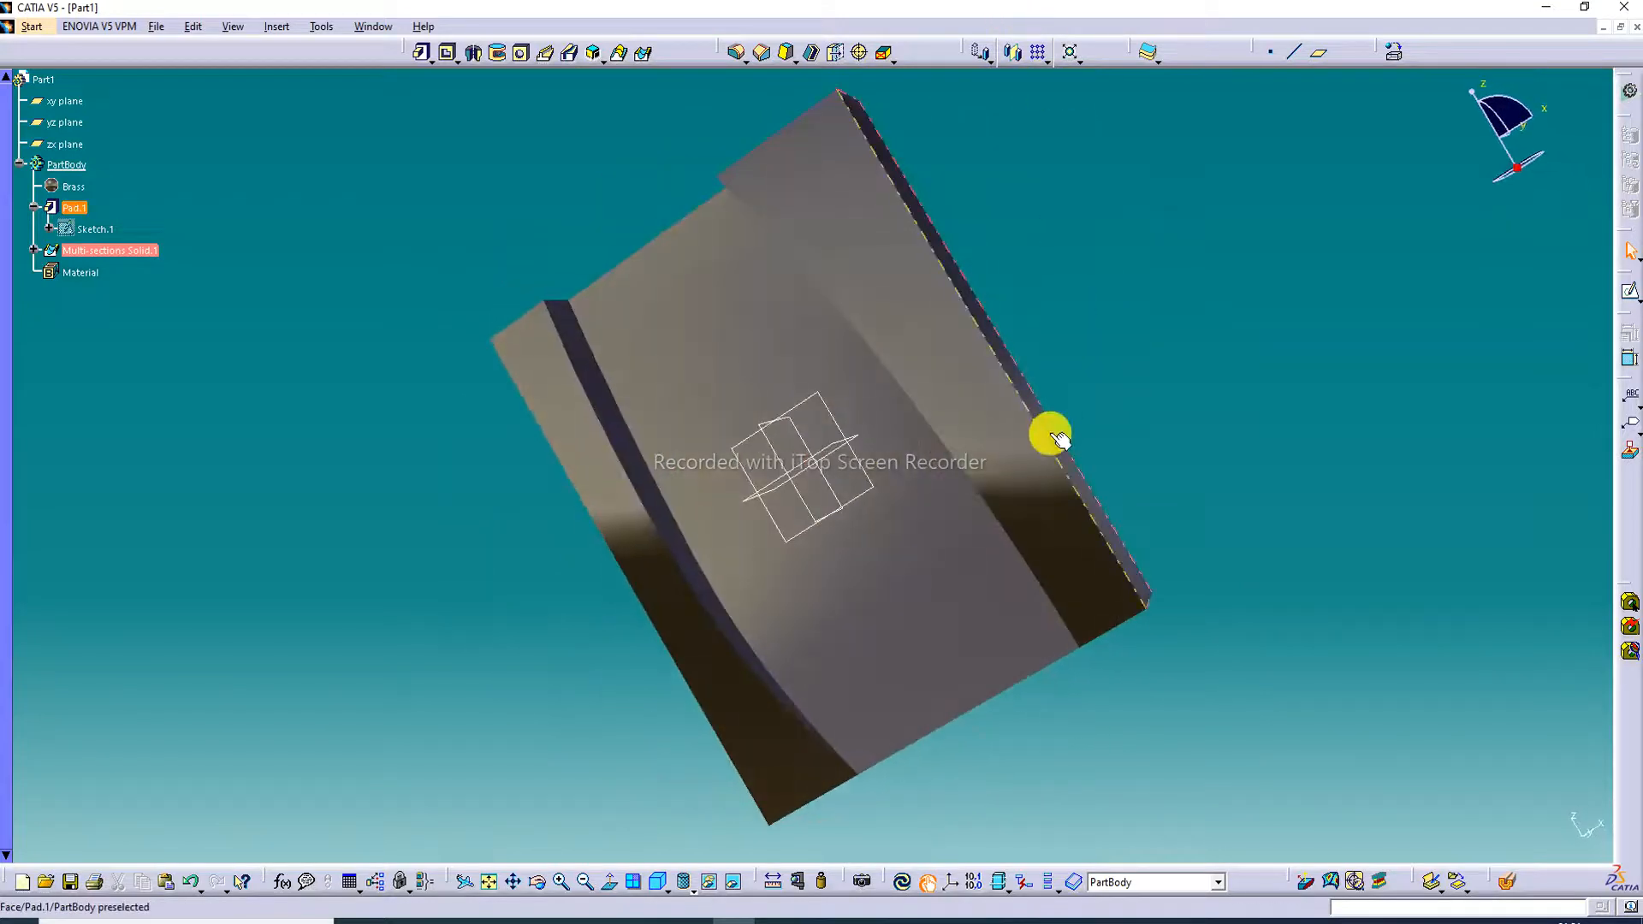
middle_drag(1059, 440, 1019, 140)
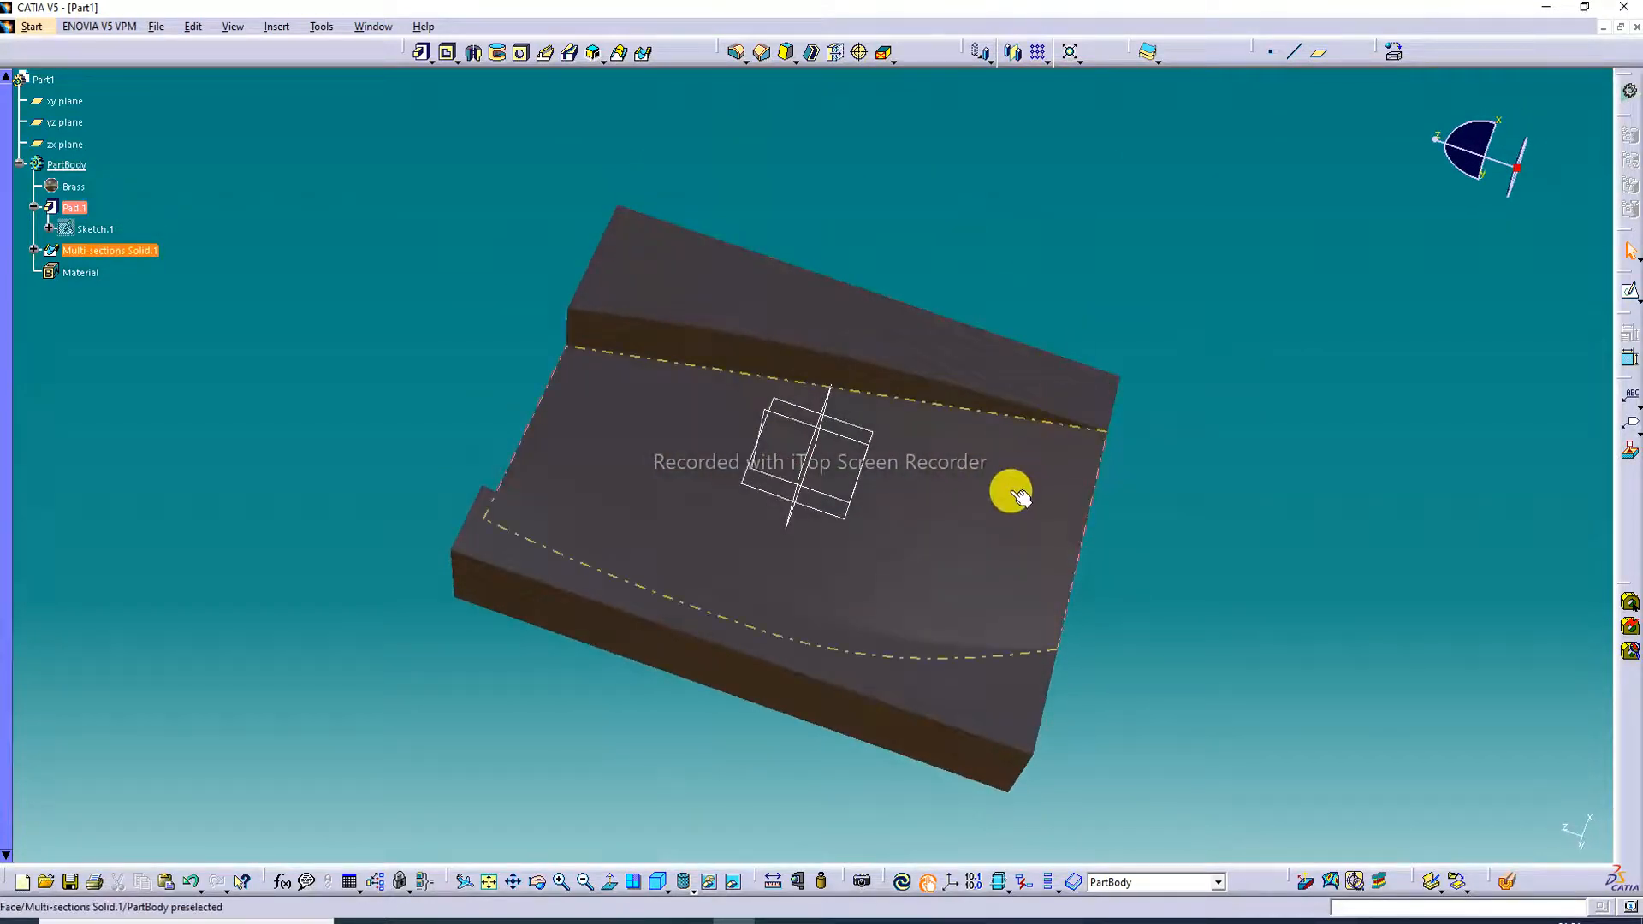
middle_drag(1018, 494, 1188, 444)
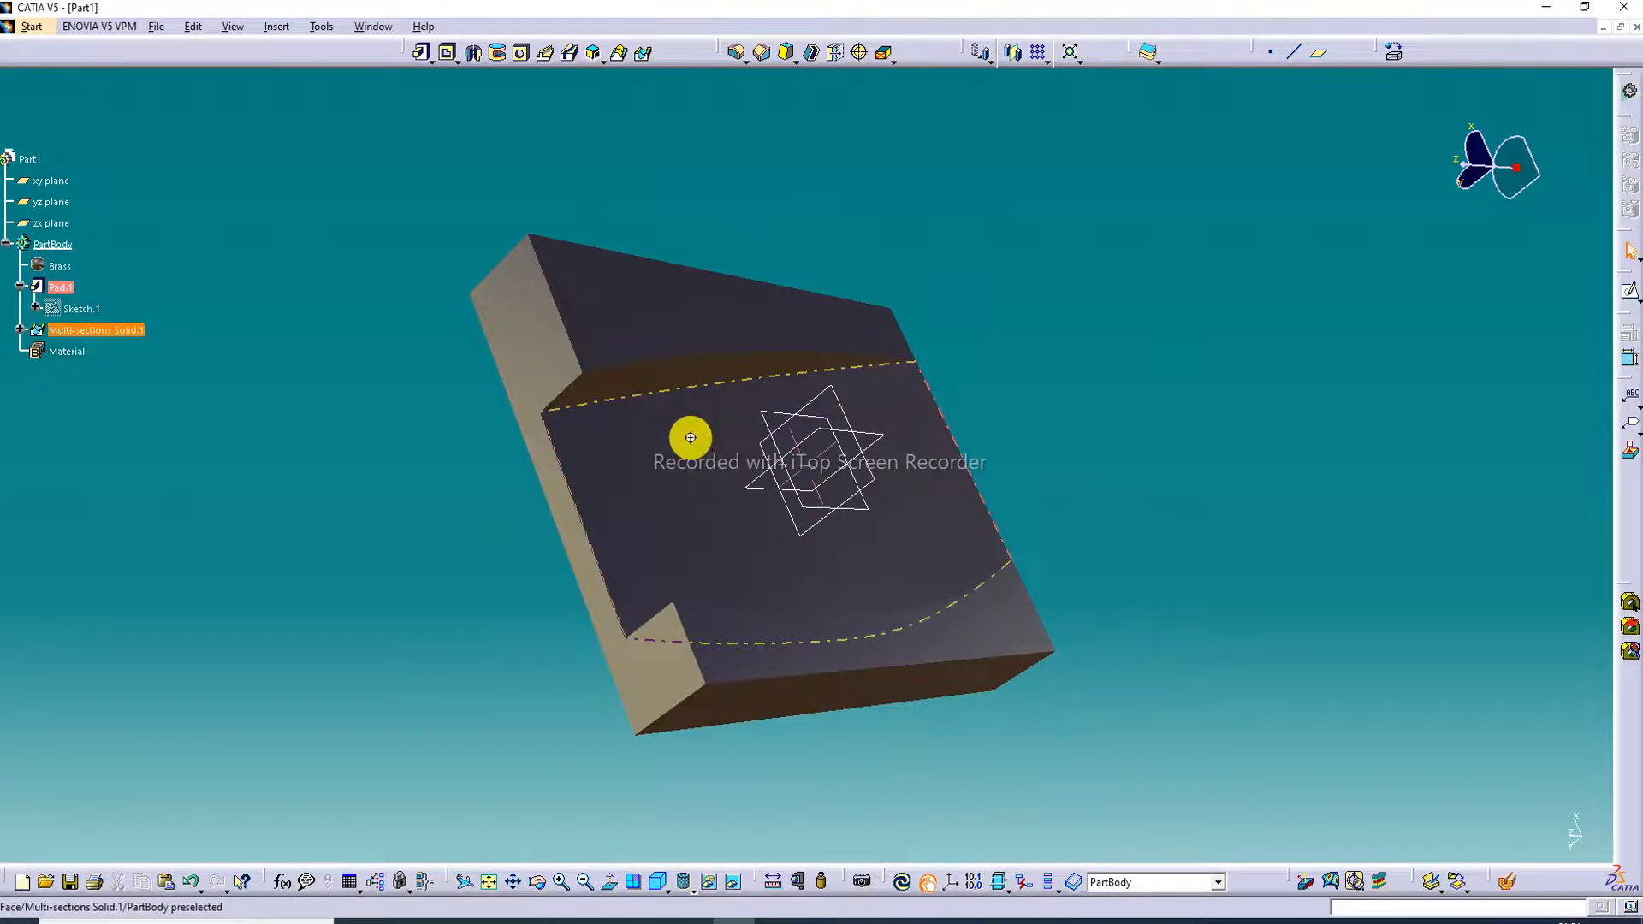
middle_drag(690, 437, 375, 282)
middle_drag(898, 458, 495, 576)
middle_drag(992, 342, 1093, 422)
middle_drag(1160, 310, 972, 614)
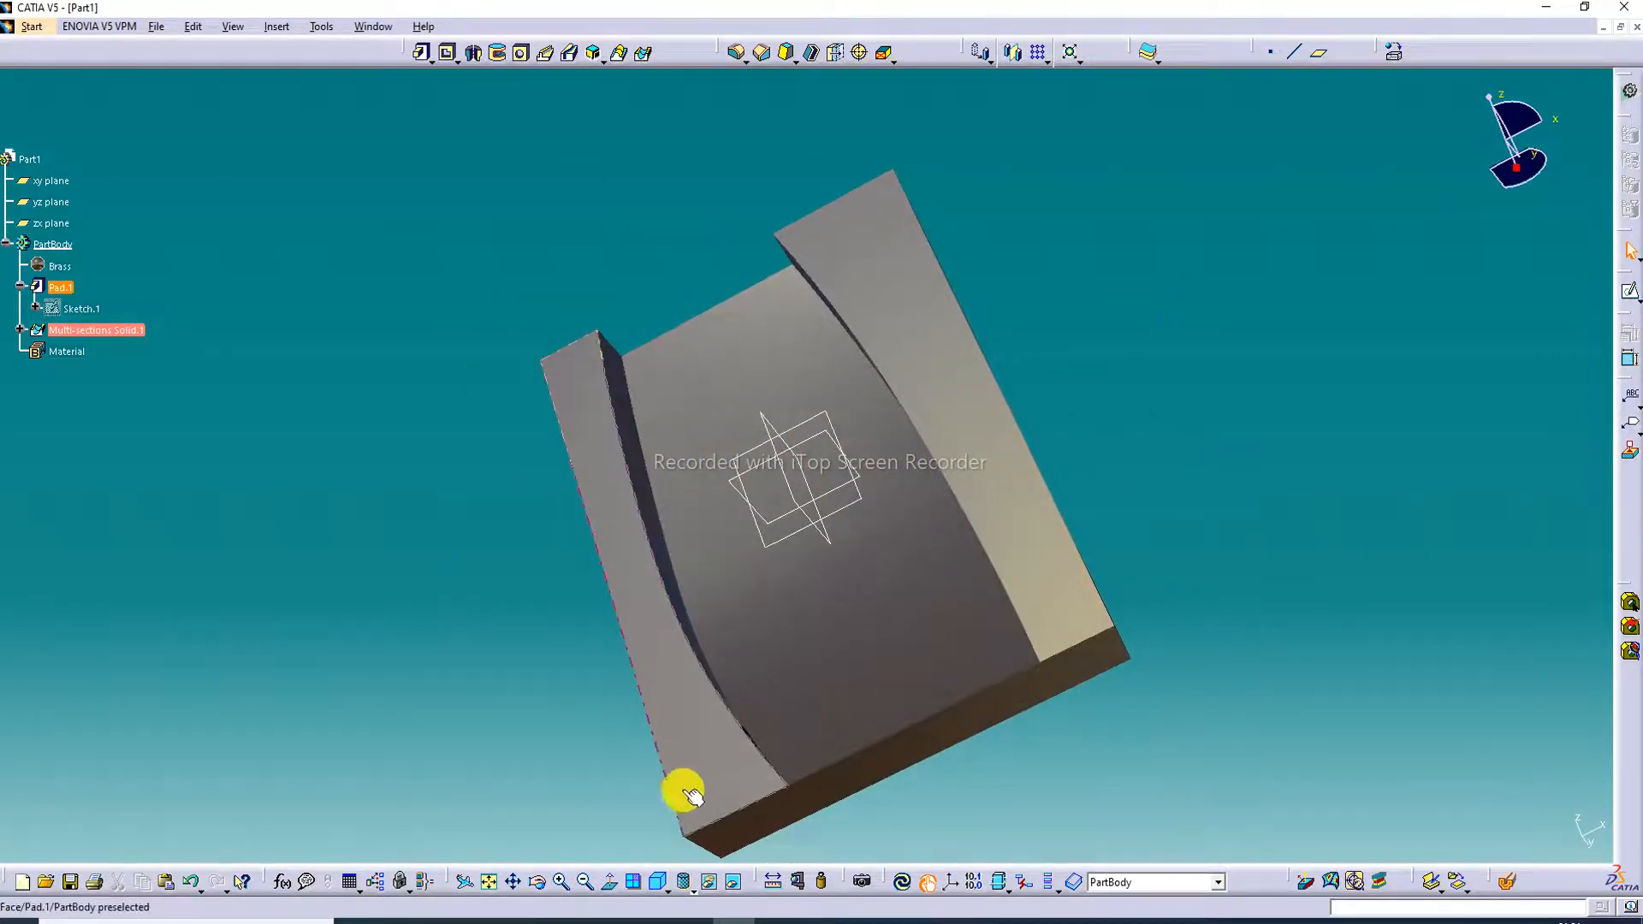
click(495, 880)
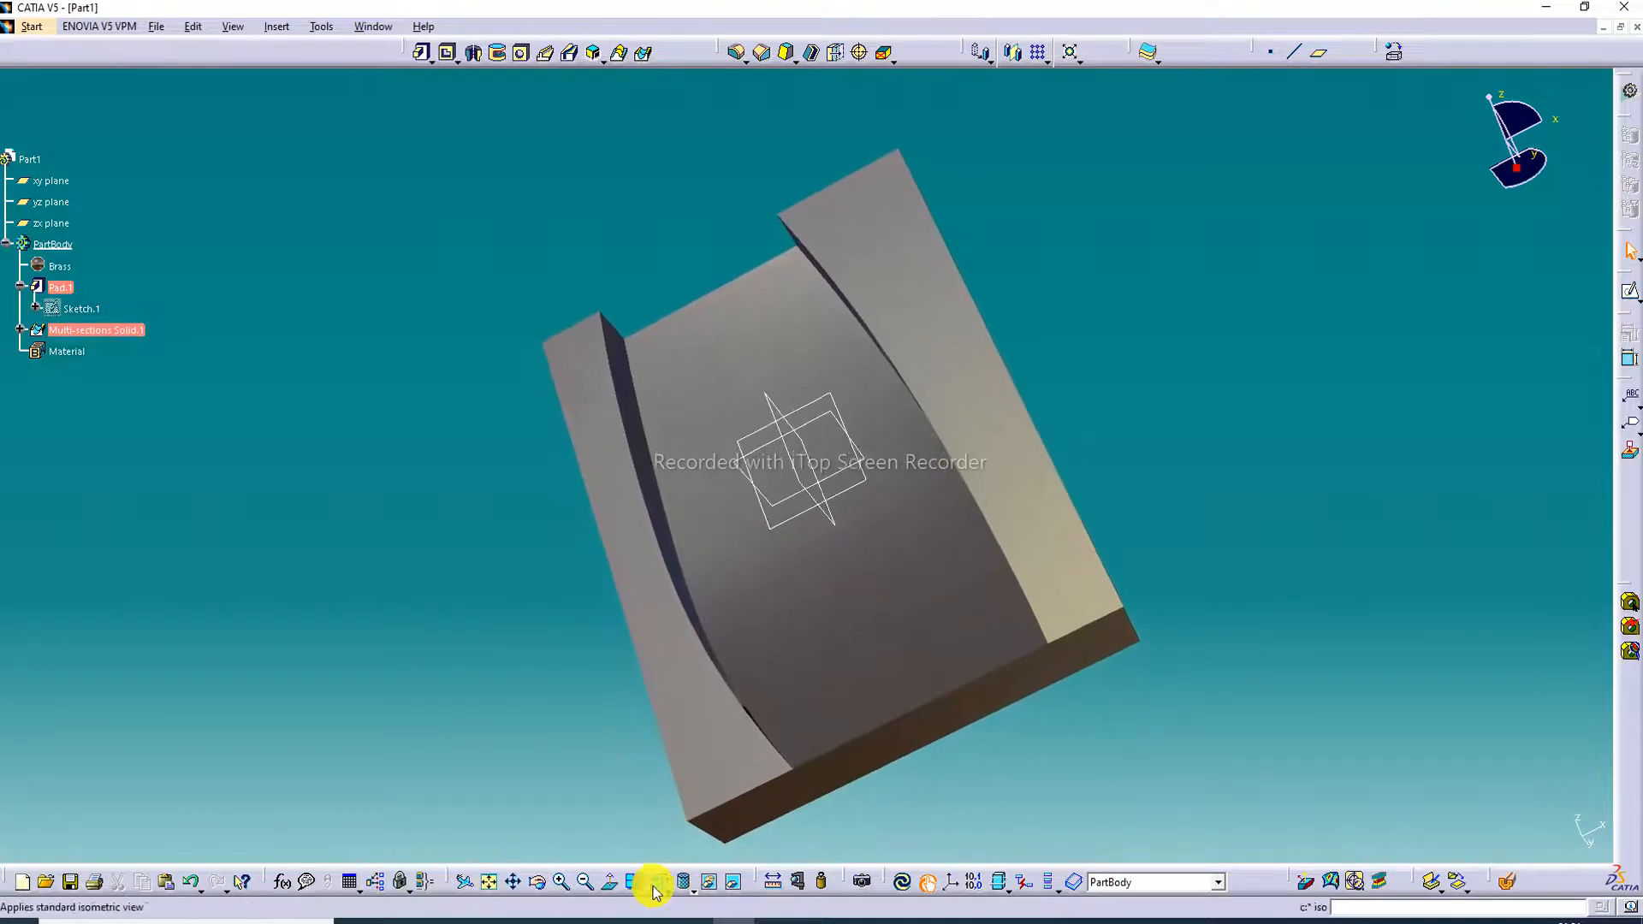
click(590, 877)
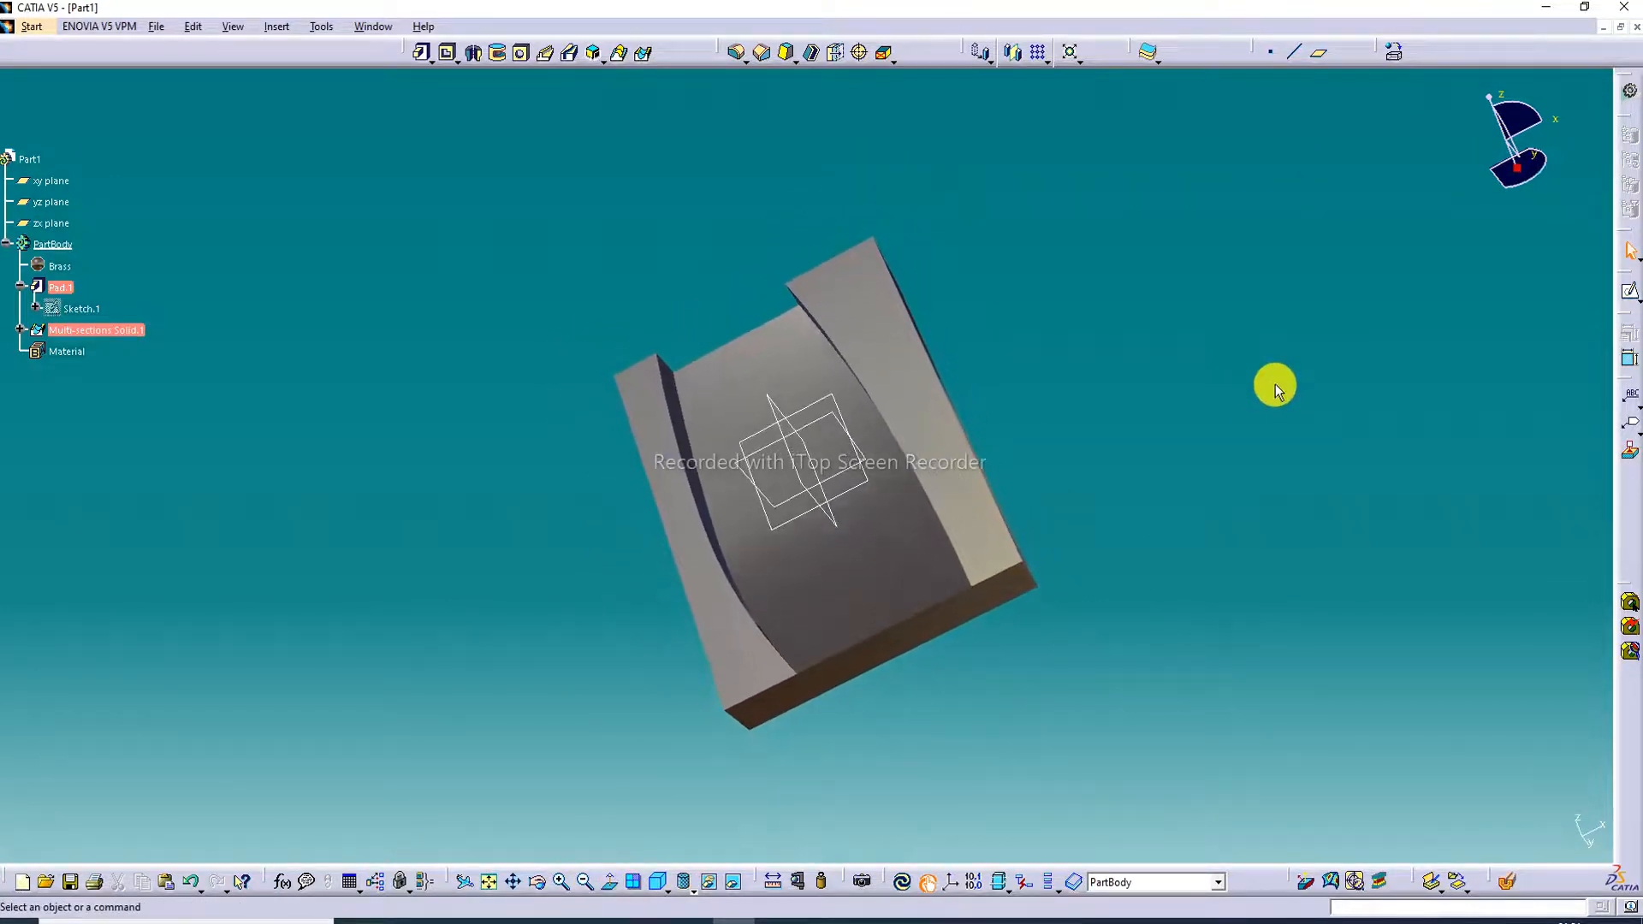
scroll(510, 395, down, 1)
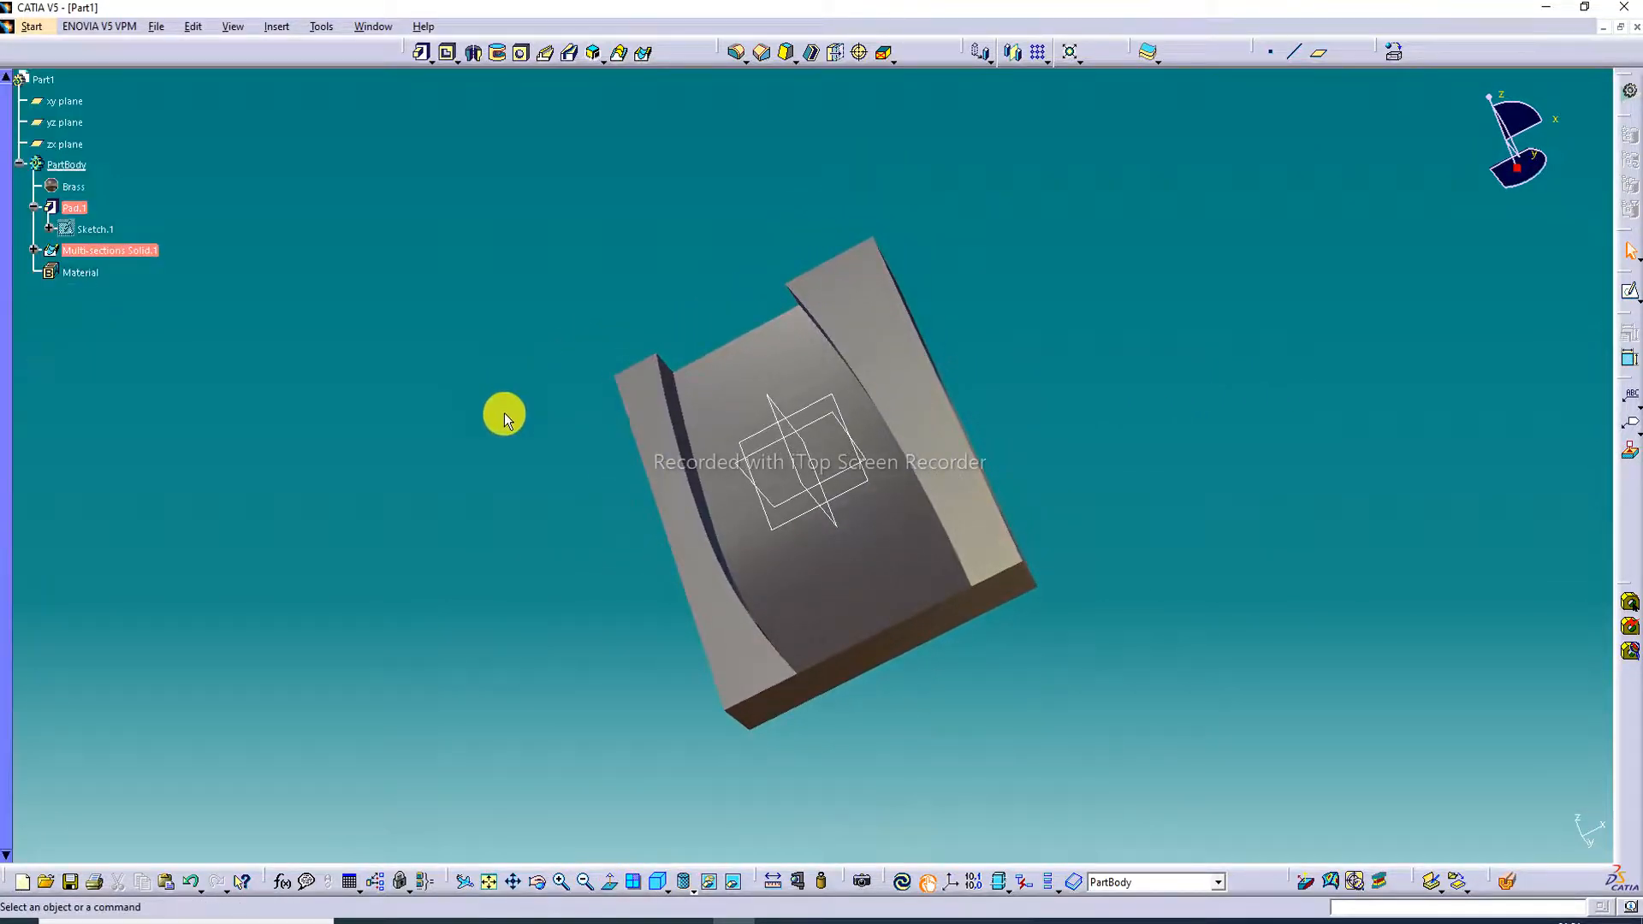